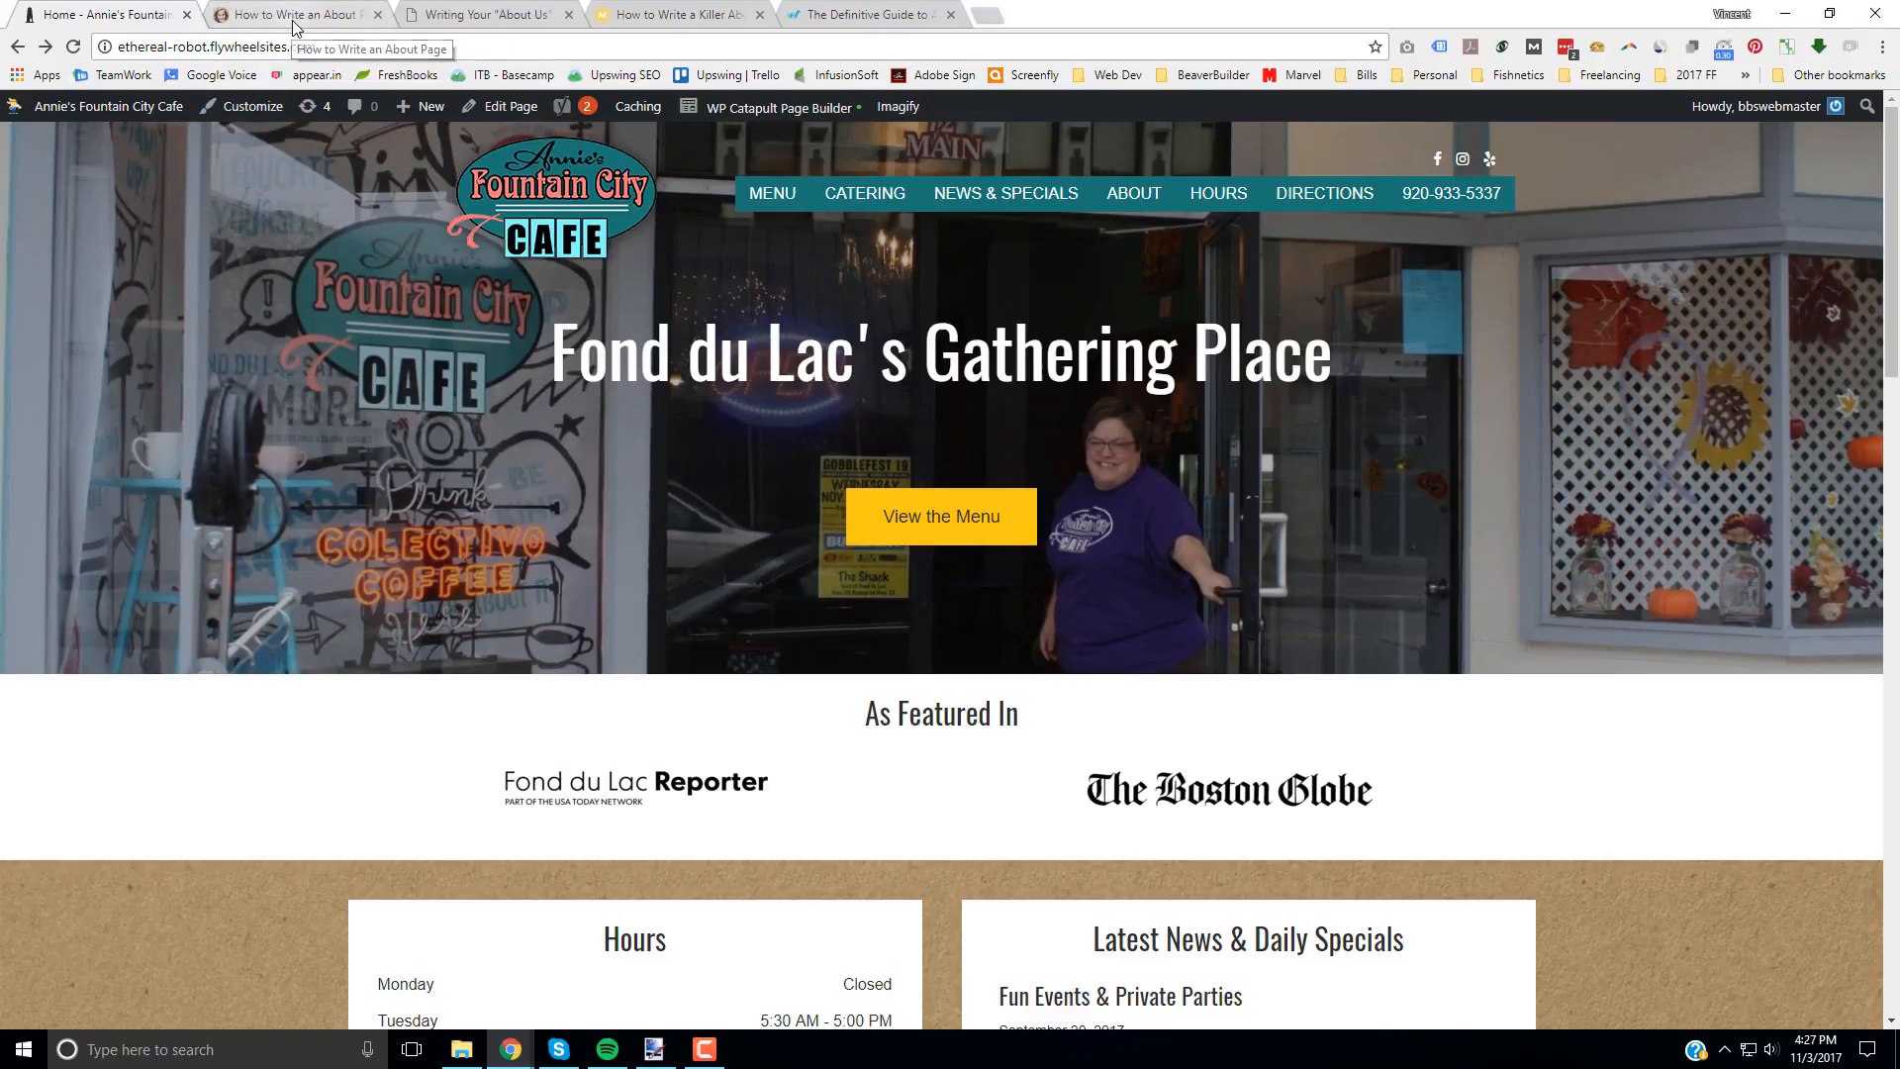
Step: Look over the four open reference articles on writing an About page, then return to the cafe website
left_click(293, 14)
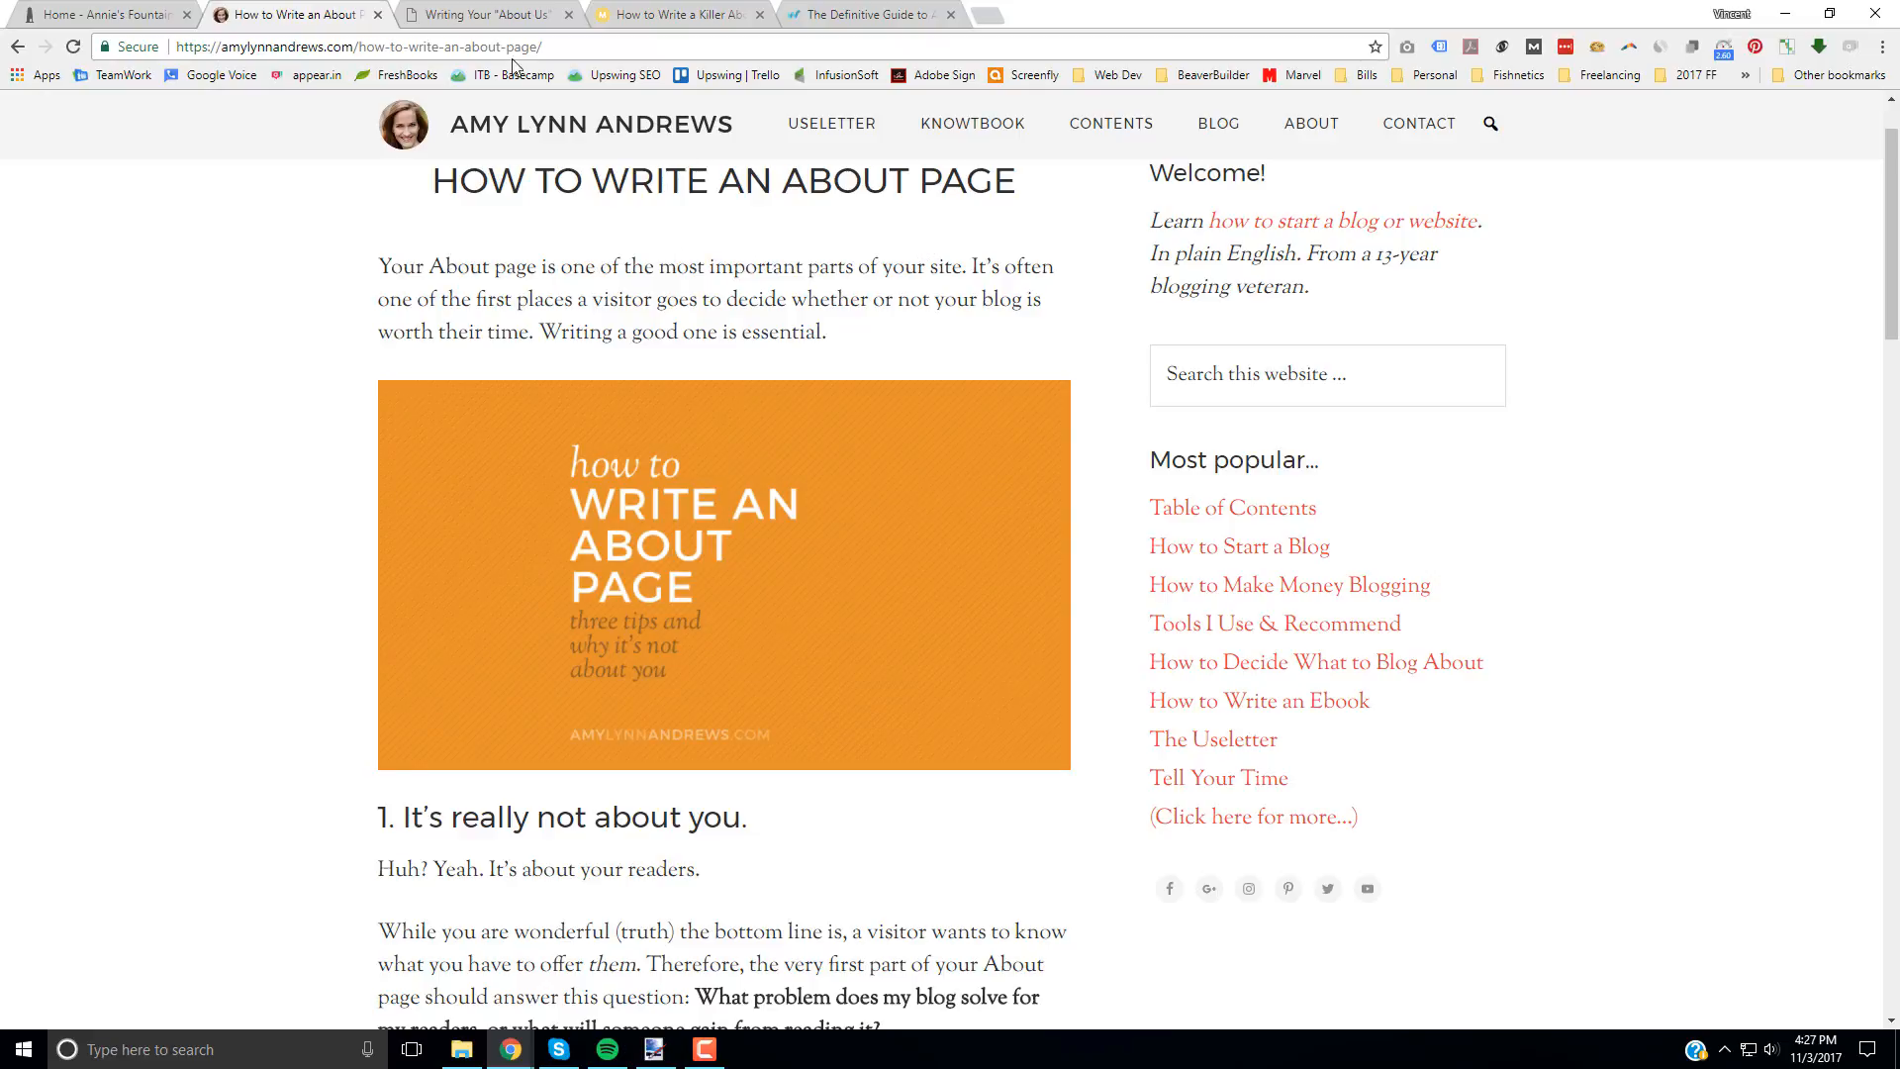
left_click(485, 16)
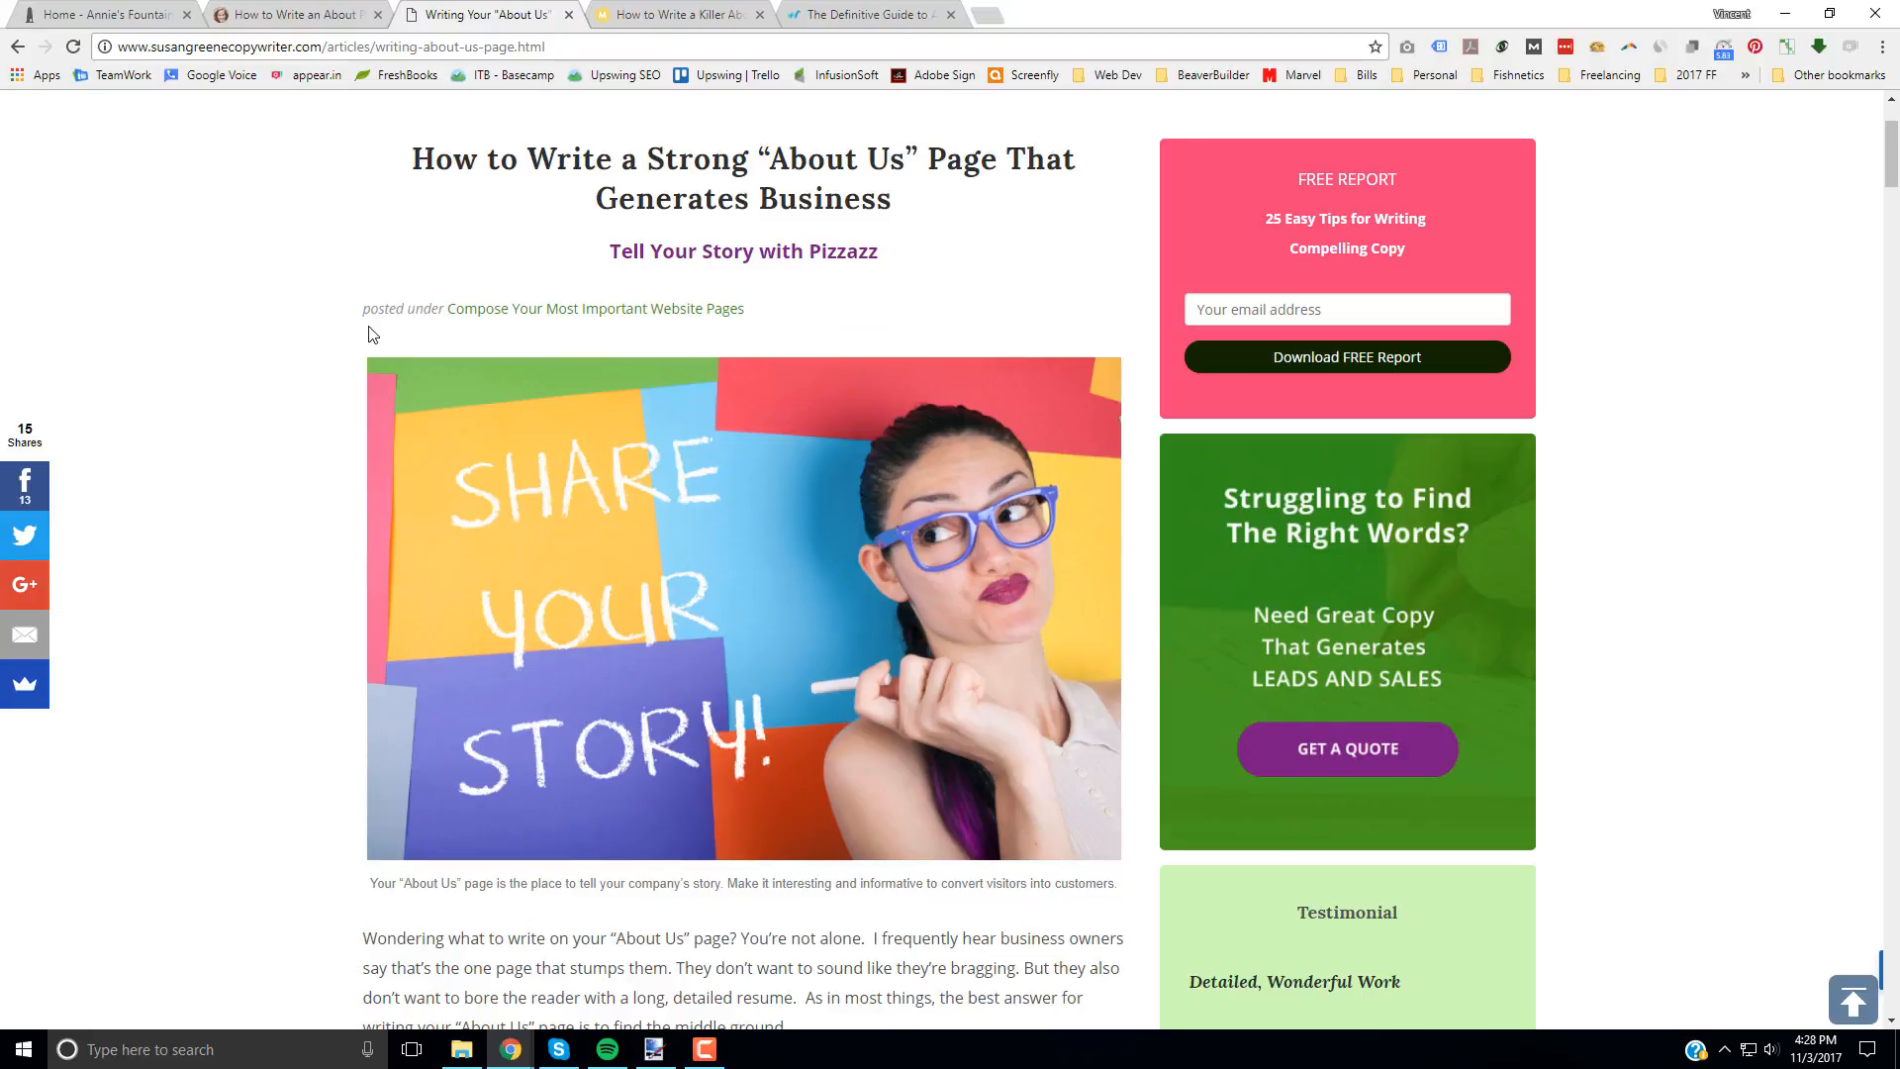
left_click(681, 13)
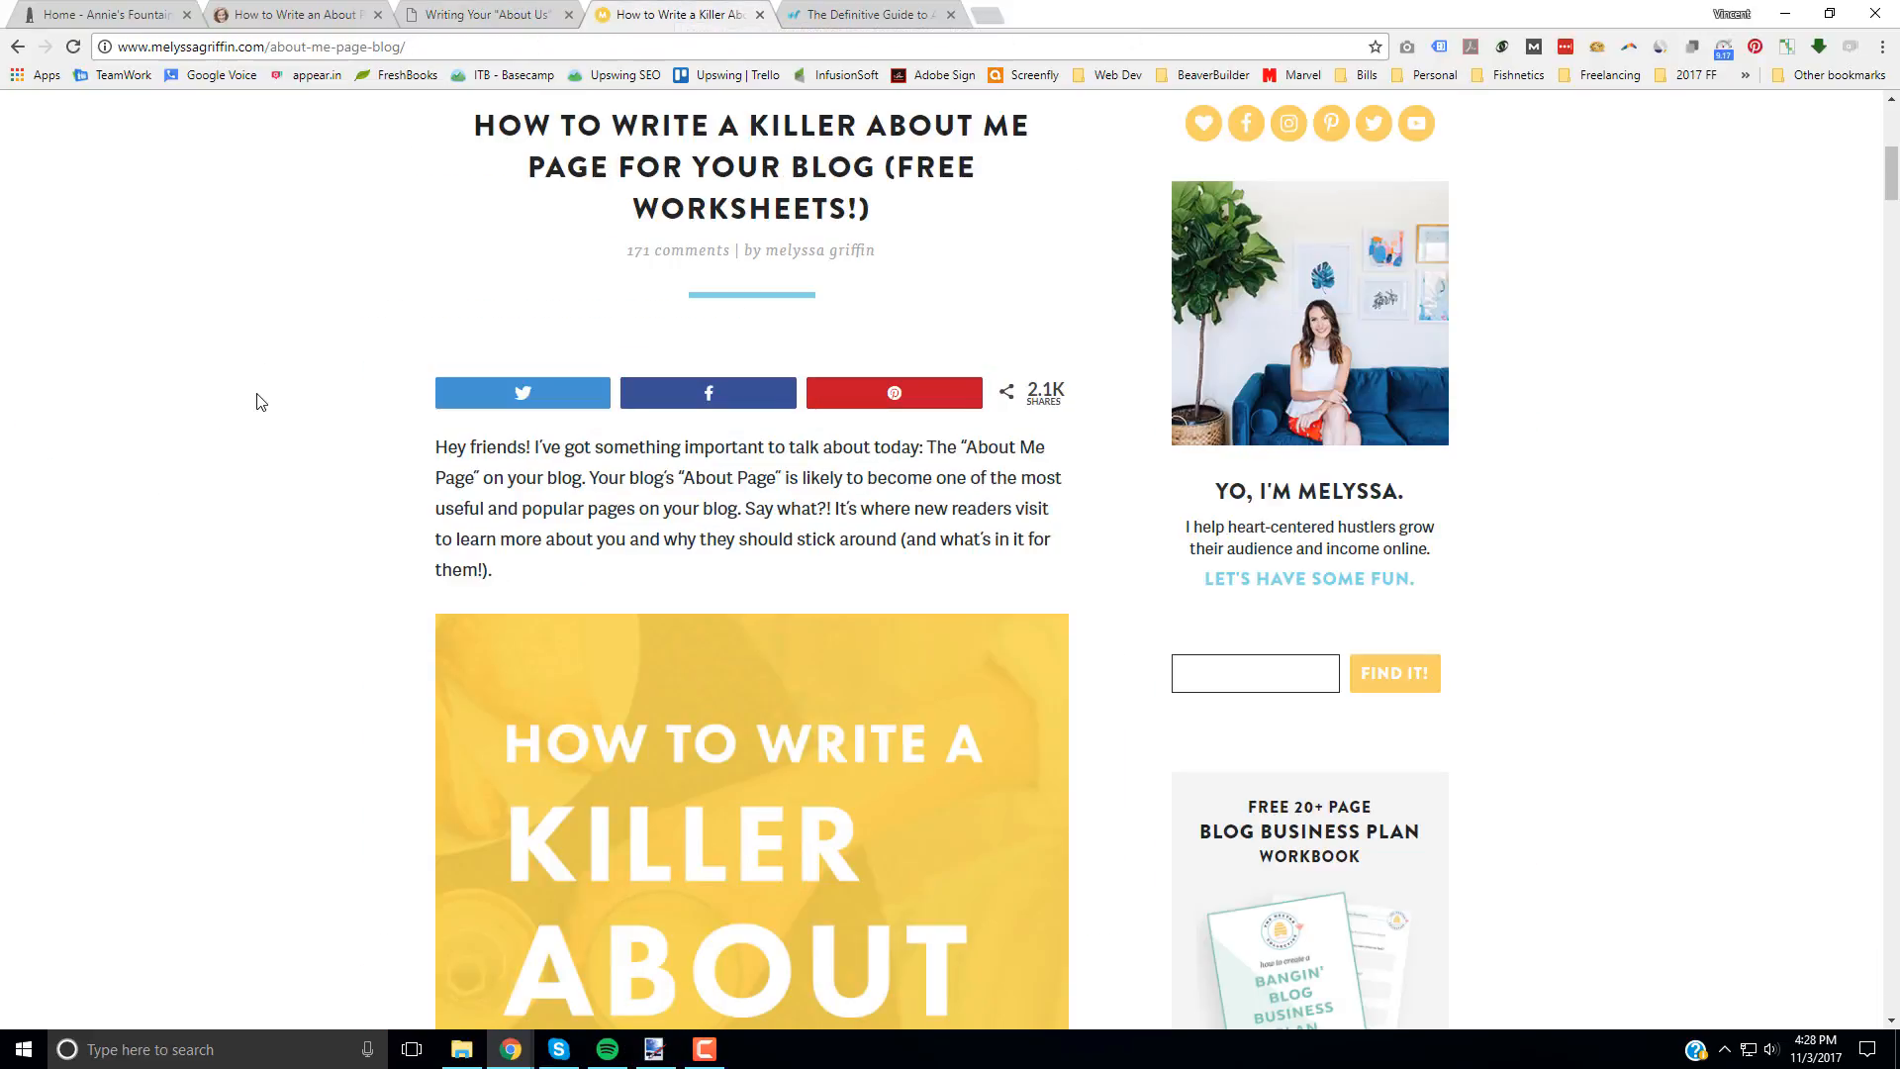
left_click(864, 15)
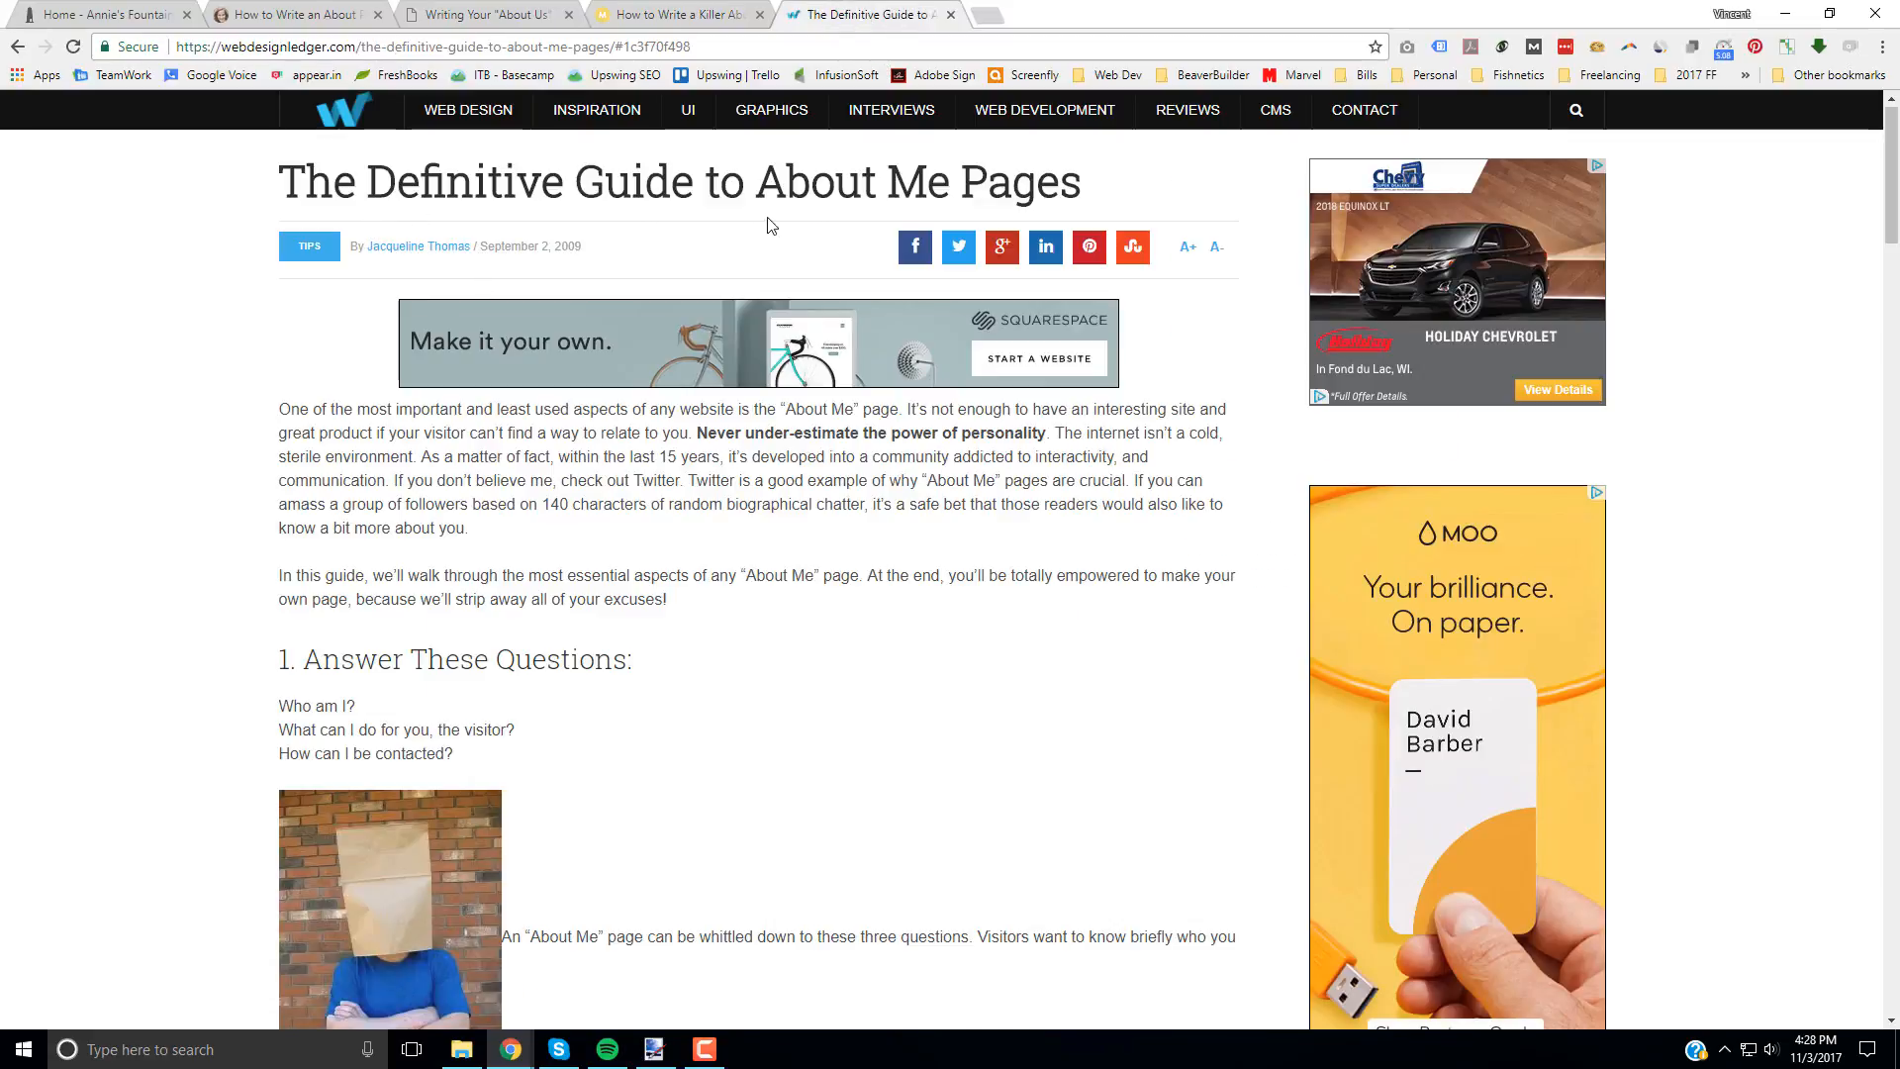
left_click(104, 25)
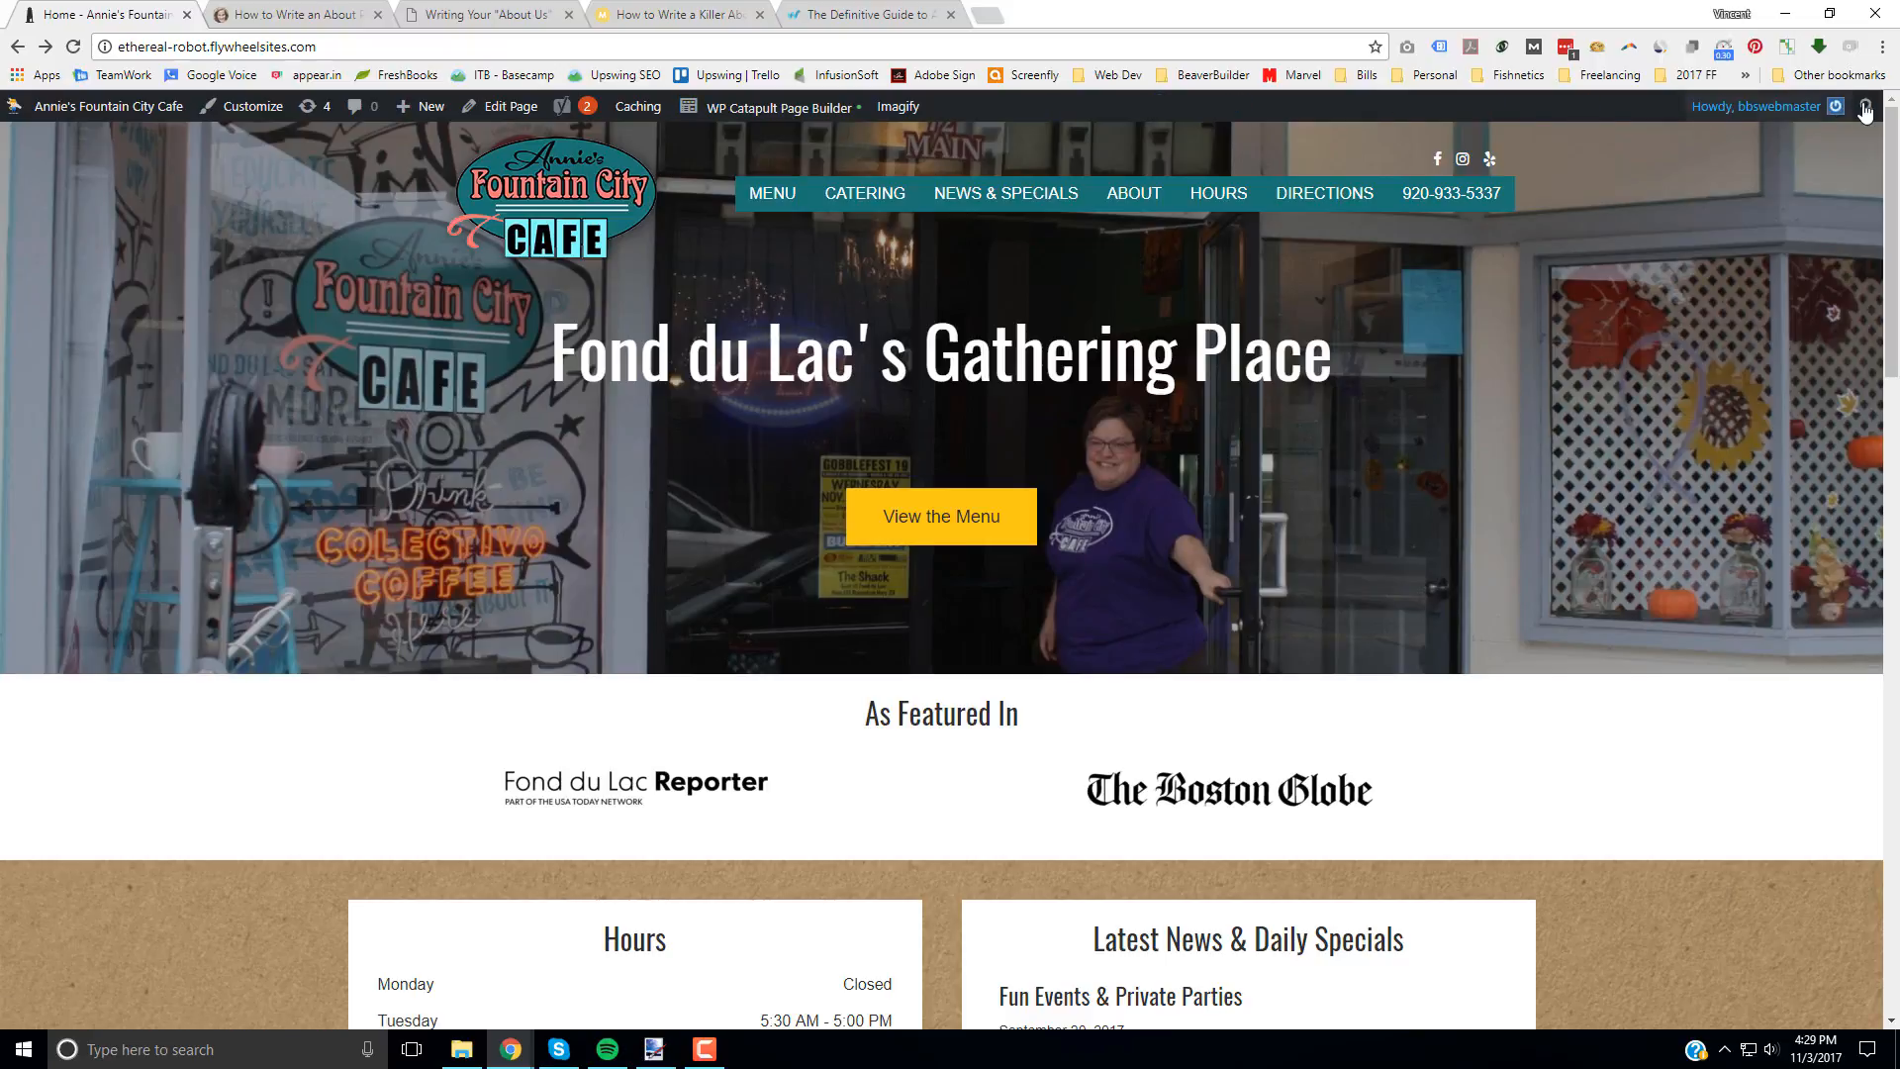
Step: View the site's About page and review its heading, photo, body text and In The News links
left_click(1131, 198)
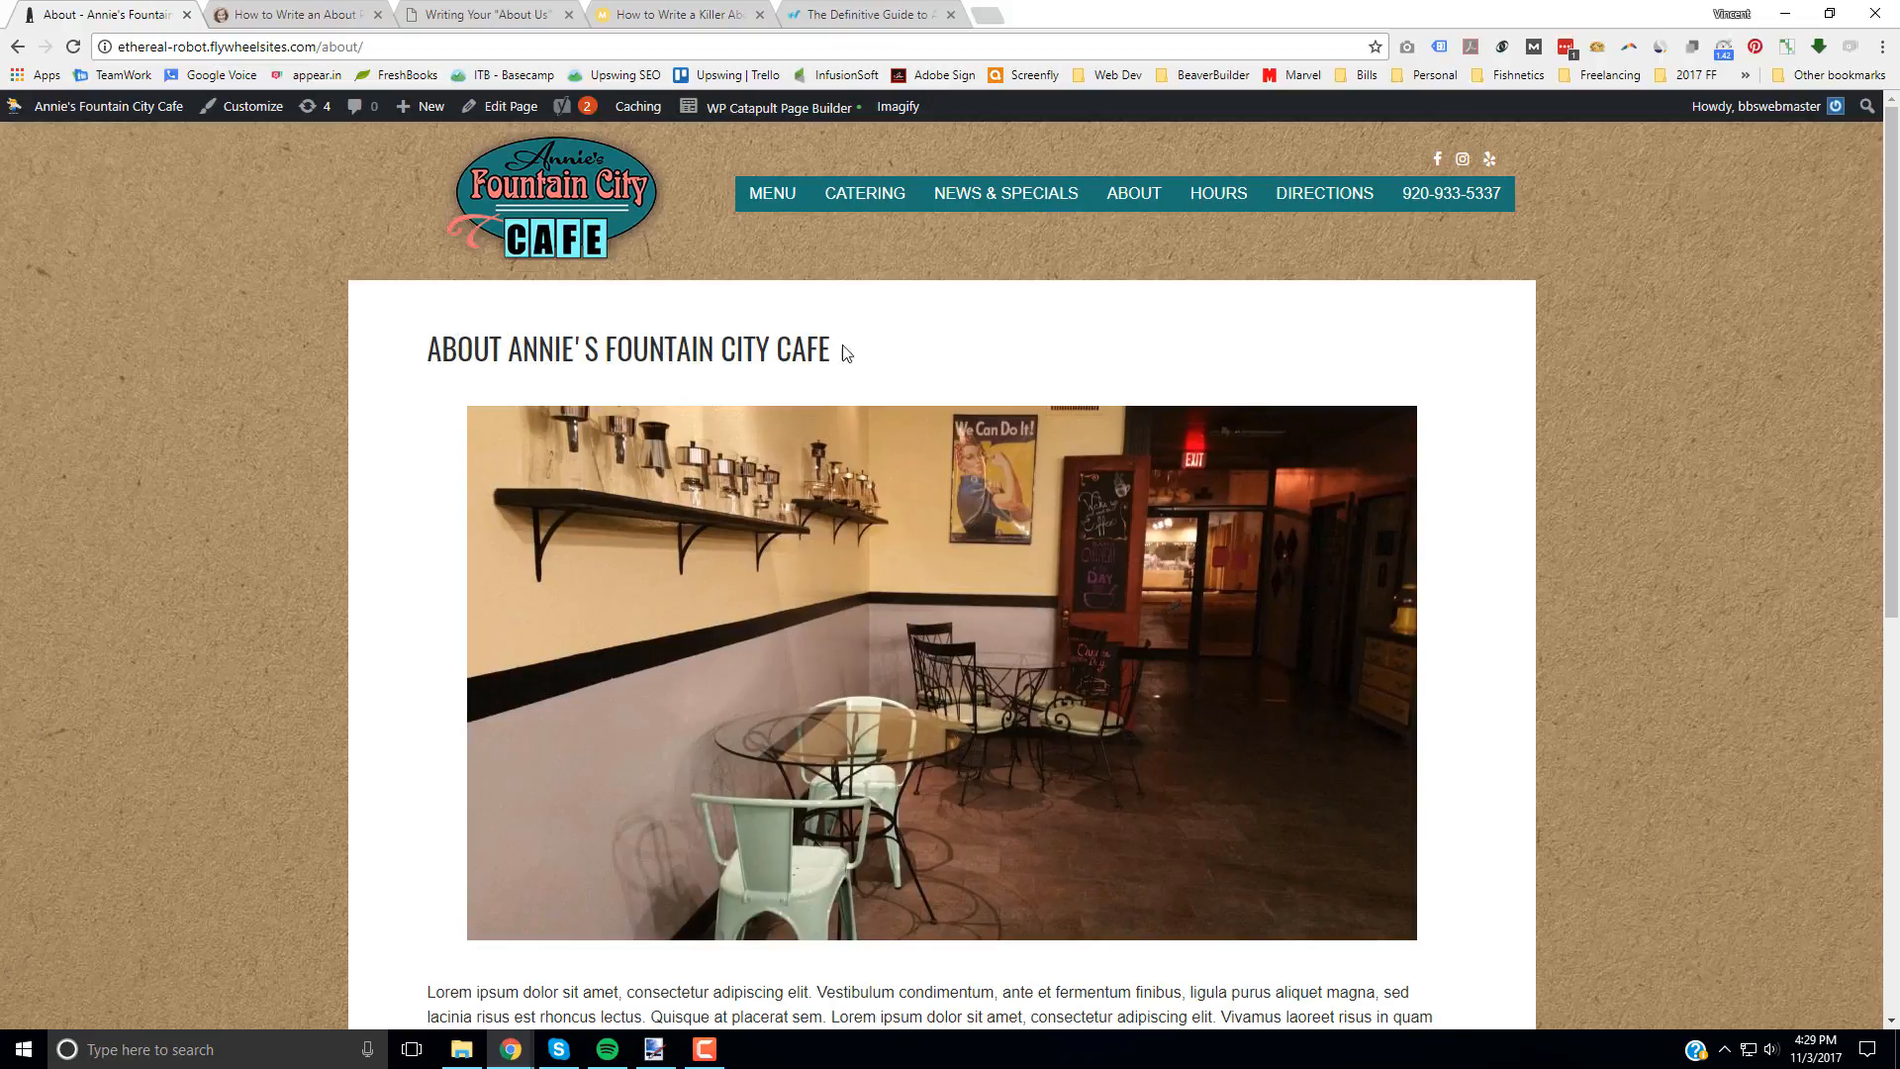
left_click_drag(863, 352, 519, 360)
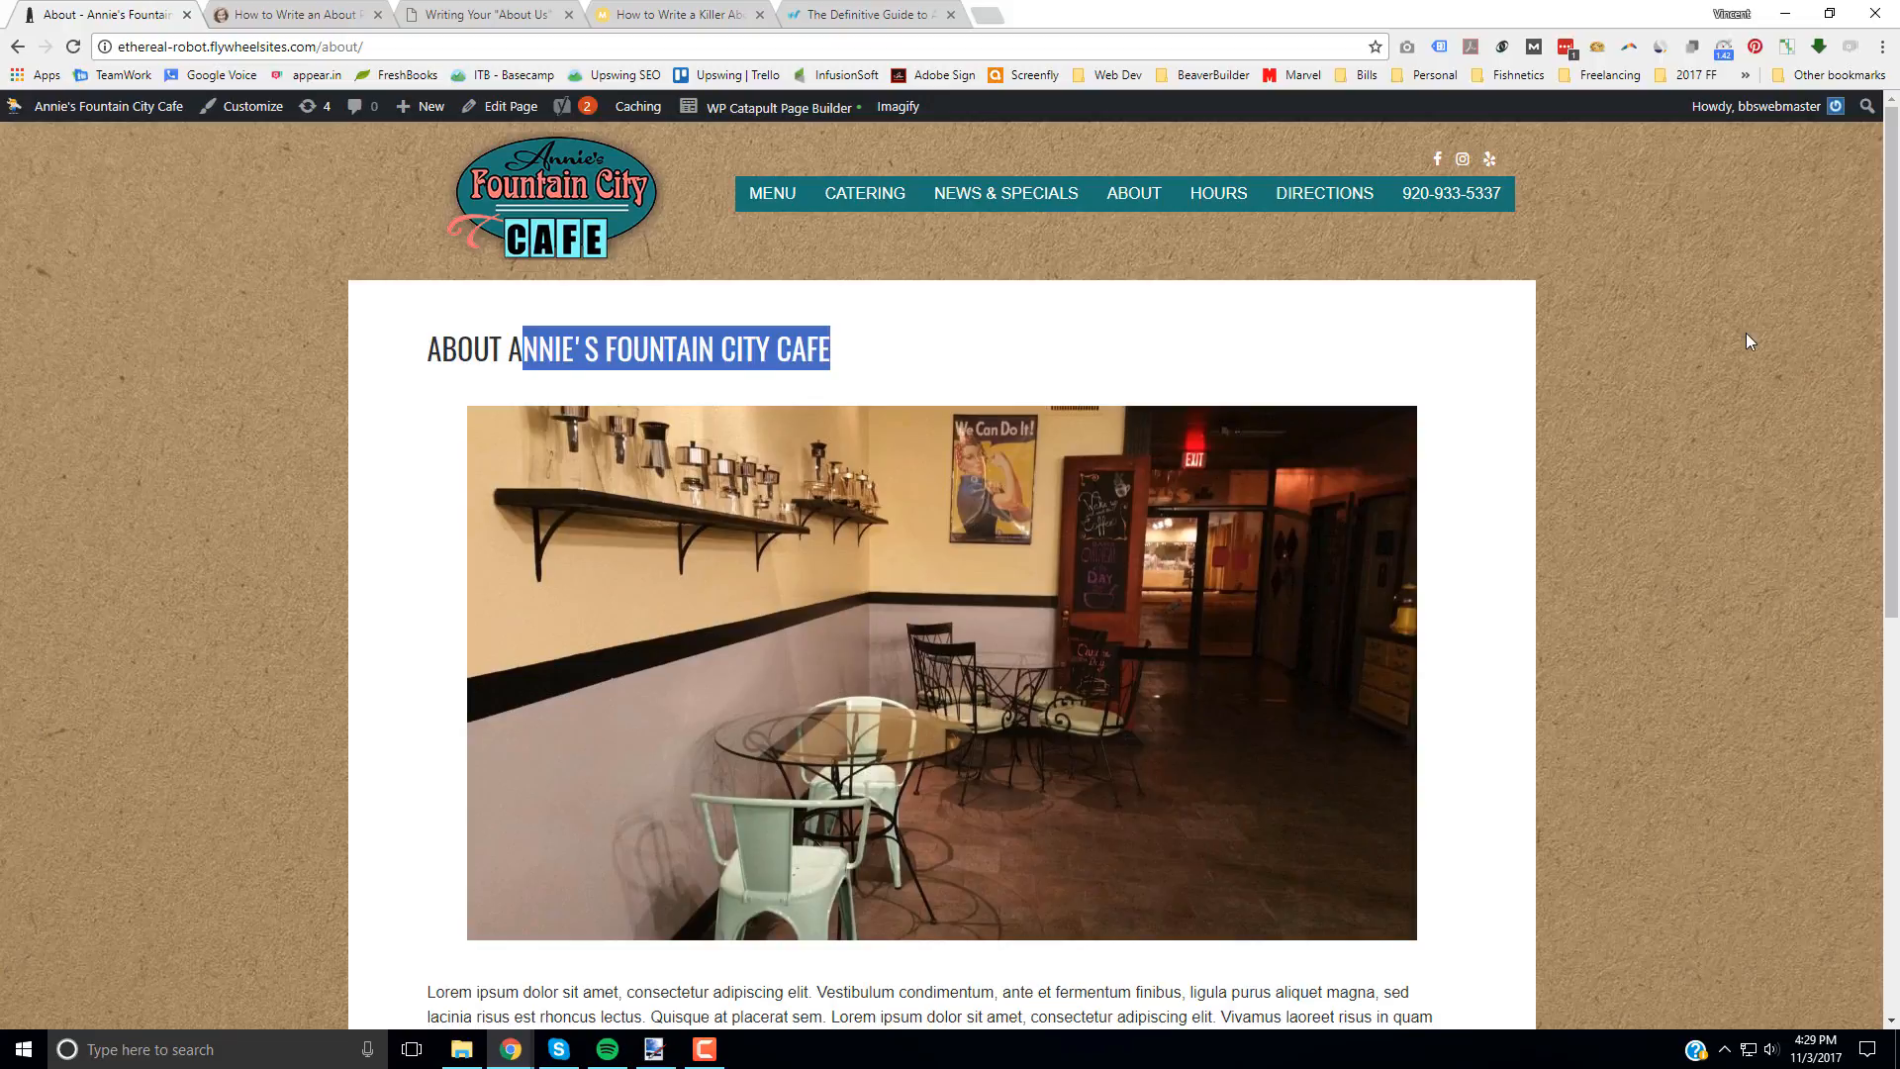
scroll(1743, 332, "down", 3)
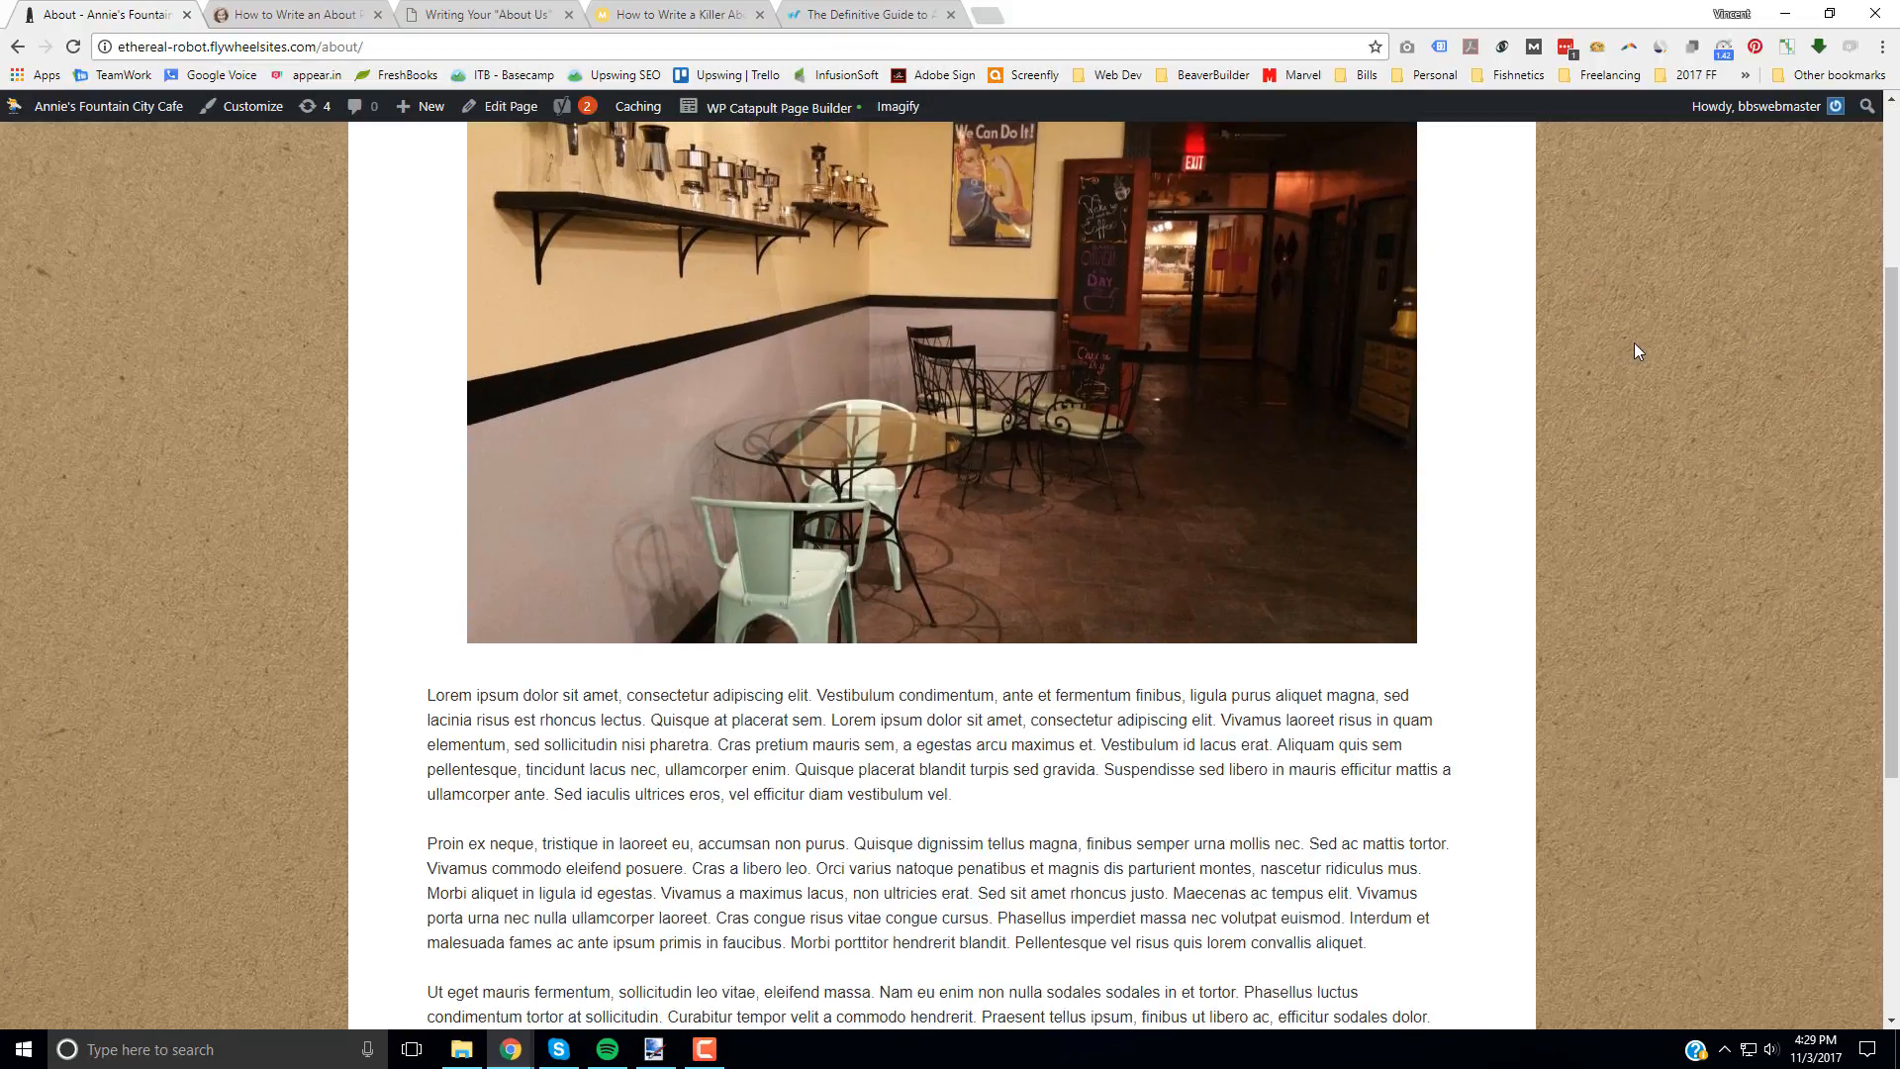
scroll(1634, 346, "down", 4)
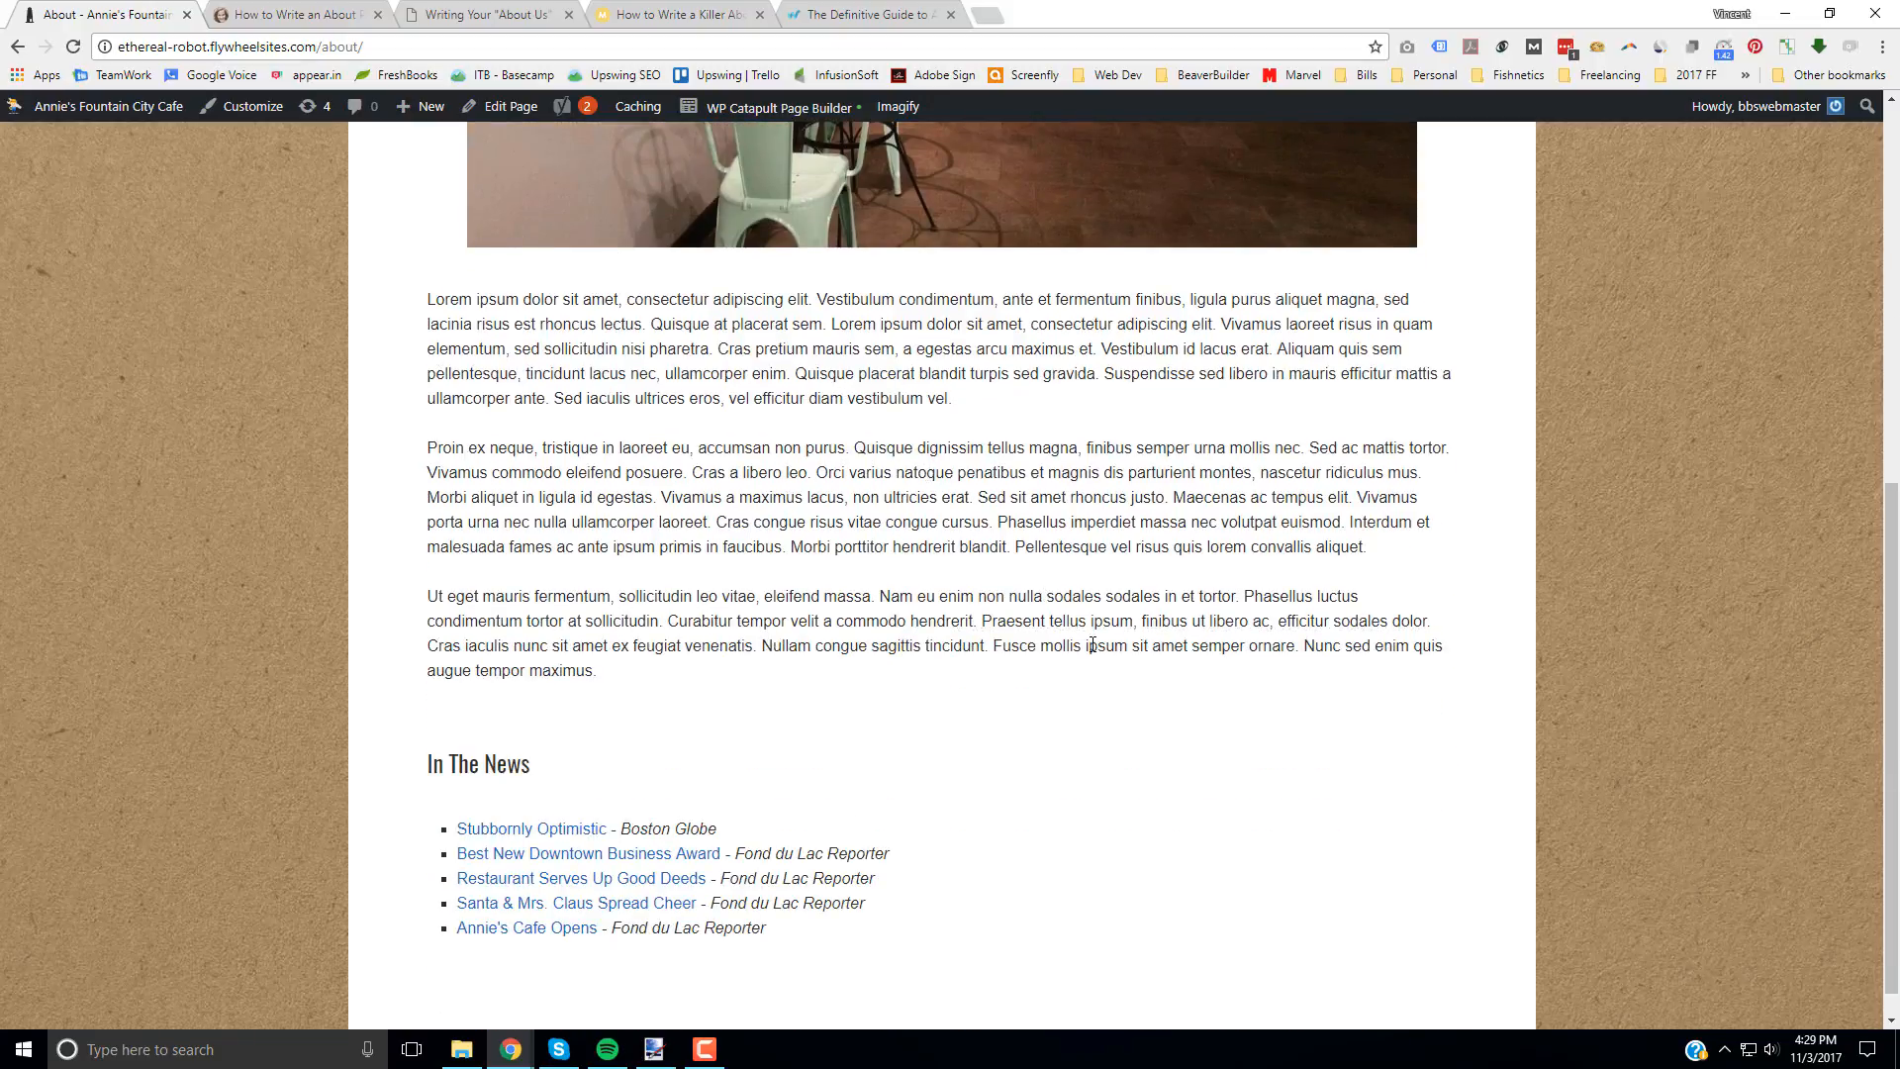
scroll(1092, 645, "down", 1)
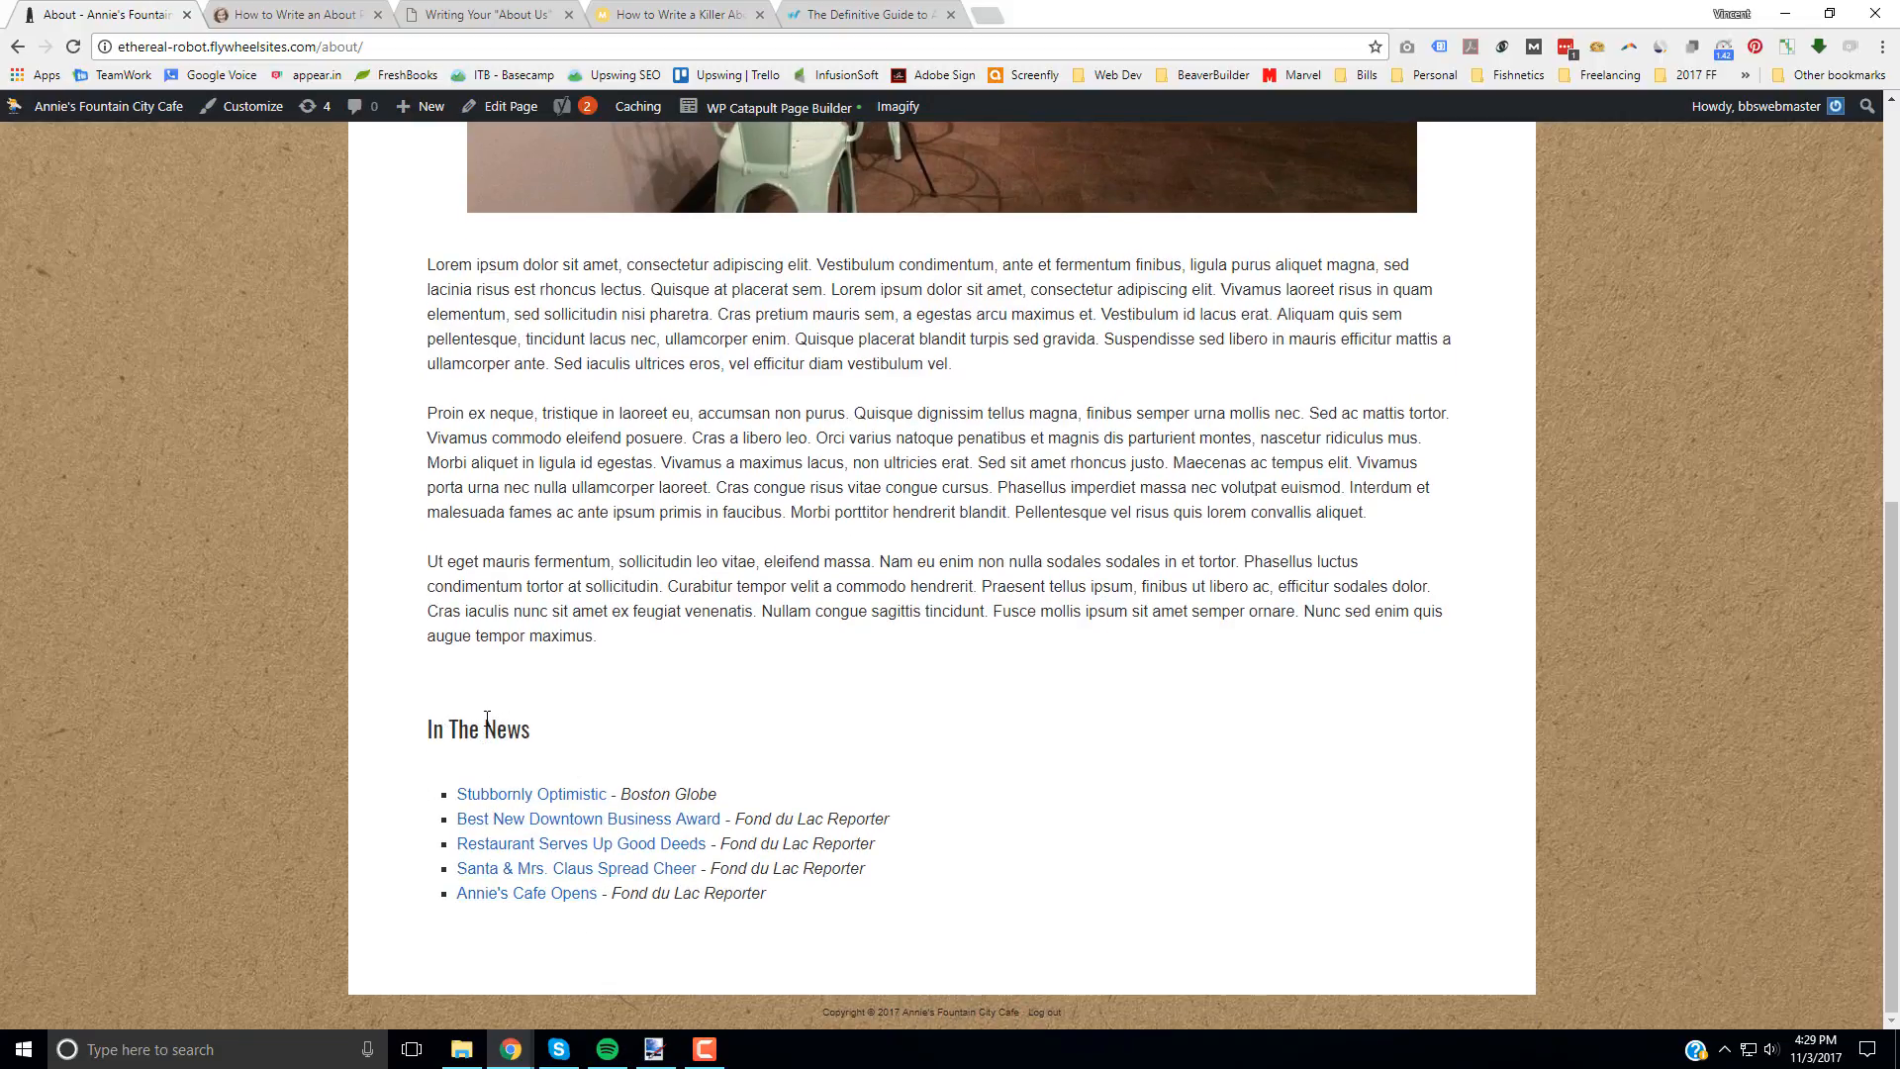
scroll(1102, 776, "up", 7)
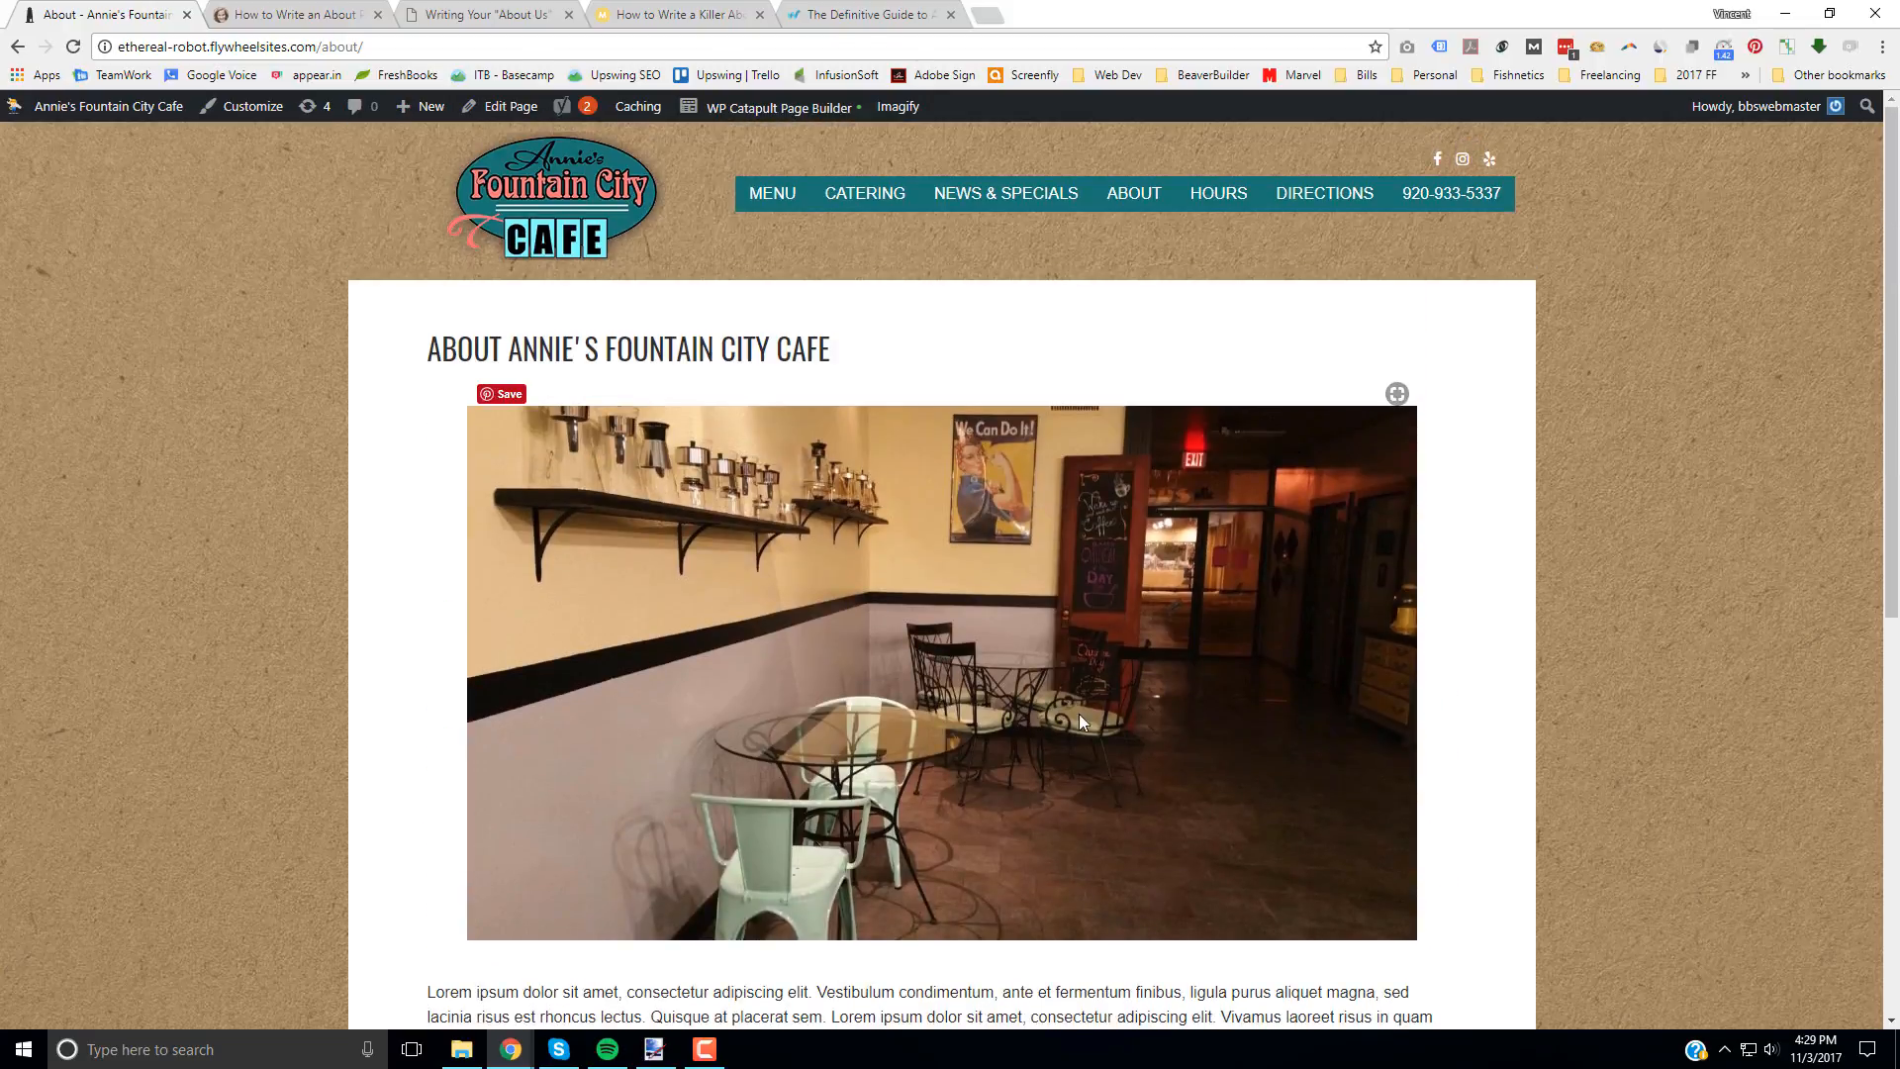
Step: Go back to the home page and follow its As Featured In section to In The News on the About page
left_click(610, 191)
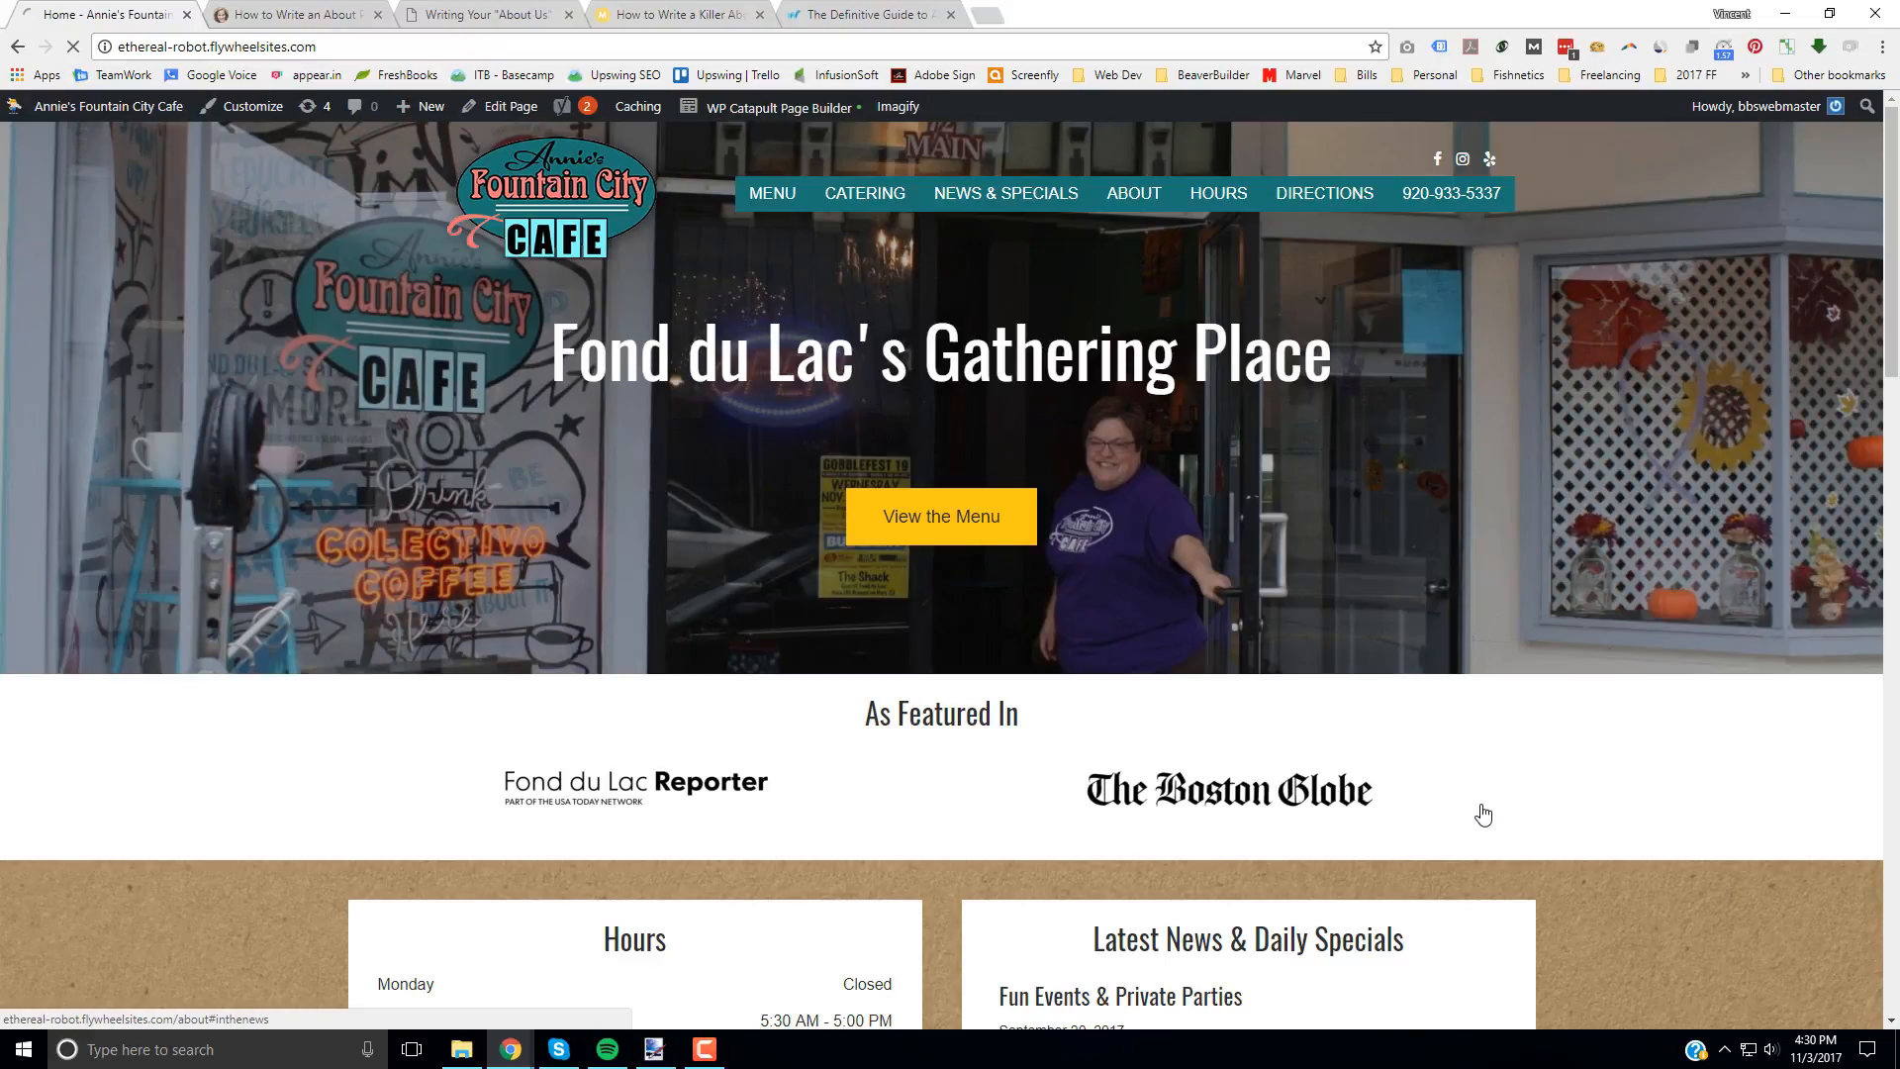
left_click(1482, 813)
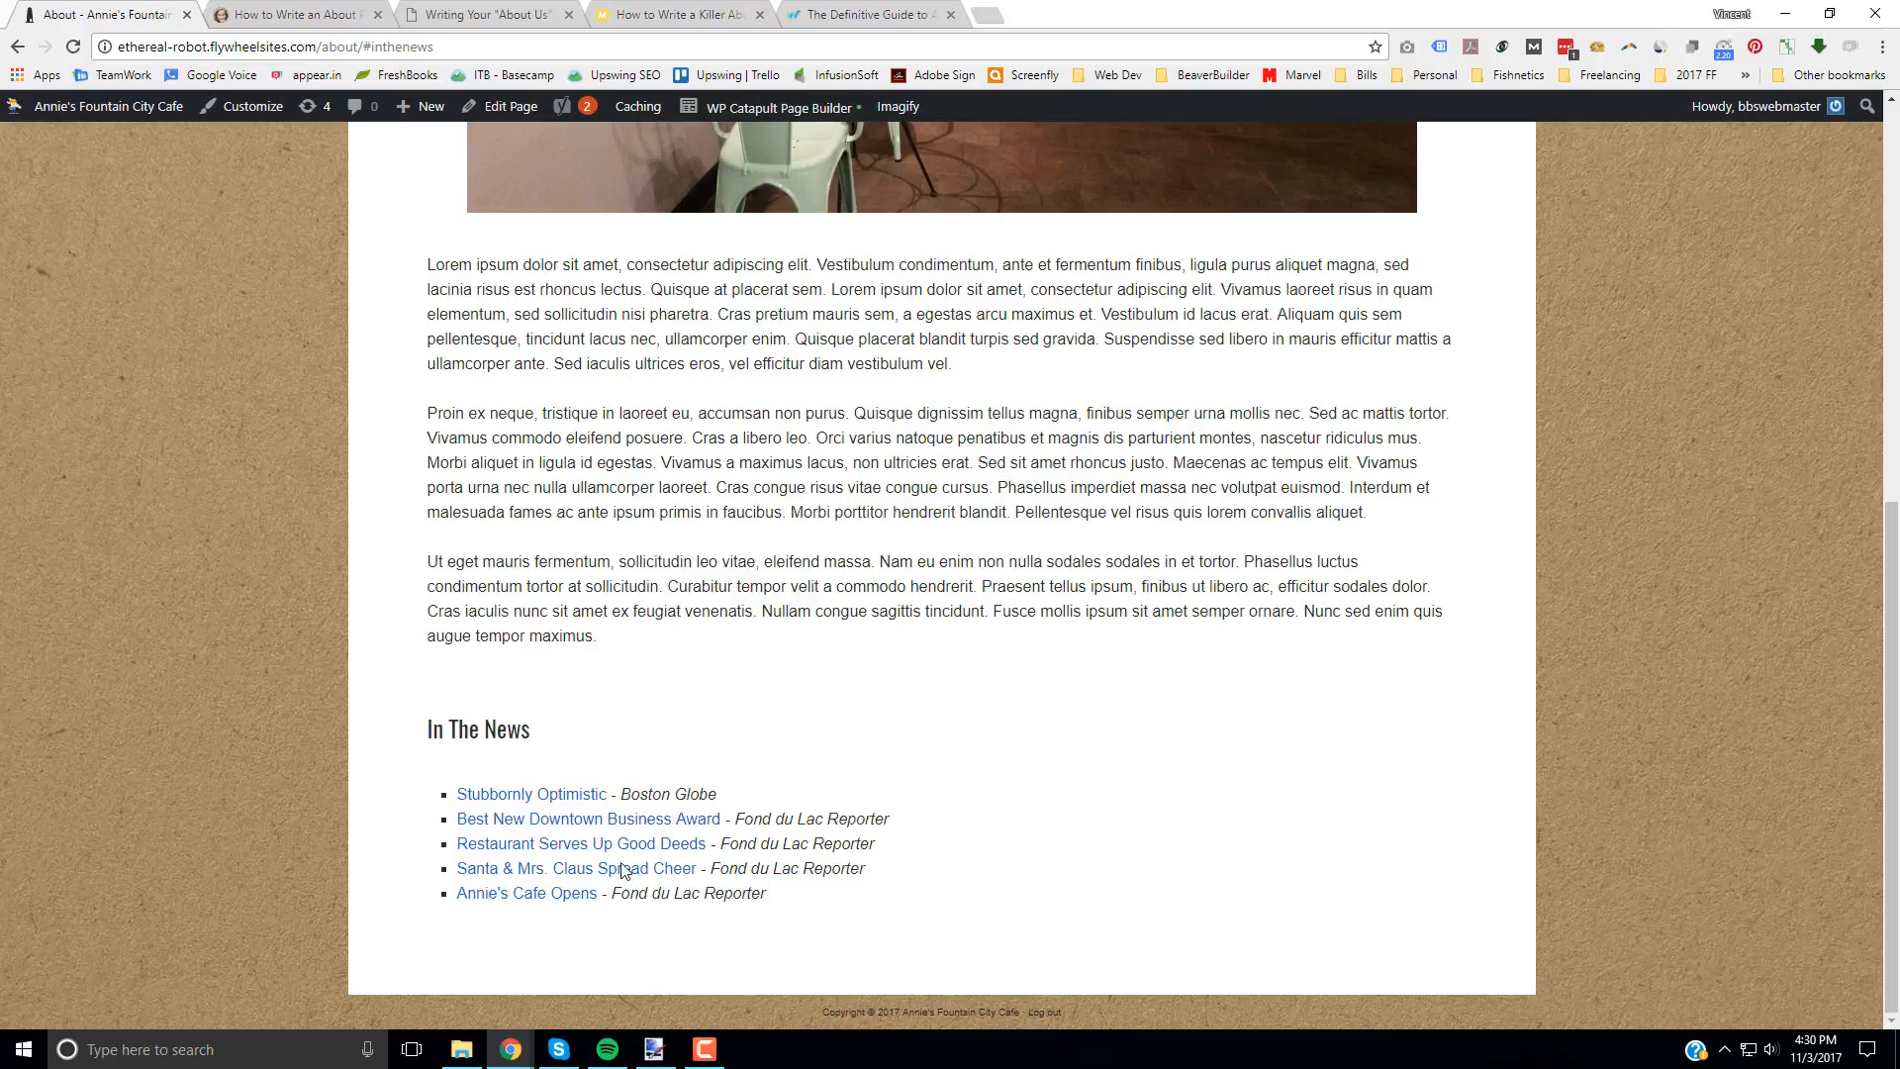
scroll(1161, 805, "up", 8)
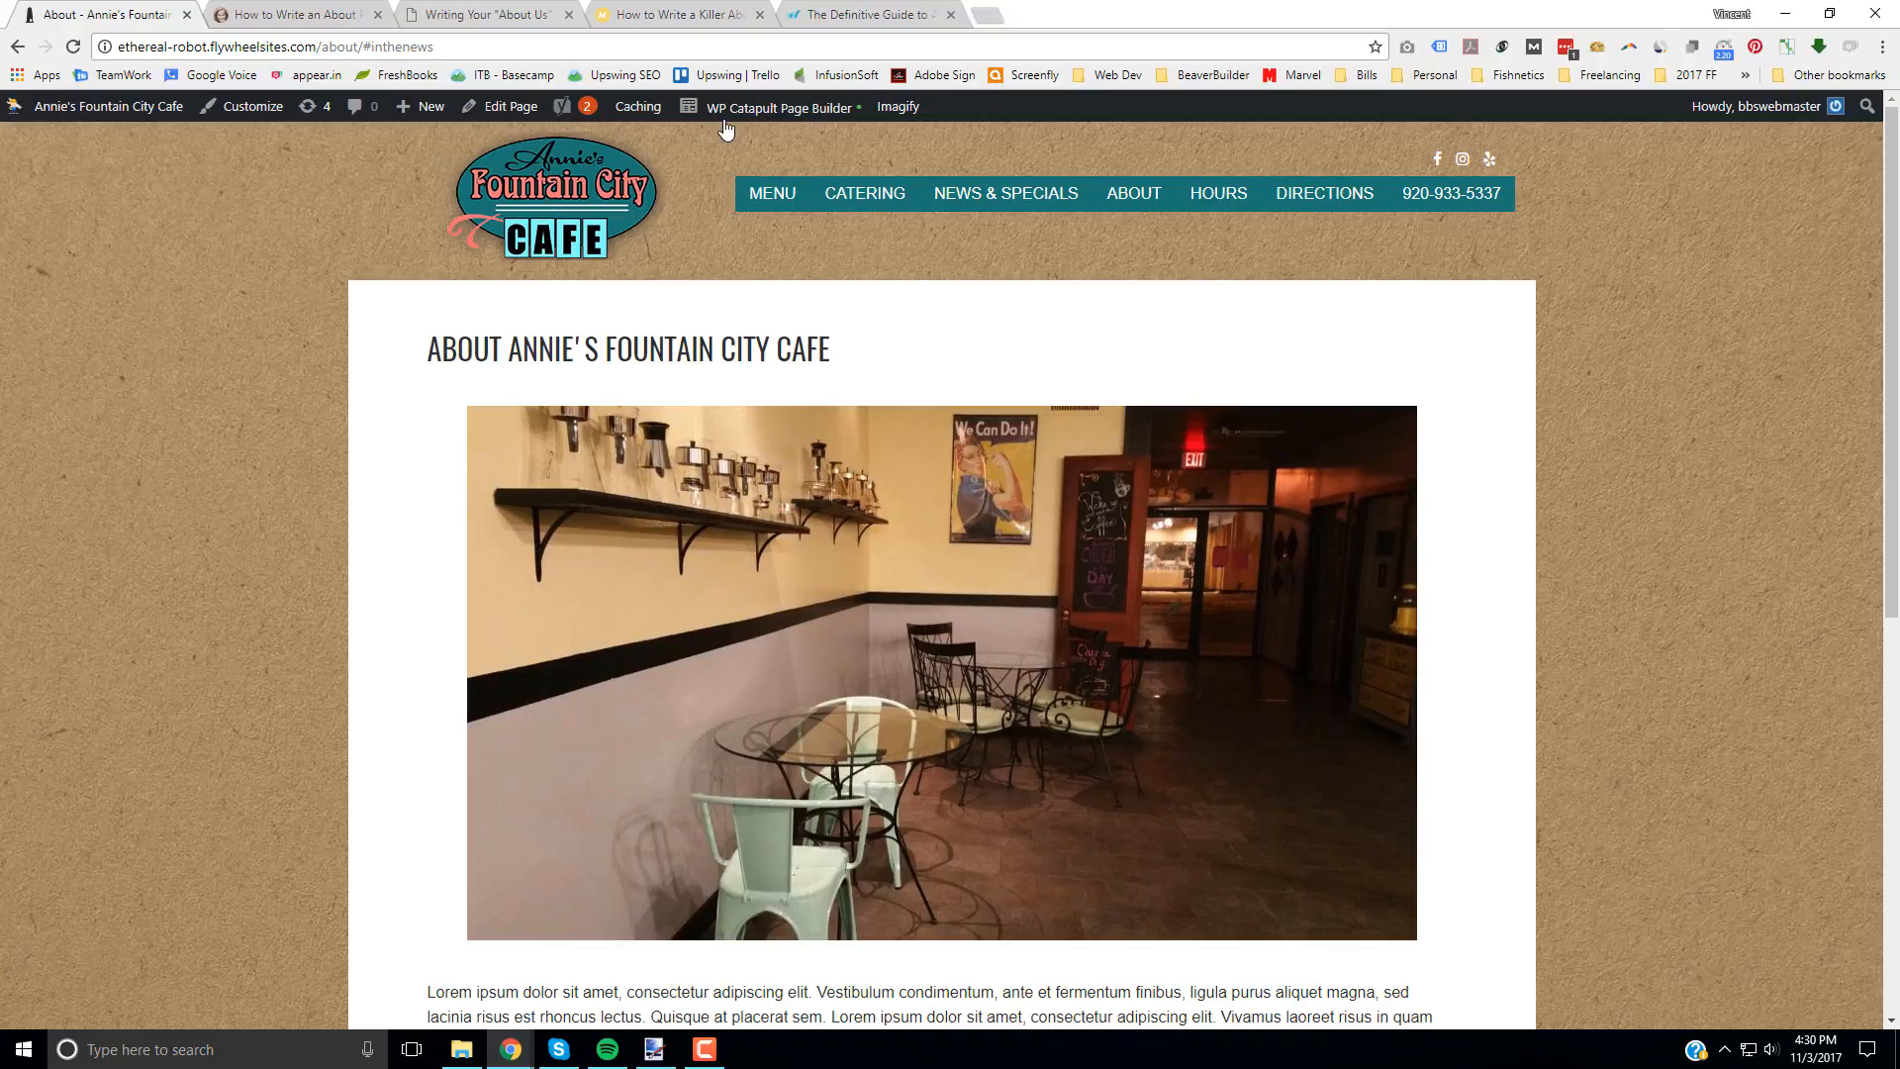
Step: Open the About page in WP Catapult Page Builder and bring up the settings of the cafe interior photo
mouse_move(745, 121)
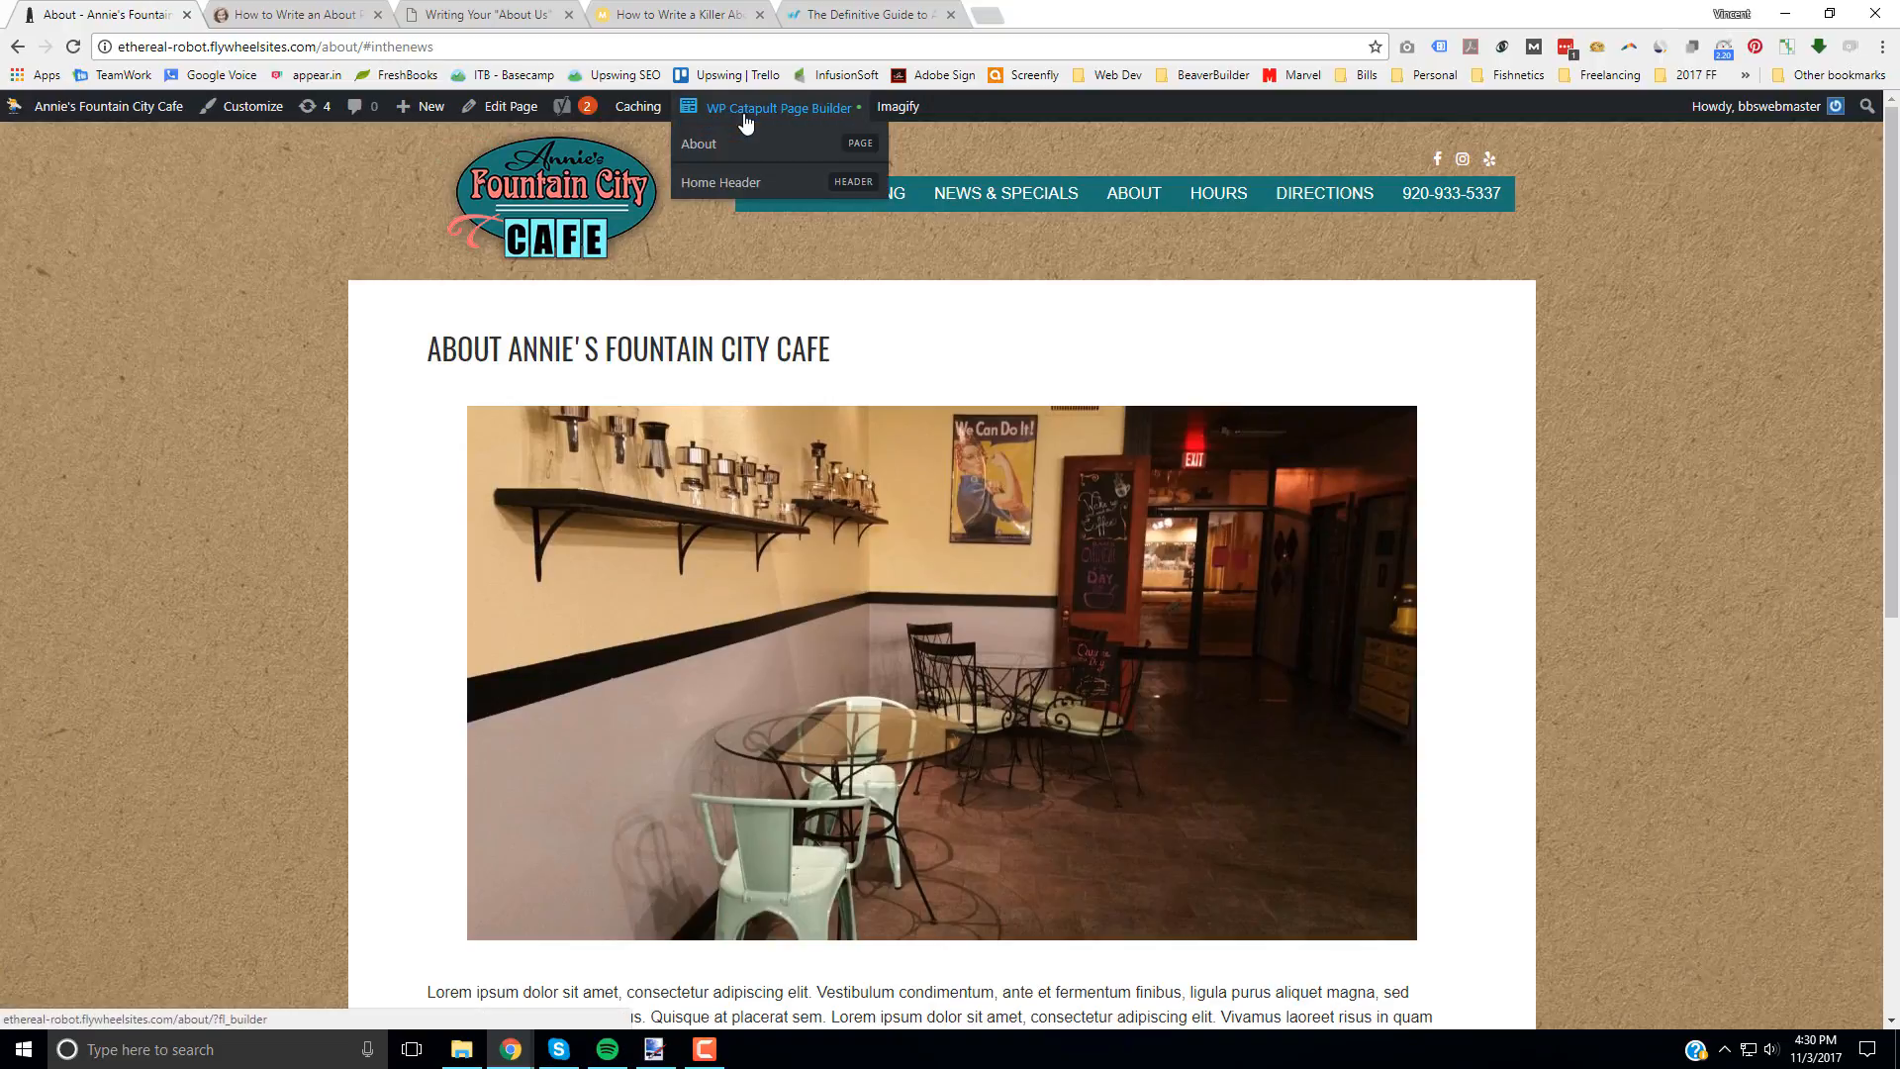
left_click(802, 126)
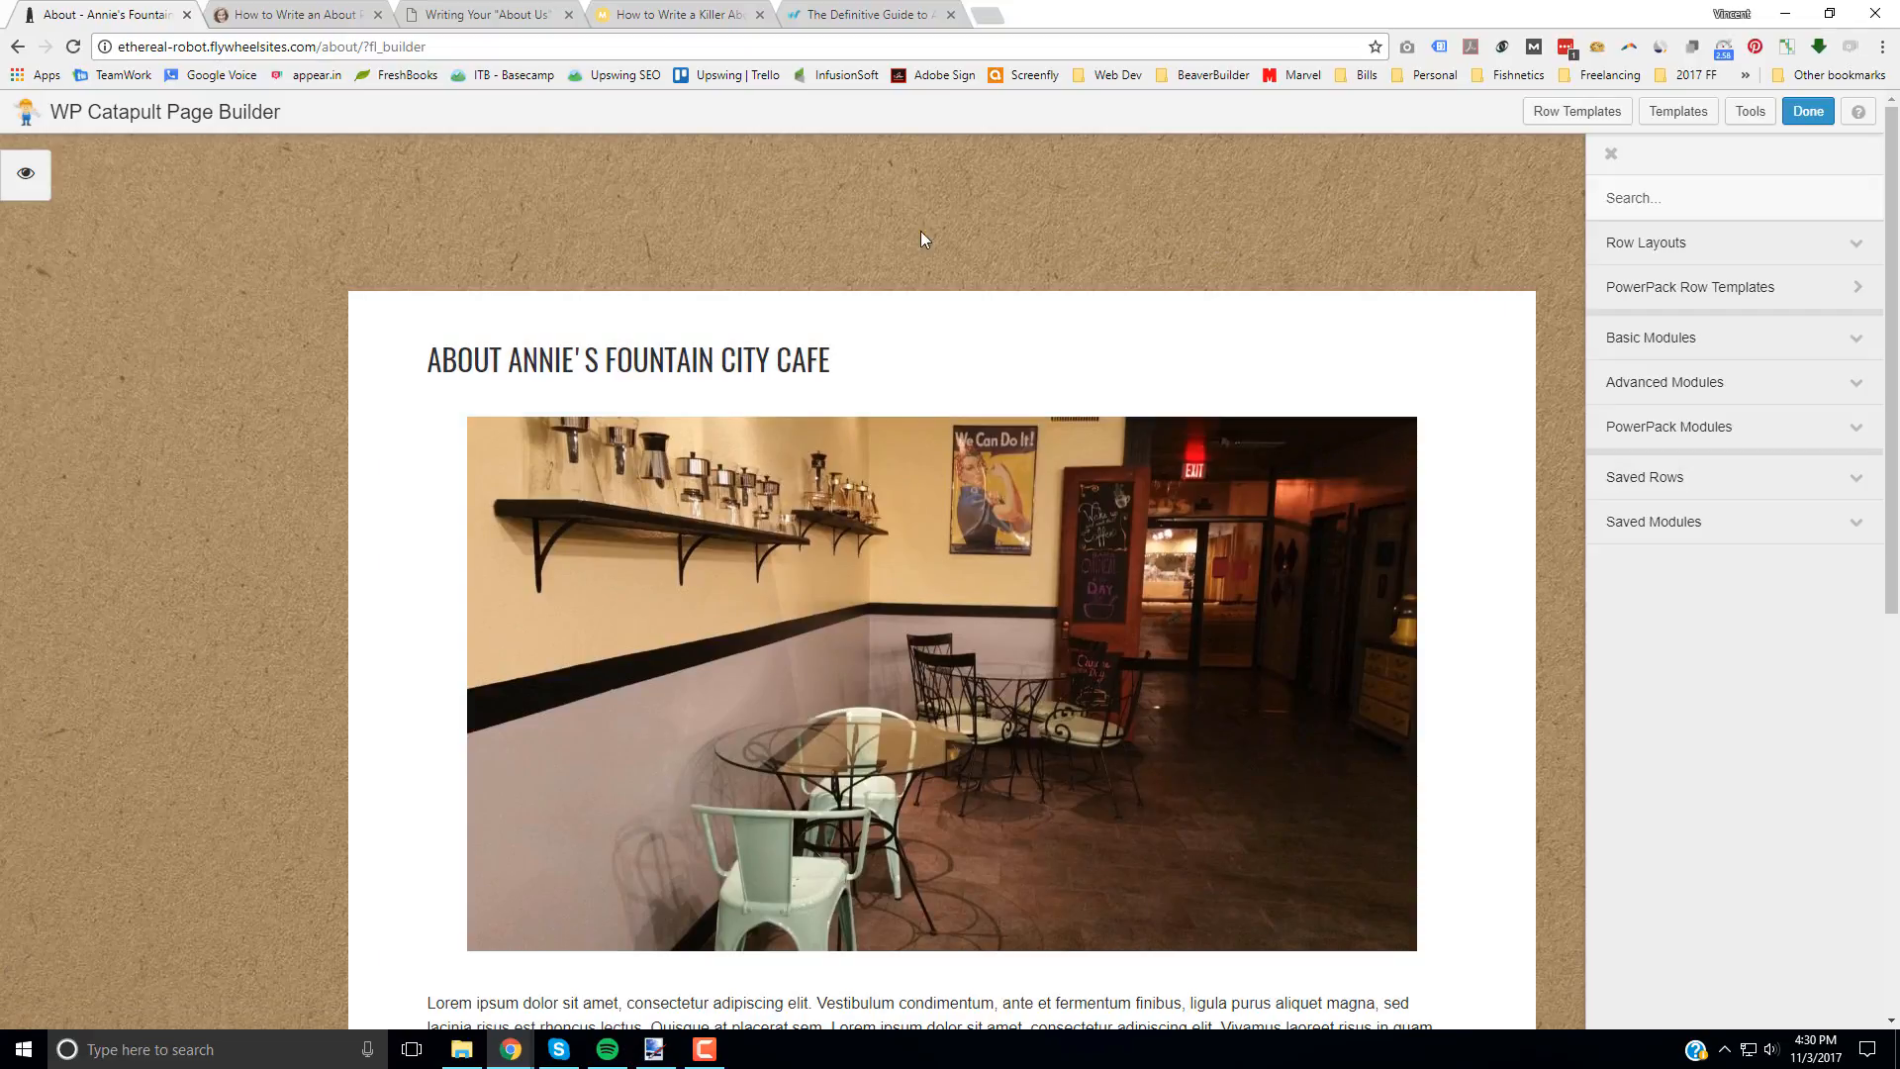
mouse_move(706, 610)
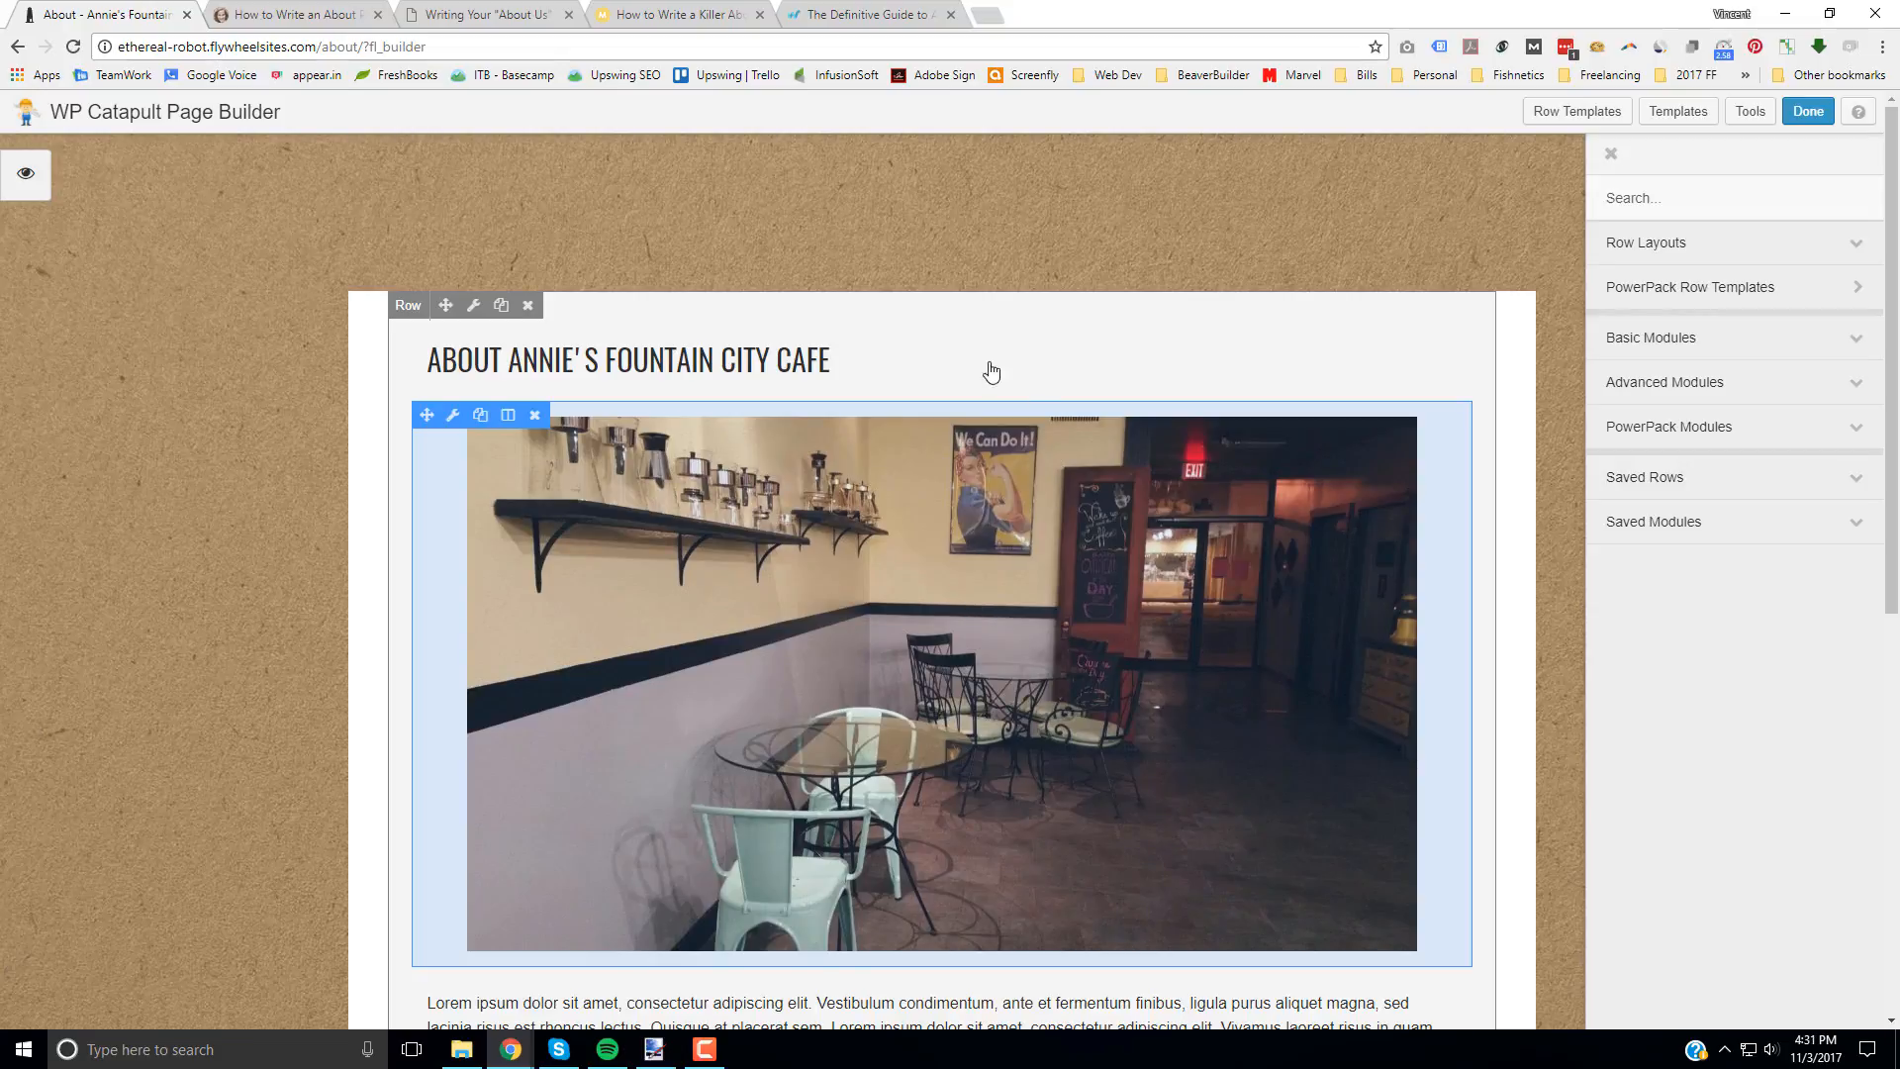
left_click(801, 577)
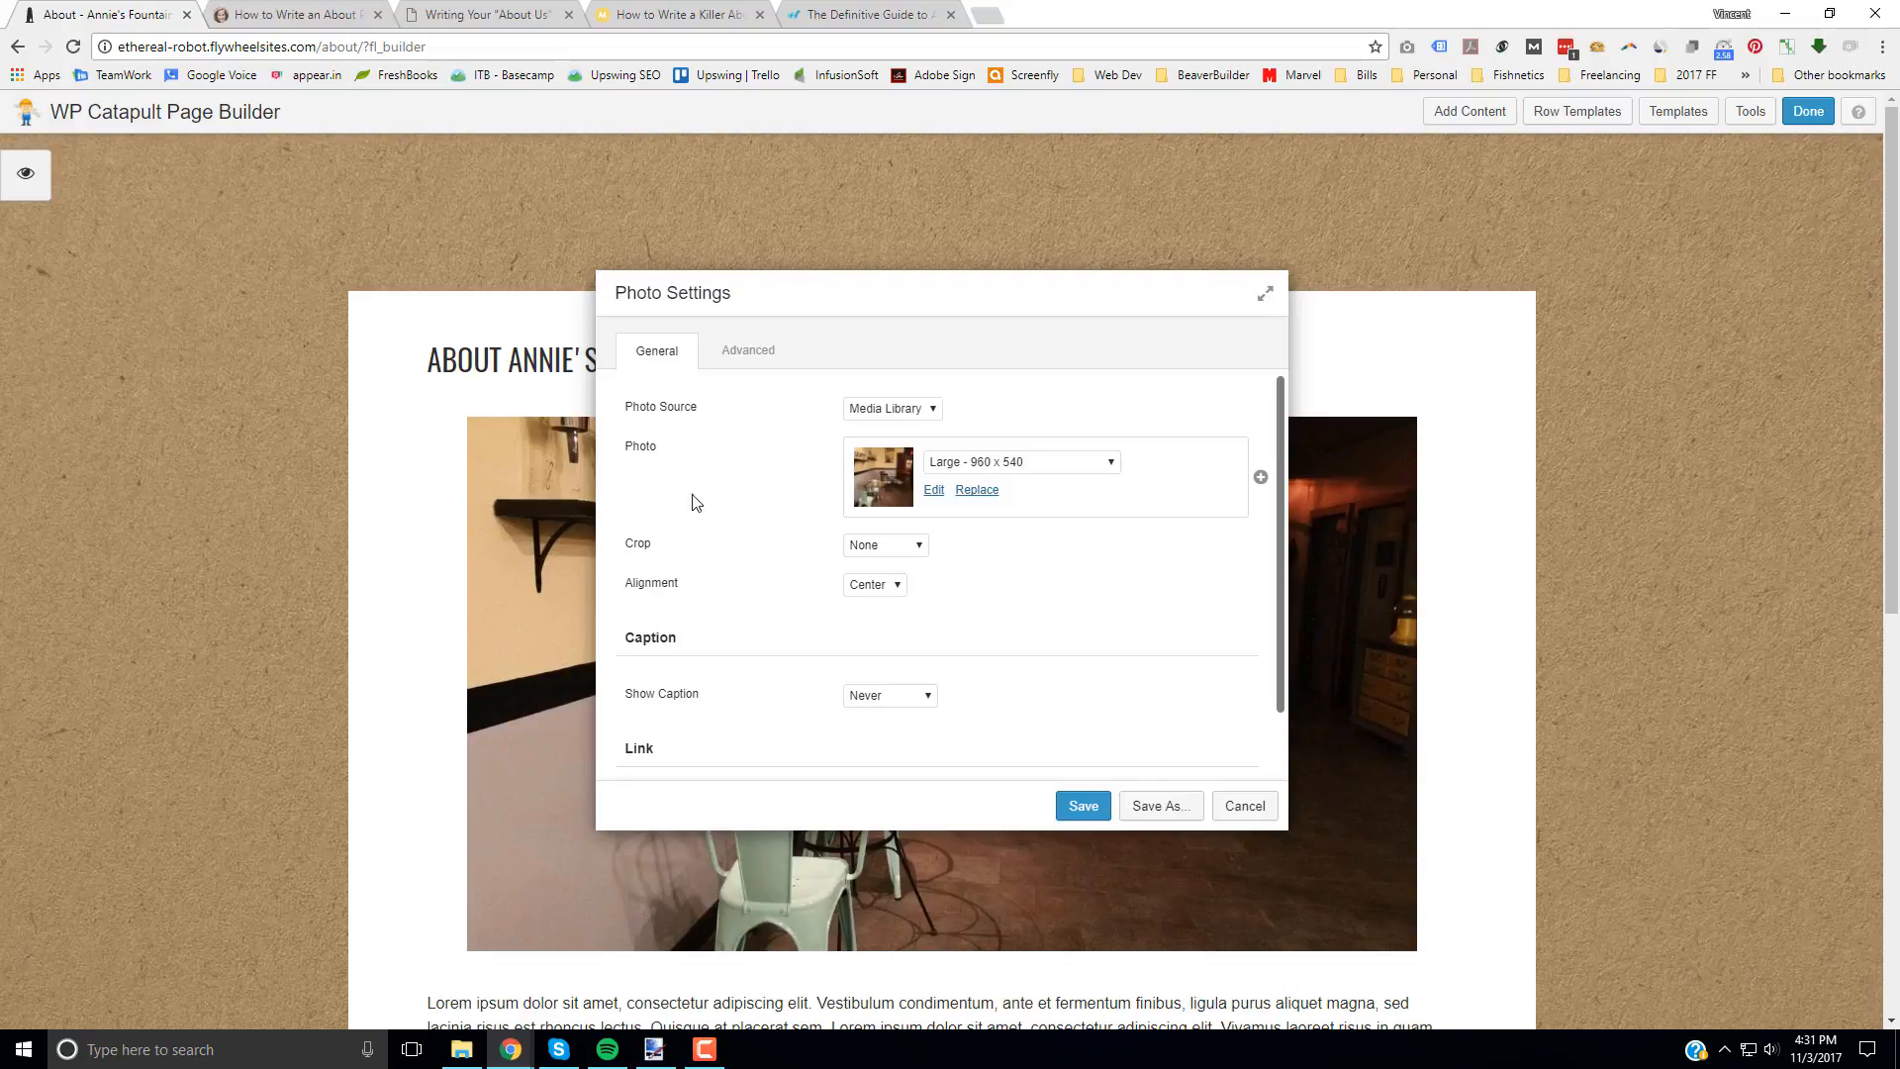
Step: Replace the photo by uploading the "some friendly faces" JPG from the Images for site folder
left_click(980, 491)
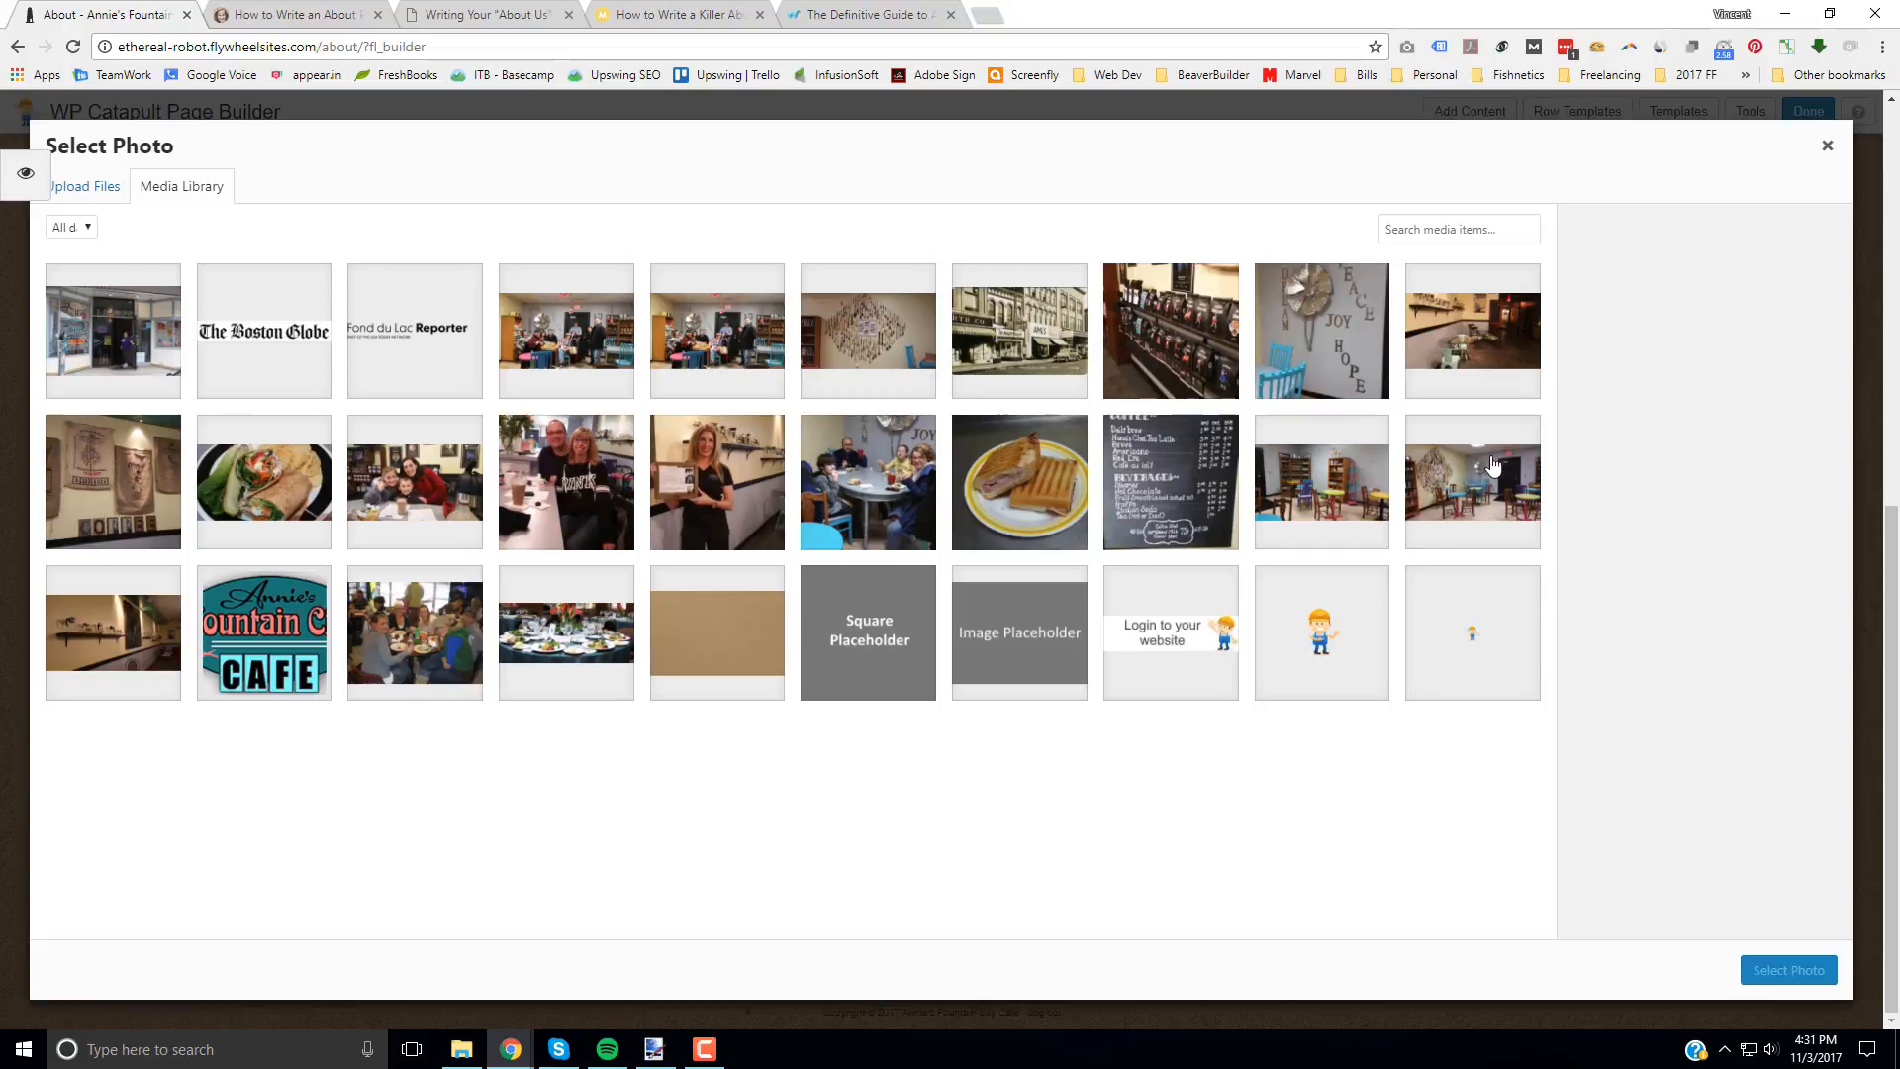
left_click(96, 194)
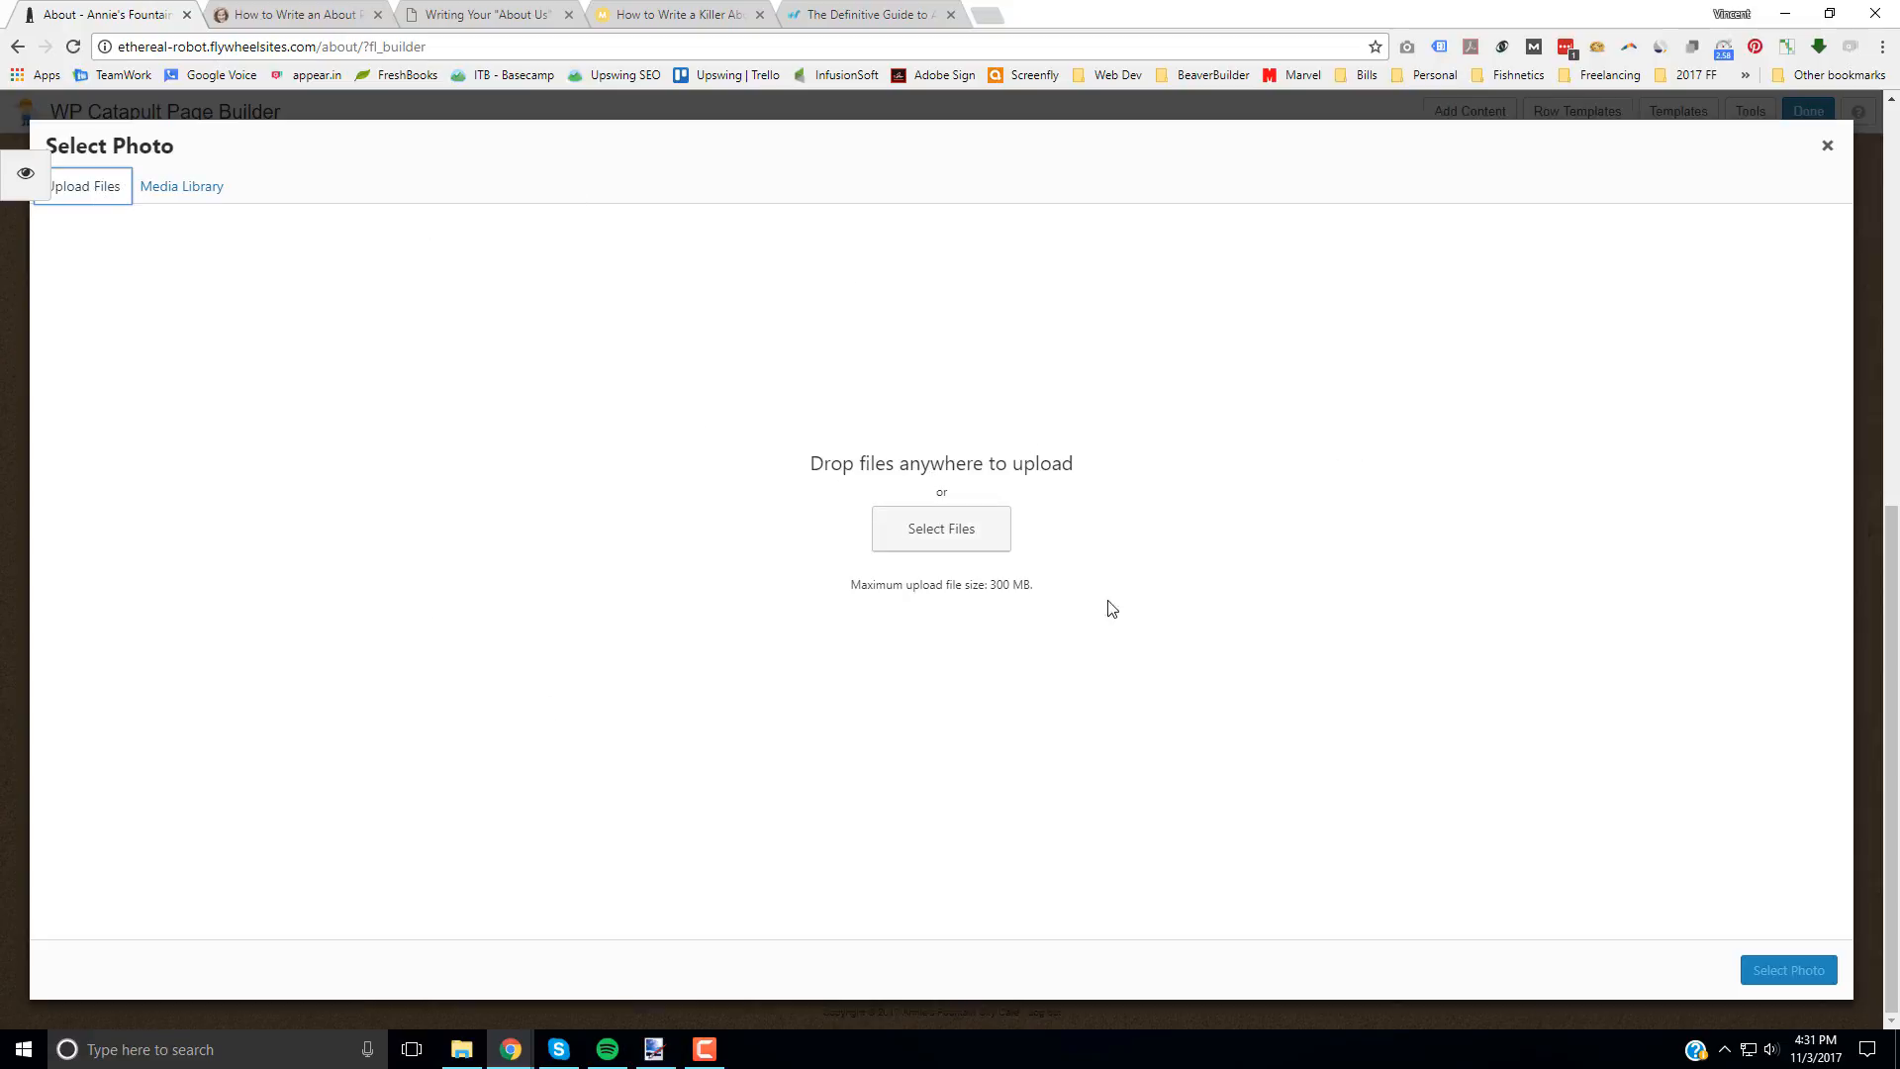
left_click(959, 544)
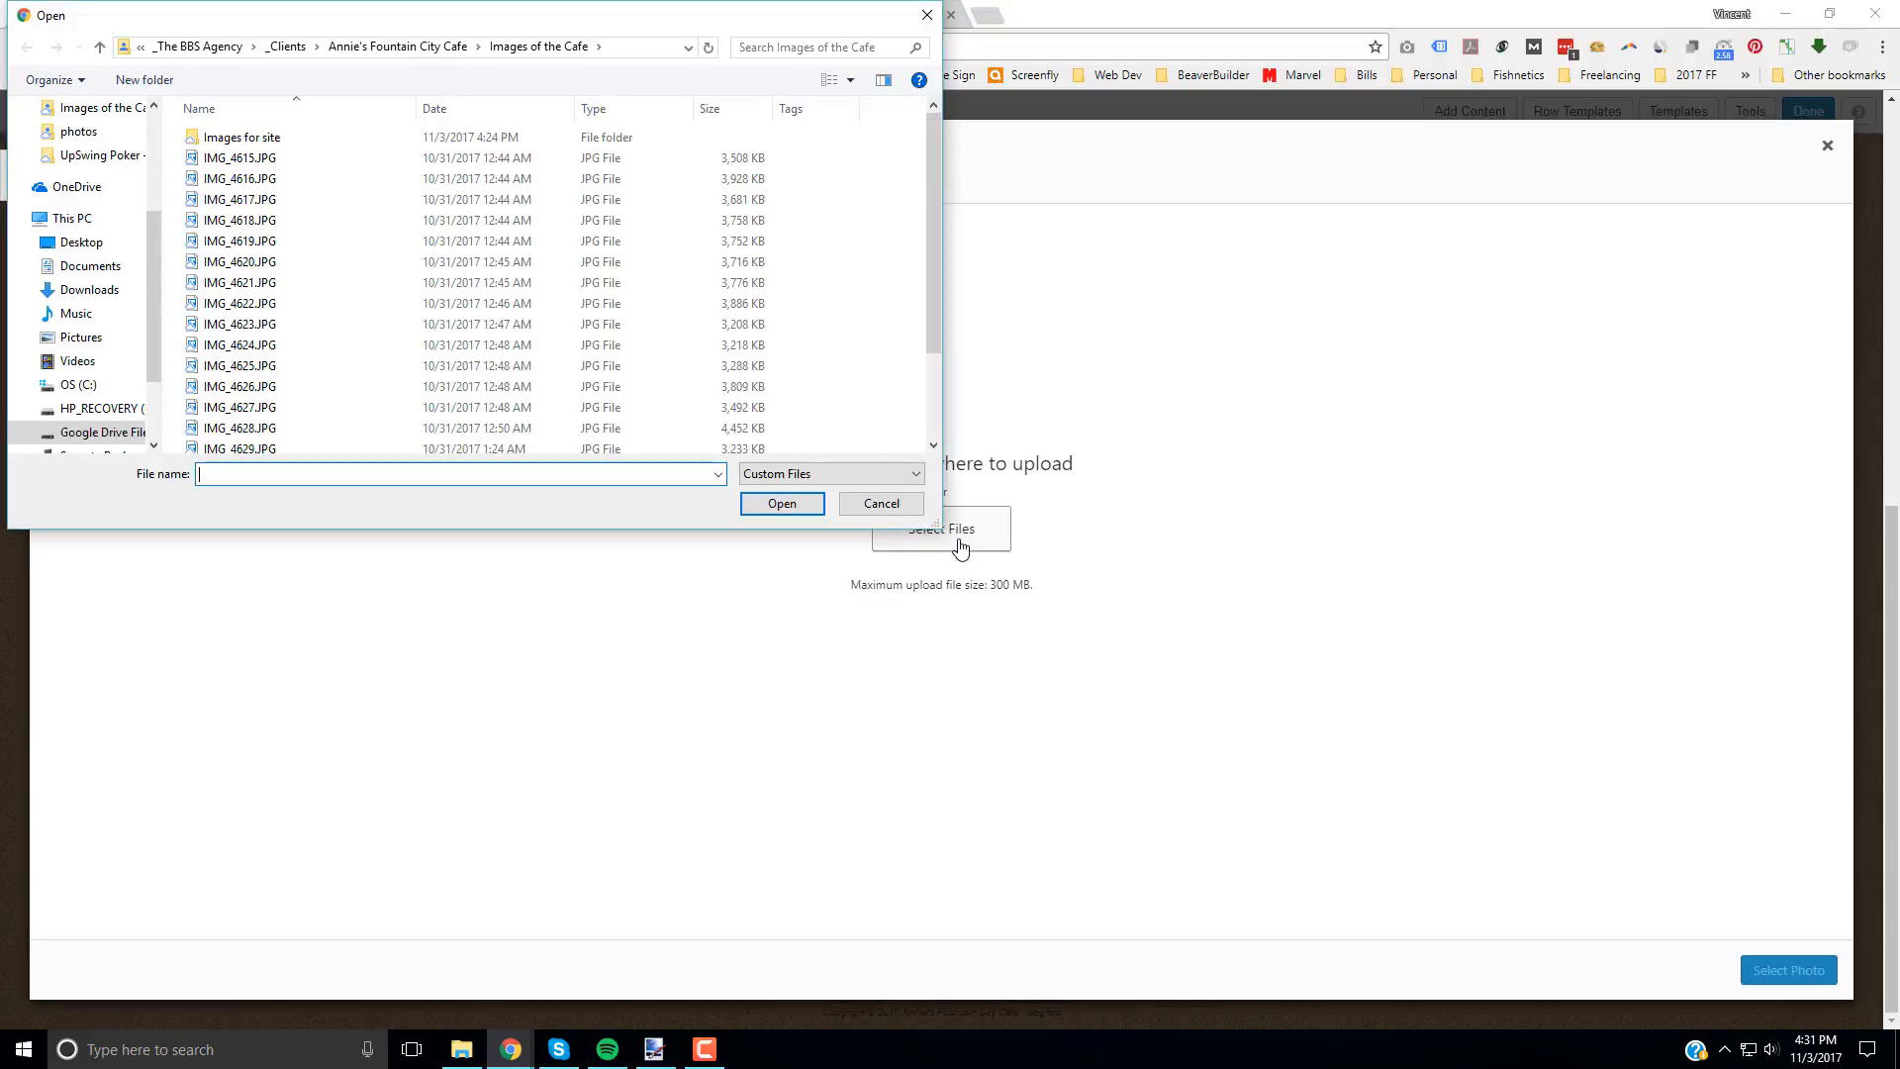
double_click(259, 139)
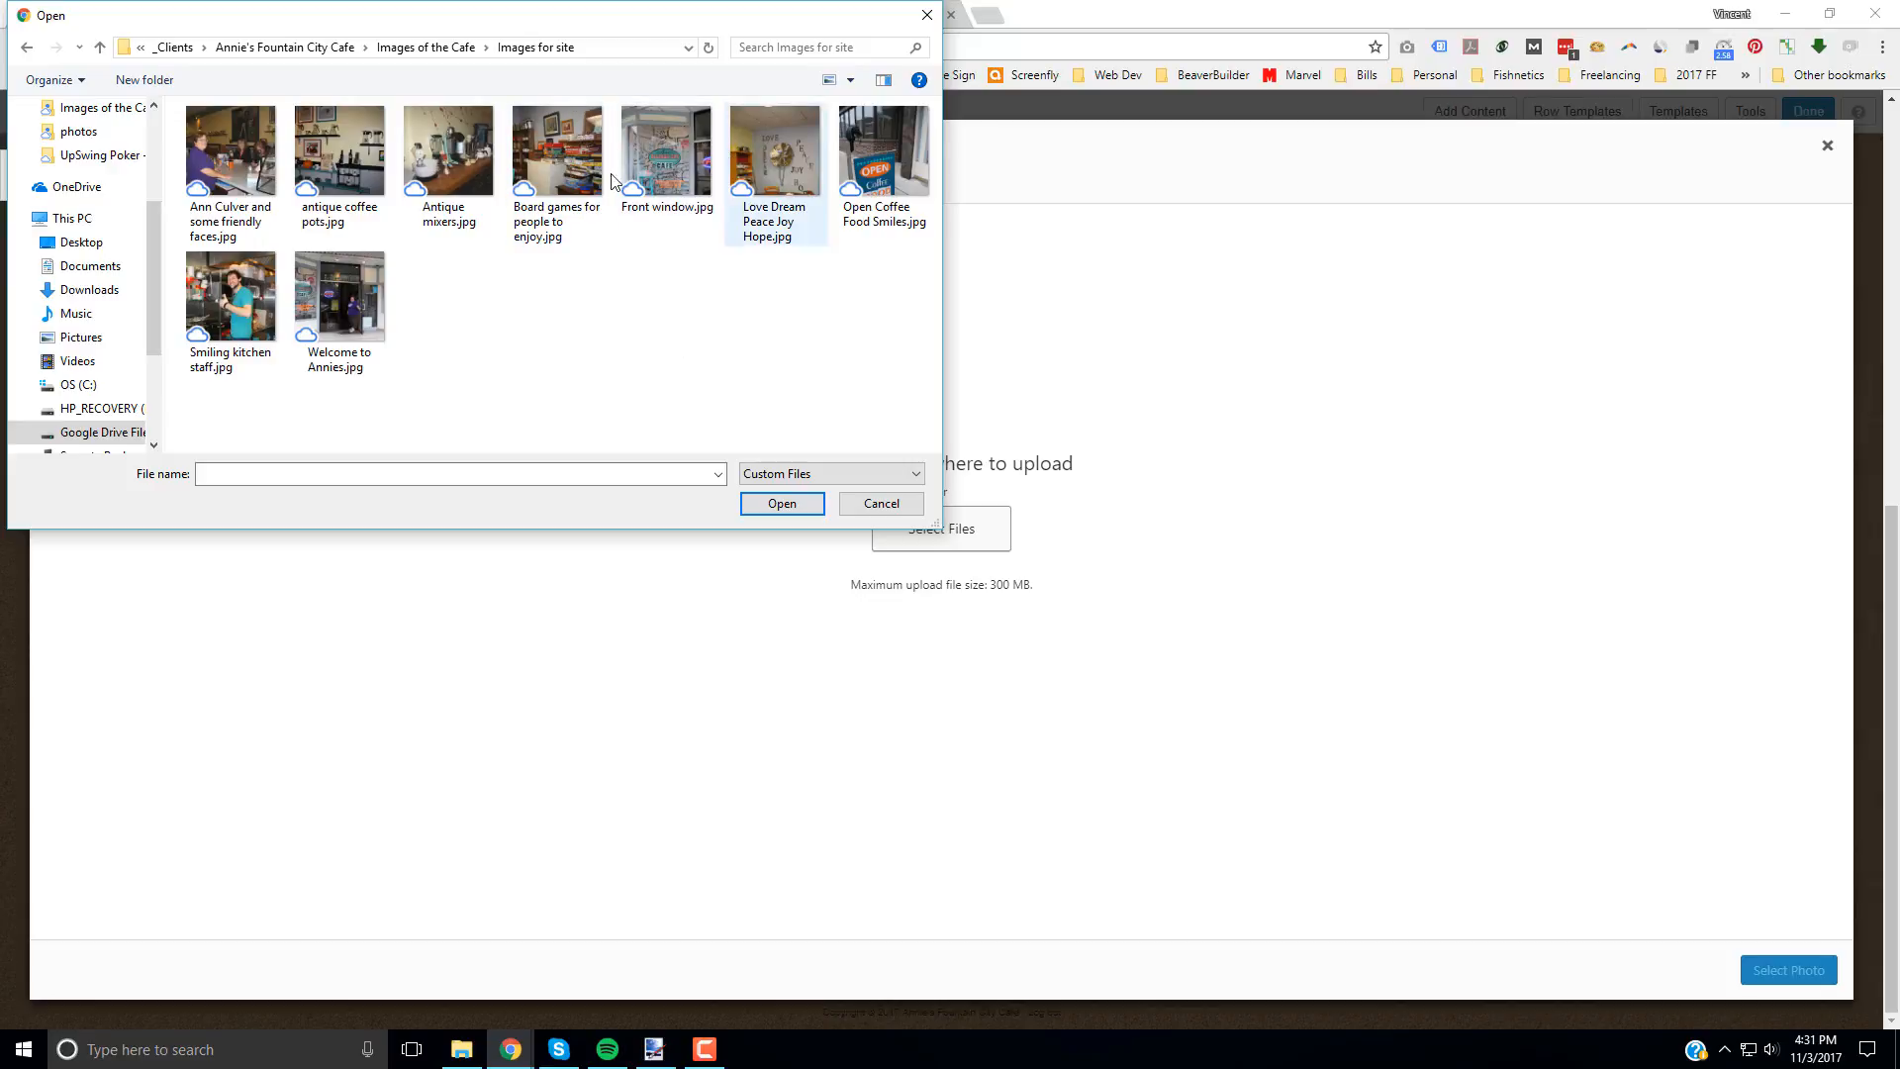
left_click(246, 182)
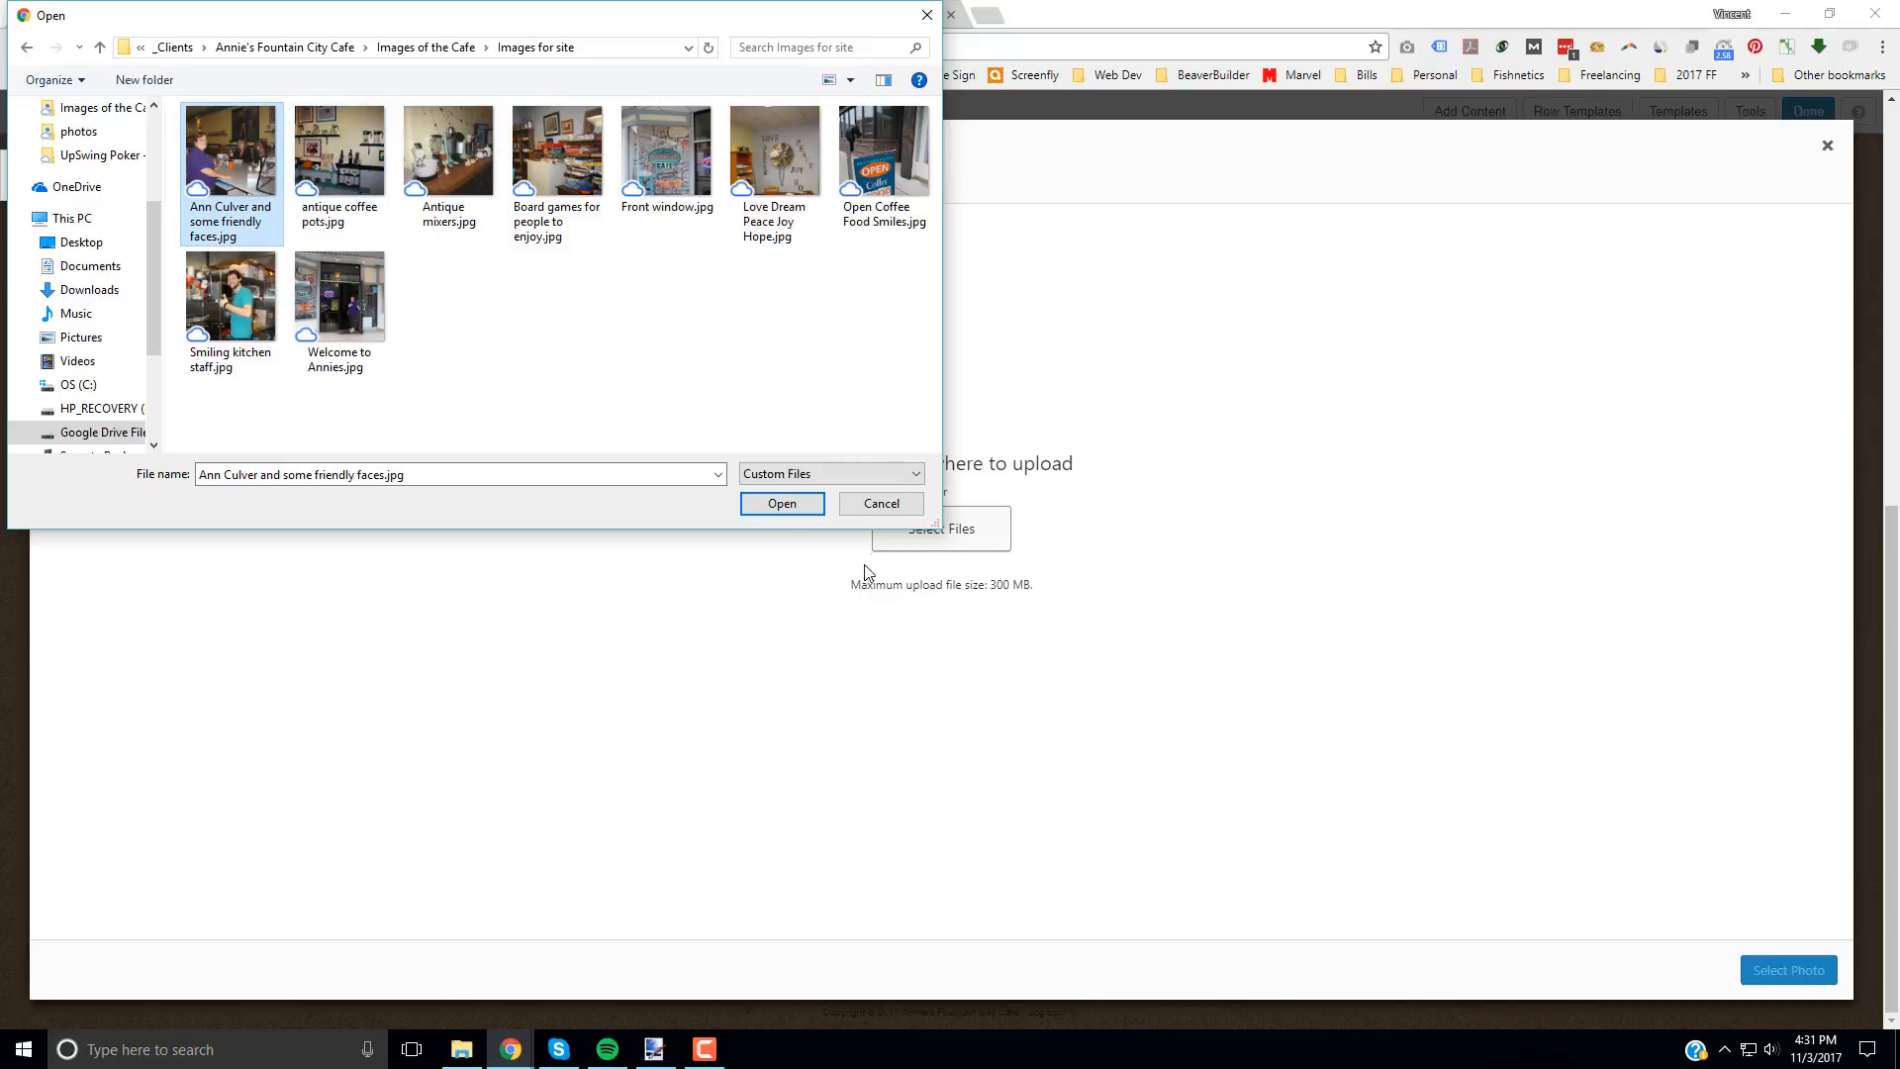
left_click(779, 503)
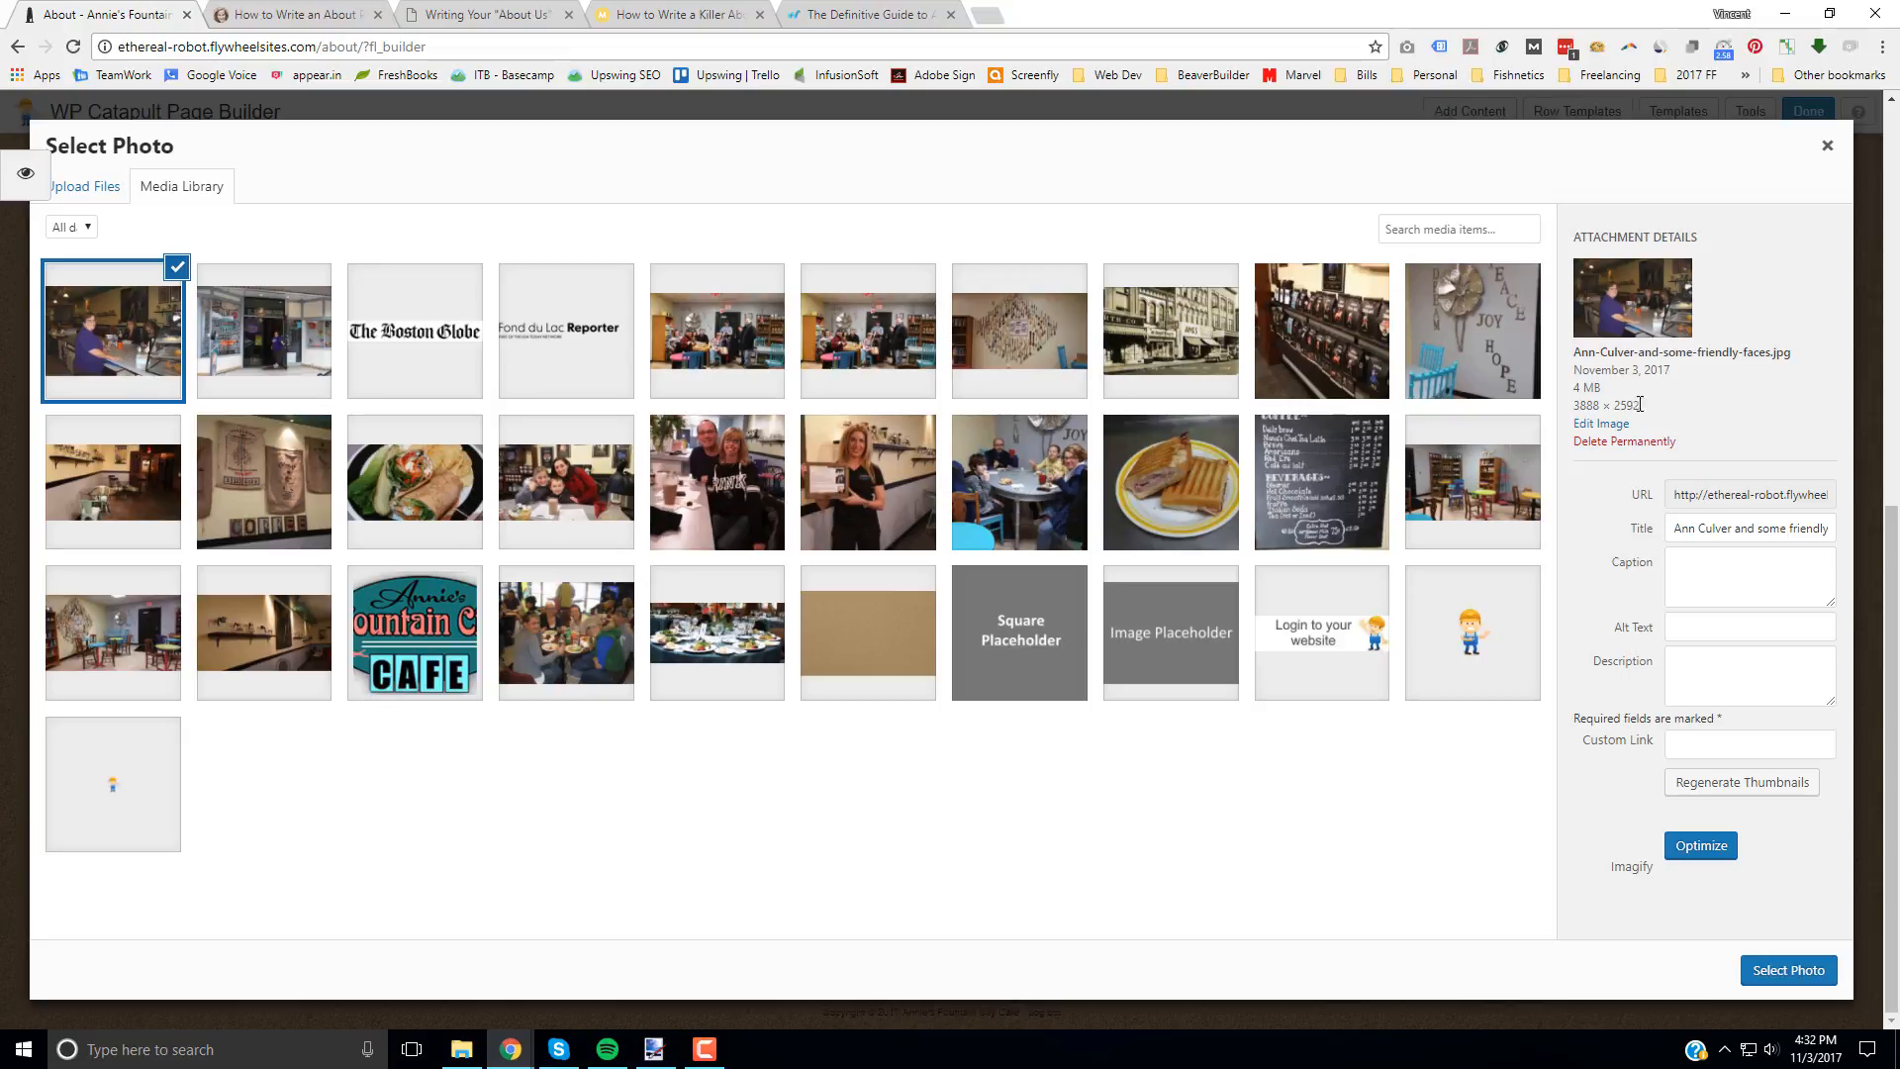
Step: Check the uploaded photo's file size and dimensions, then insert it at the Large - 960 x 640 size
triple_click(1580, 390)
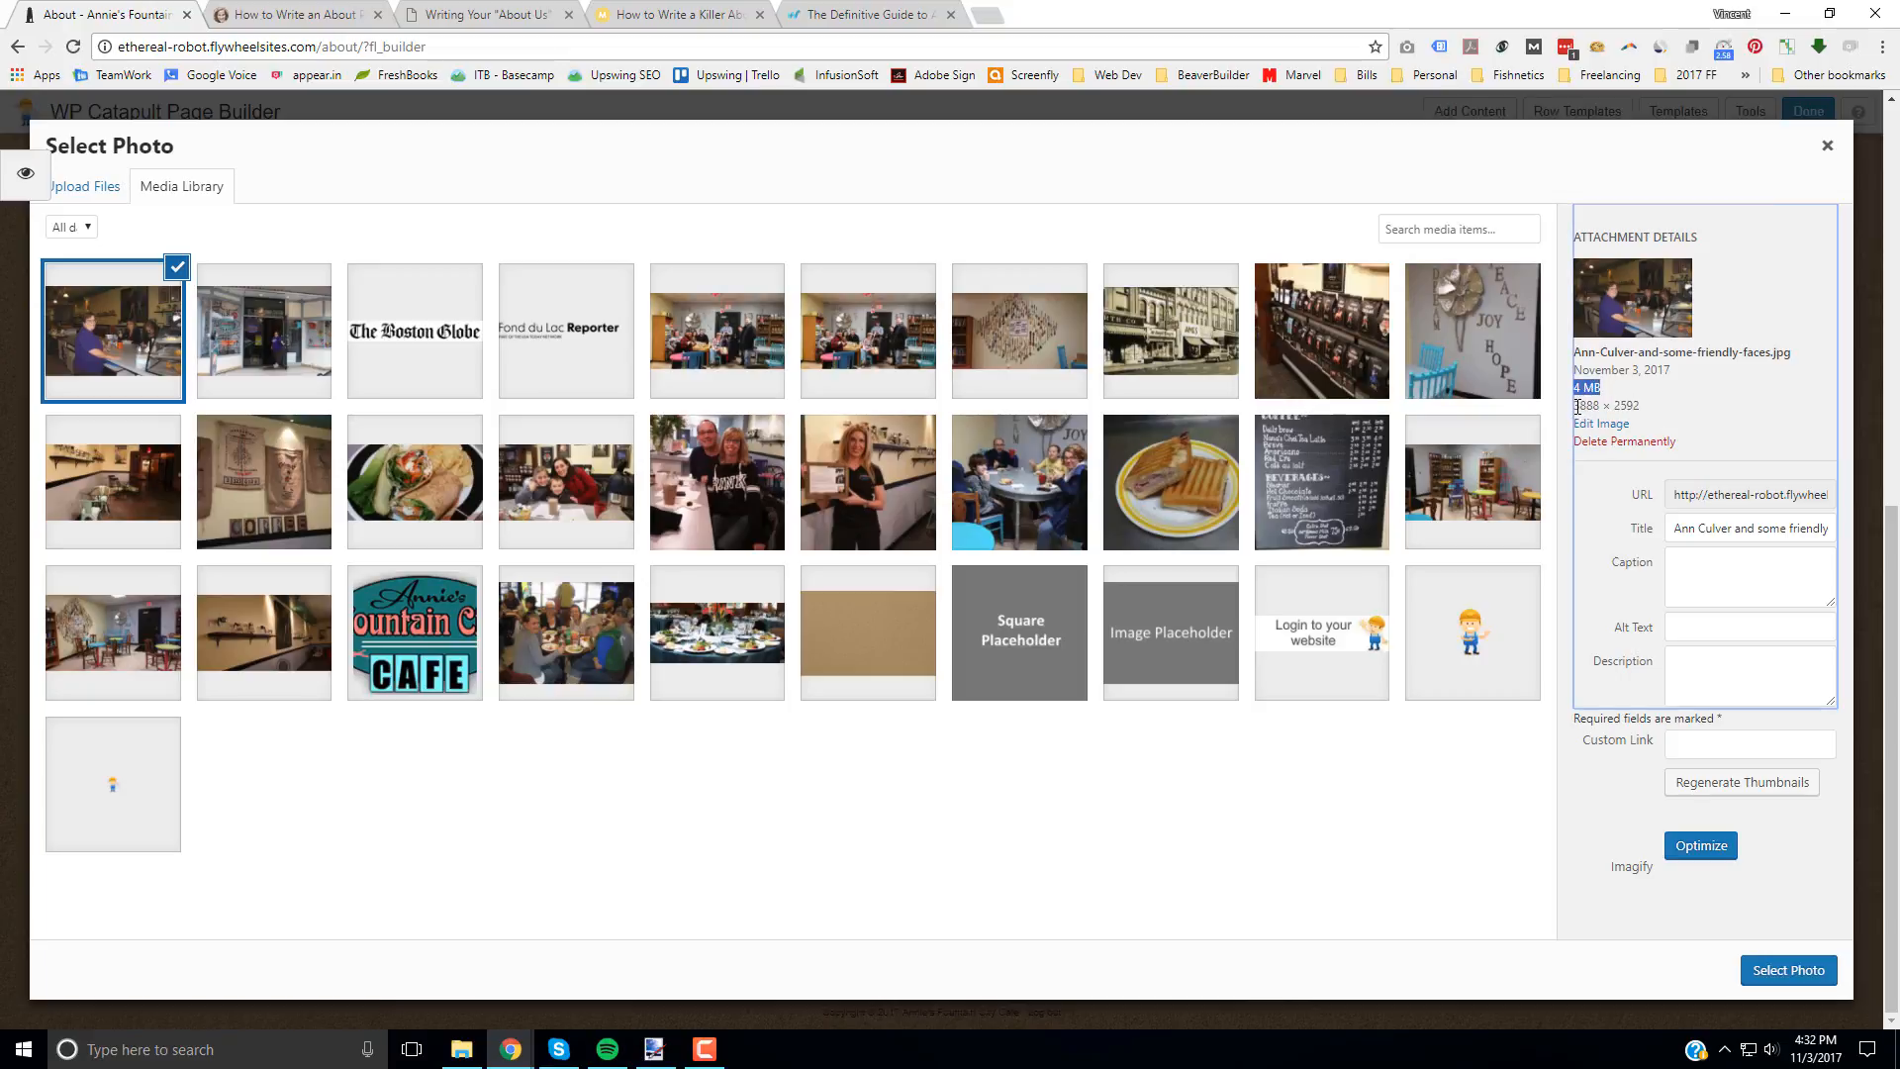
left_click_drag(1574, 405, 1603, 404)
left_click(1804, 974)
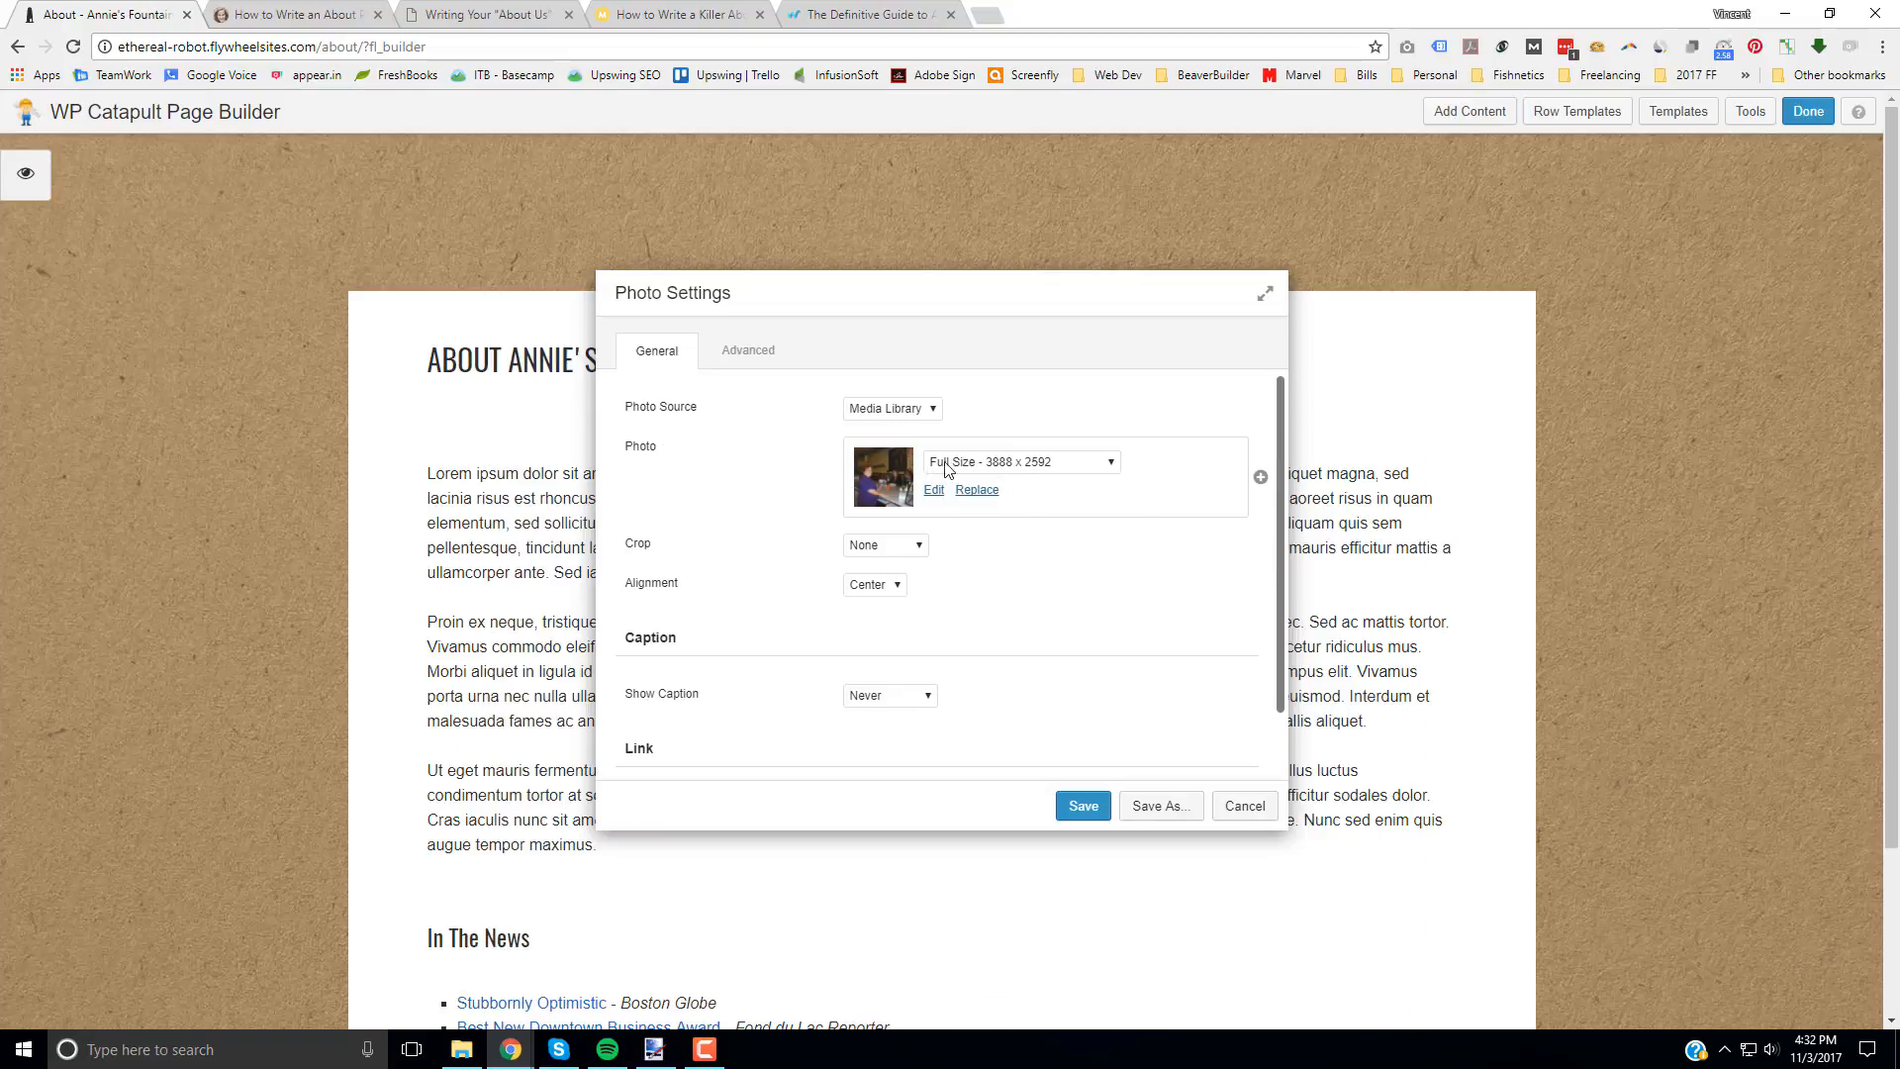
left_click(1076, 465)
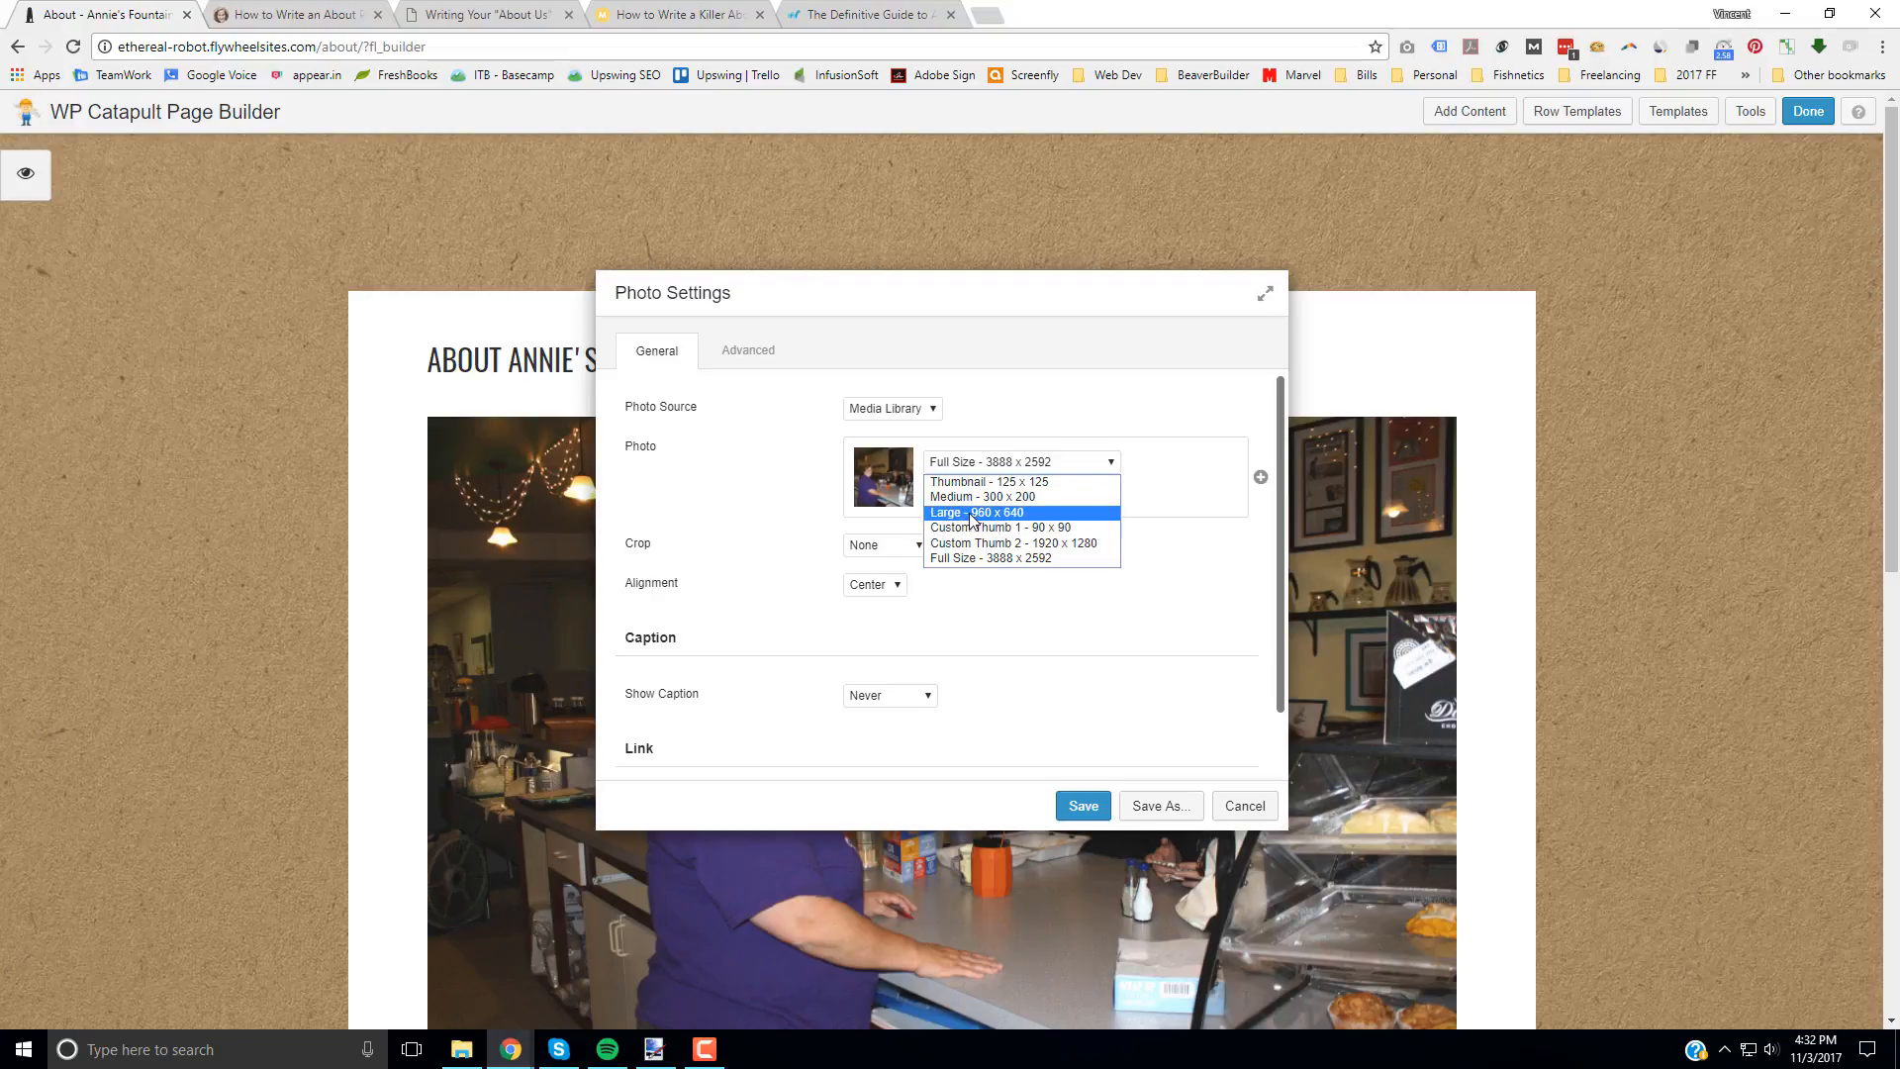
left_click(1000, 518)
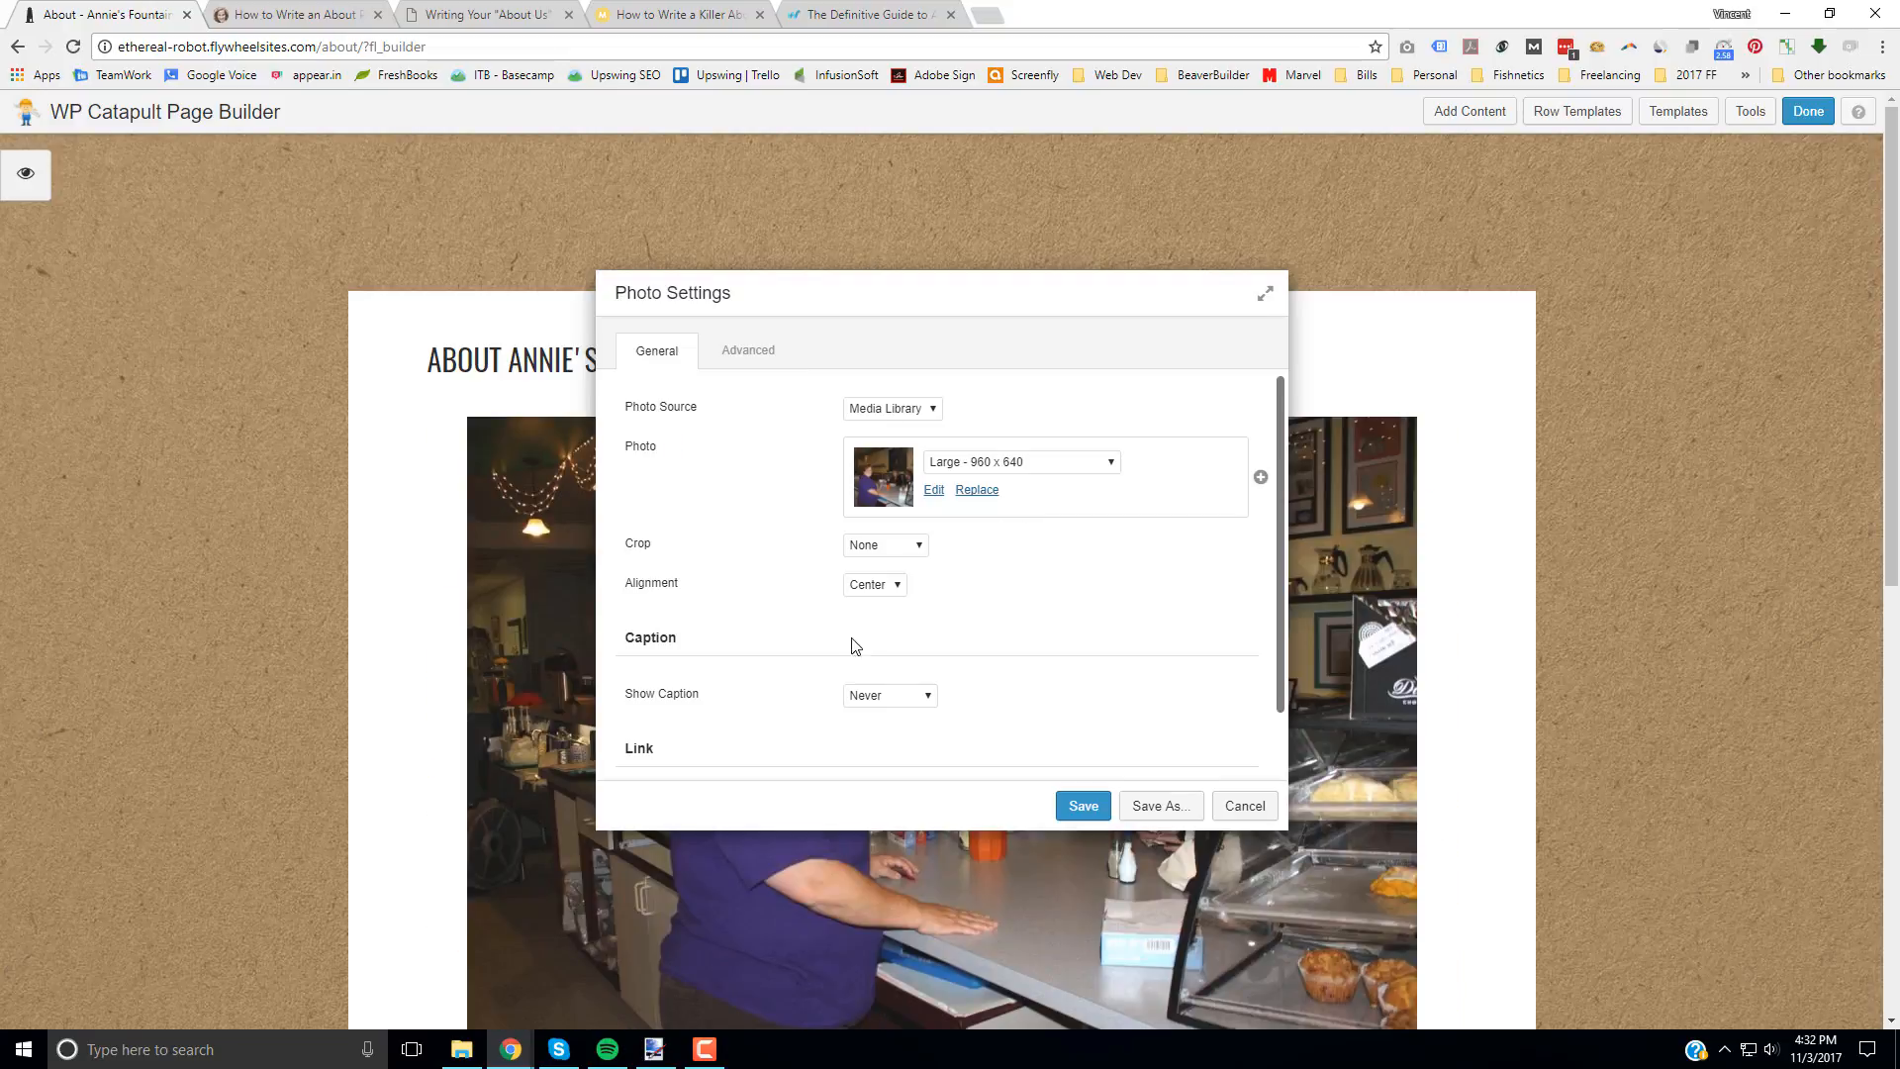
Step: Set the photo's crop to Landscape and move the Photo Settings dialog aside to preview the picture
left_click(888, 587)
left_click(954, 612)
left_click(891, 550)
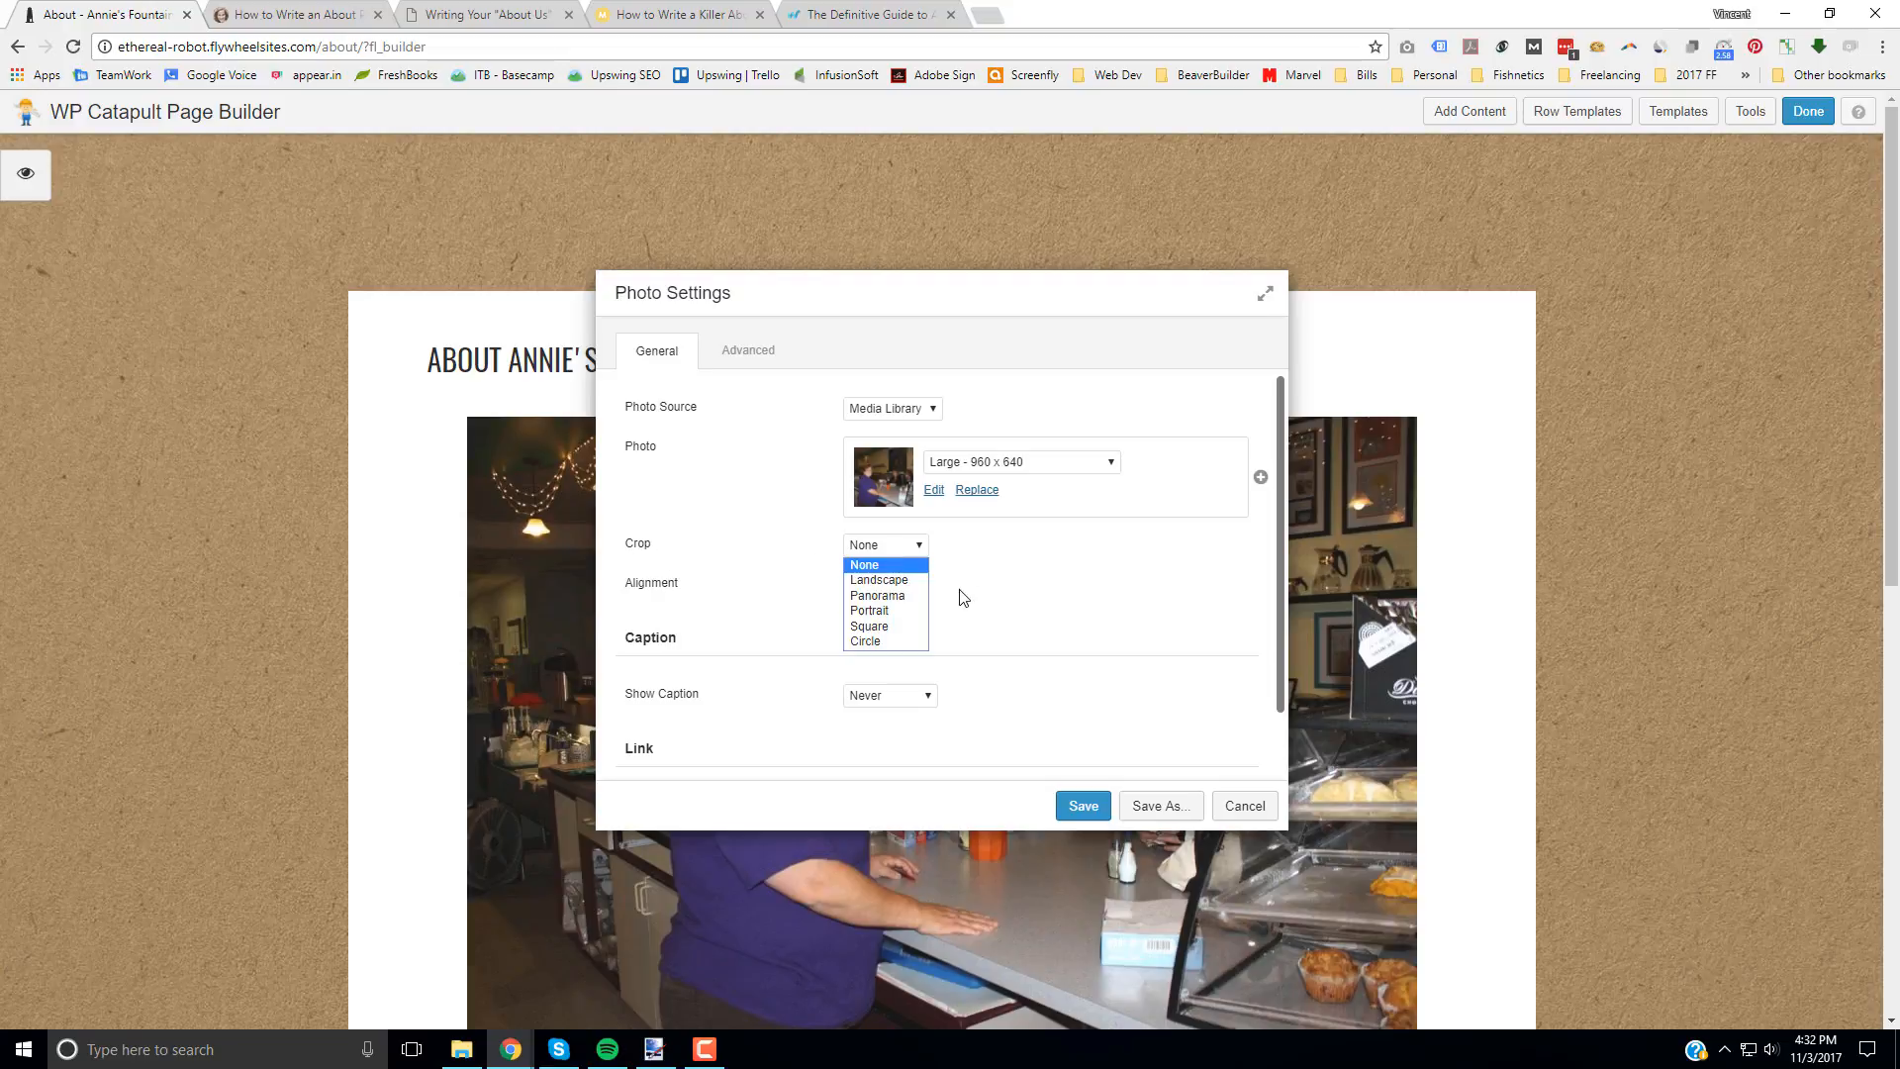
left_click(902, 580)
left_click_drag(839, 294, 1421, 254)
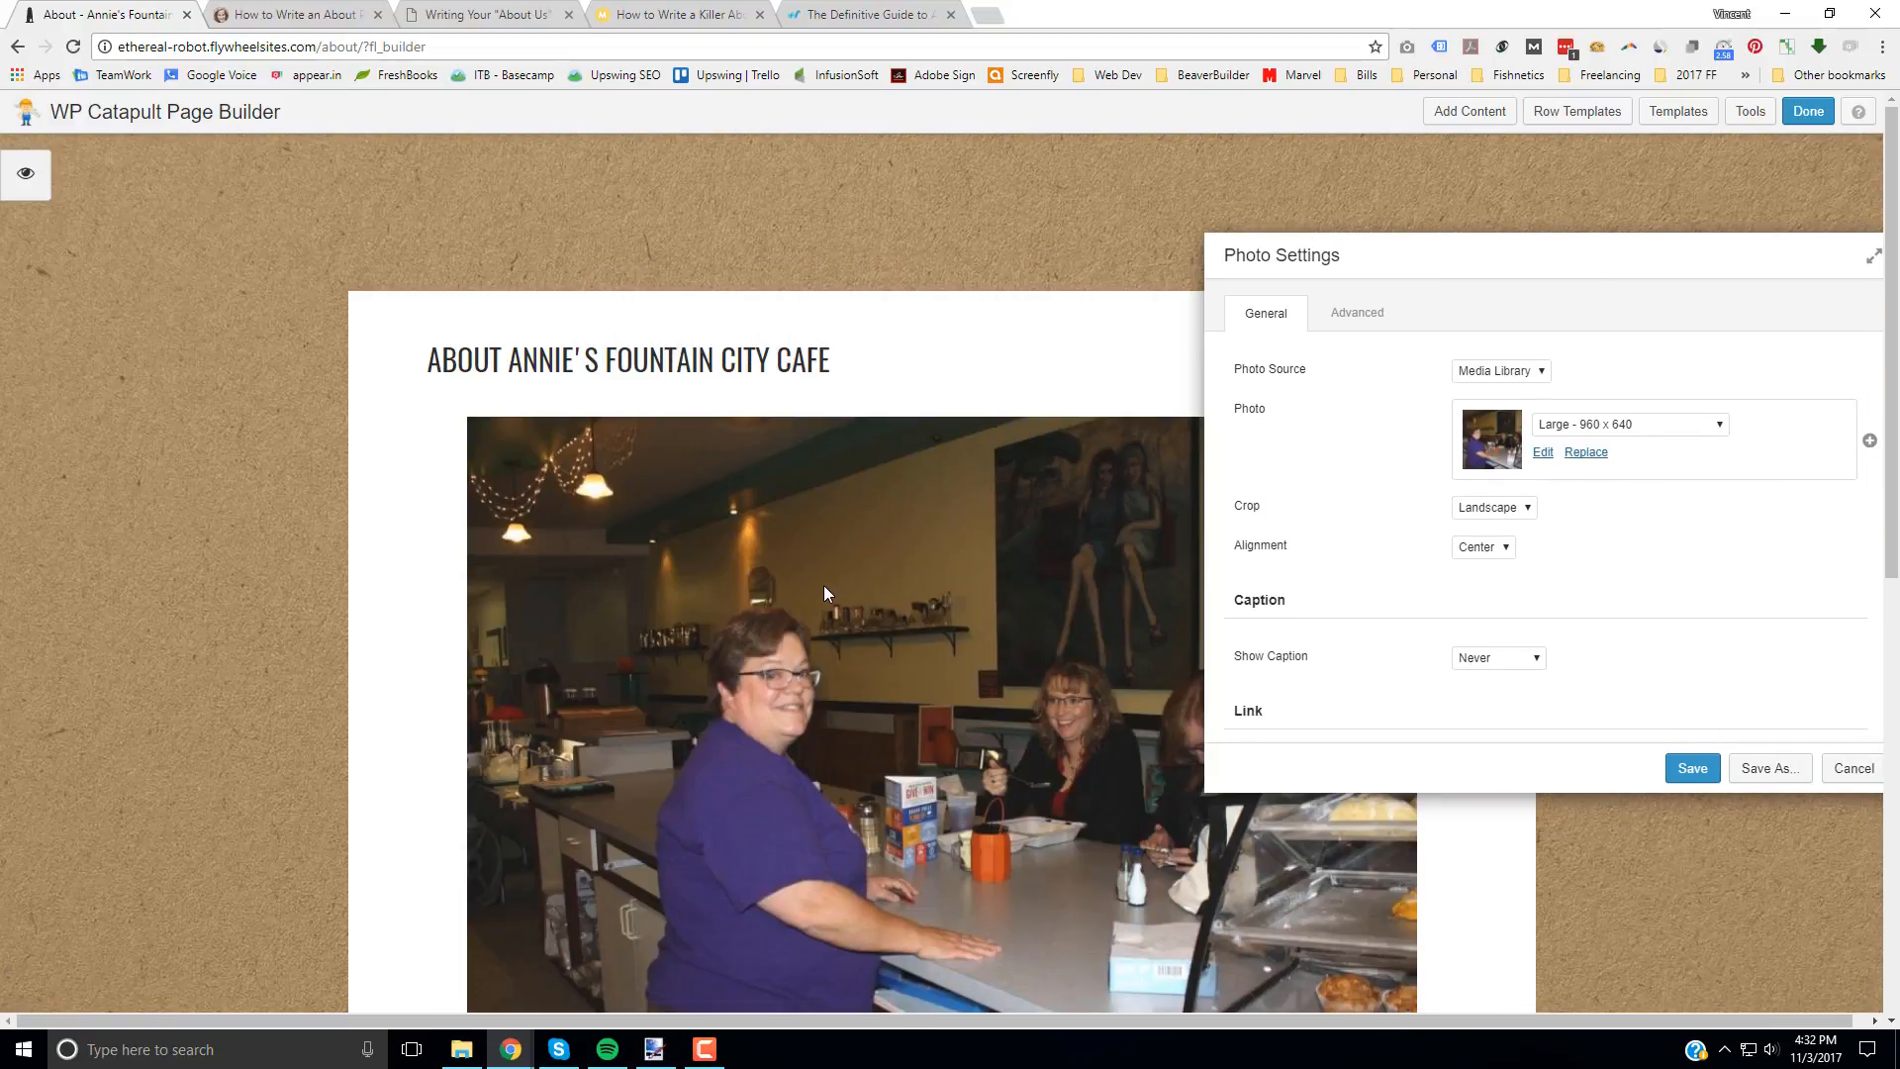
scroll(825, 585, "down", 3)
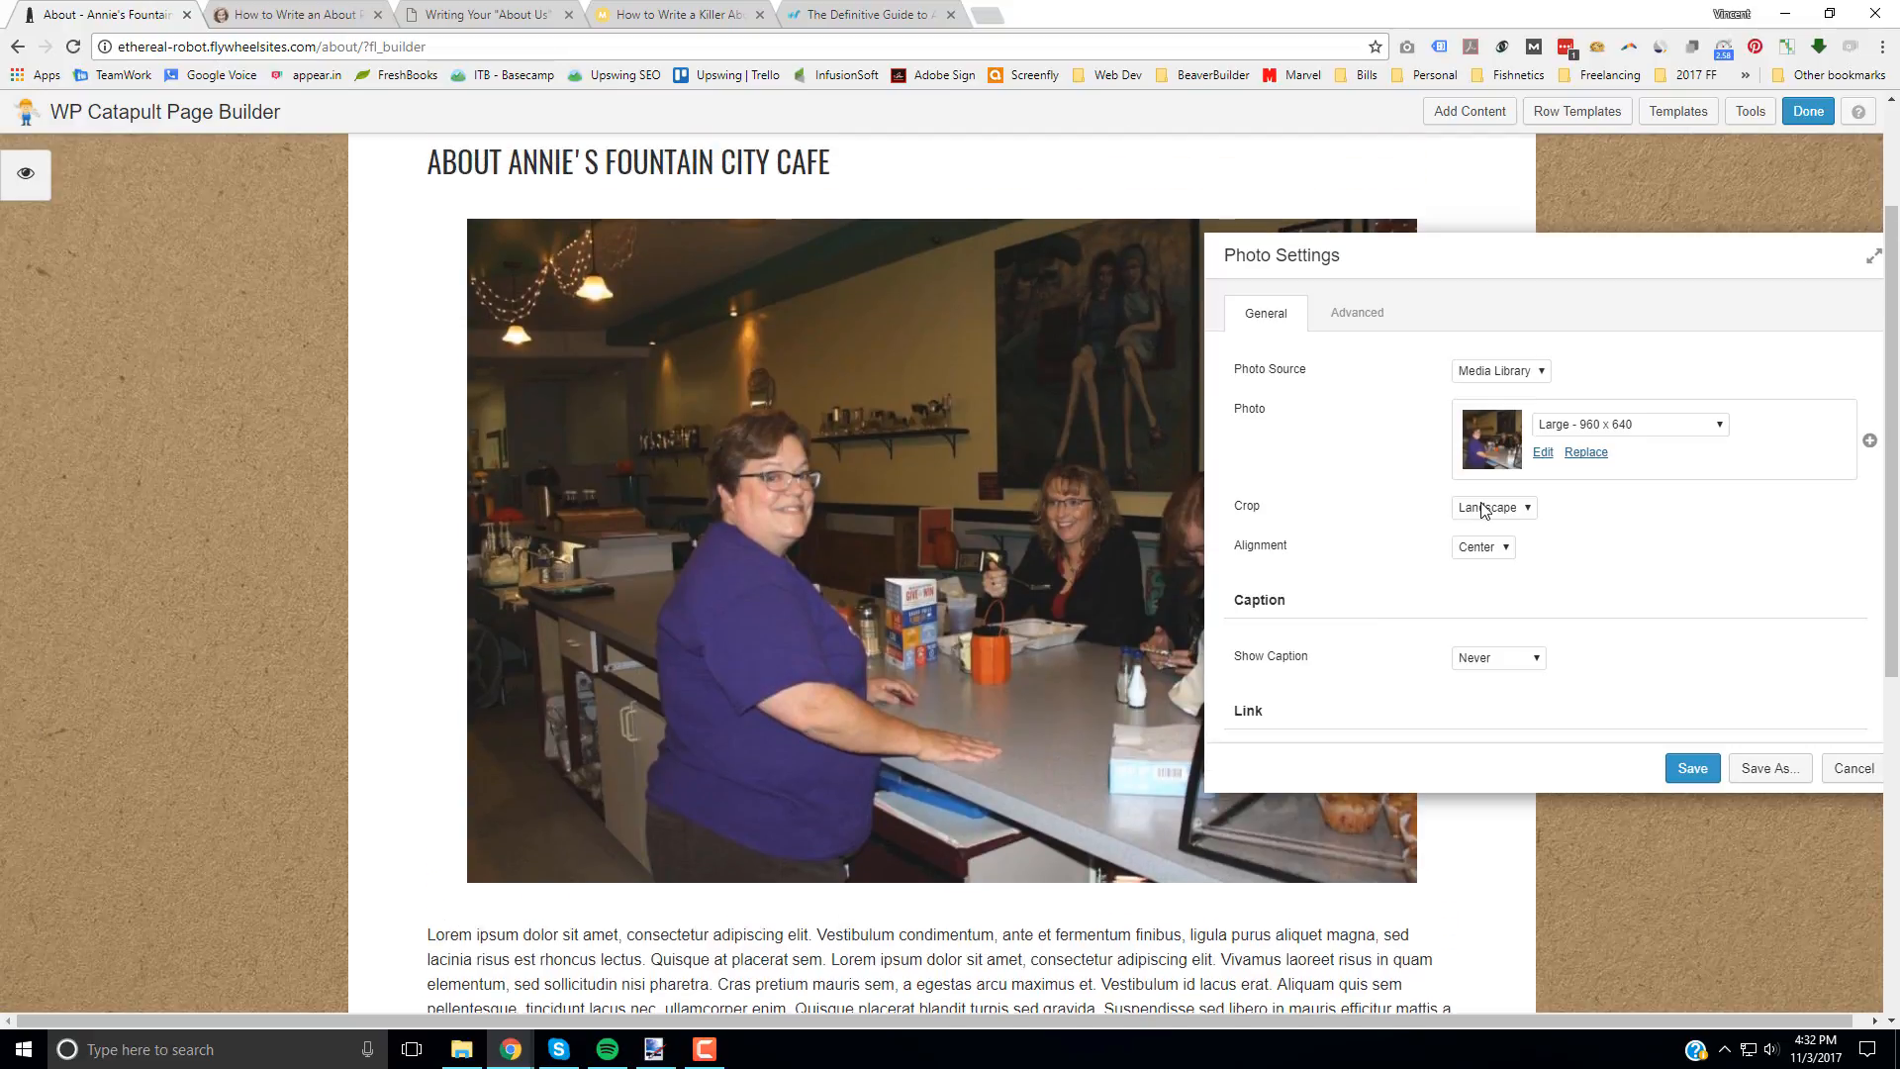
Step: Try the Panorama and Portrait crops on the photo, ending with the Square crop
left_click(1493, 506)
left_click(1499, 559)
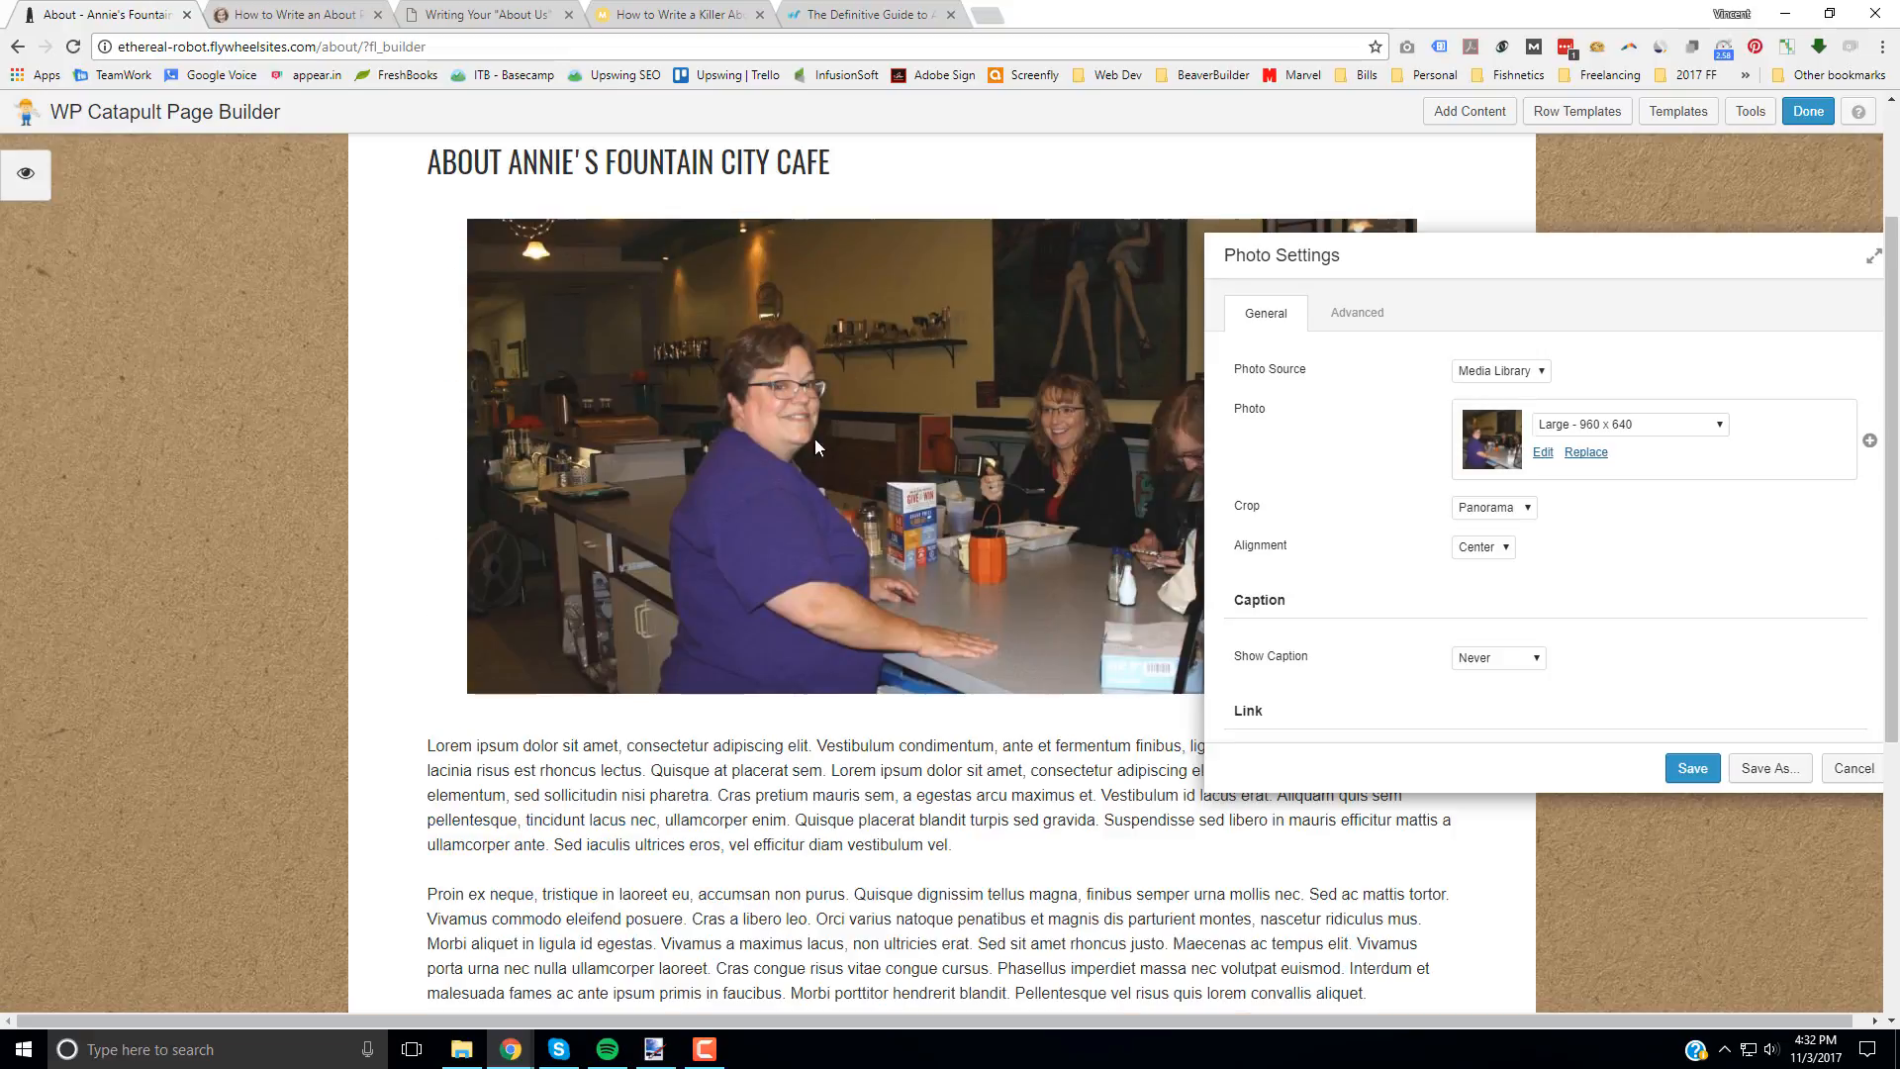
left_click(1526, 509)
left_click(1500, 573)
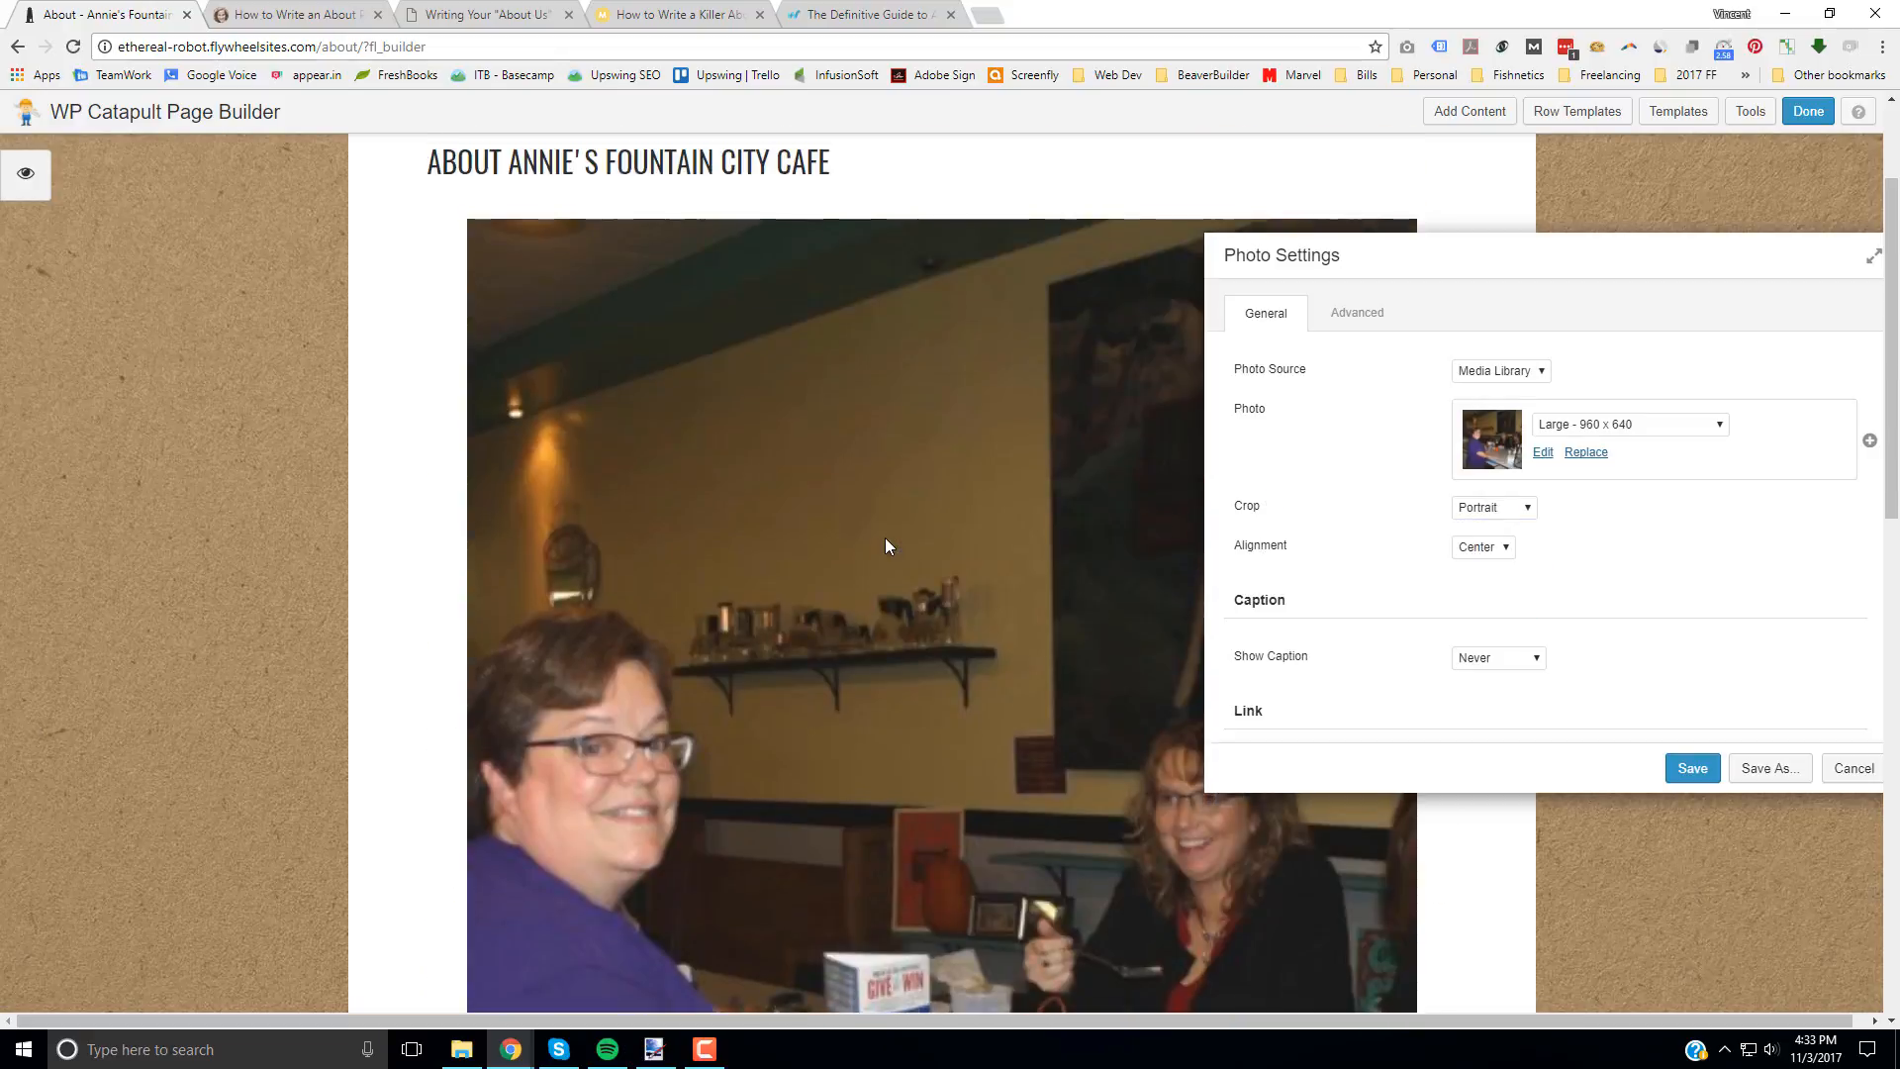
left_click(1511, 508)
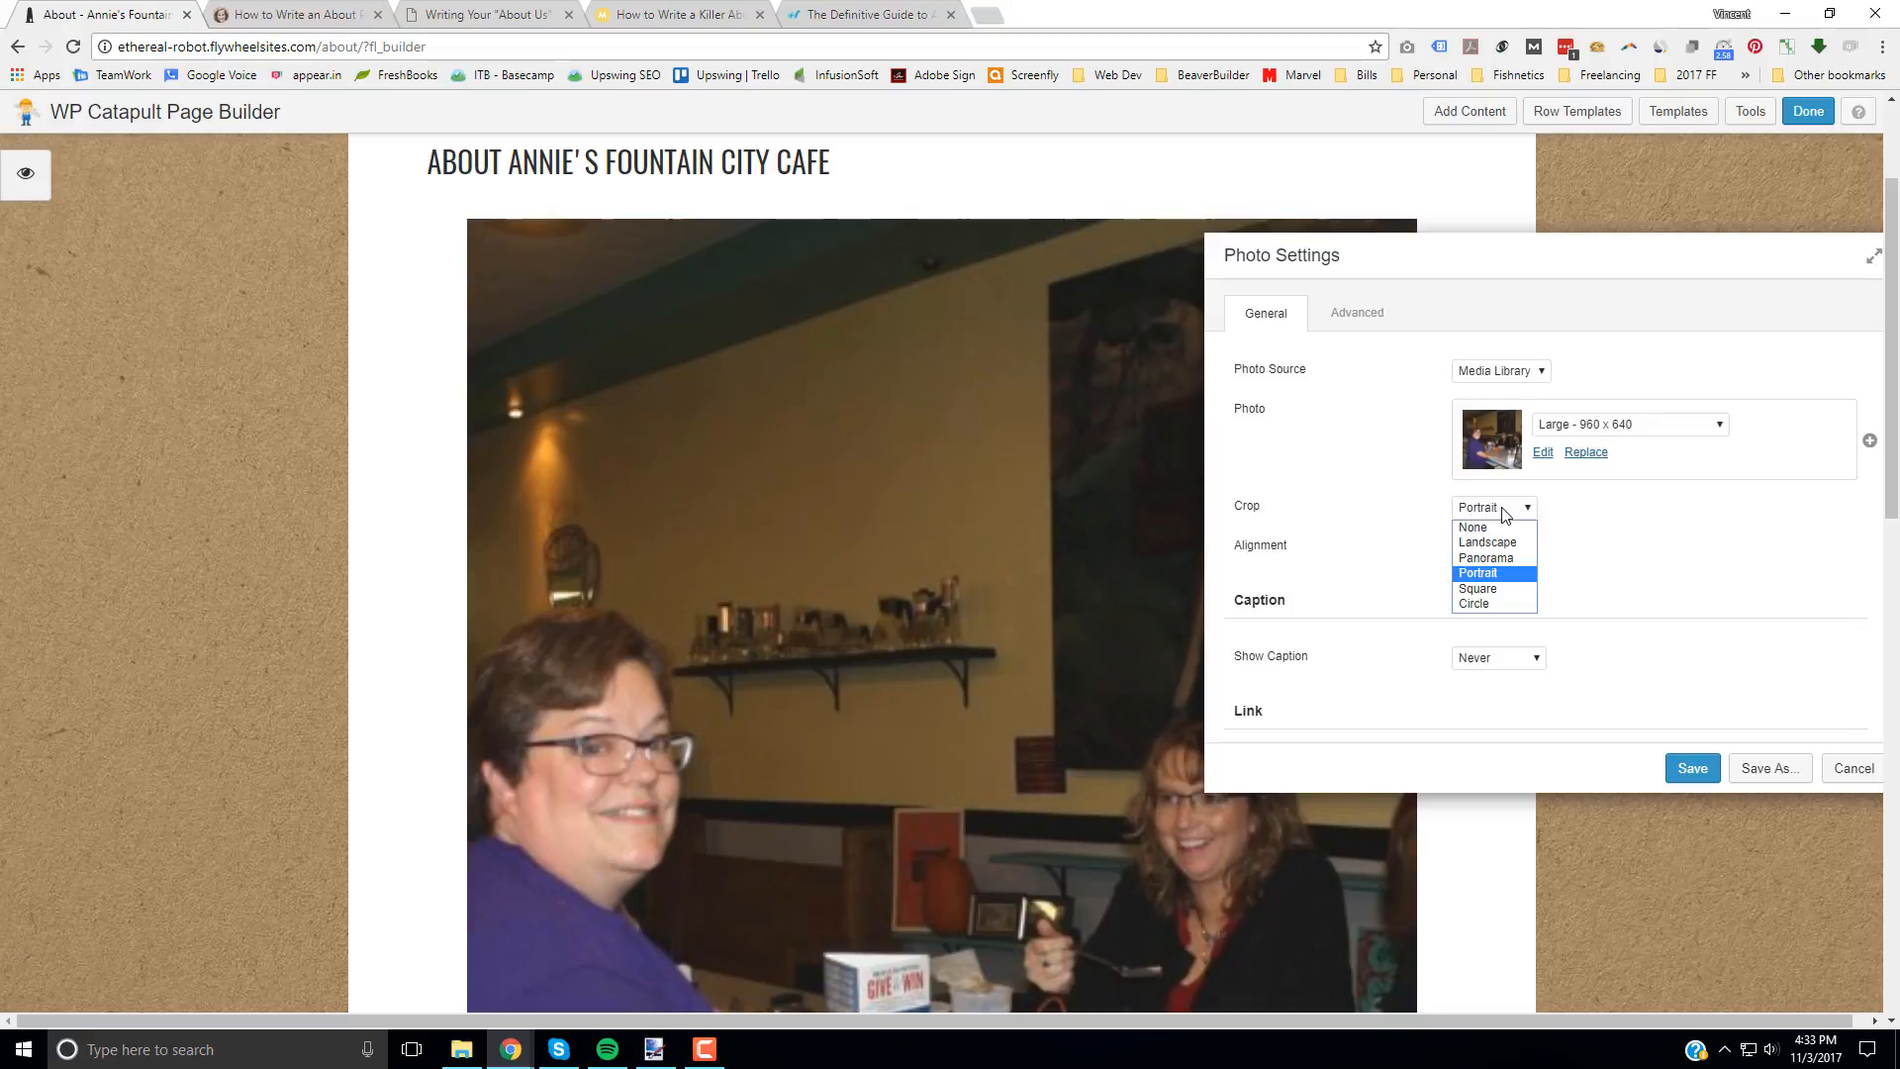
left_click(1521, 590)
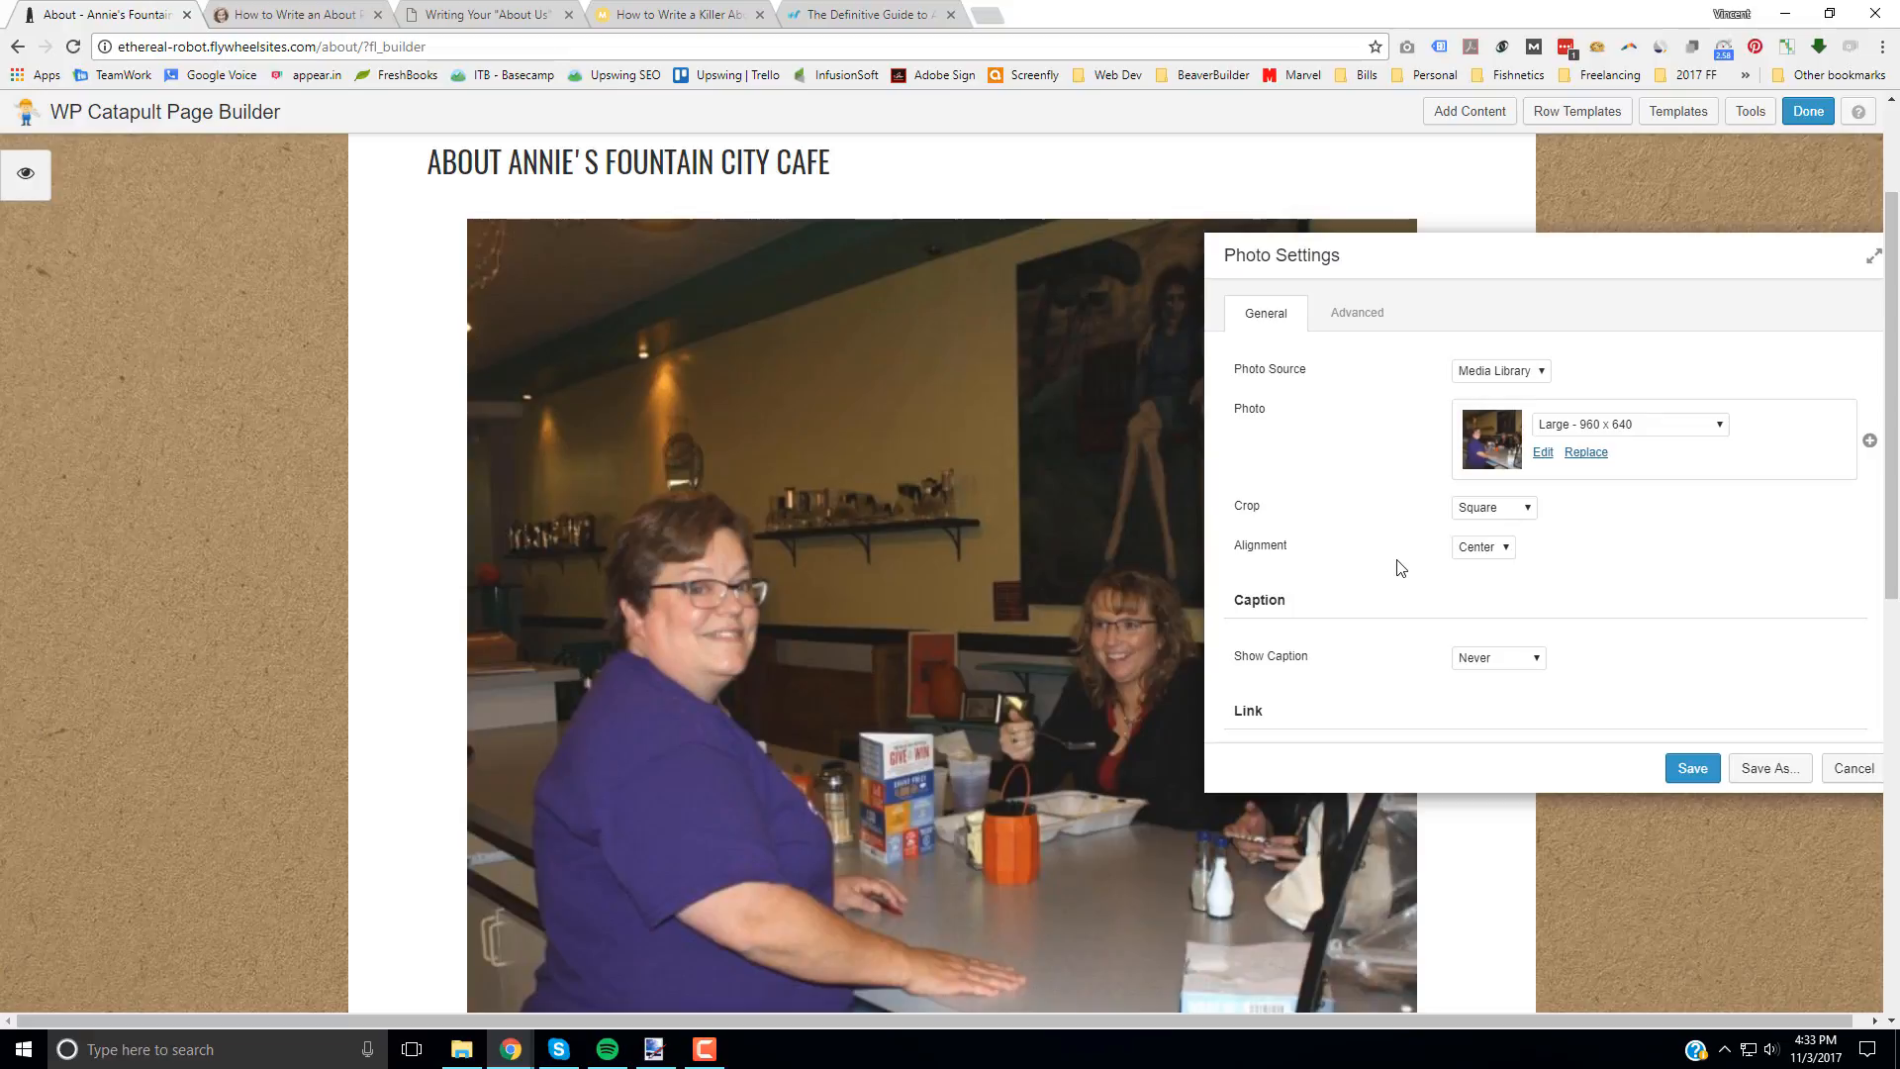
Step: Try the Circle crop on the photo and review how it frames the picture on the page
scroll(976, 643, "down", 3)
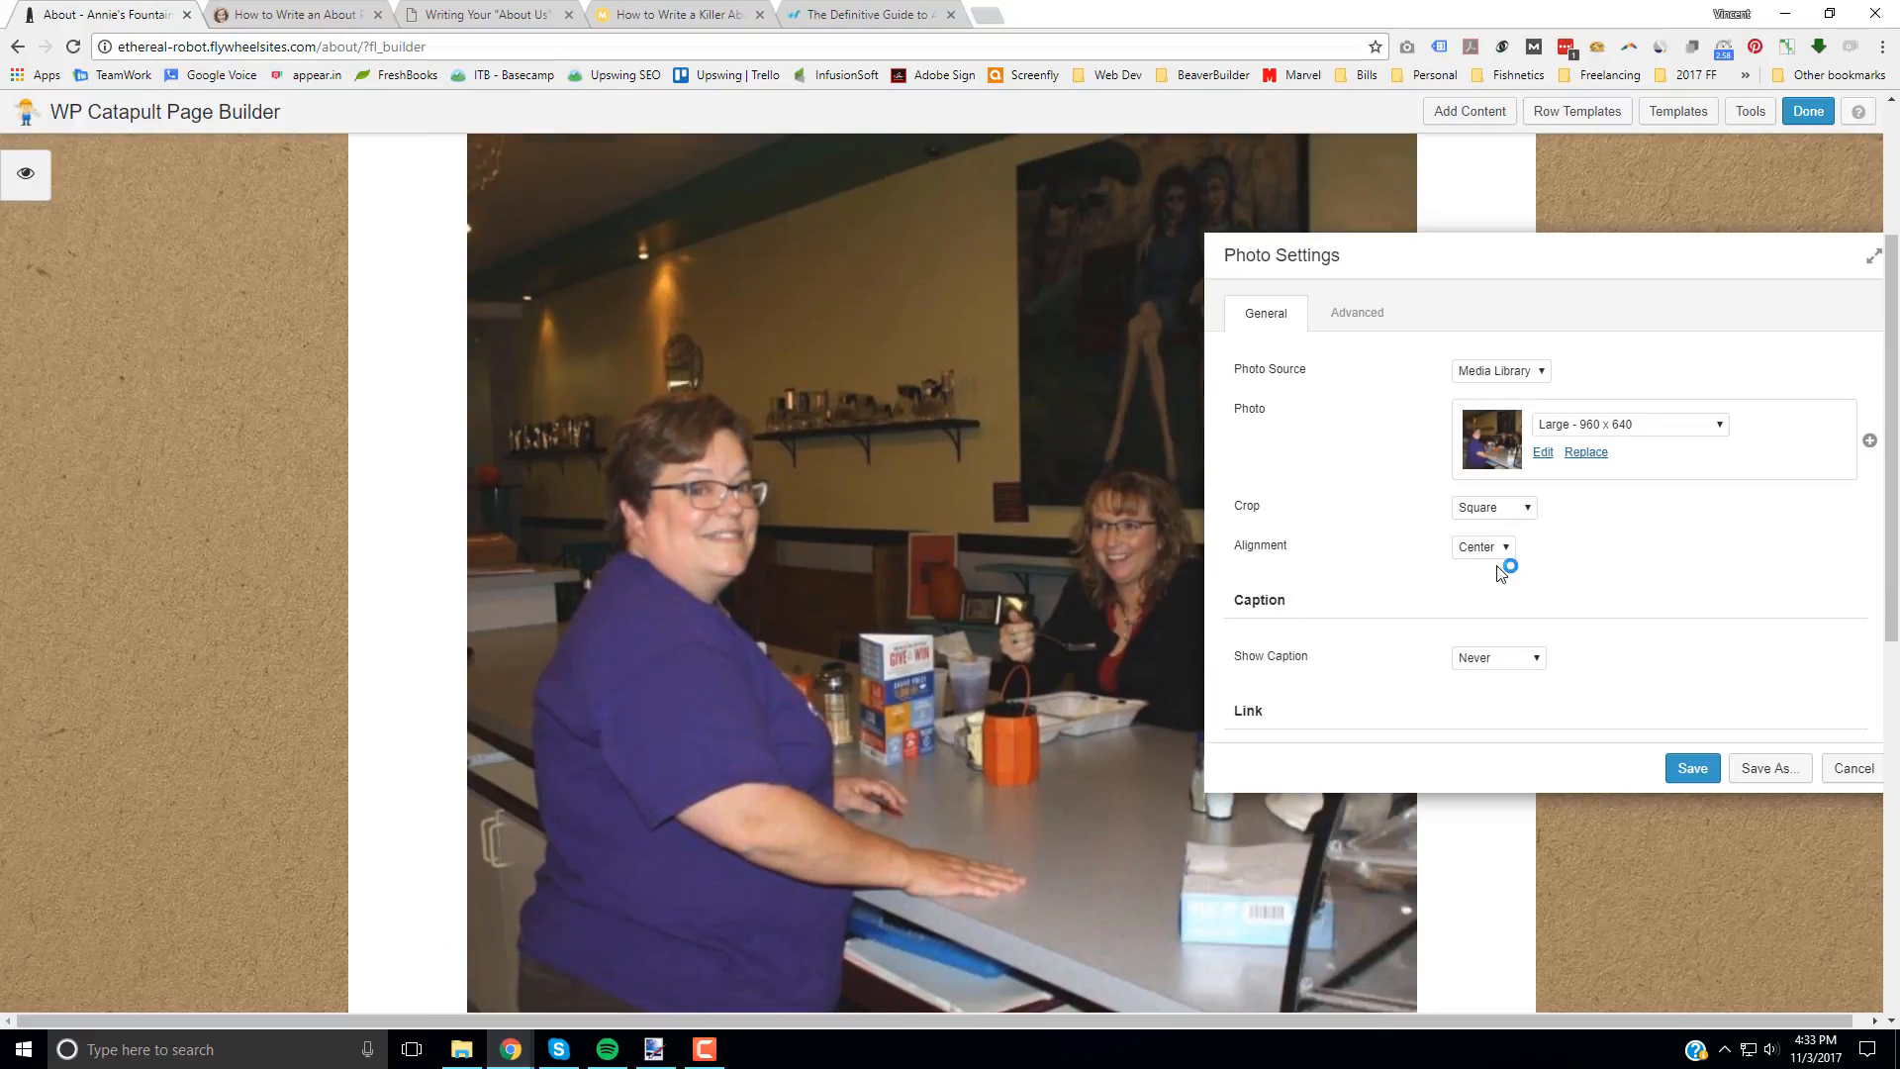
left_click(1505, 508)
left_click(1501, 602)
scroll(681, 493, "down", 4)
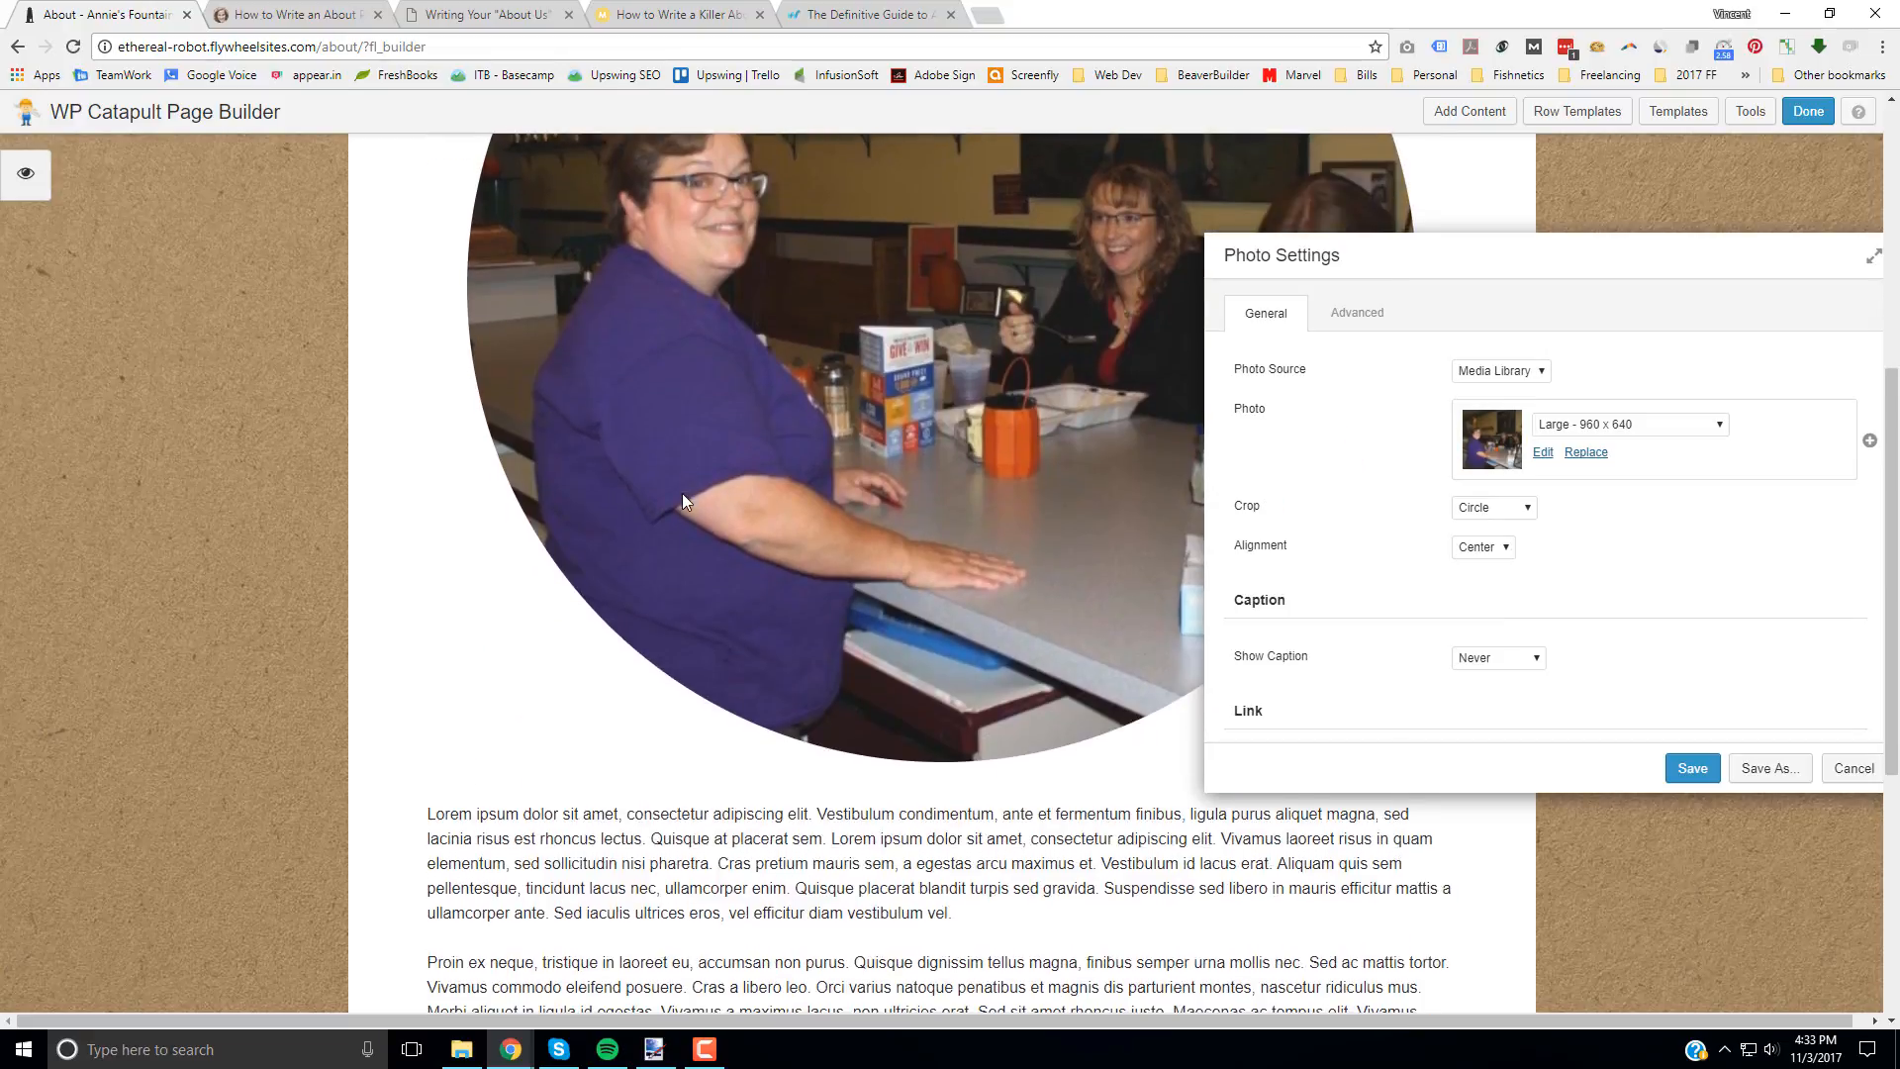
scroll(681, 492, "up", 4)
Step: Set the photo's crop to Landscape and save the photo settings
left_click(1501, 509)
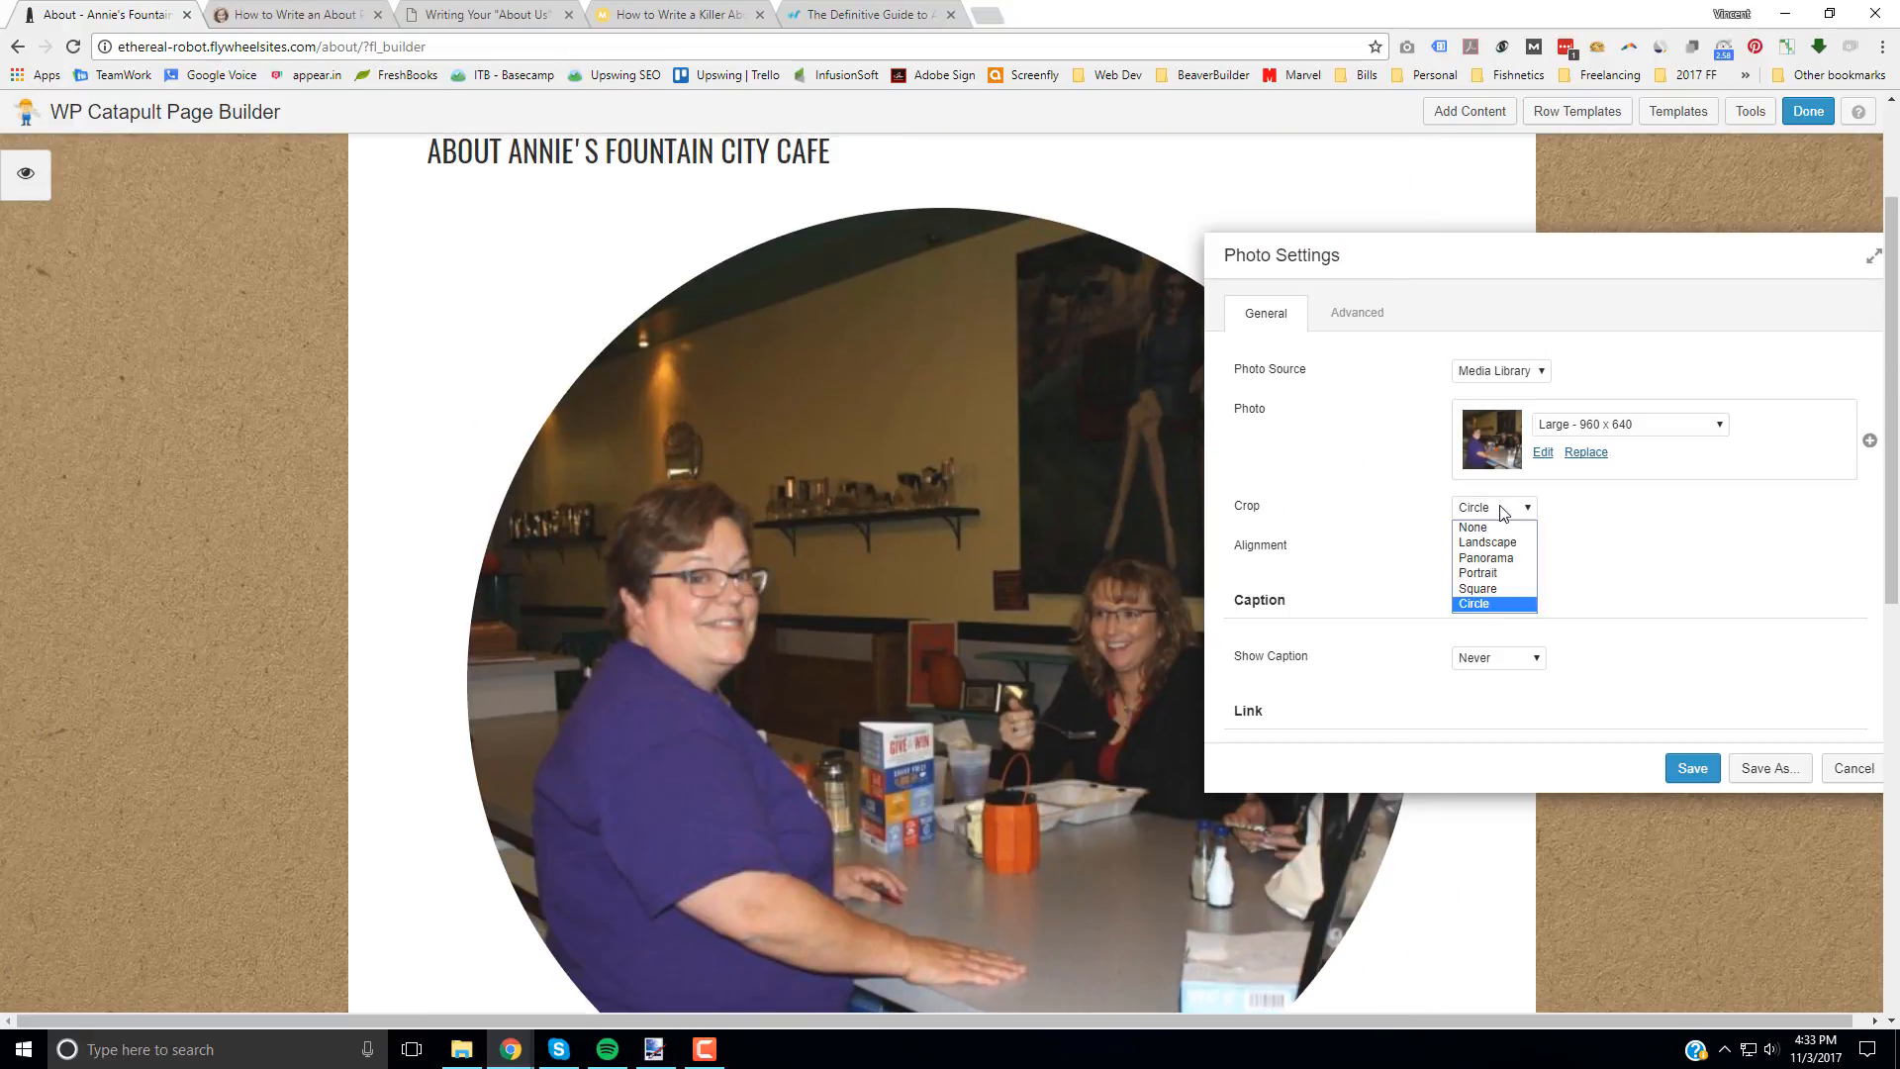
left_click(1490, 542)
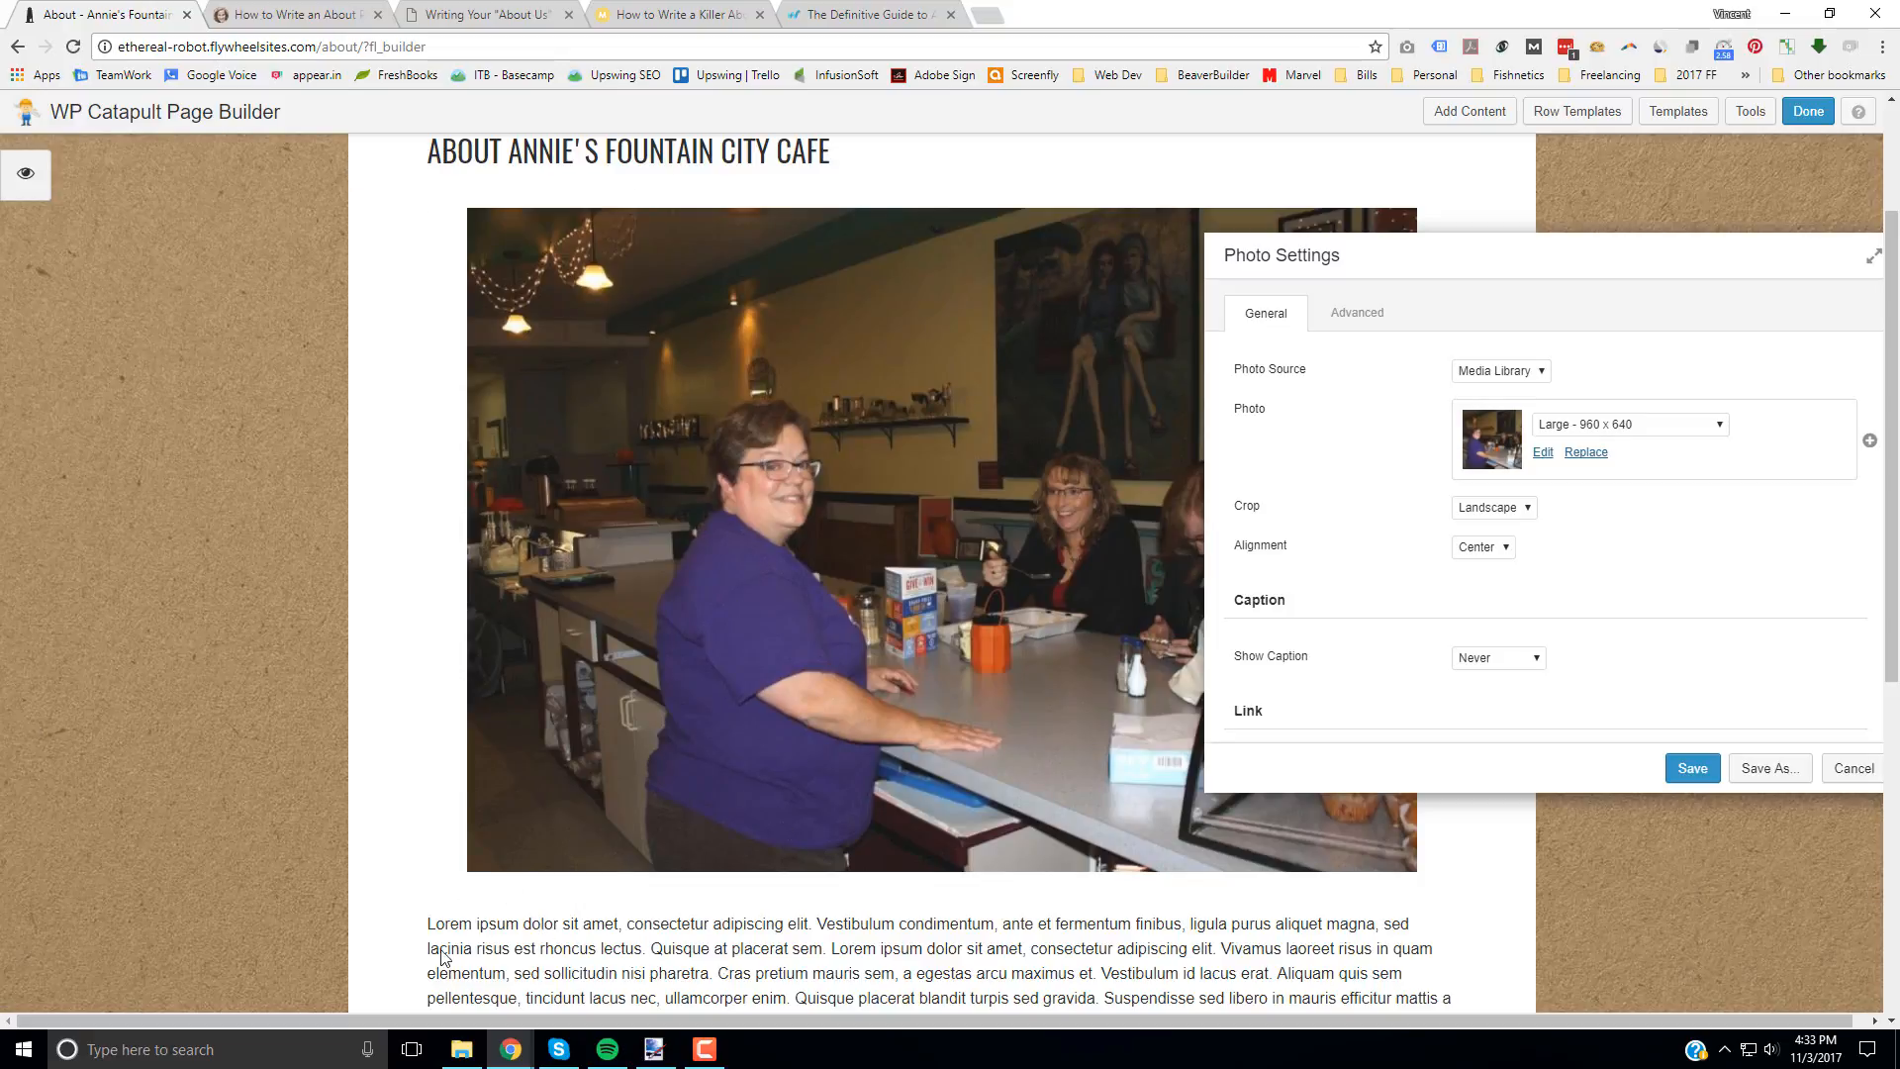
left_click(1689, 771)
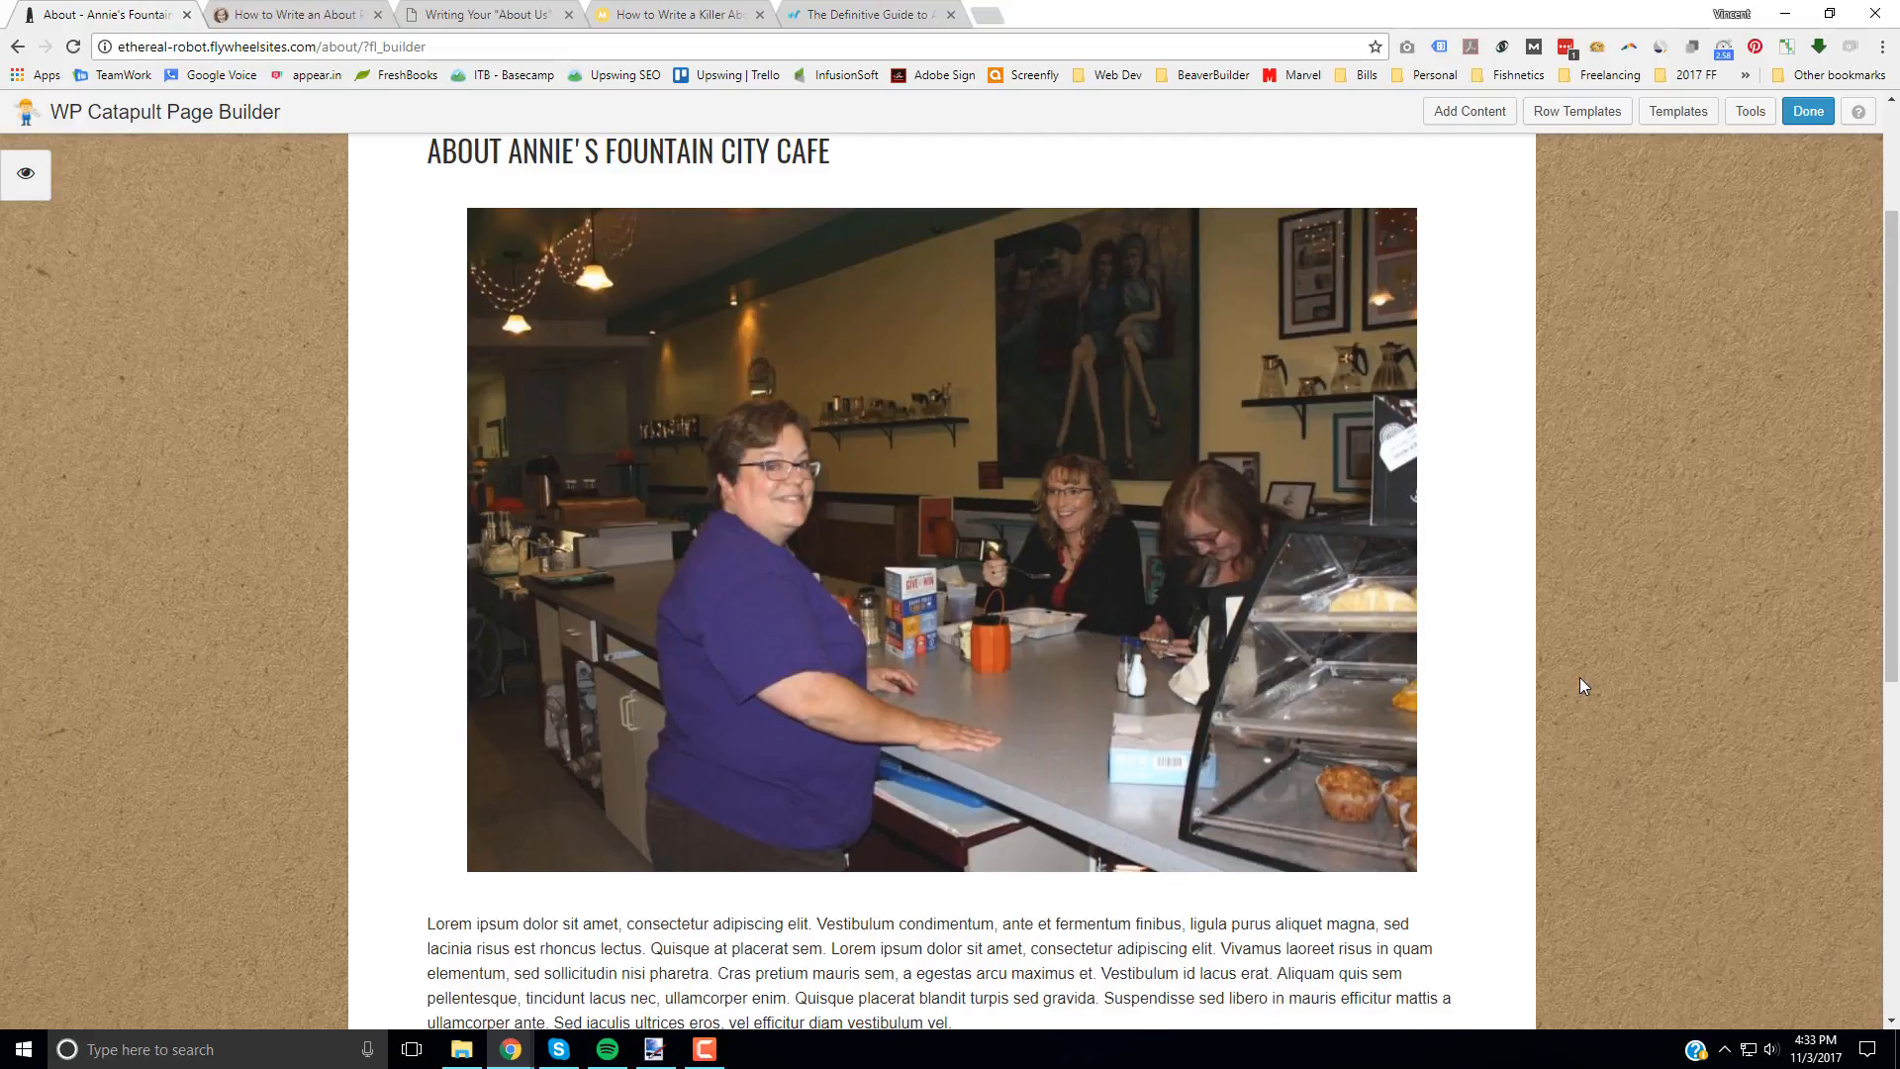
Step: Open the lorem ipsum text module below the photo for editing and look through its paragraphs
scroll(1579, 677, "down", 5)
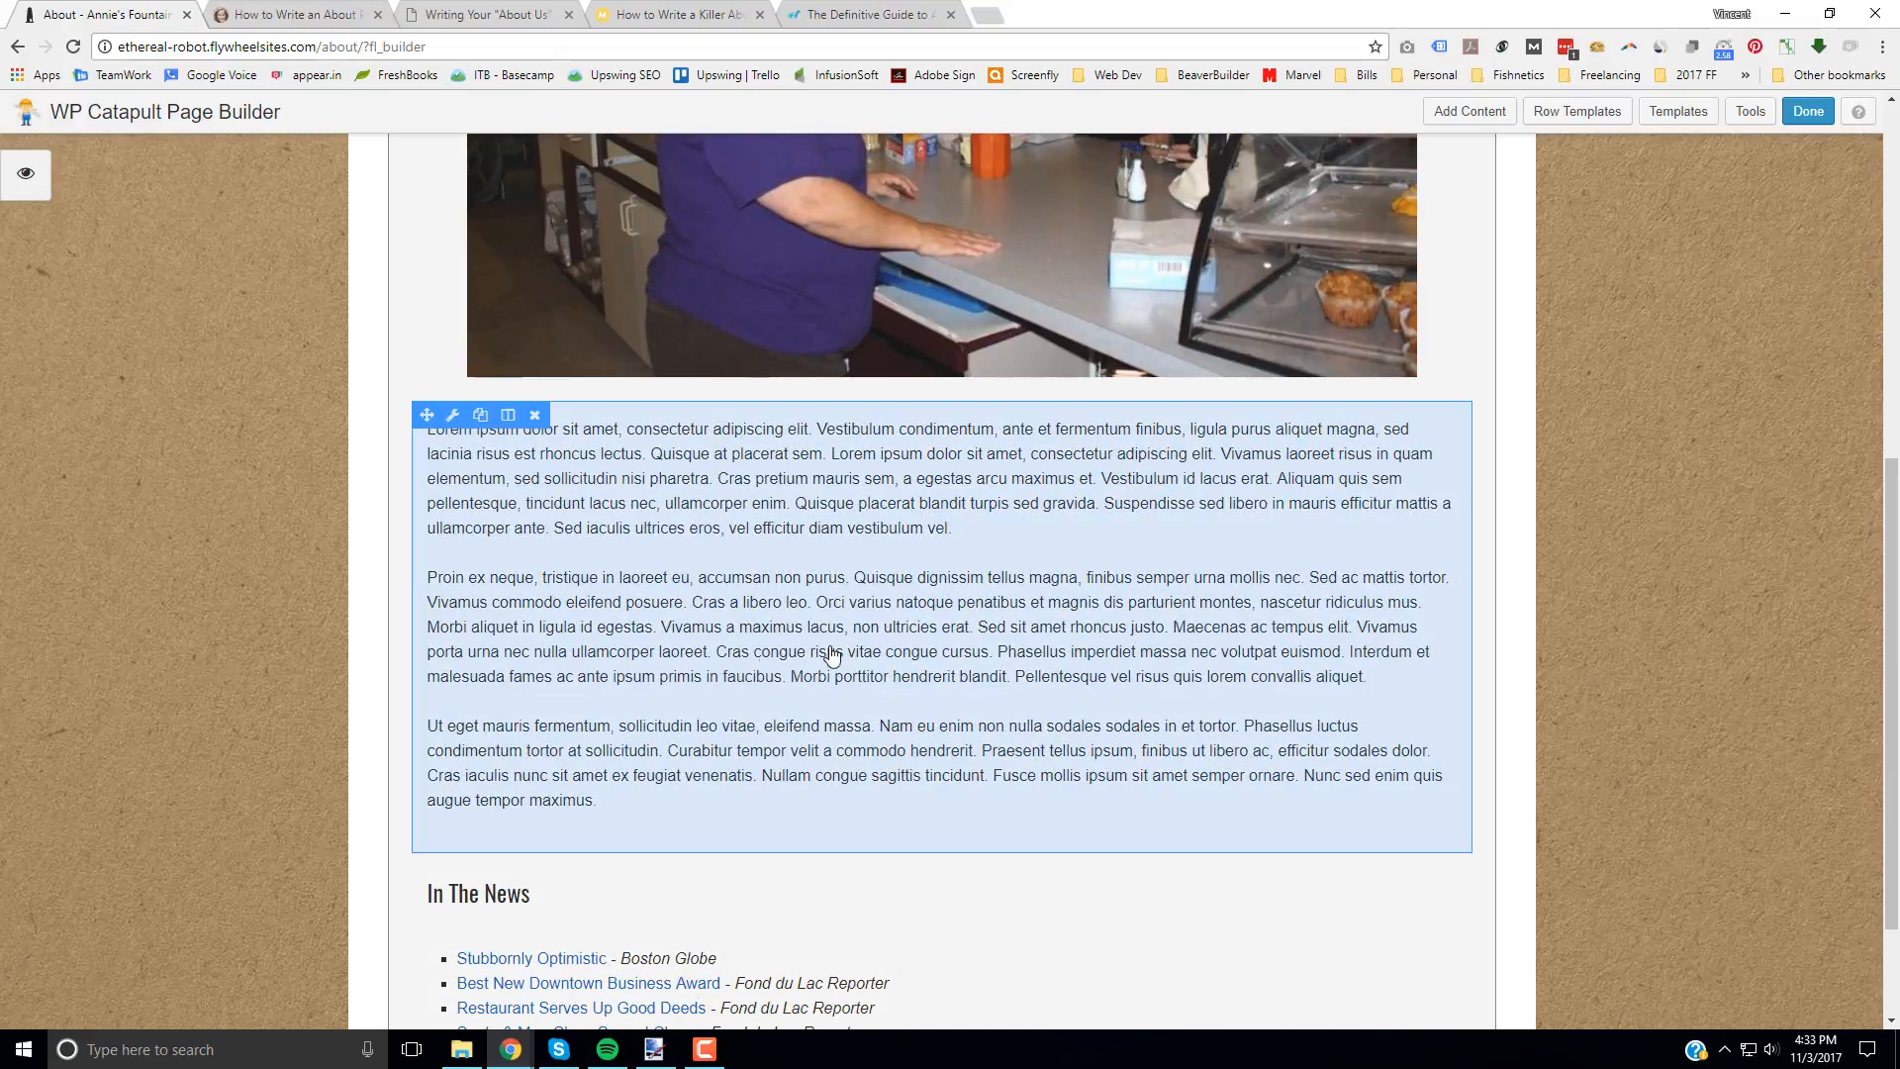
left_click(977, 577)
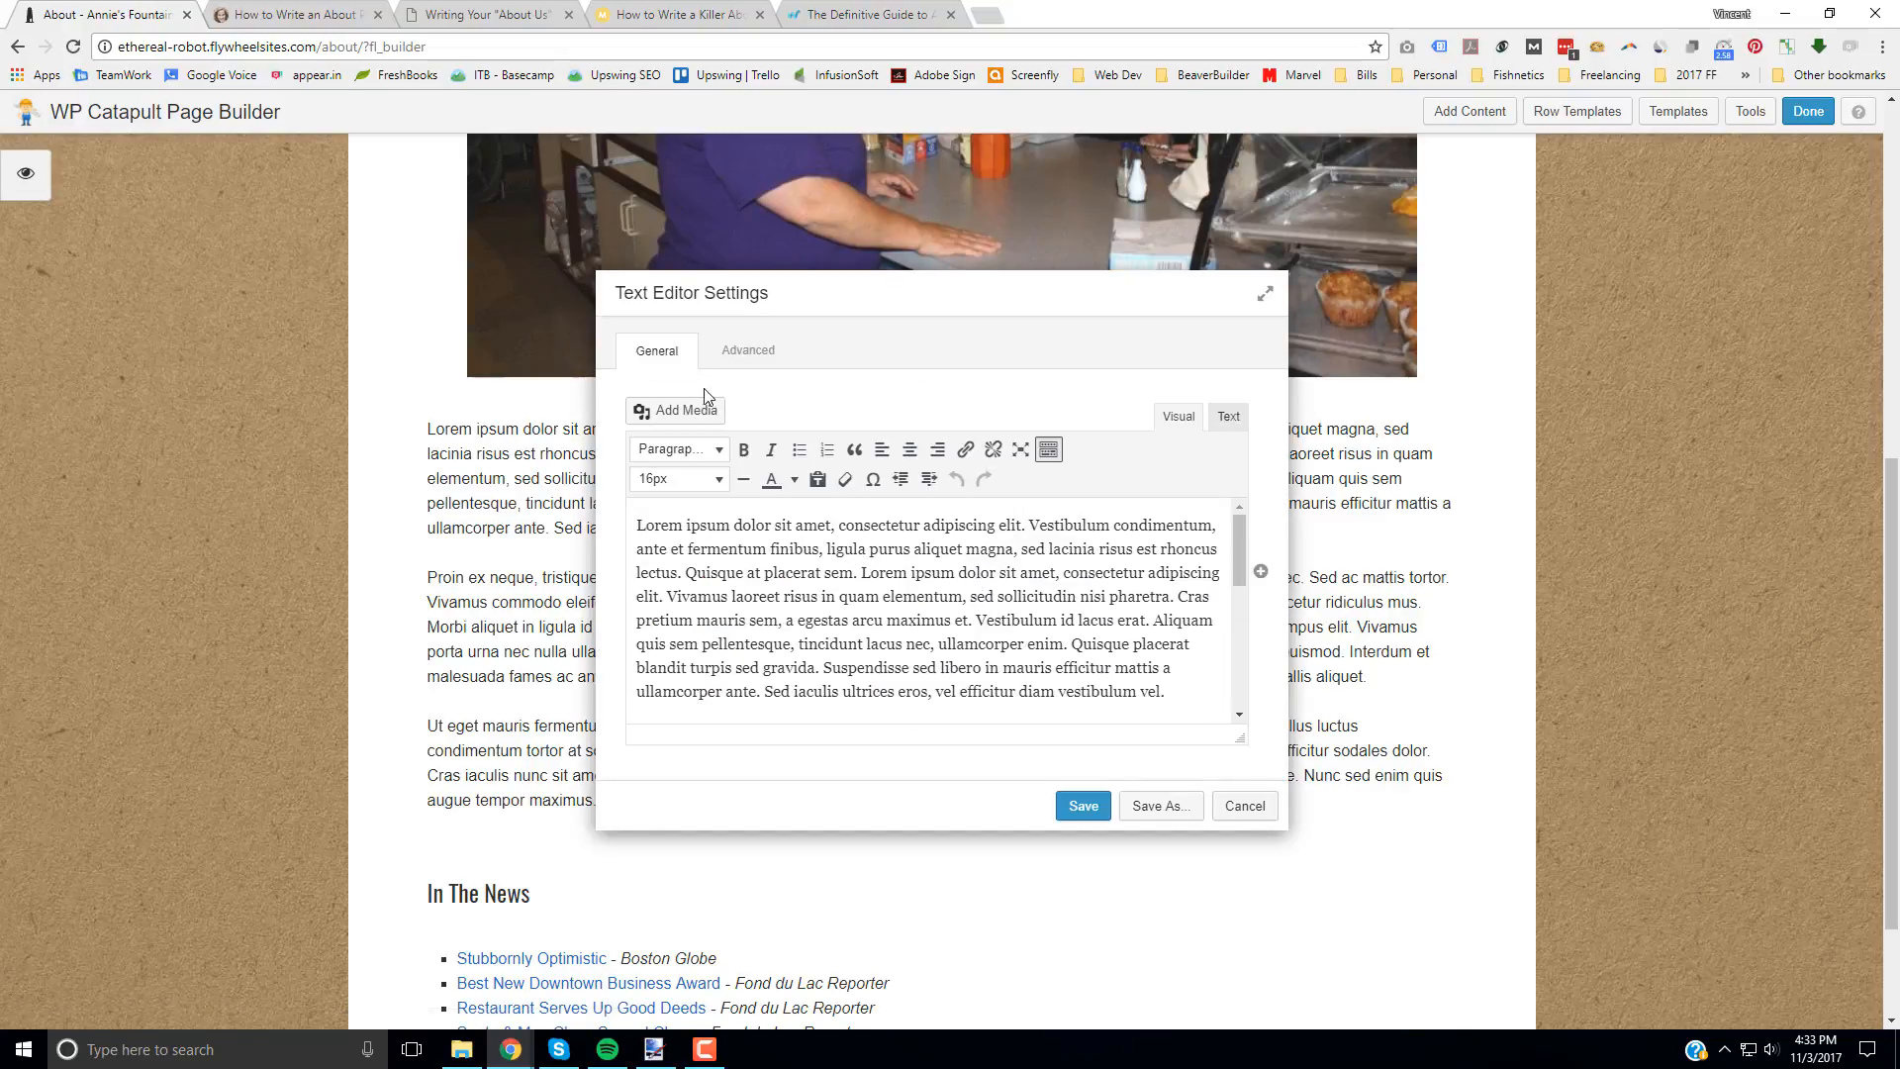
scroll(938, 589, "down", 5)
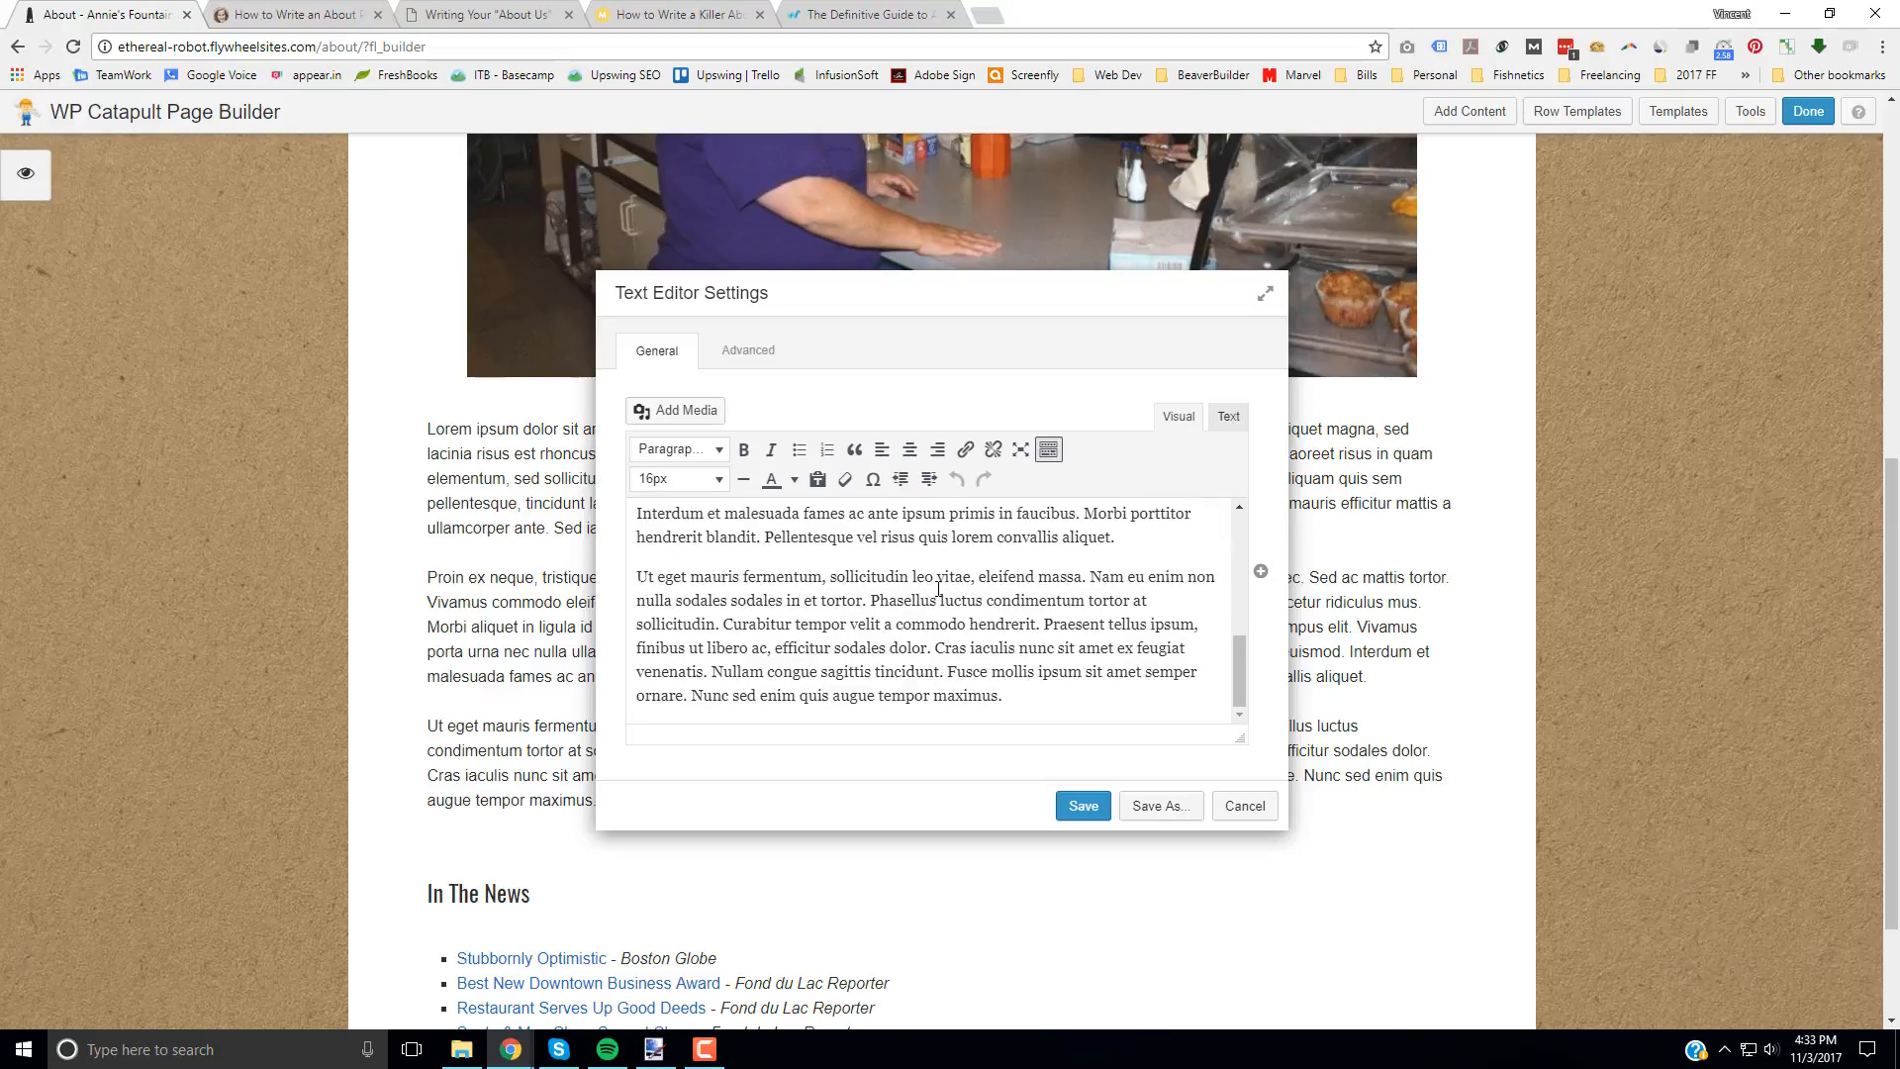
scroll(938, 588, "up", 5)
left_click(956, 481)
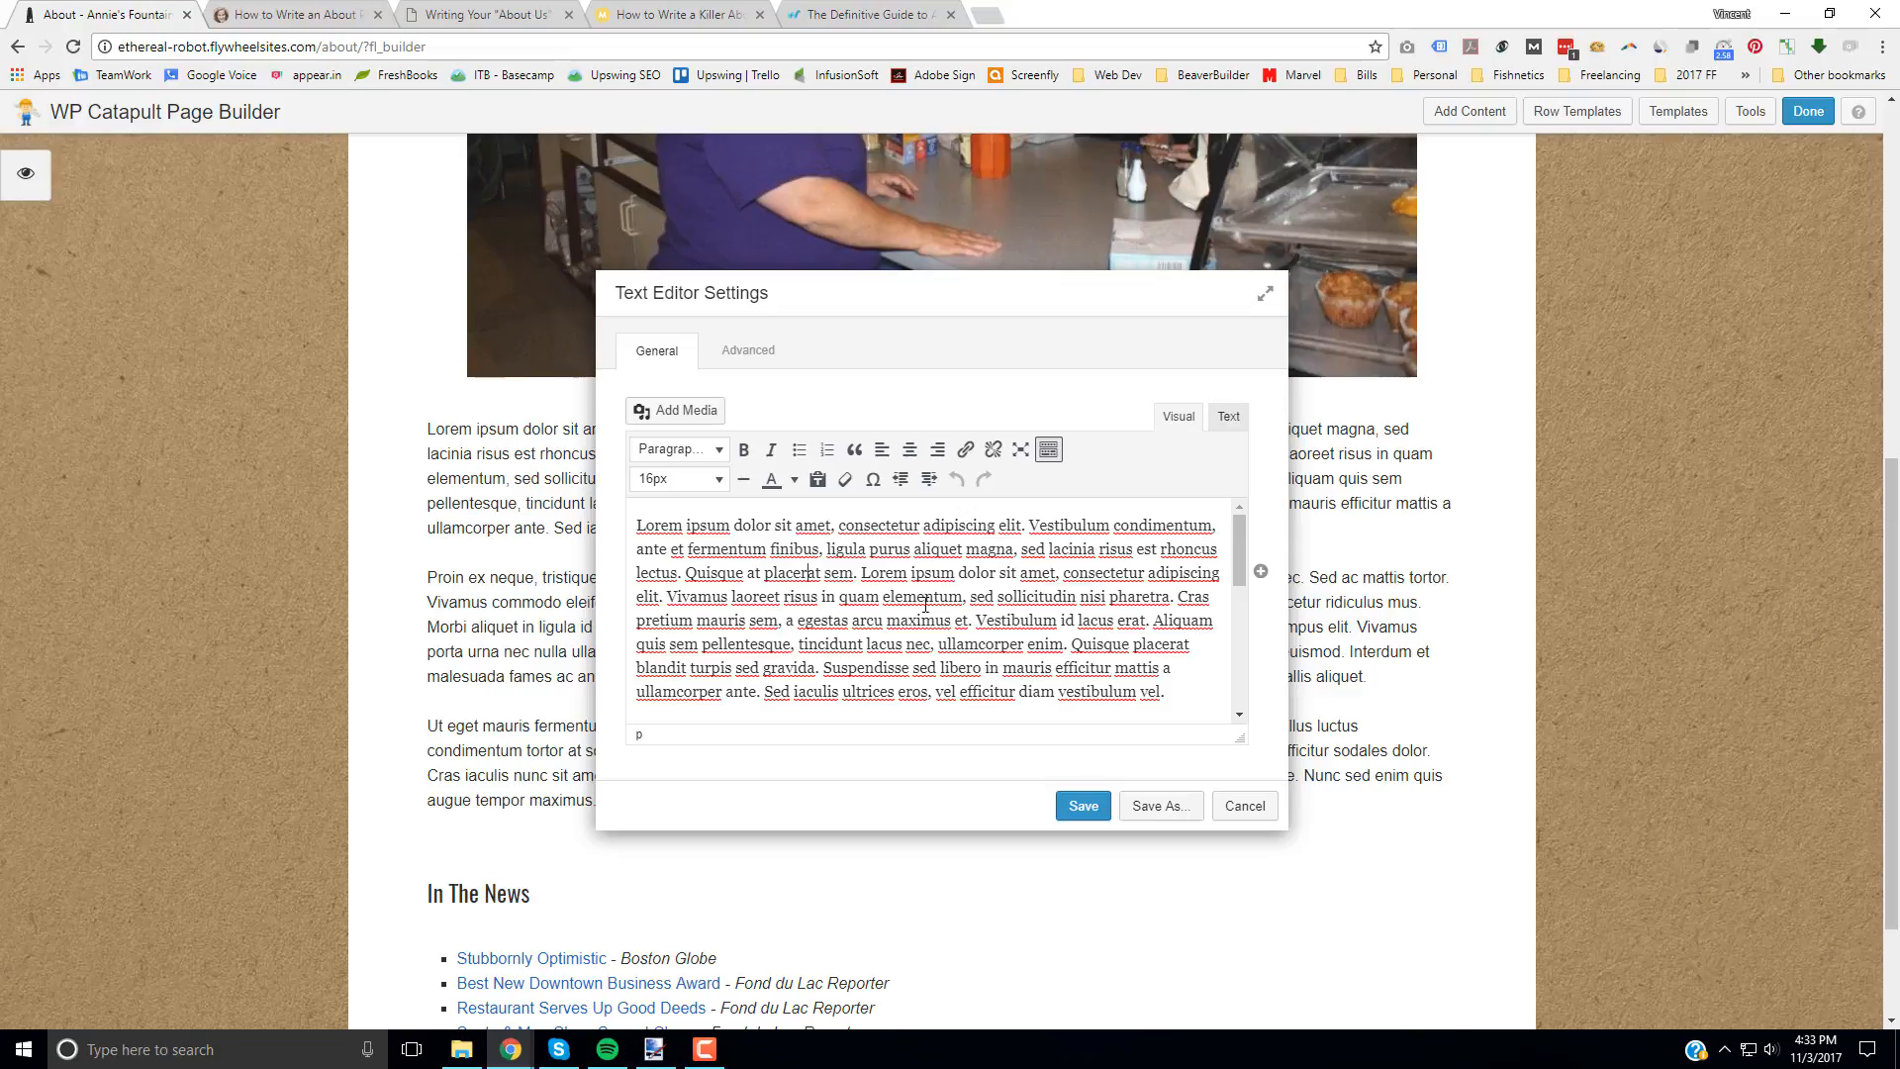
Step: Make the word "Lorem" bold and the word "ipsum" italic at the start of the first paragraph
double_click(667, 524)
left_click(744, 449)
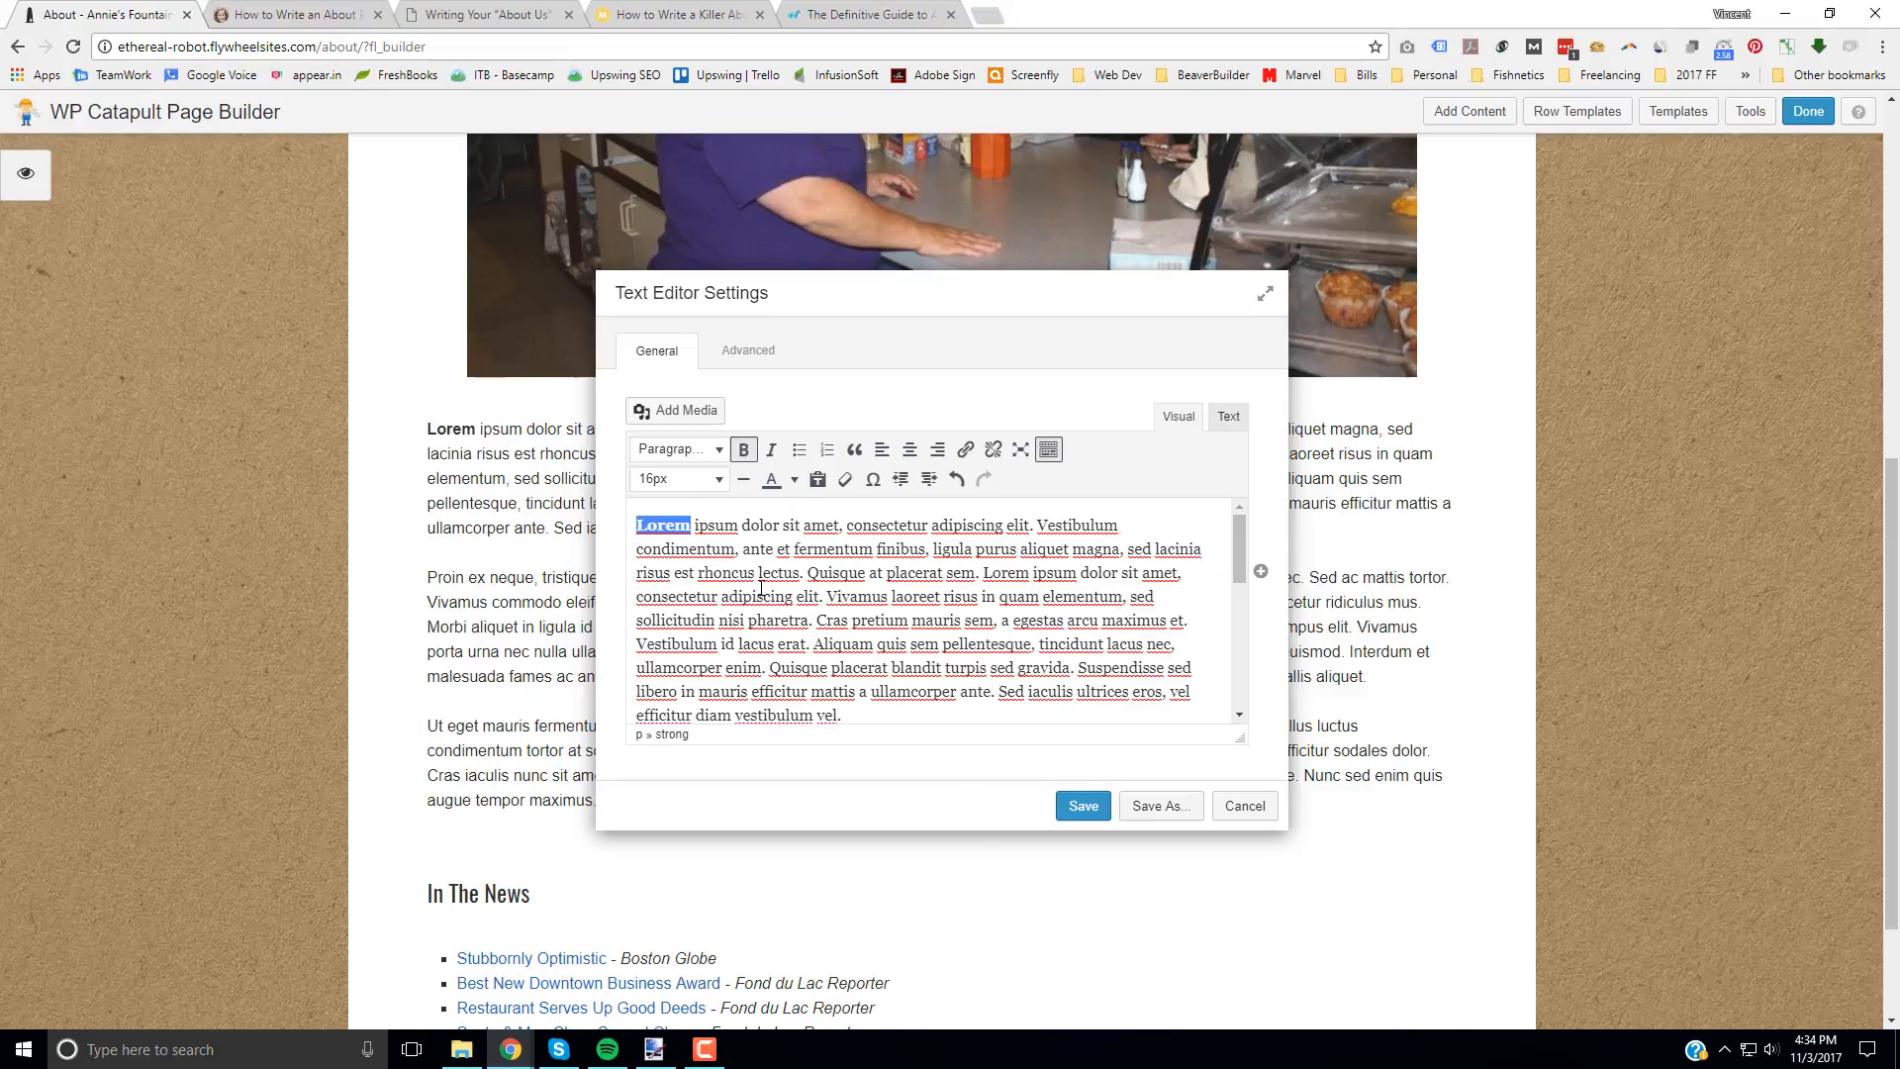
left_click(761, 593)
double_click(716, 526)
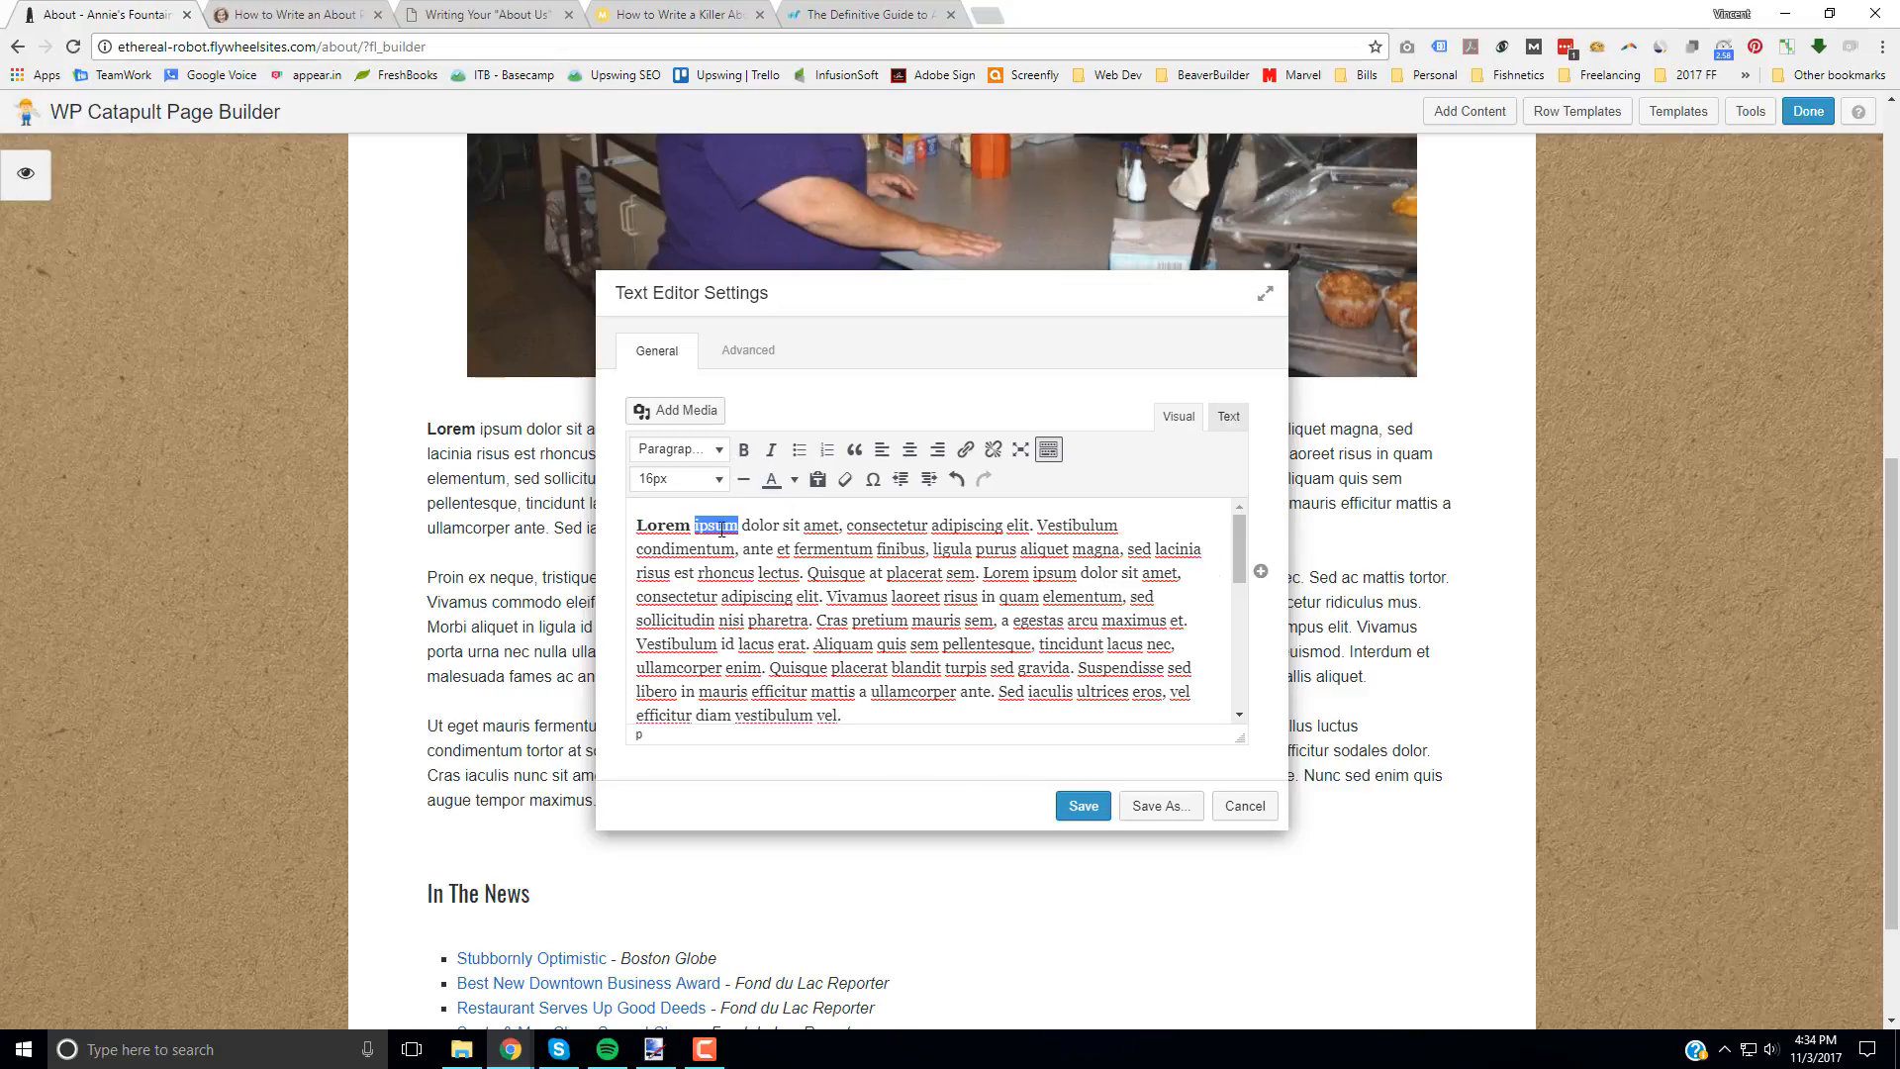
left_click(771, 449)
left_click(875, 715)
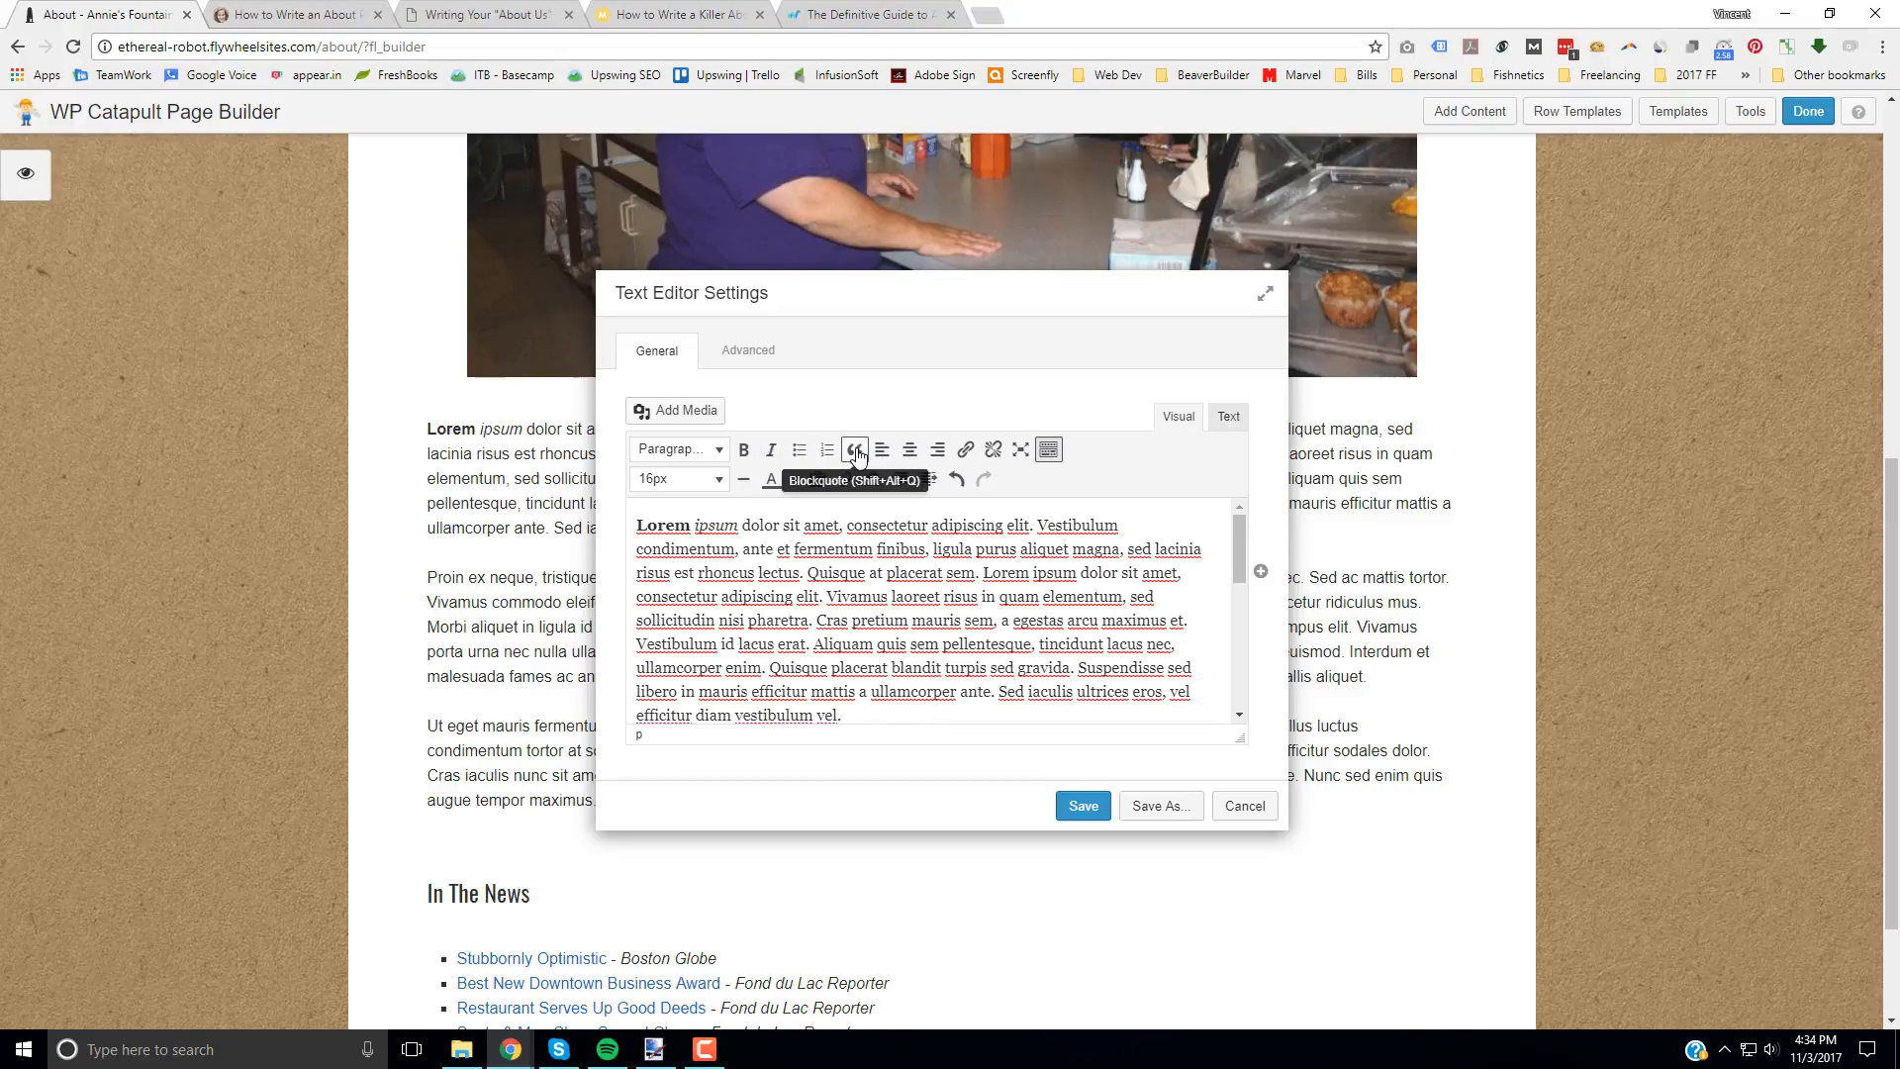
Step: Try replacing all the body text with "sdfaasdkfjasdfsadfasdfasdfsadf", check it on the page, and discard the text module's changes
left_click_drag(917, 643, 926, 644)
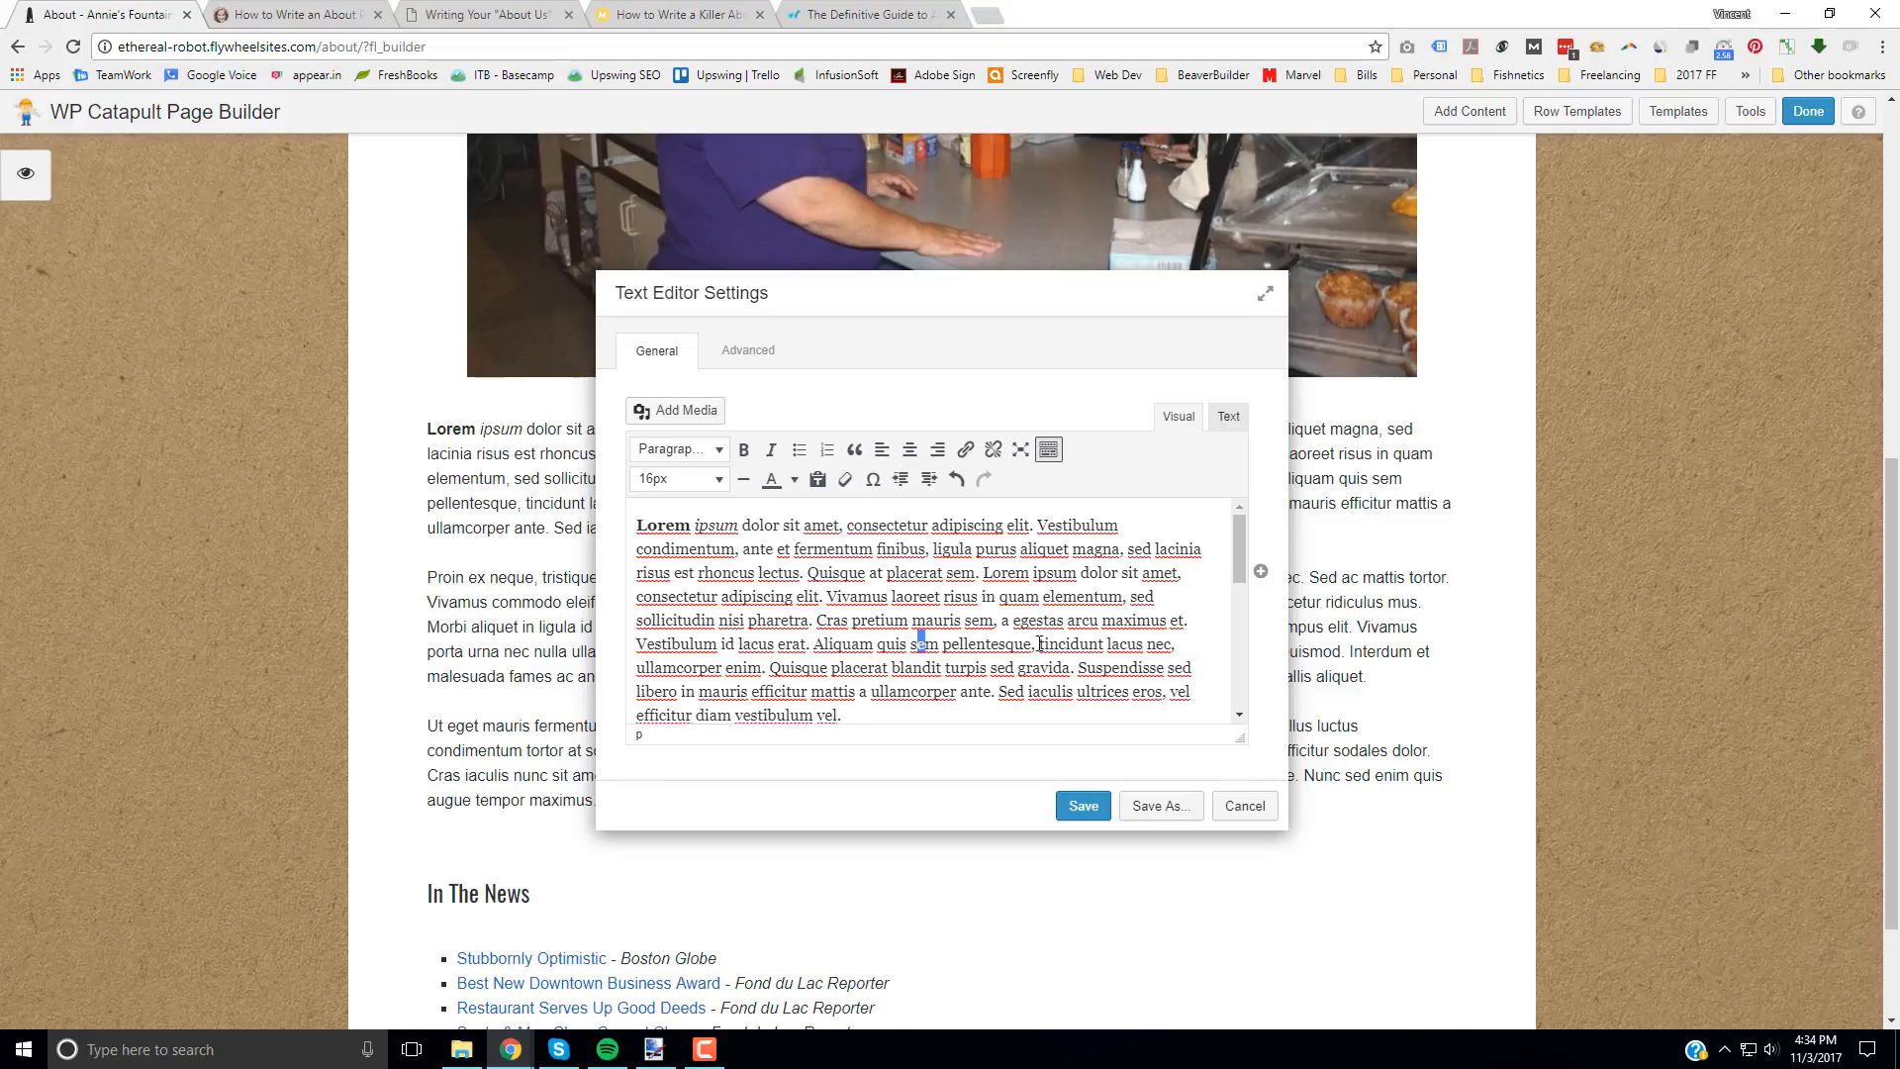
left_click(896, 595)
key("ctrl+a")
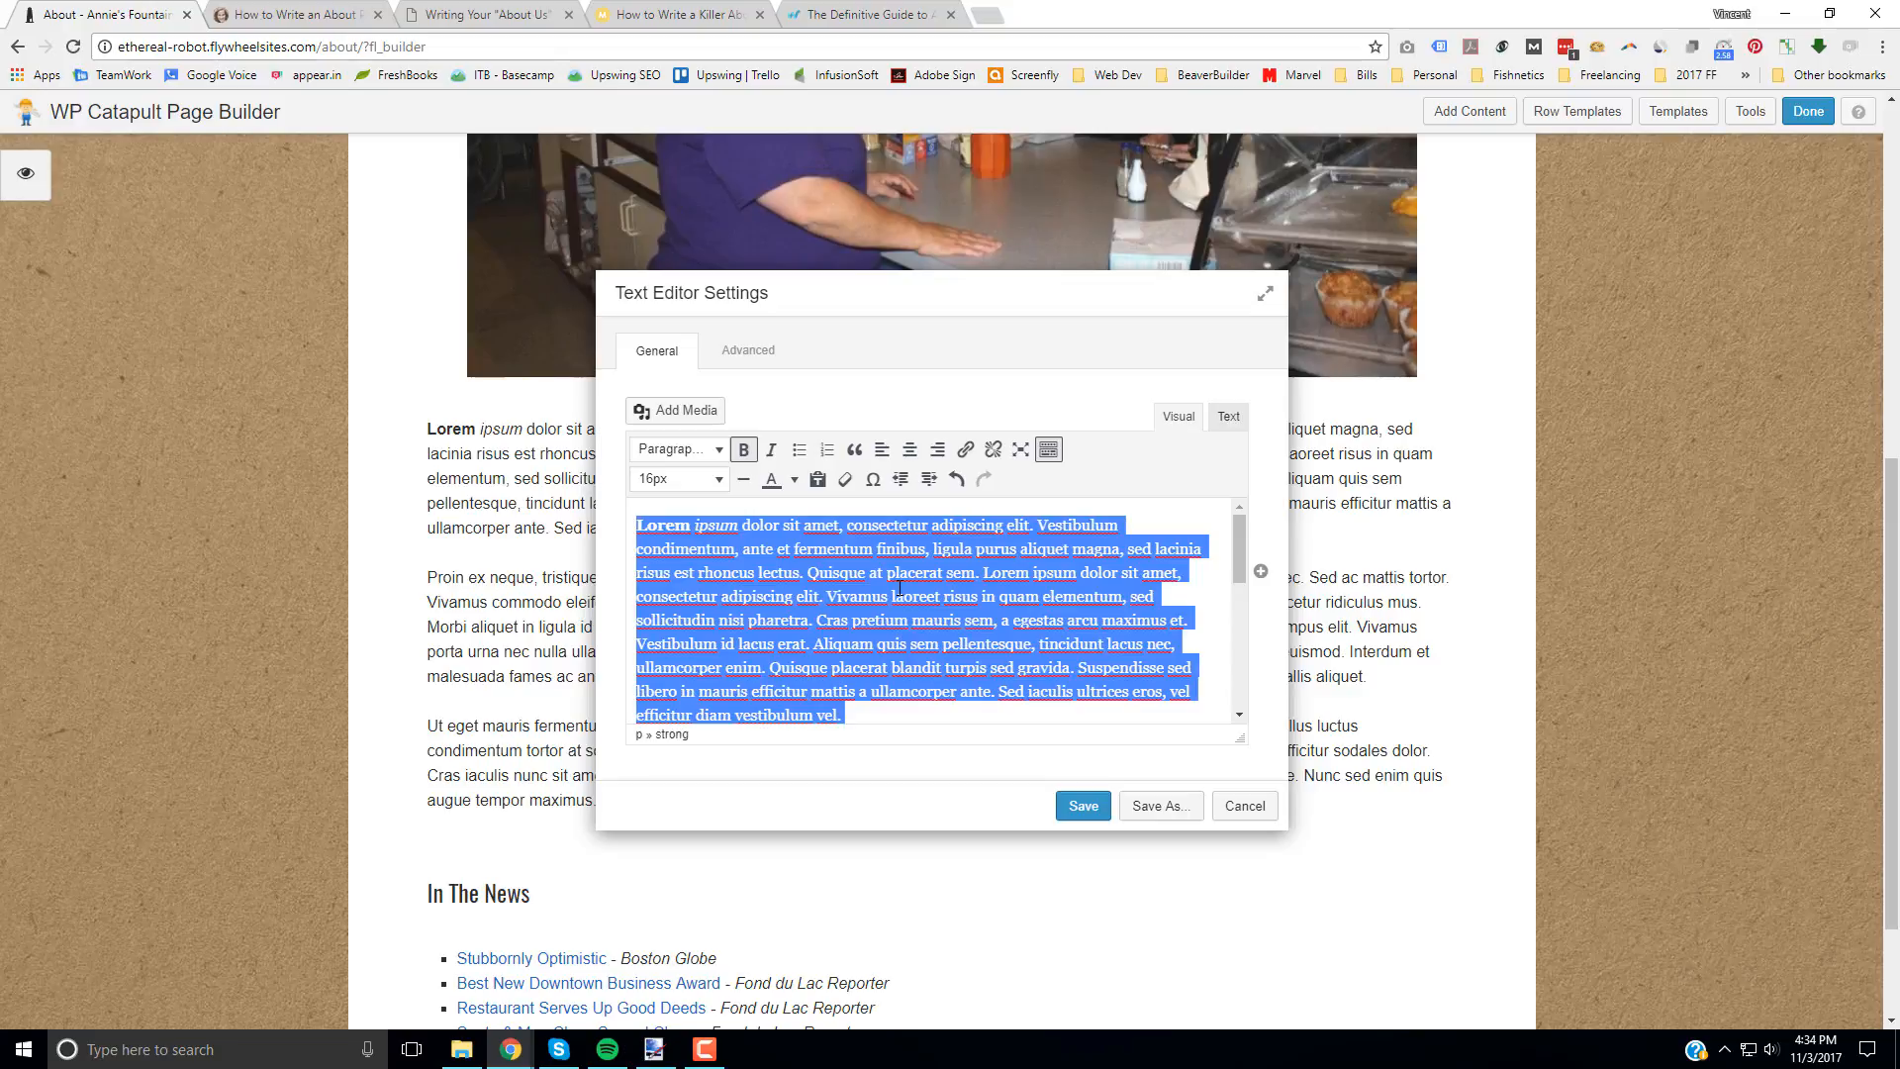
key("BackSpace")
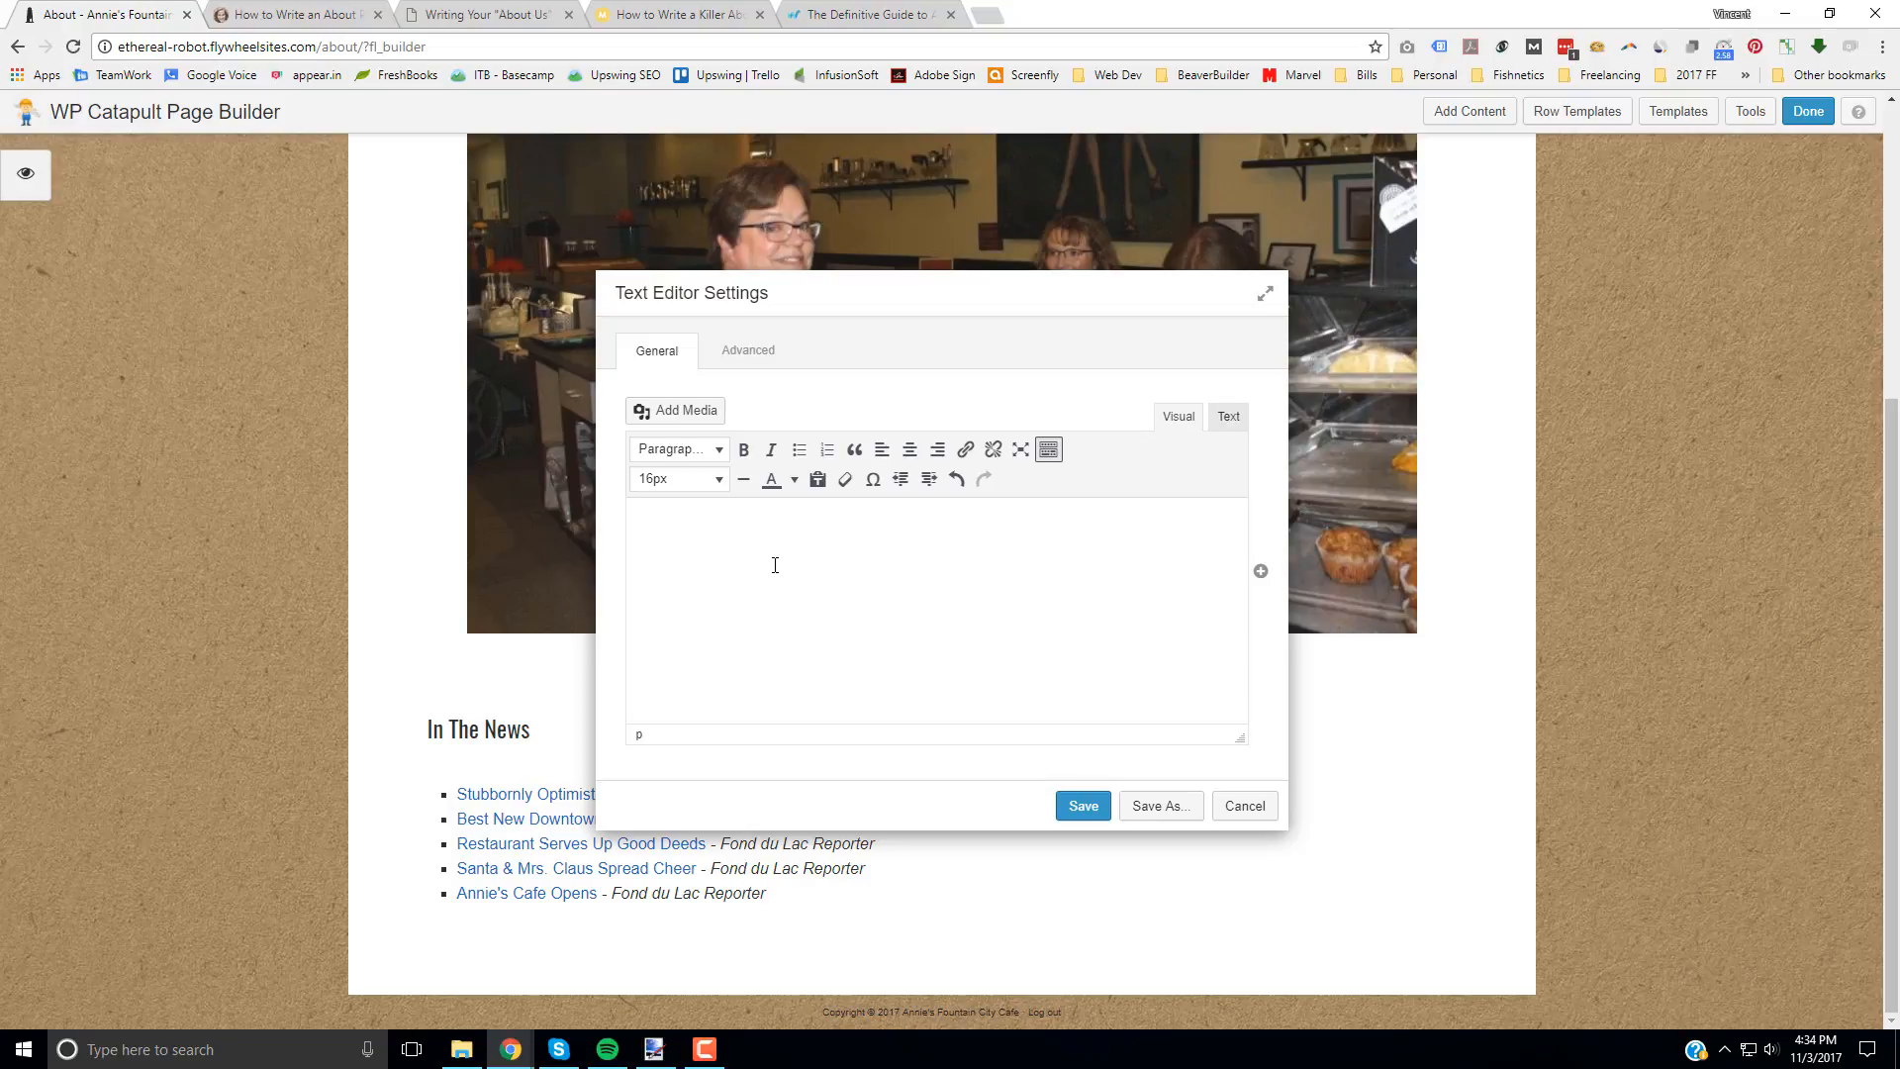
type("sdfaasdkfjasdfsadfasdfasdfsadf")
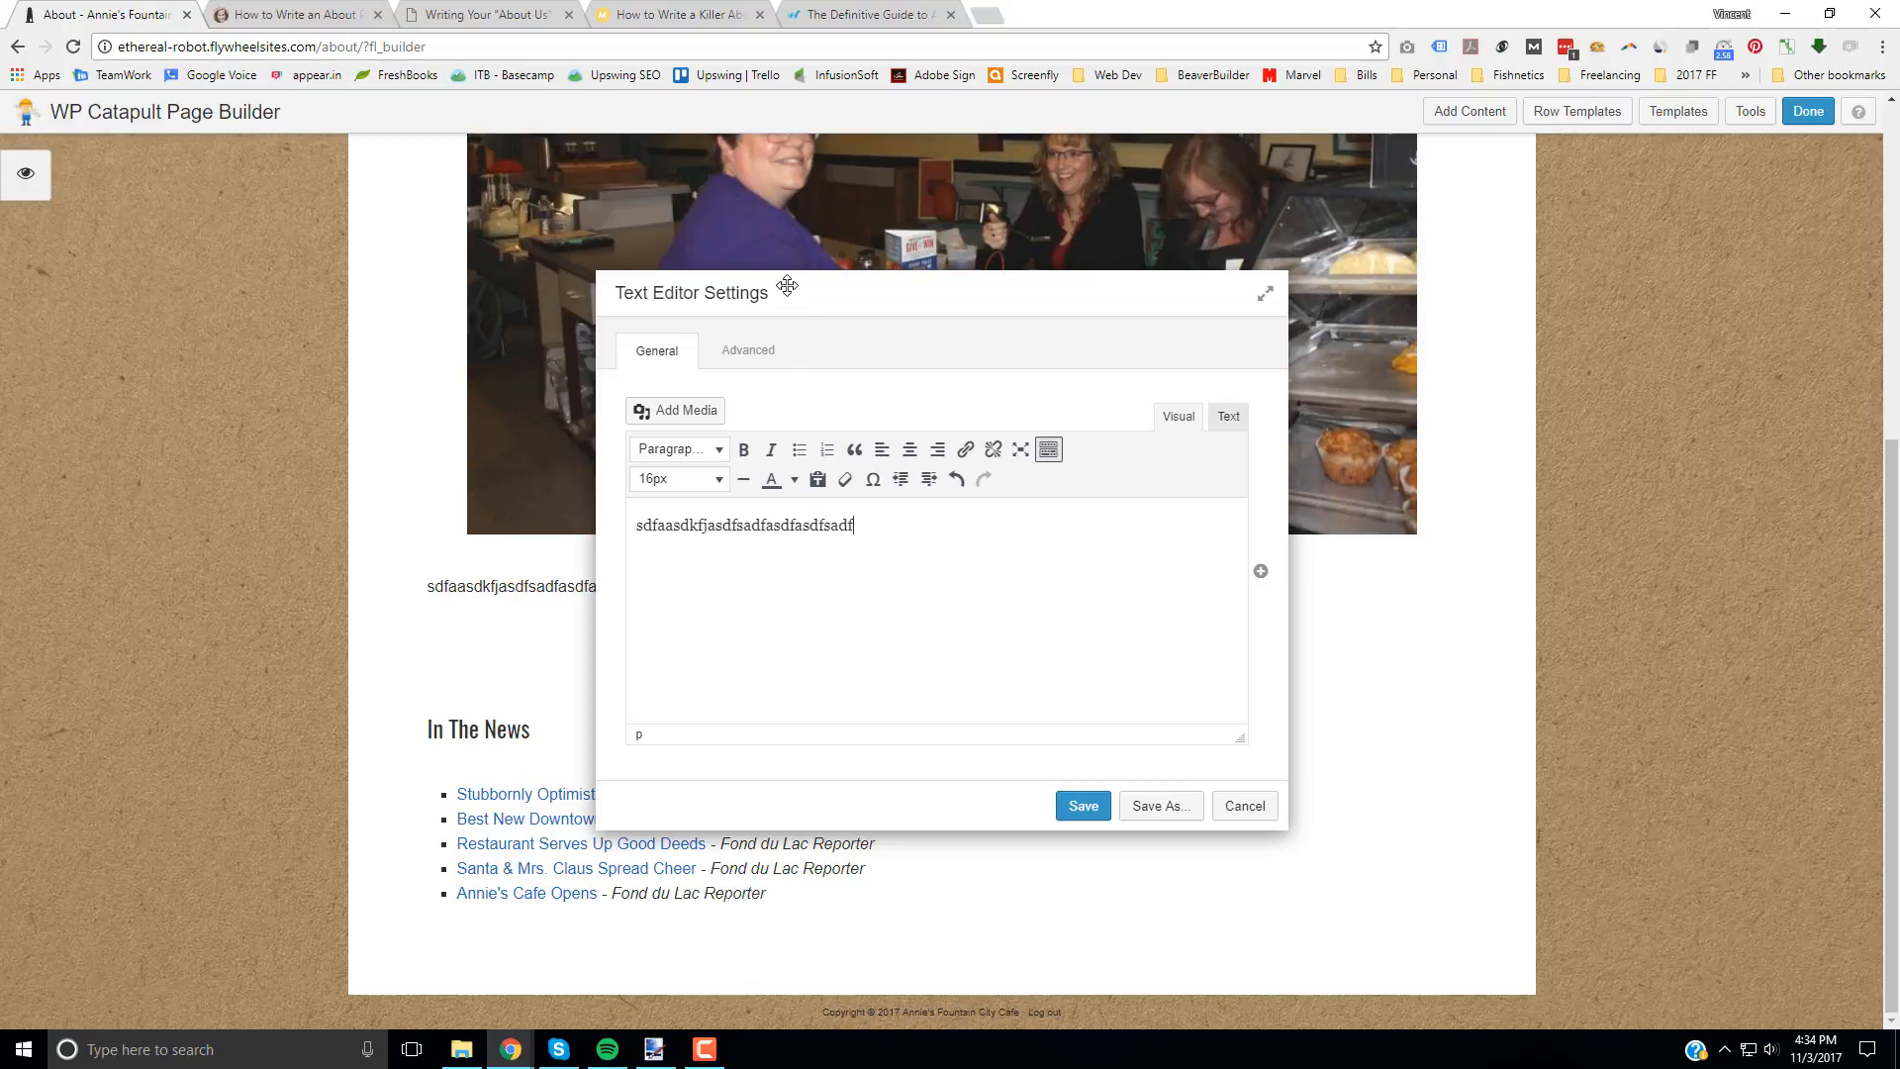
left_click_drag(787, 286, 1323, 267)
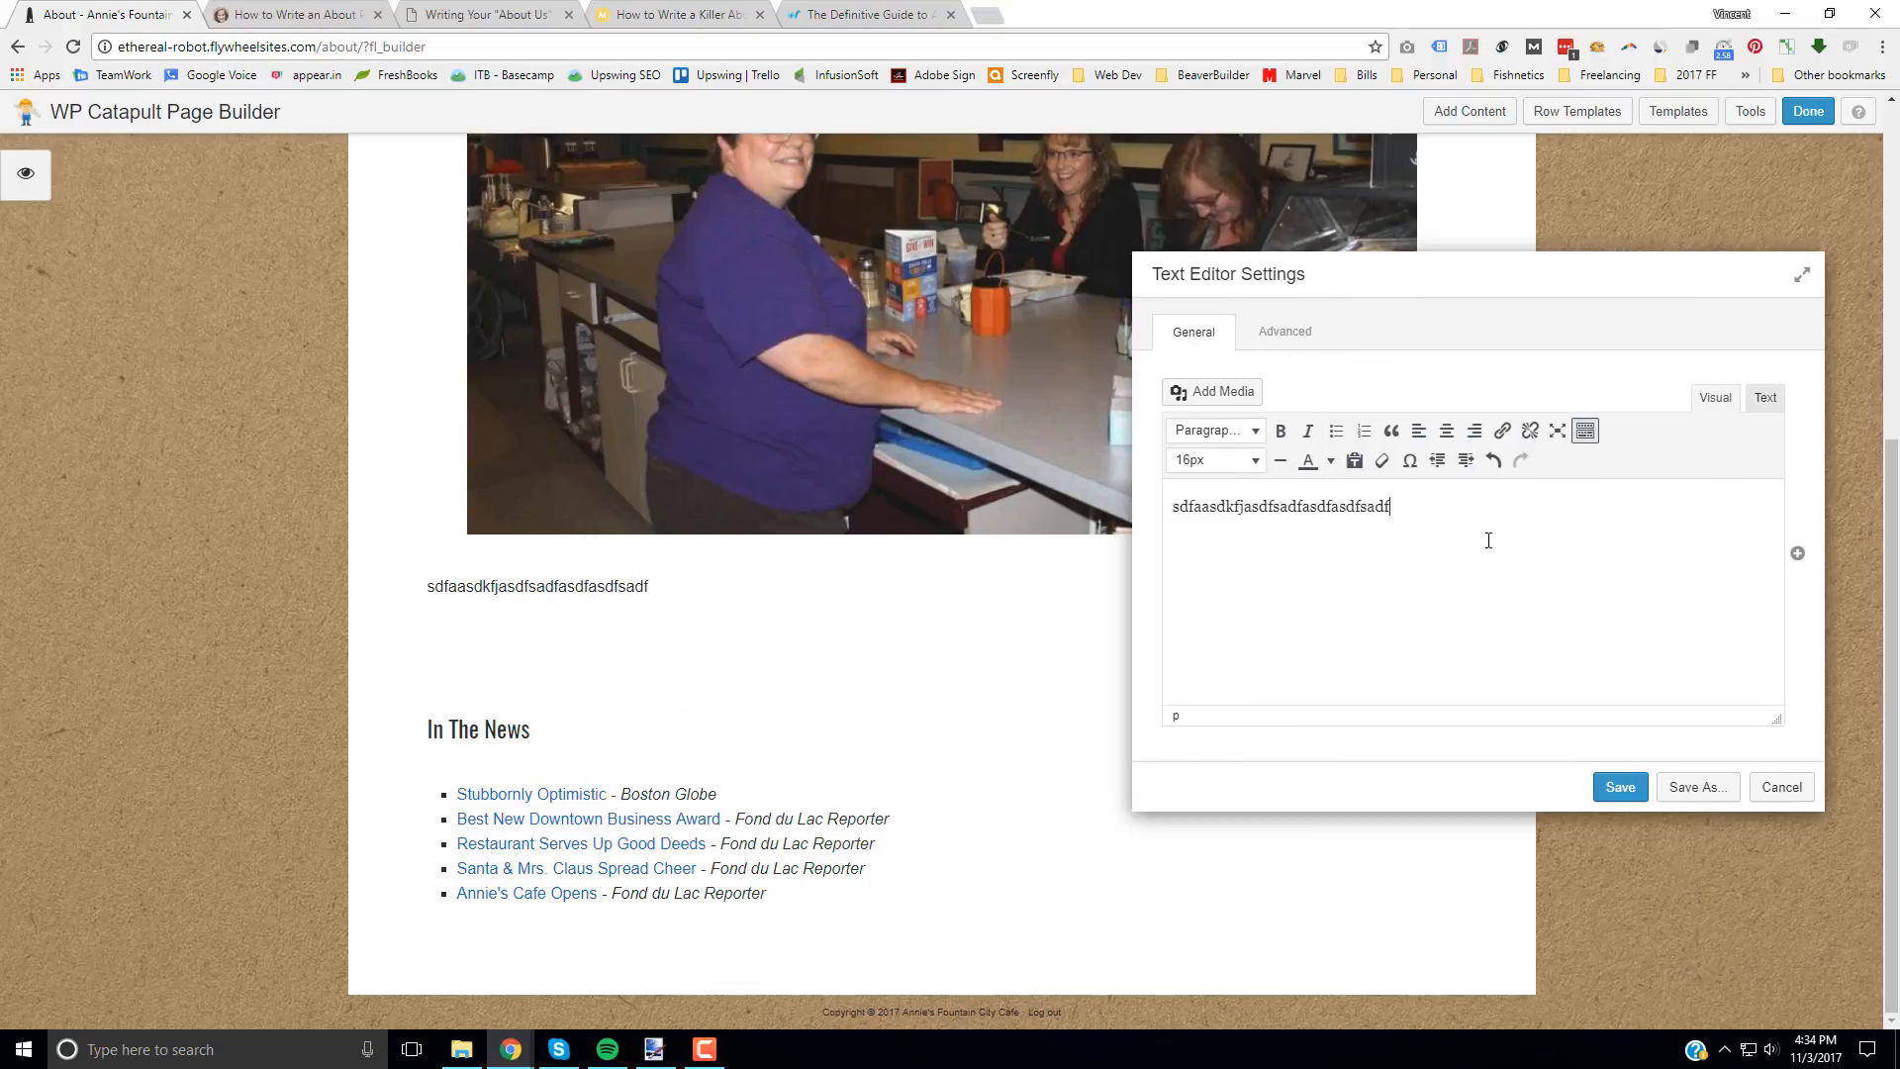
left_click(1489, 500)
left_click(1792, 788)
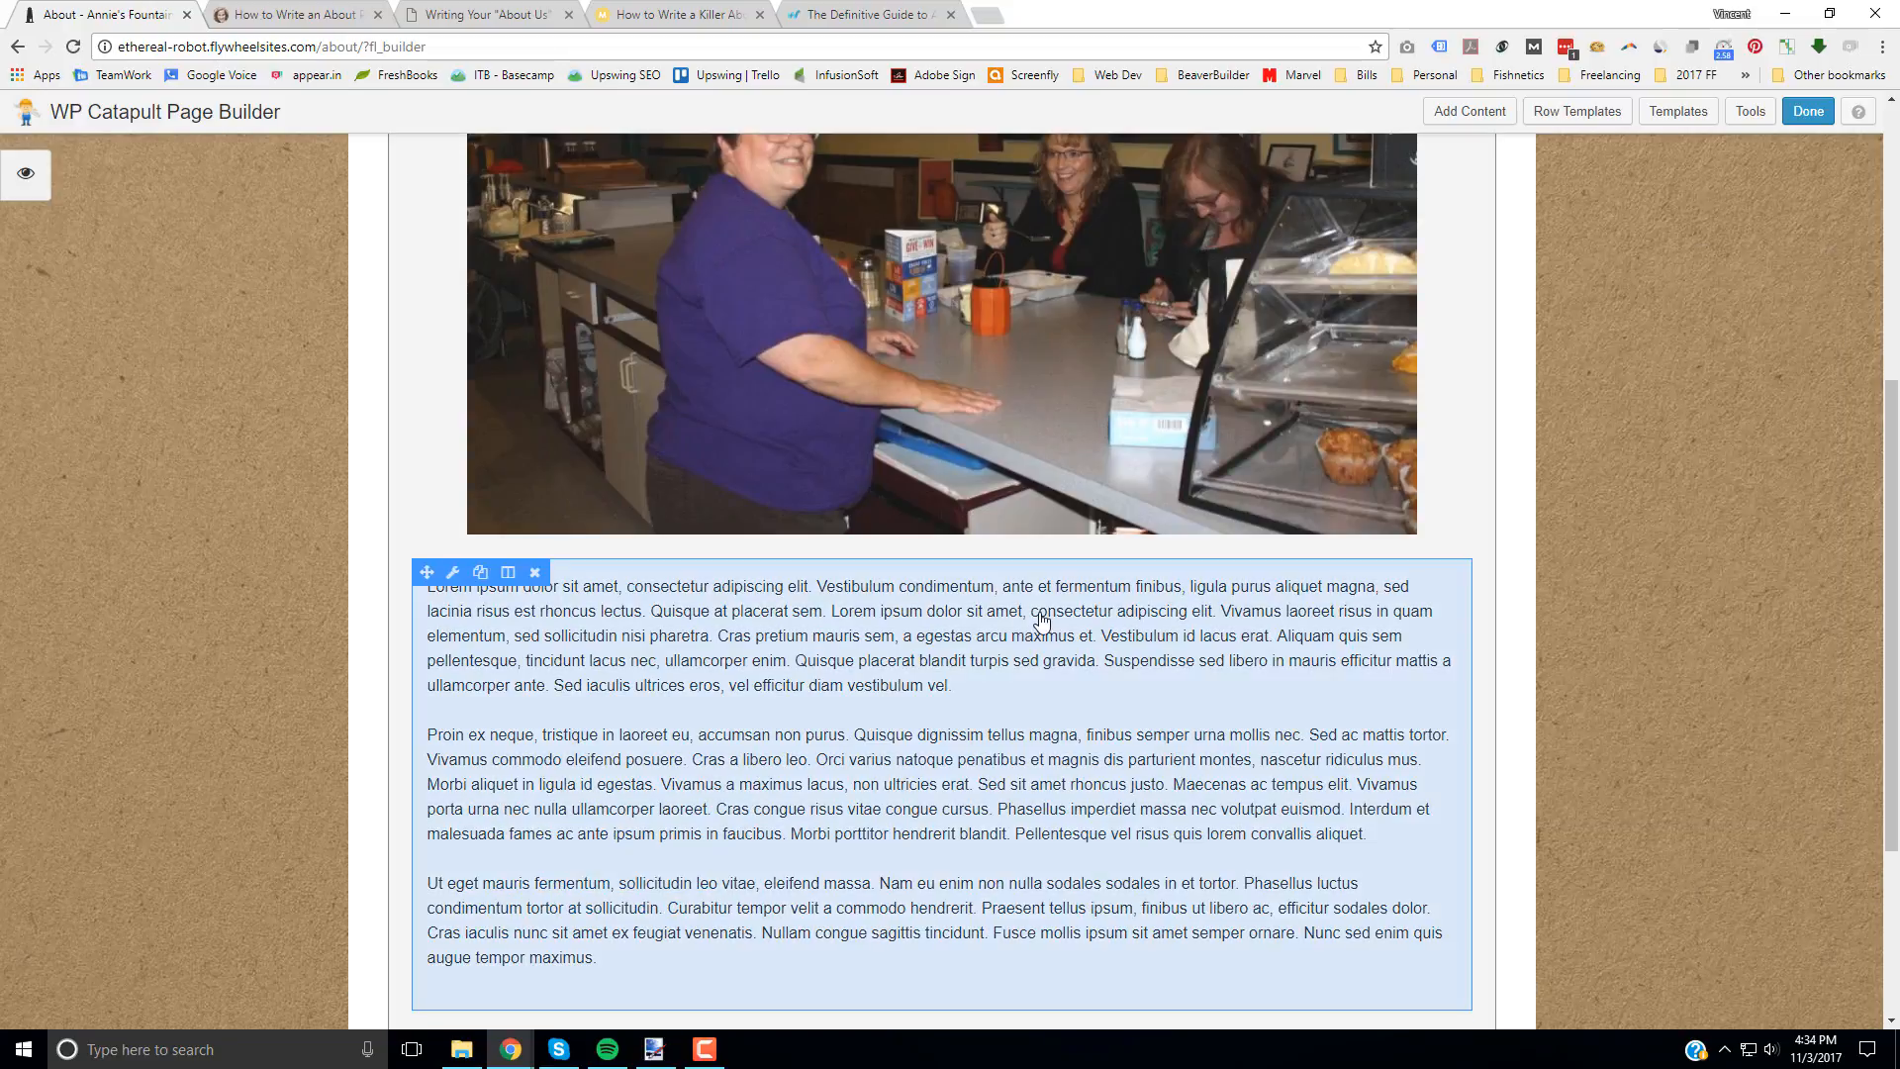
Step: Look through the Basic, Advanced and PowerPack module categories available for adding content to the page
scroll(559, 554, "down", 2)
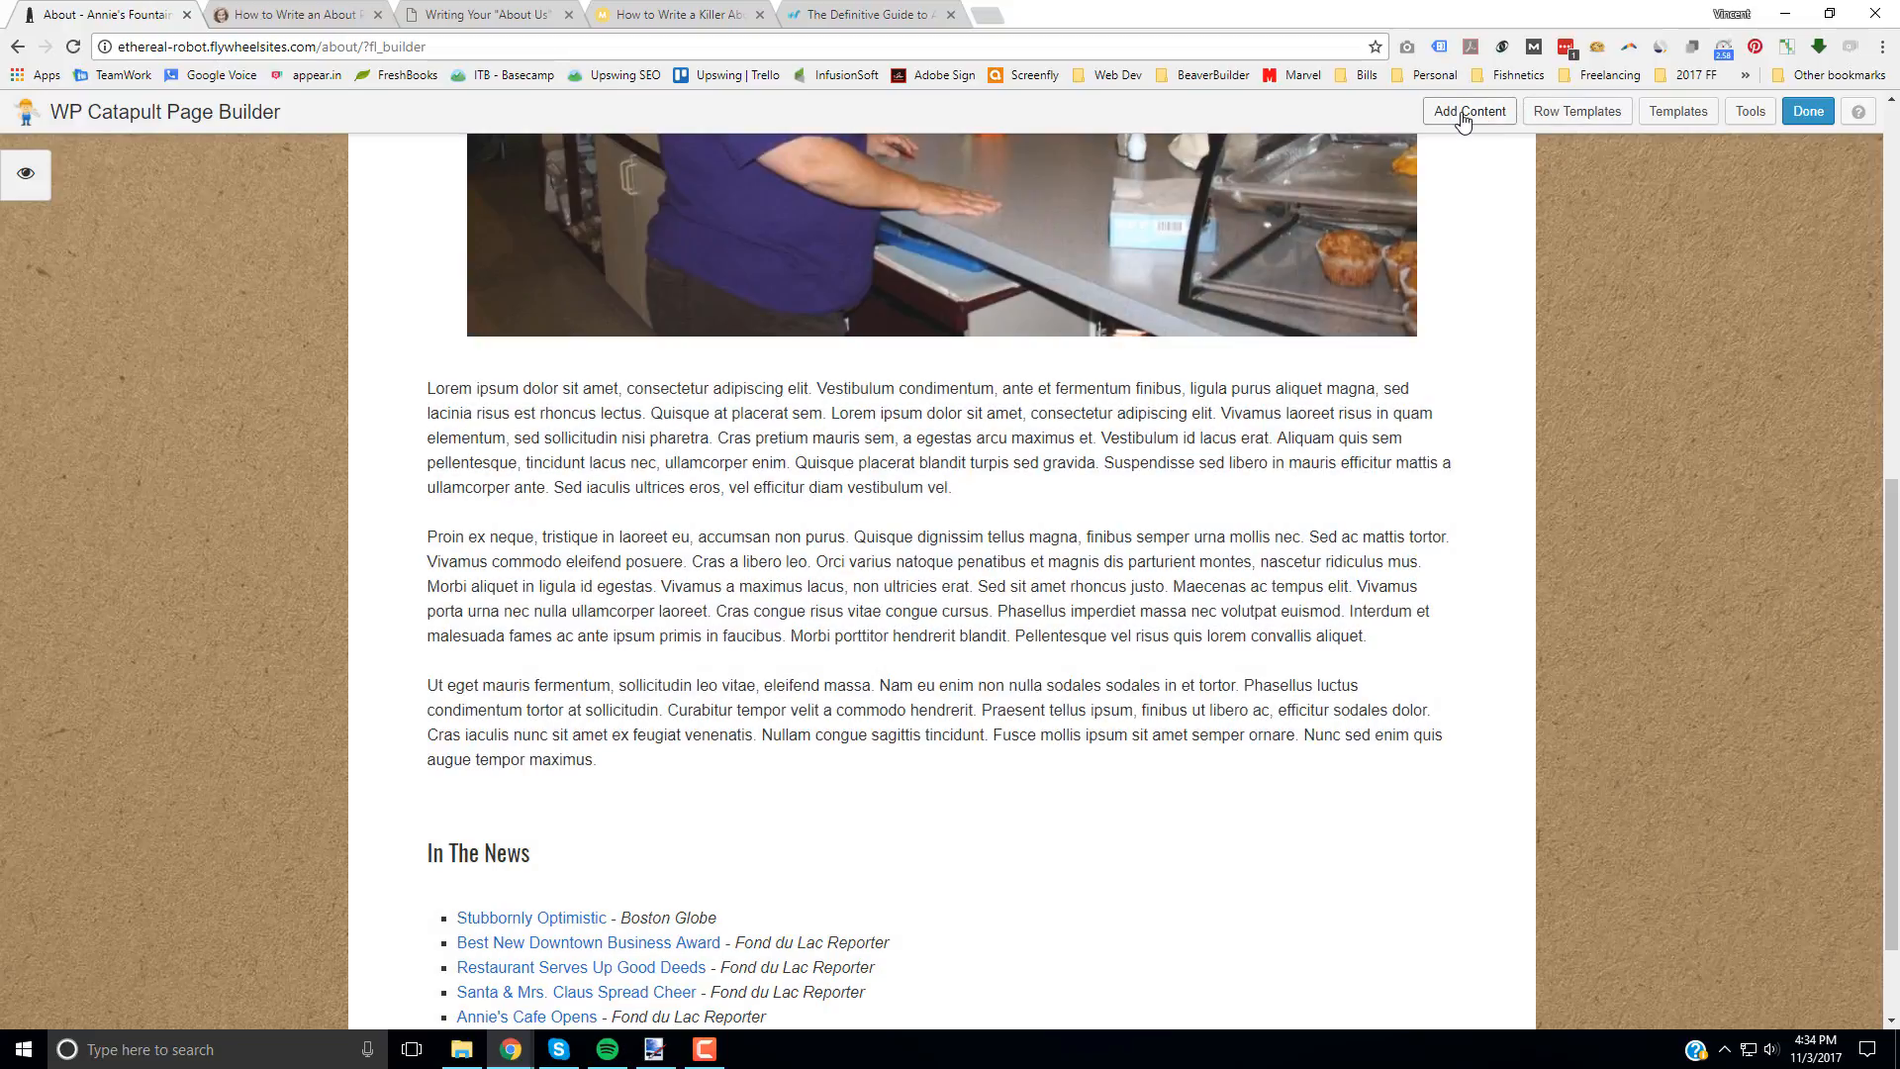
left_click(1463, 120)
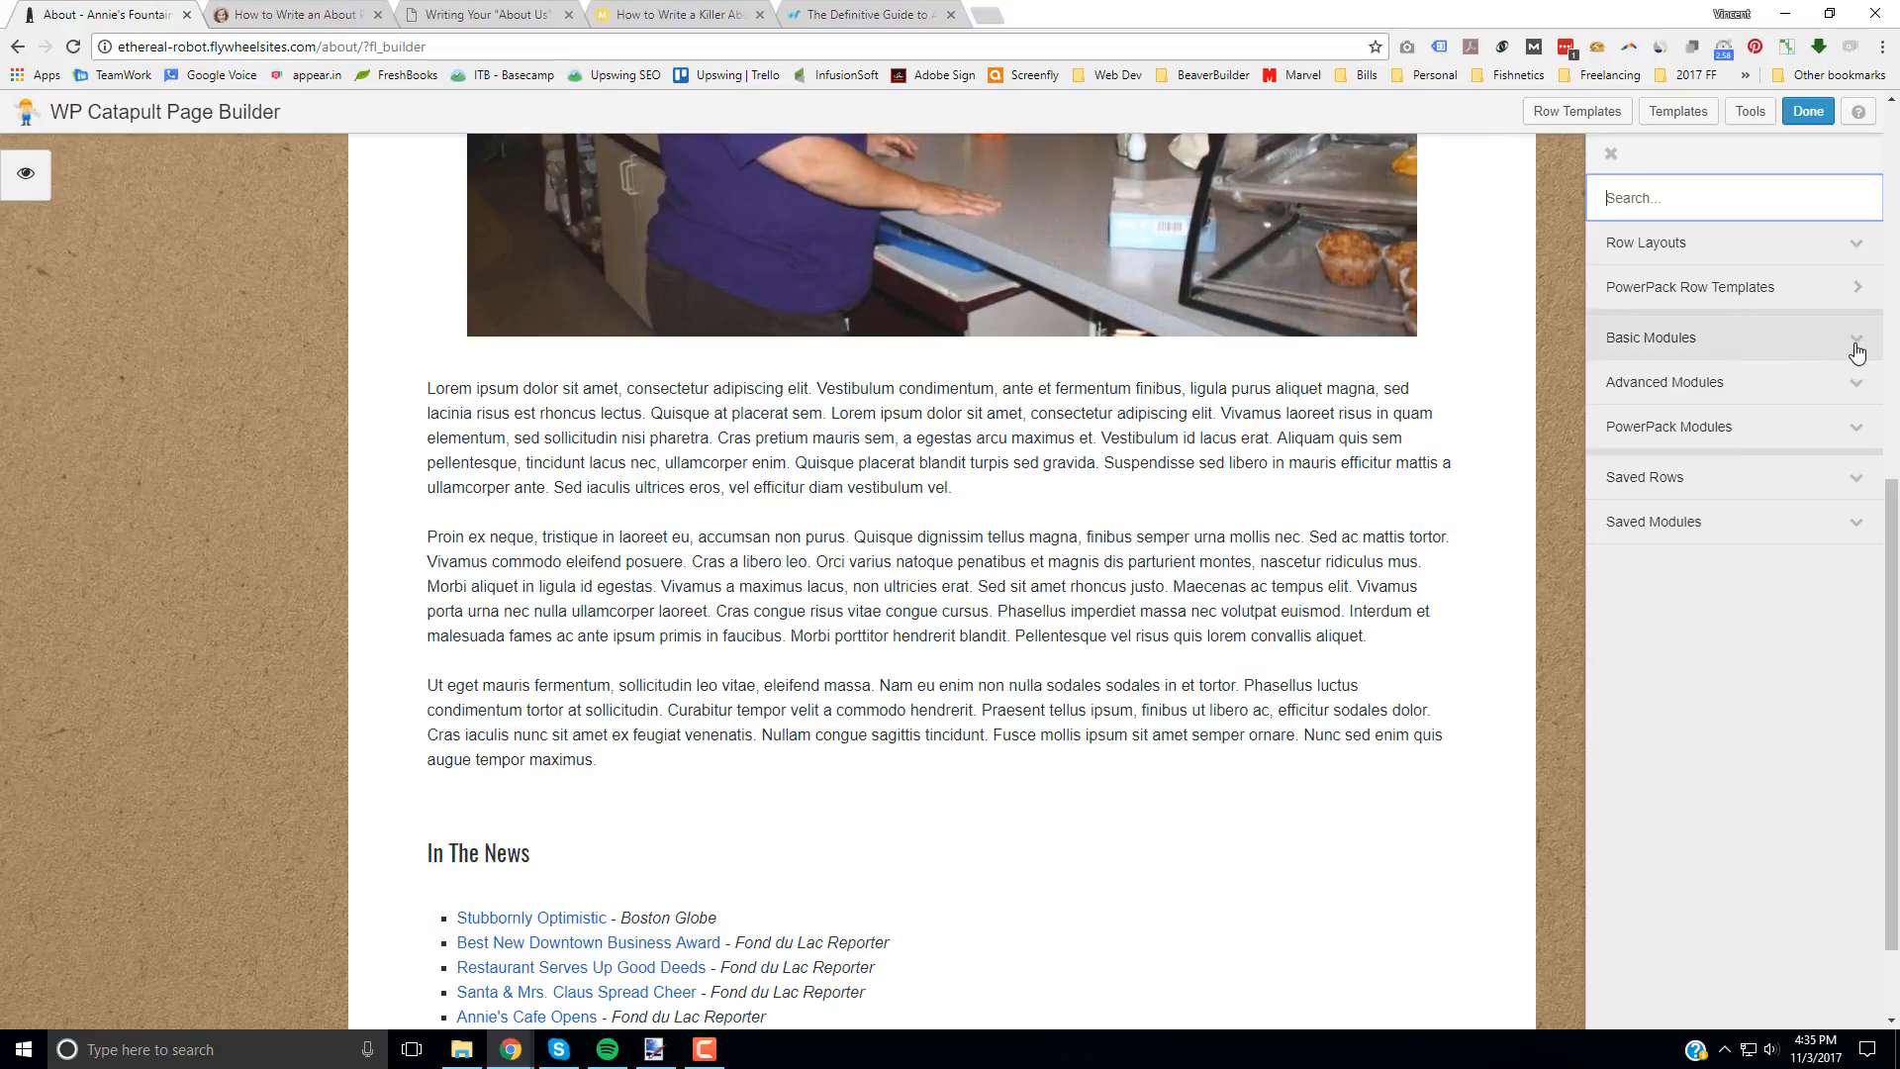
left_click(1853, 343)
left_click(1860, 339)
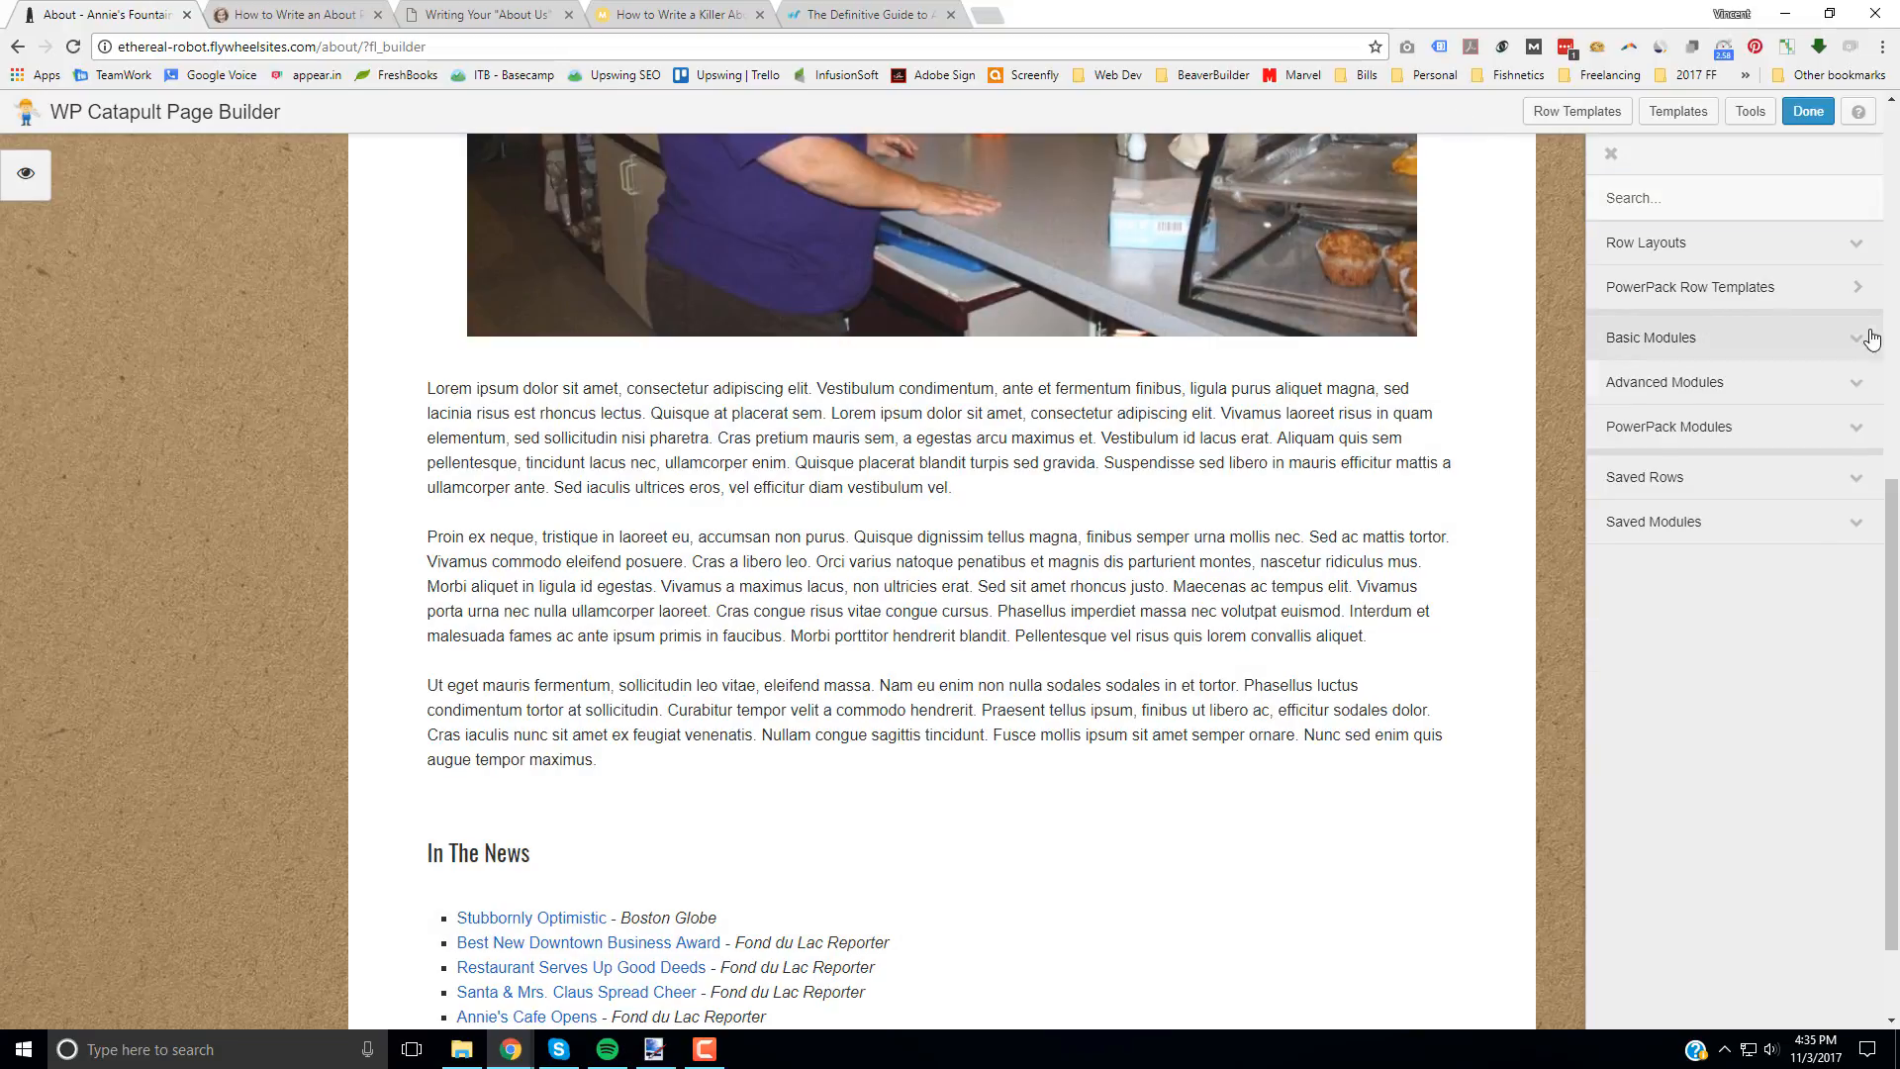
left_click(1870, 389)
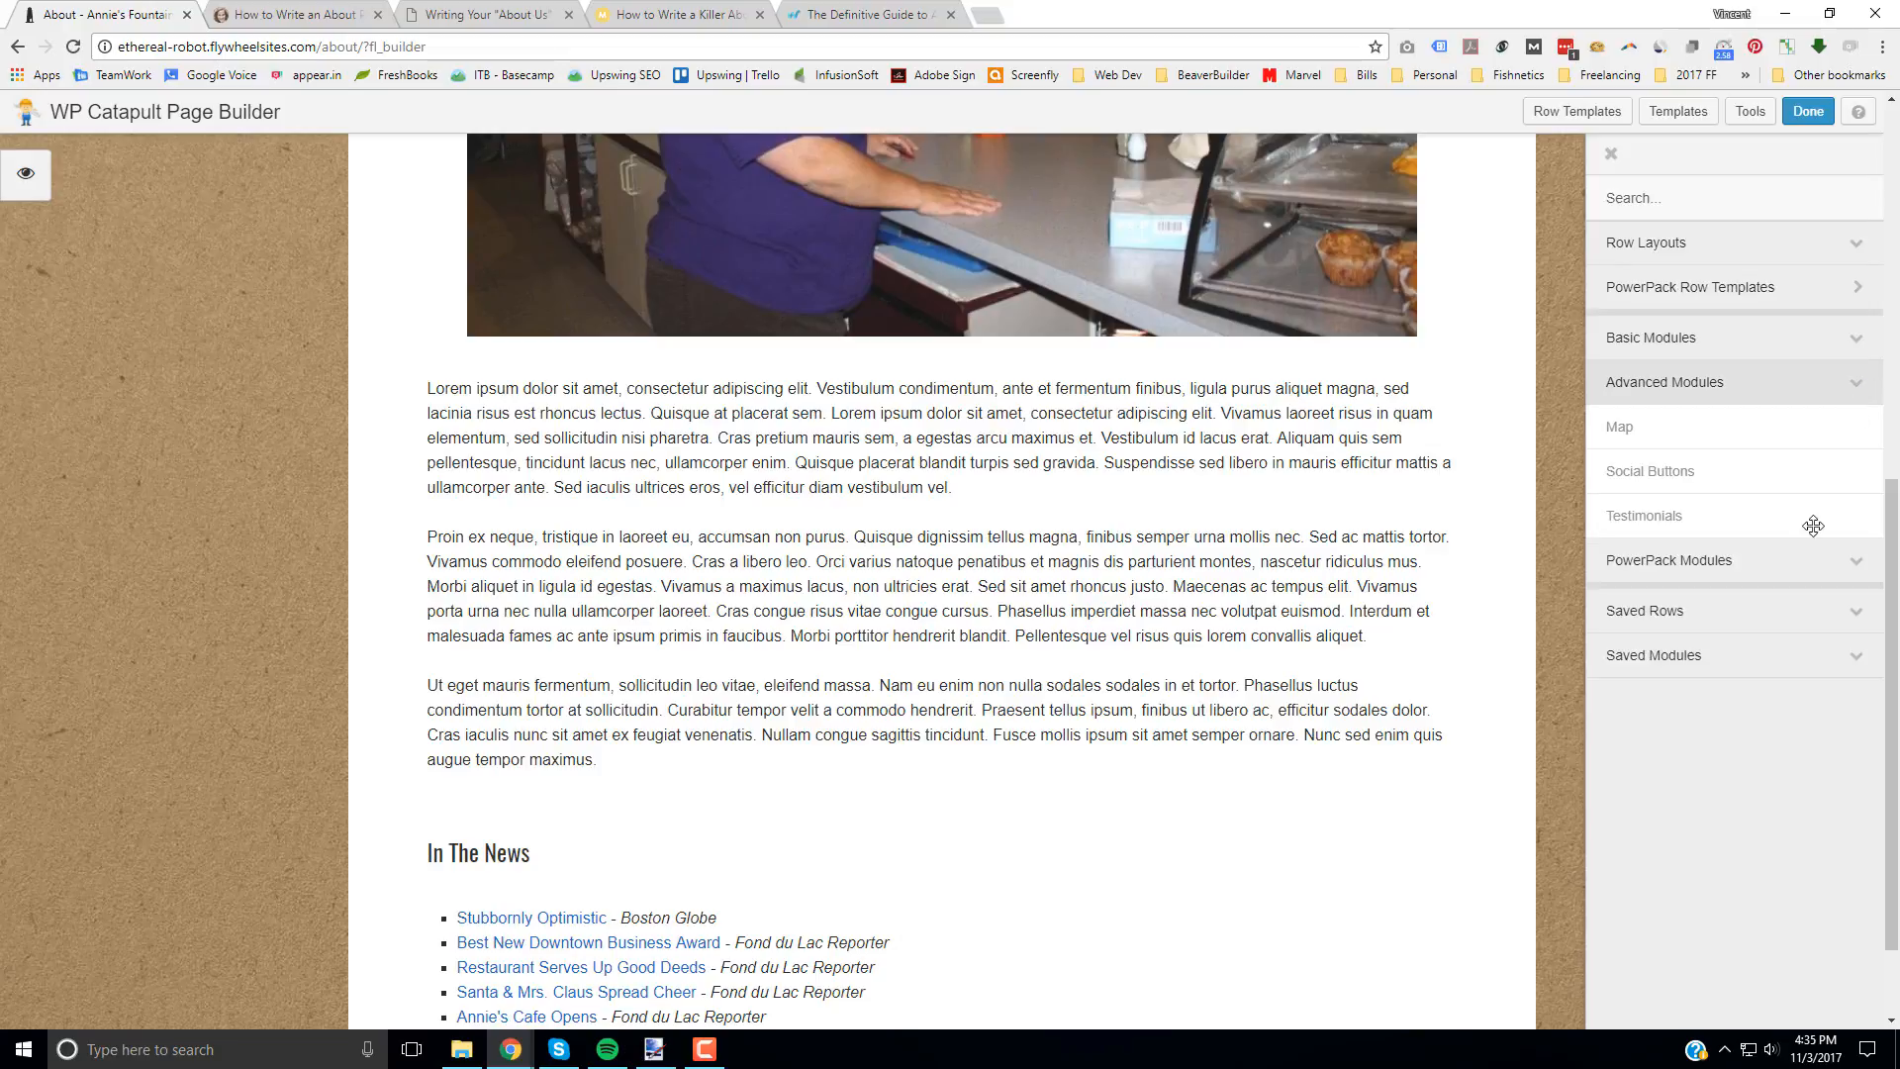
left_click(1860, 390)
left_click(1852, 432)
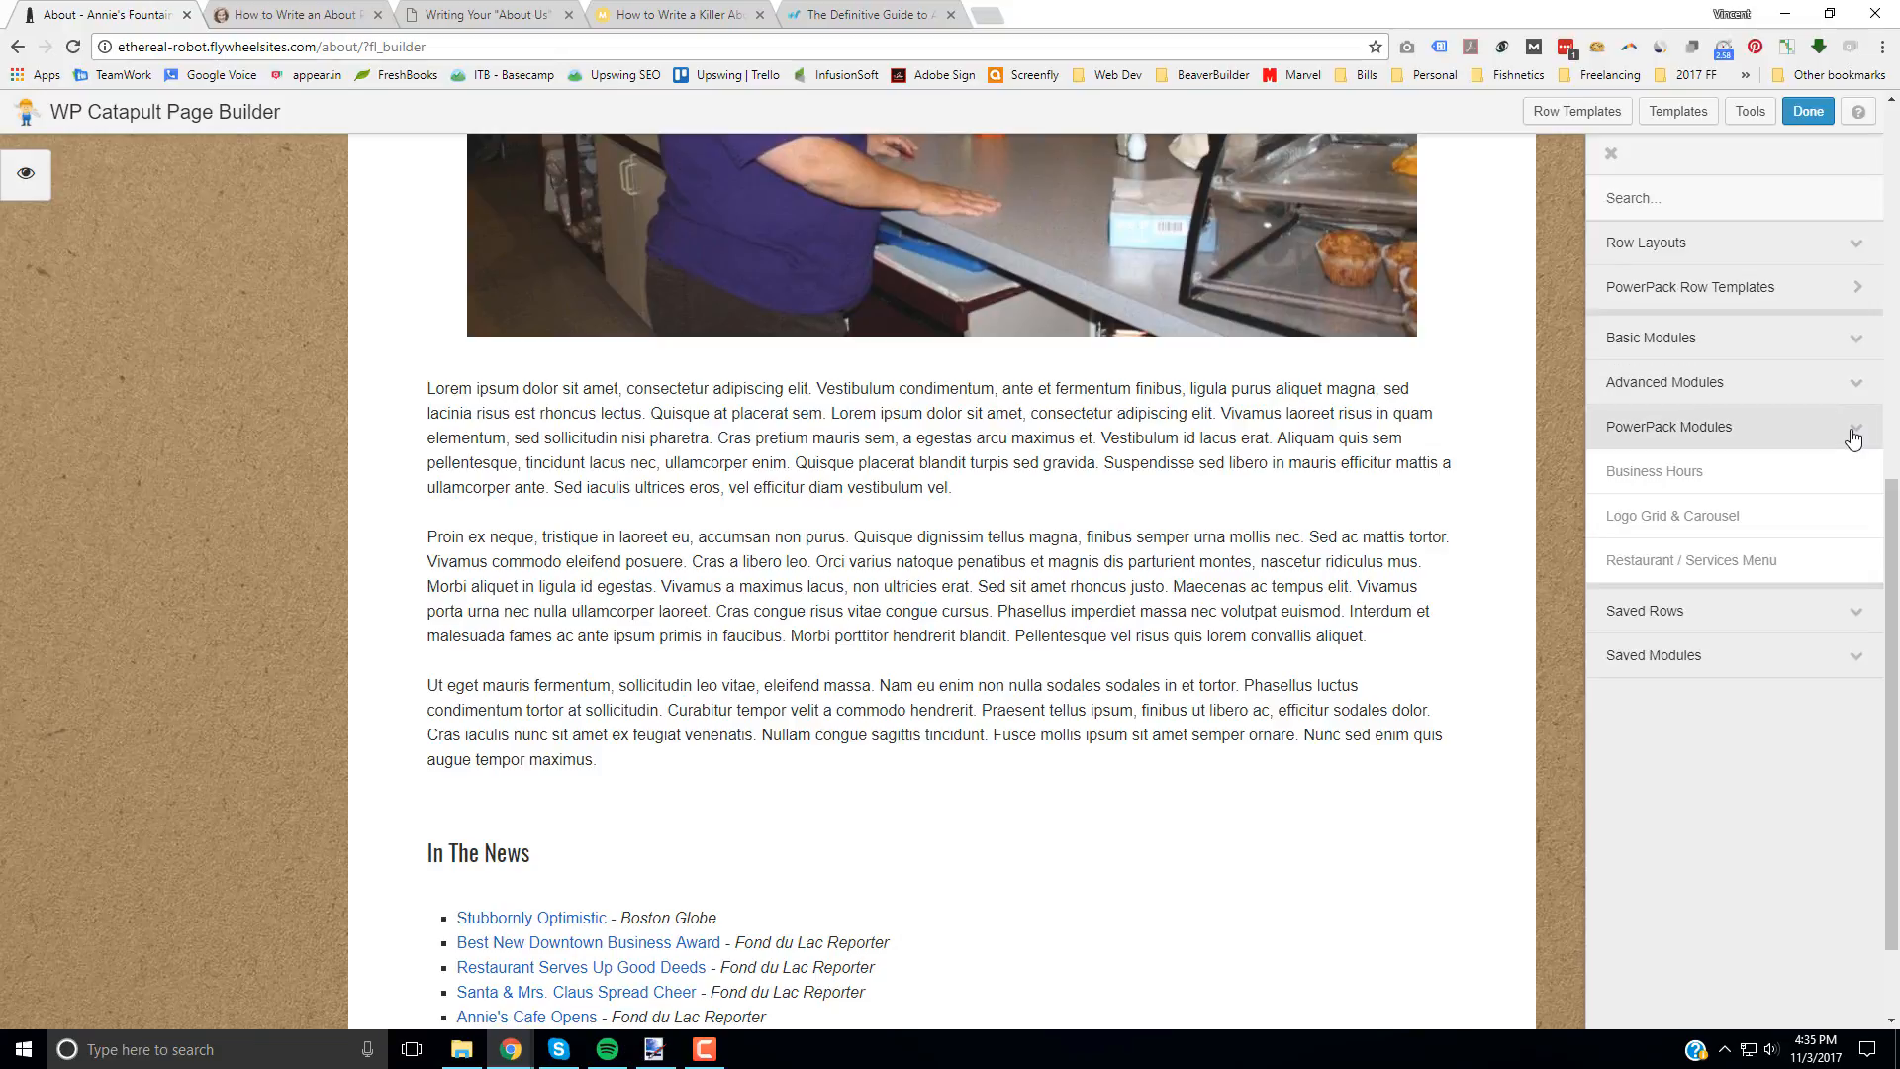
left_click(1854, 438)
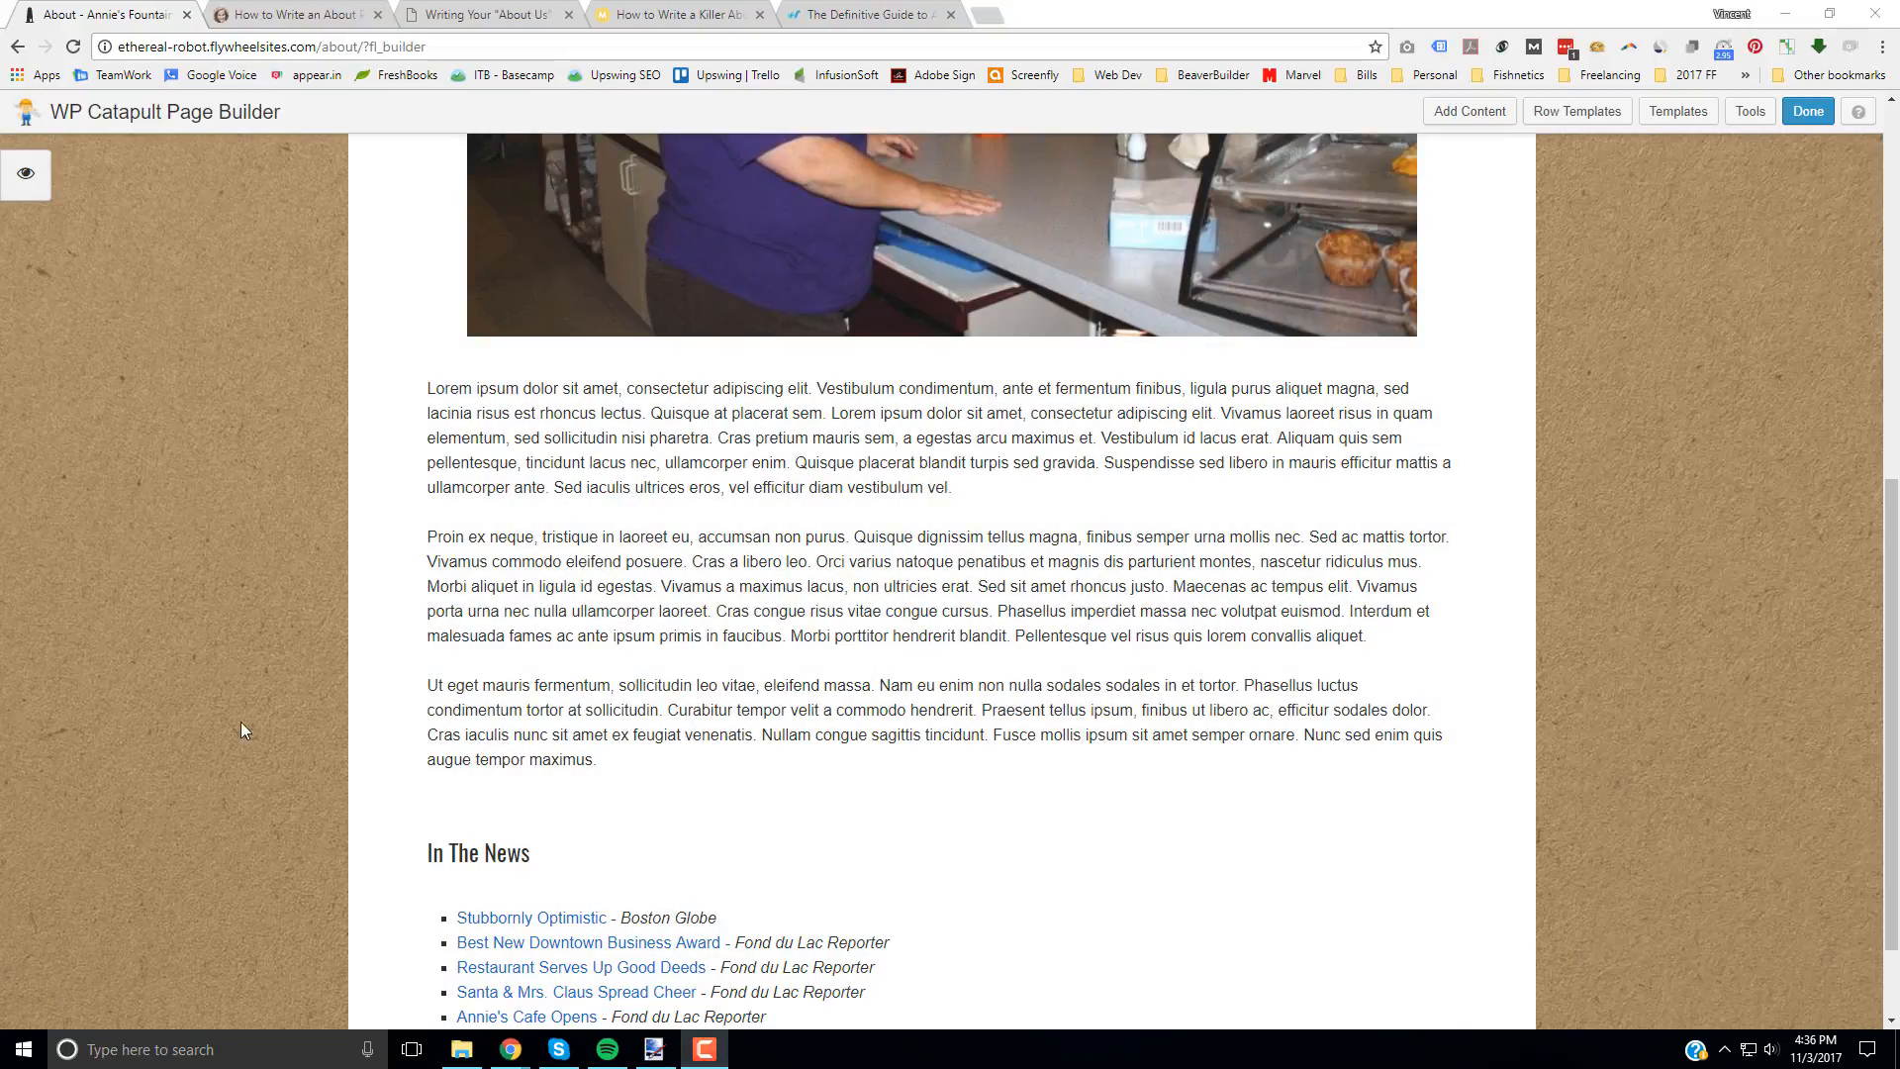
Step: Add a Gallery module between the body text and the In The News section, keeping its layout as Collage
mouse_move(1192, 593)
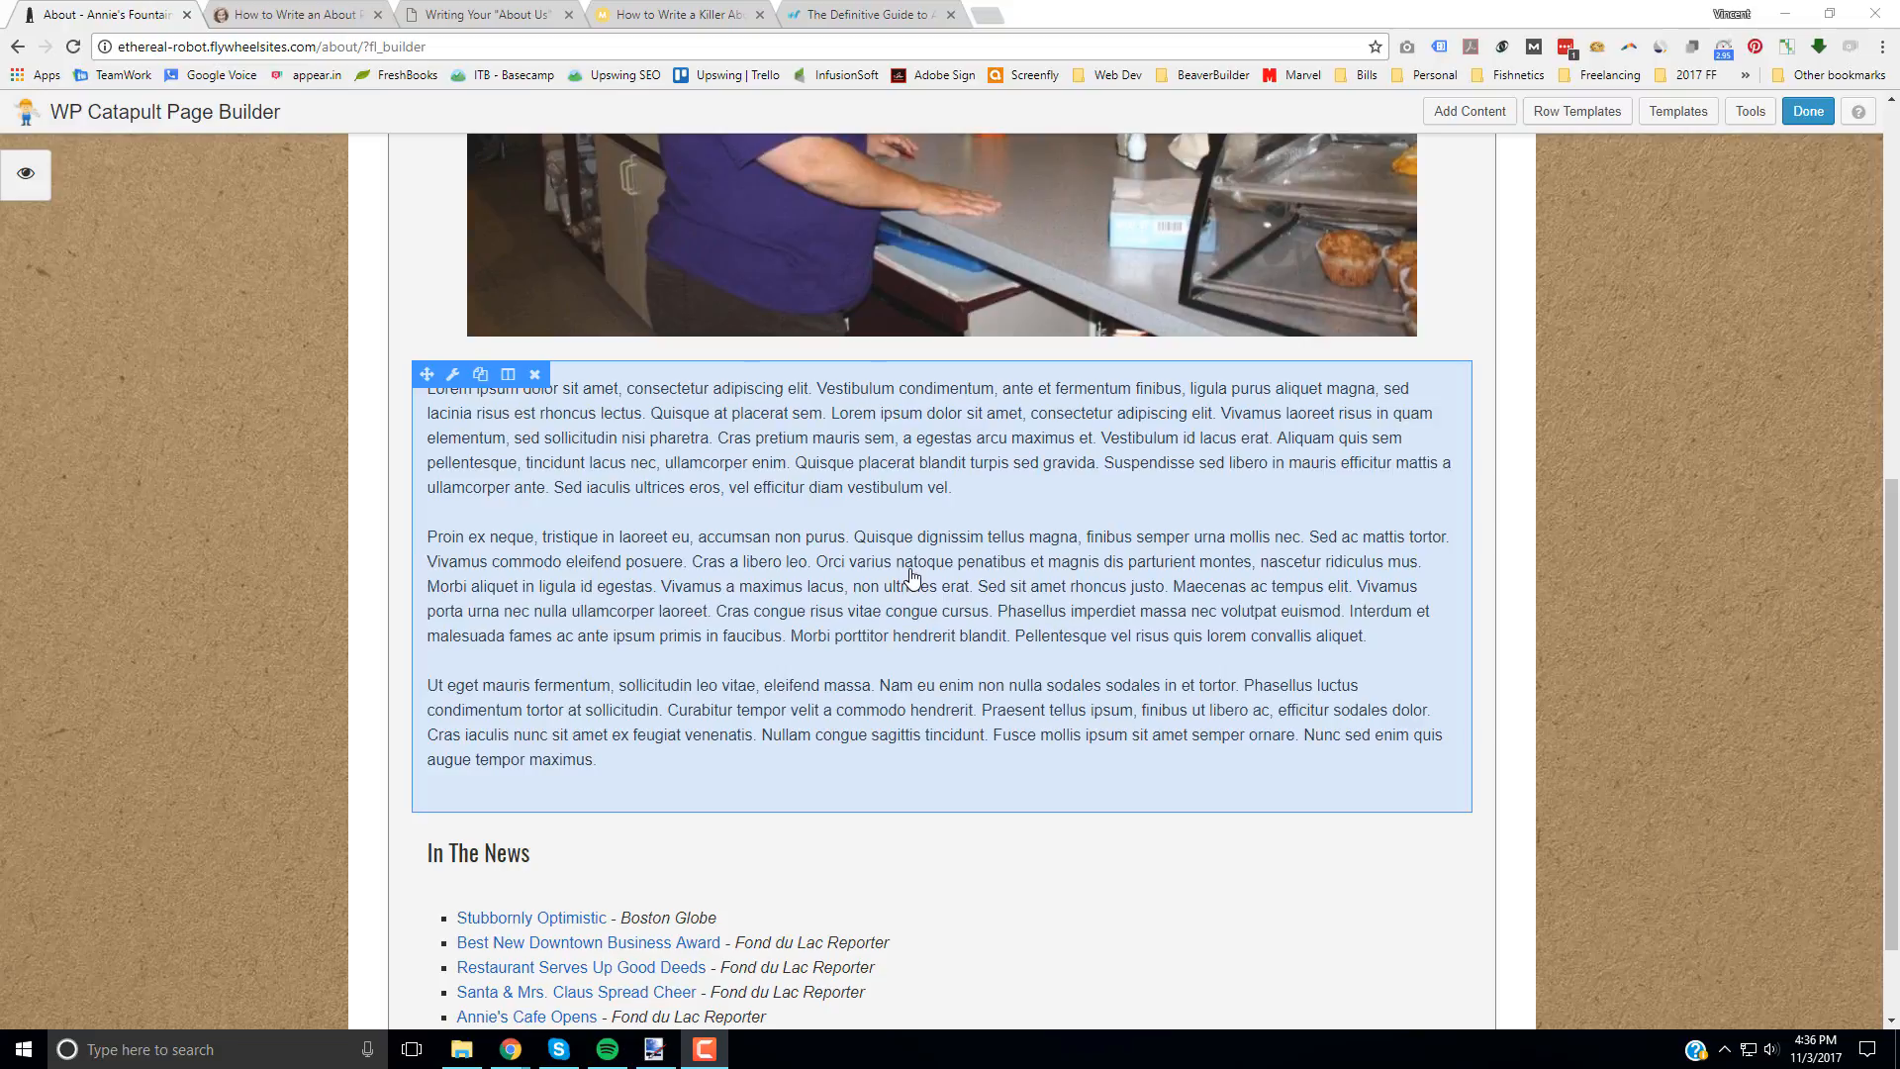
scroll(912, 579, "up", 1)
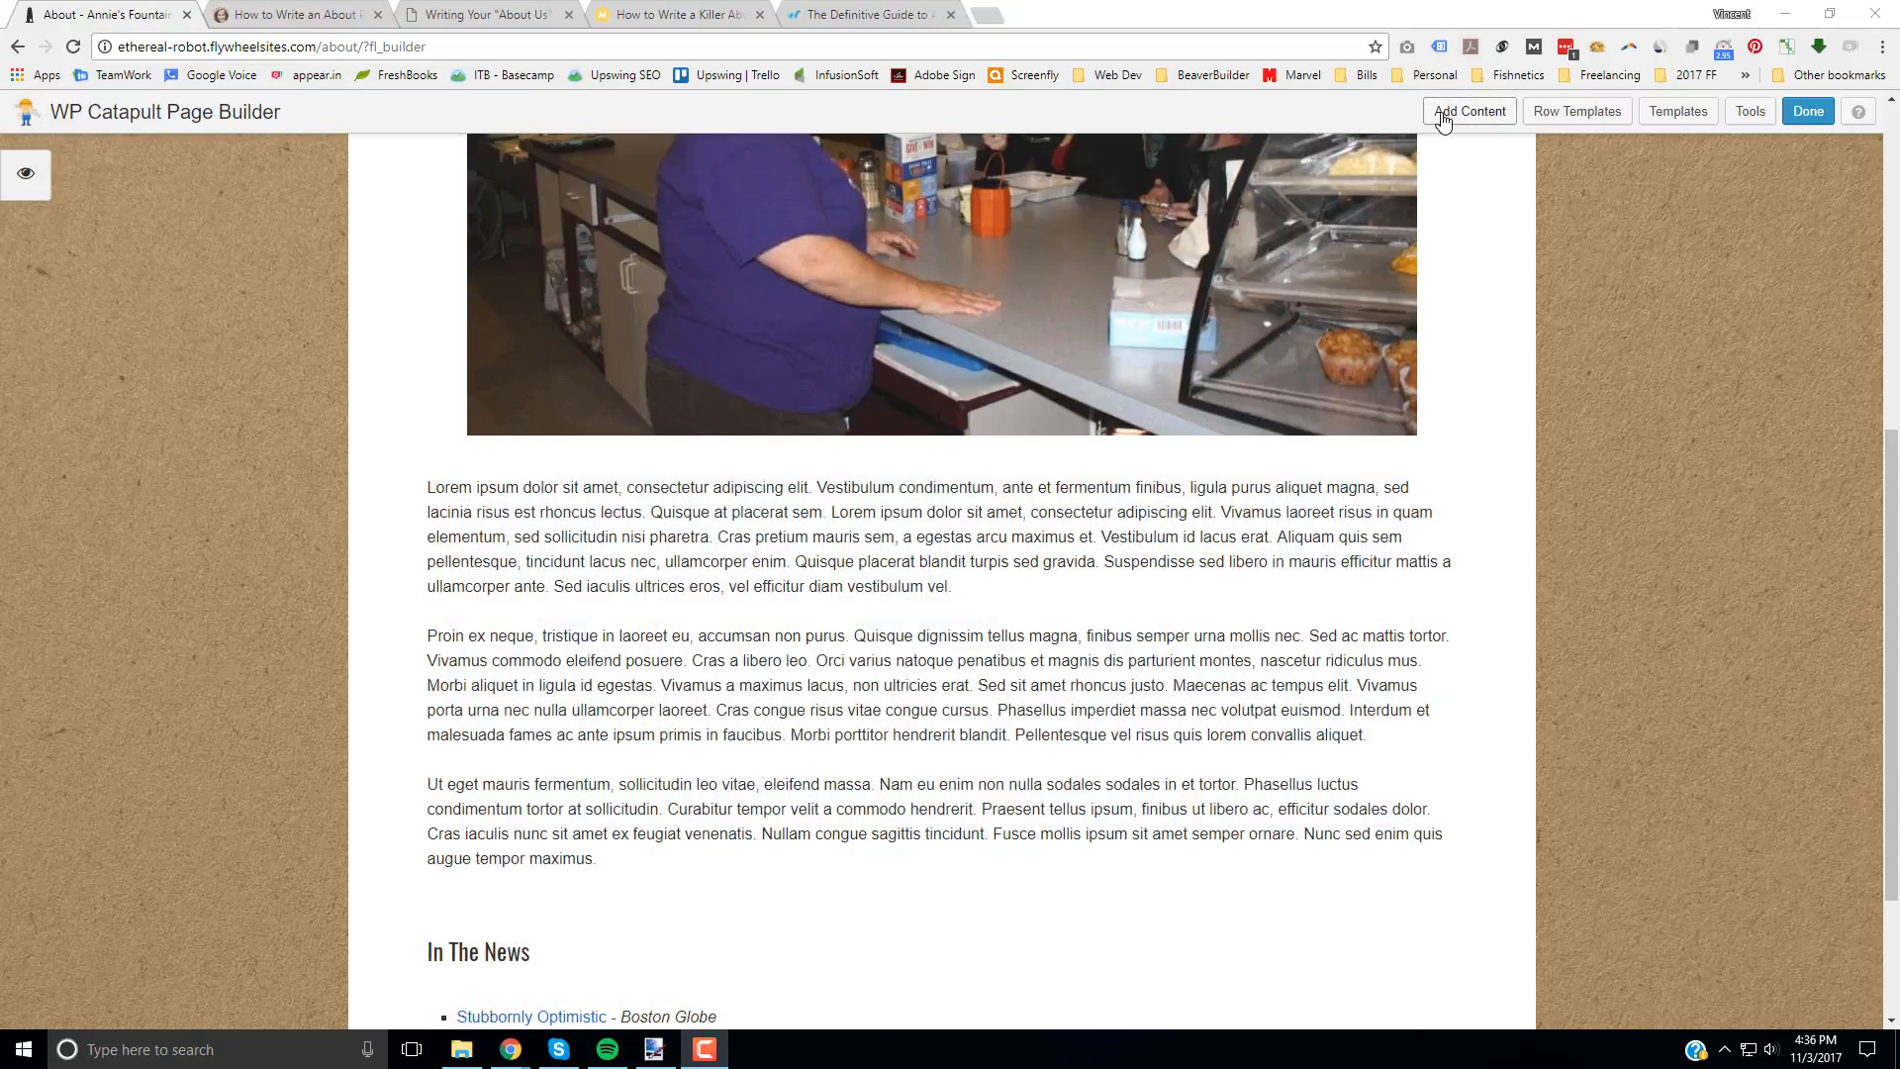
left_click(1463, 119)
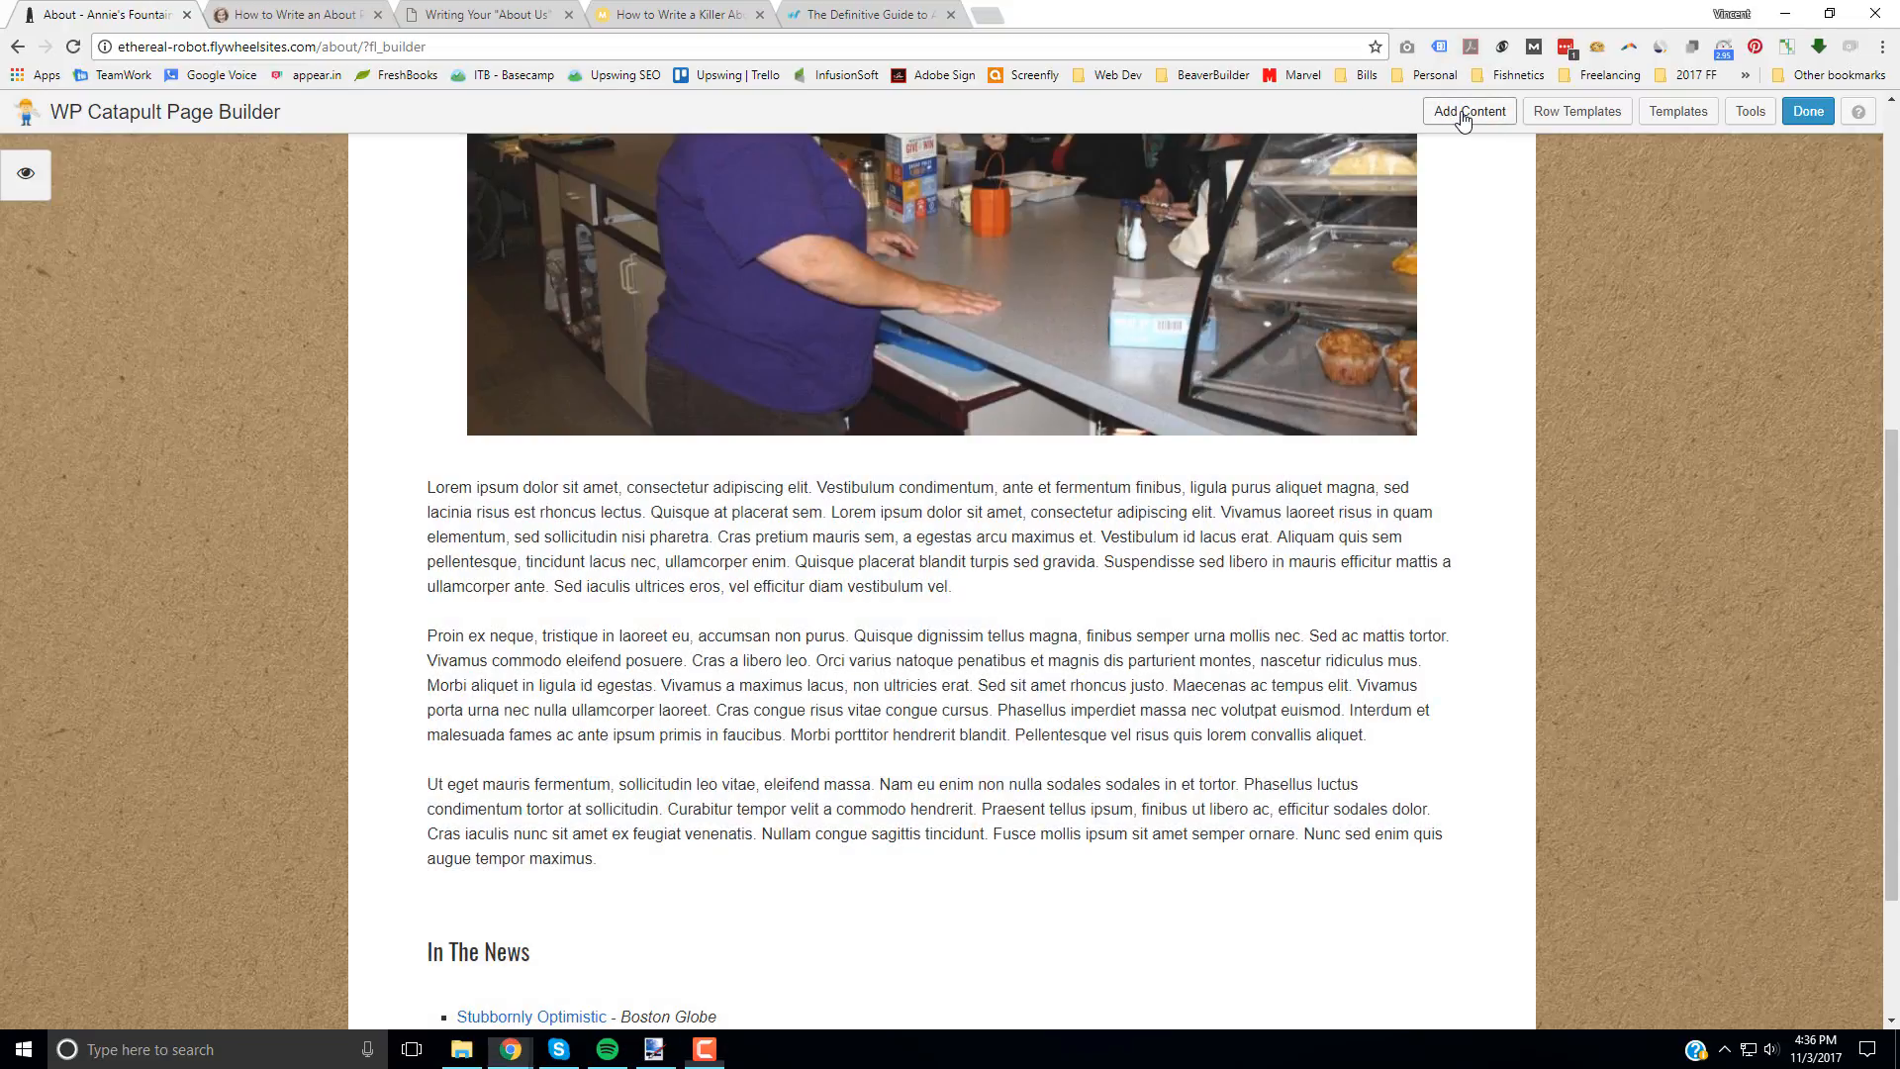
left_click(1462, 114)
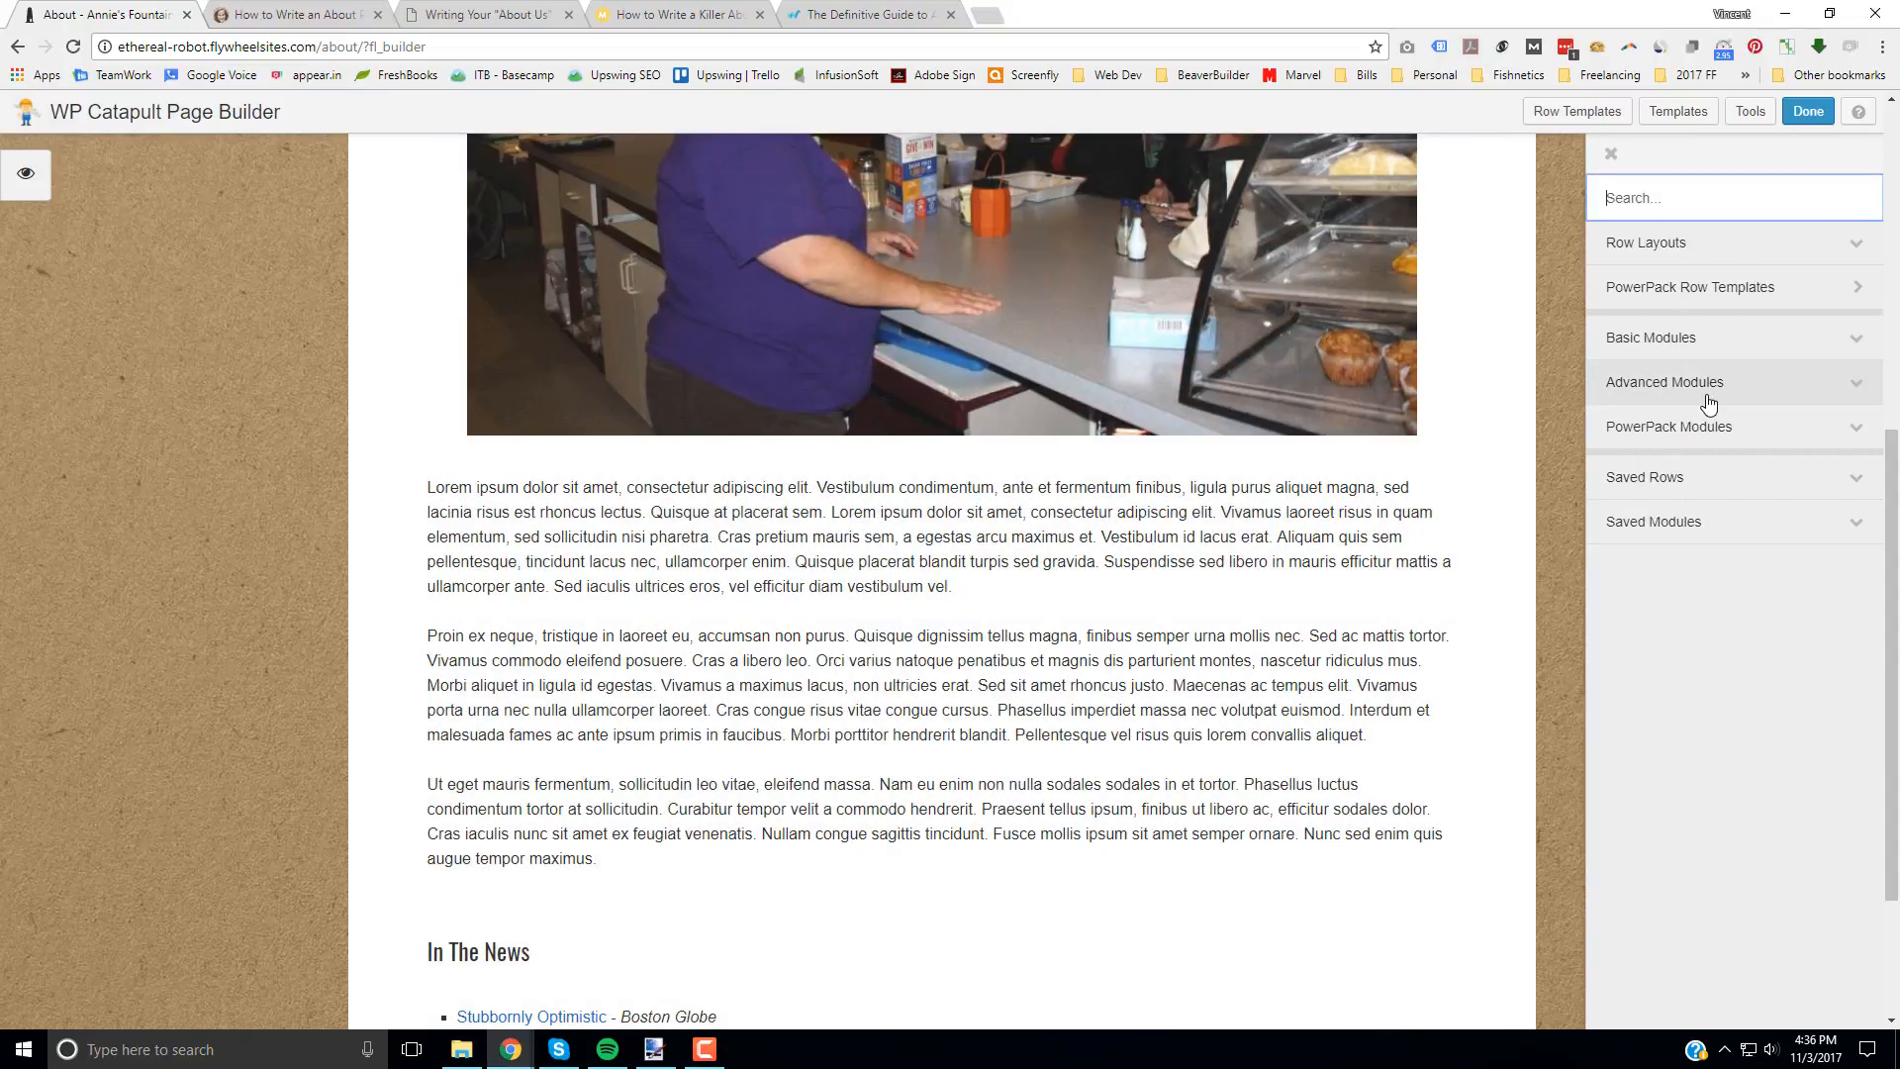
left_click(1708, 399)
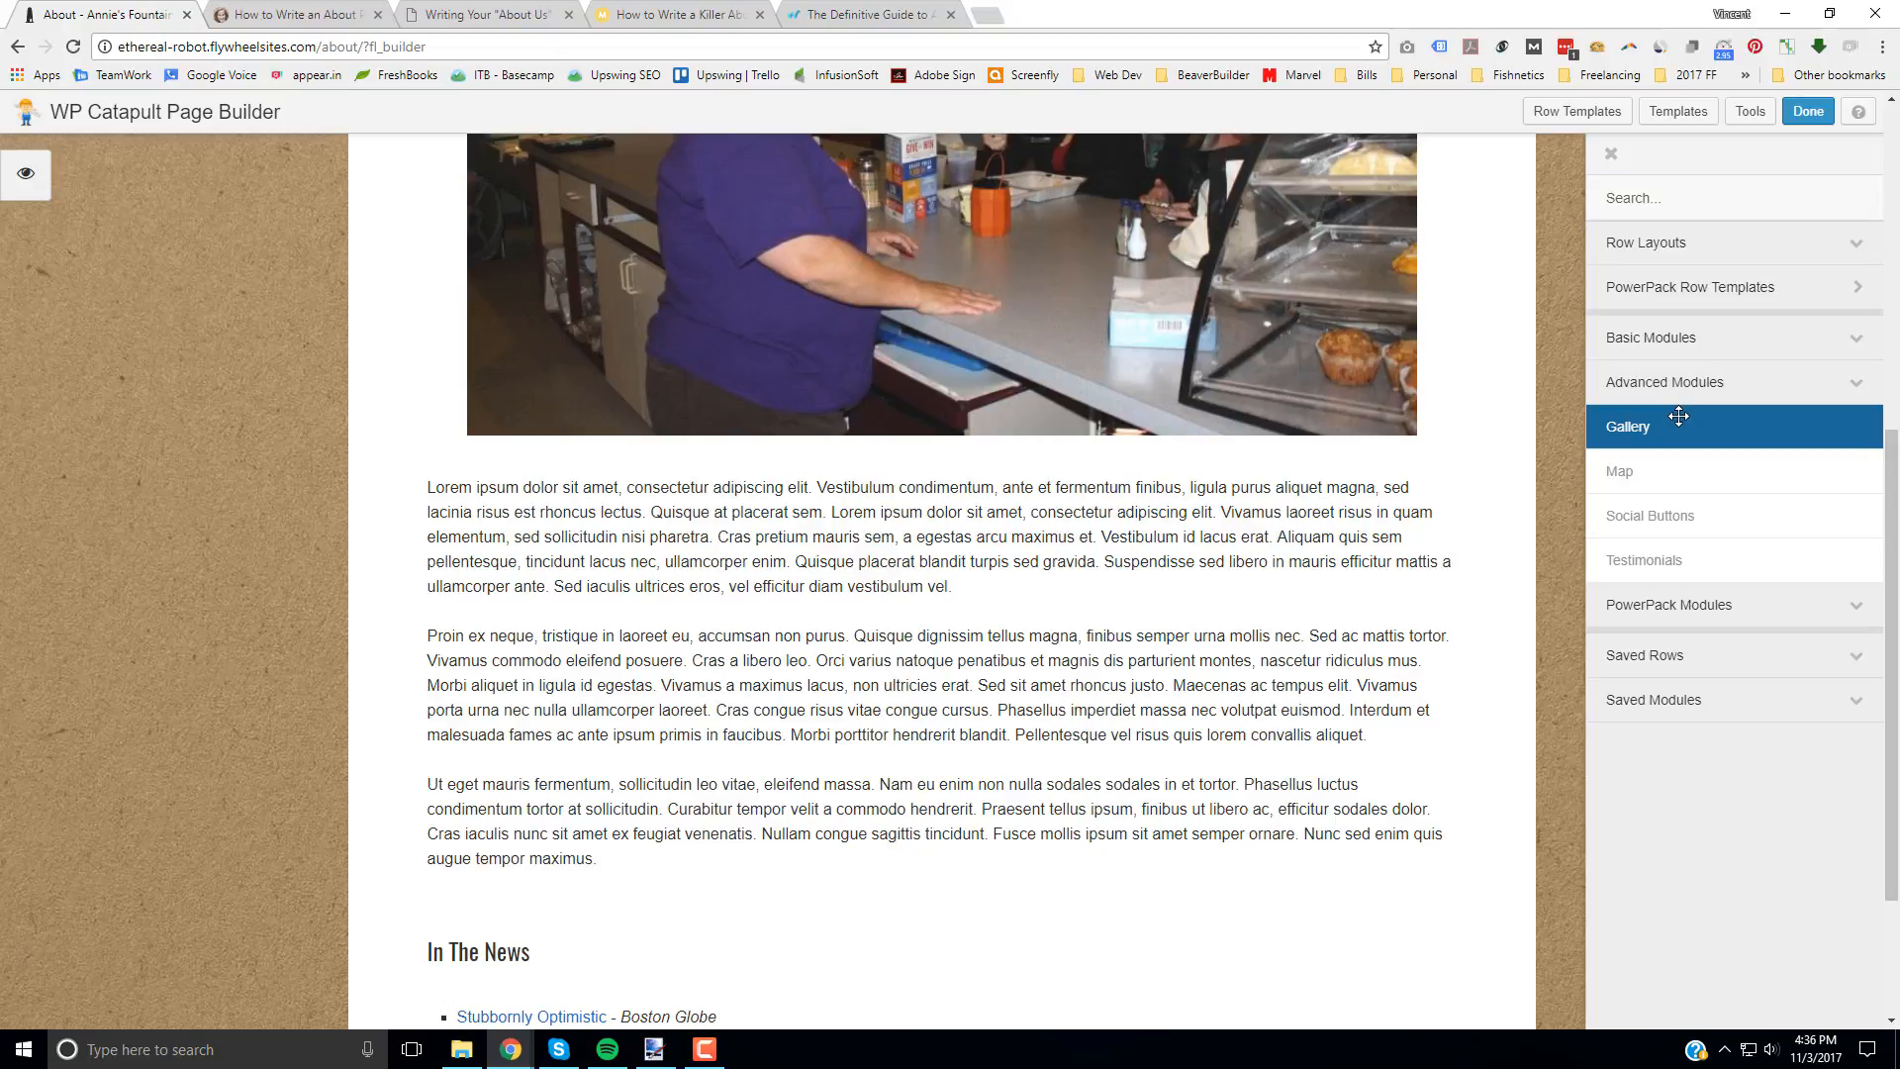
left_click_drag(1701, 430, 893, 848)
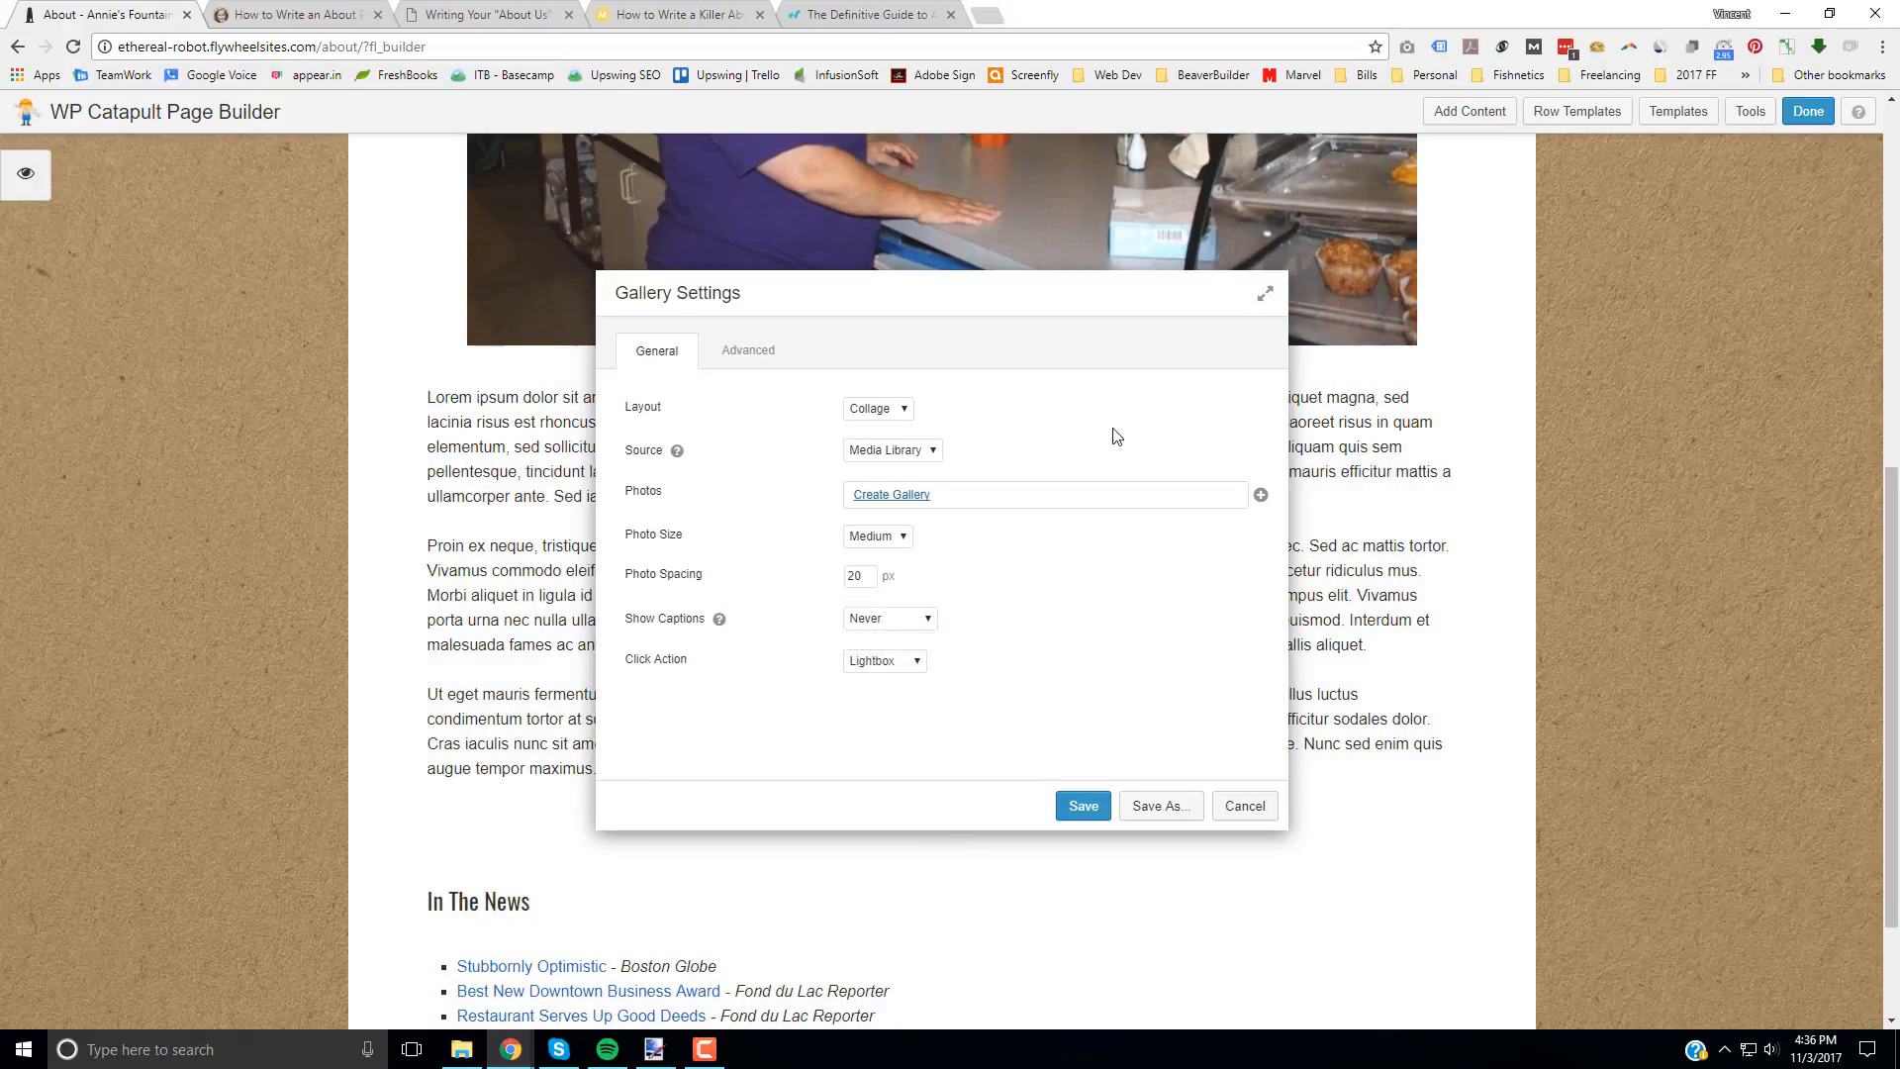
left_click(871, 408)
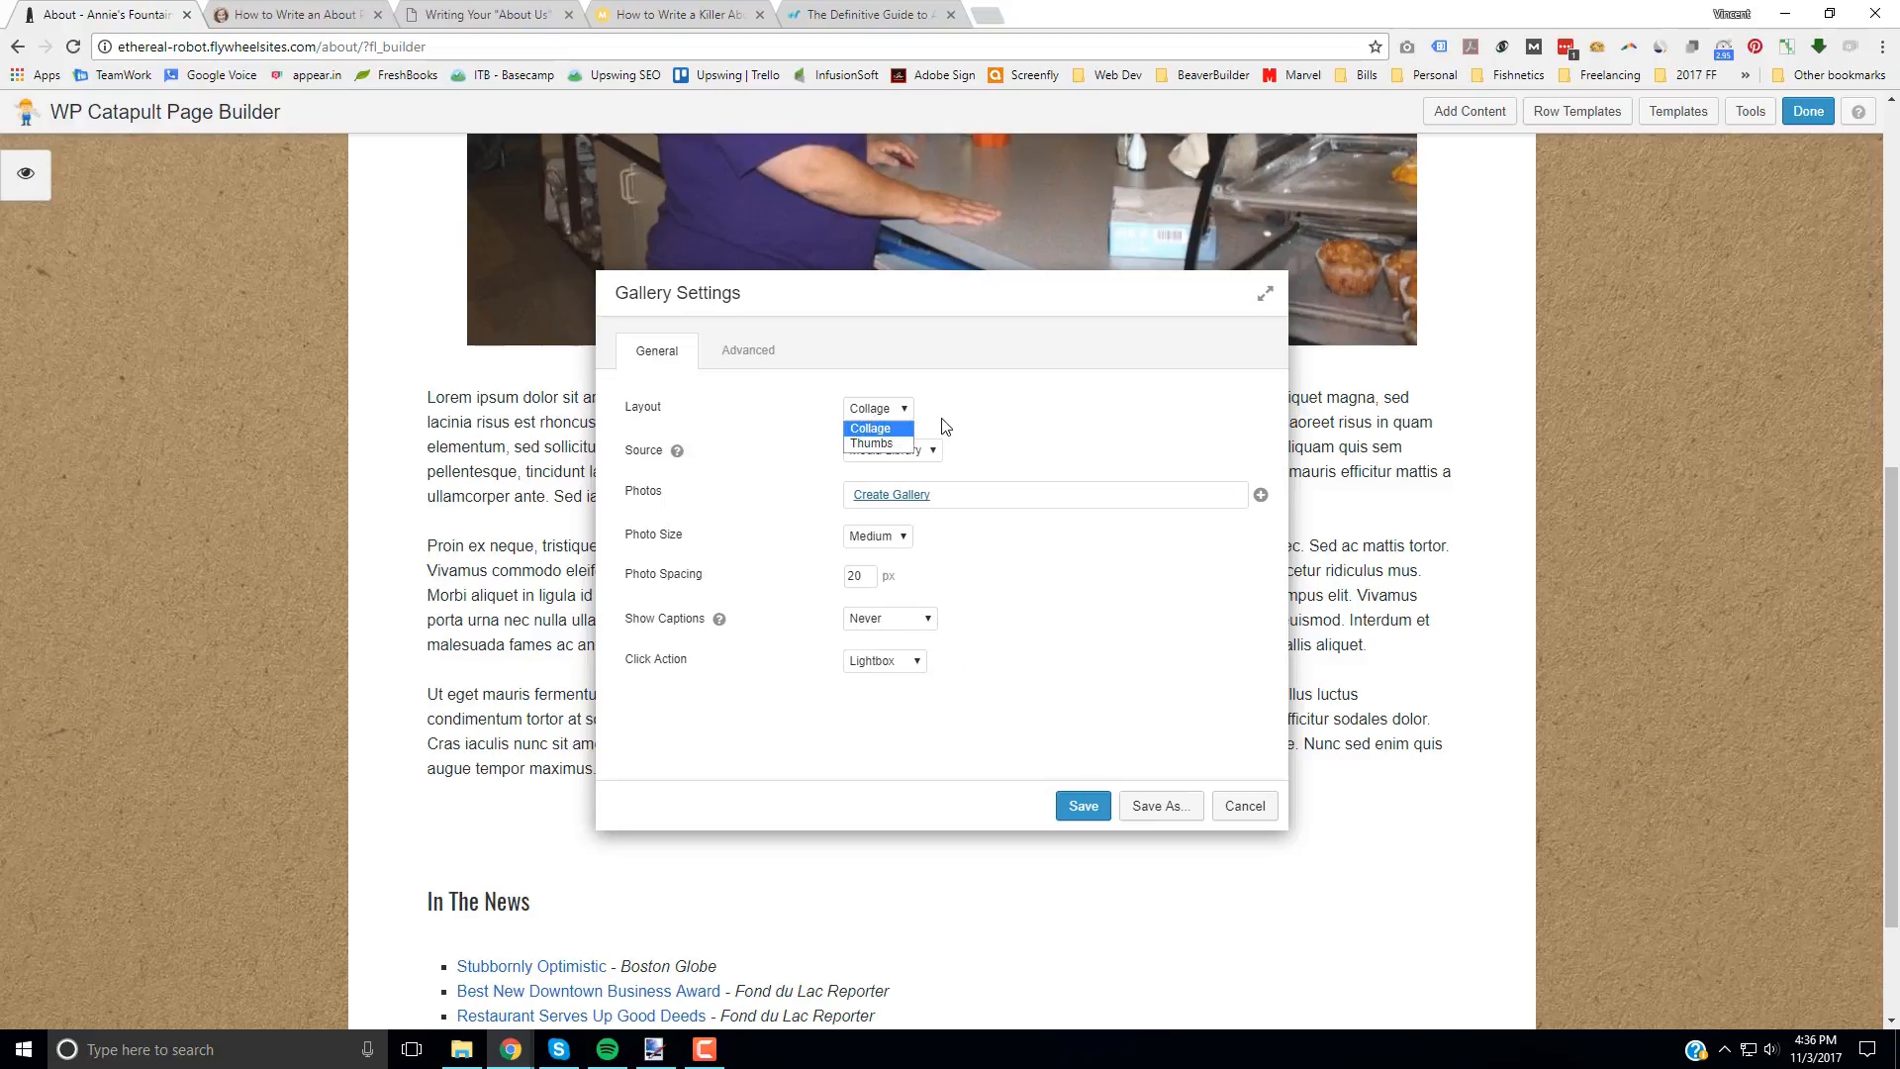
left_click(699, 418)
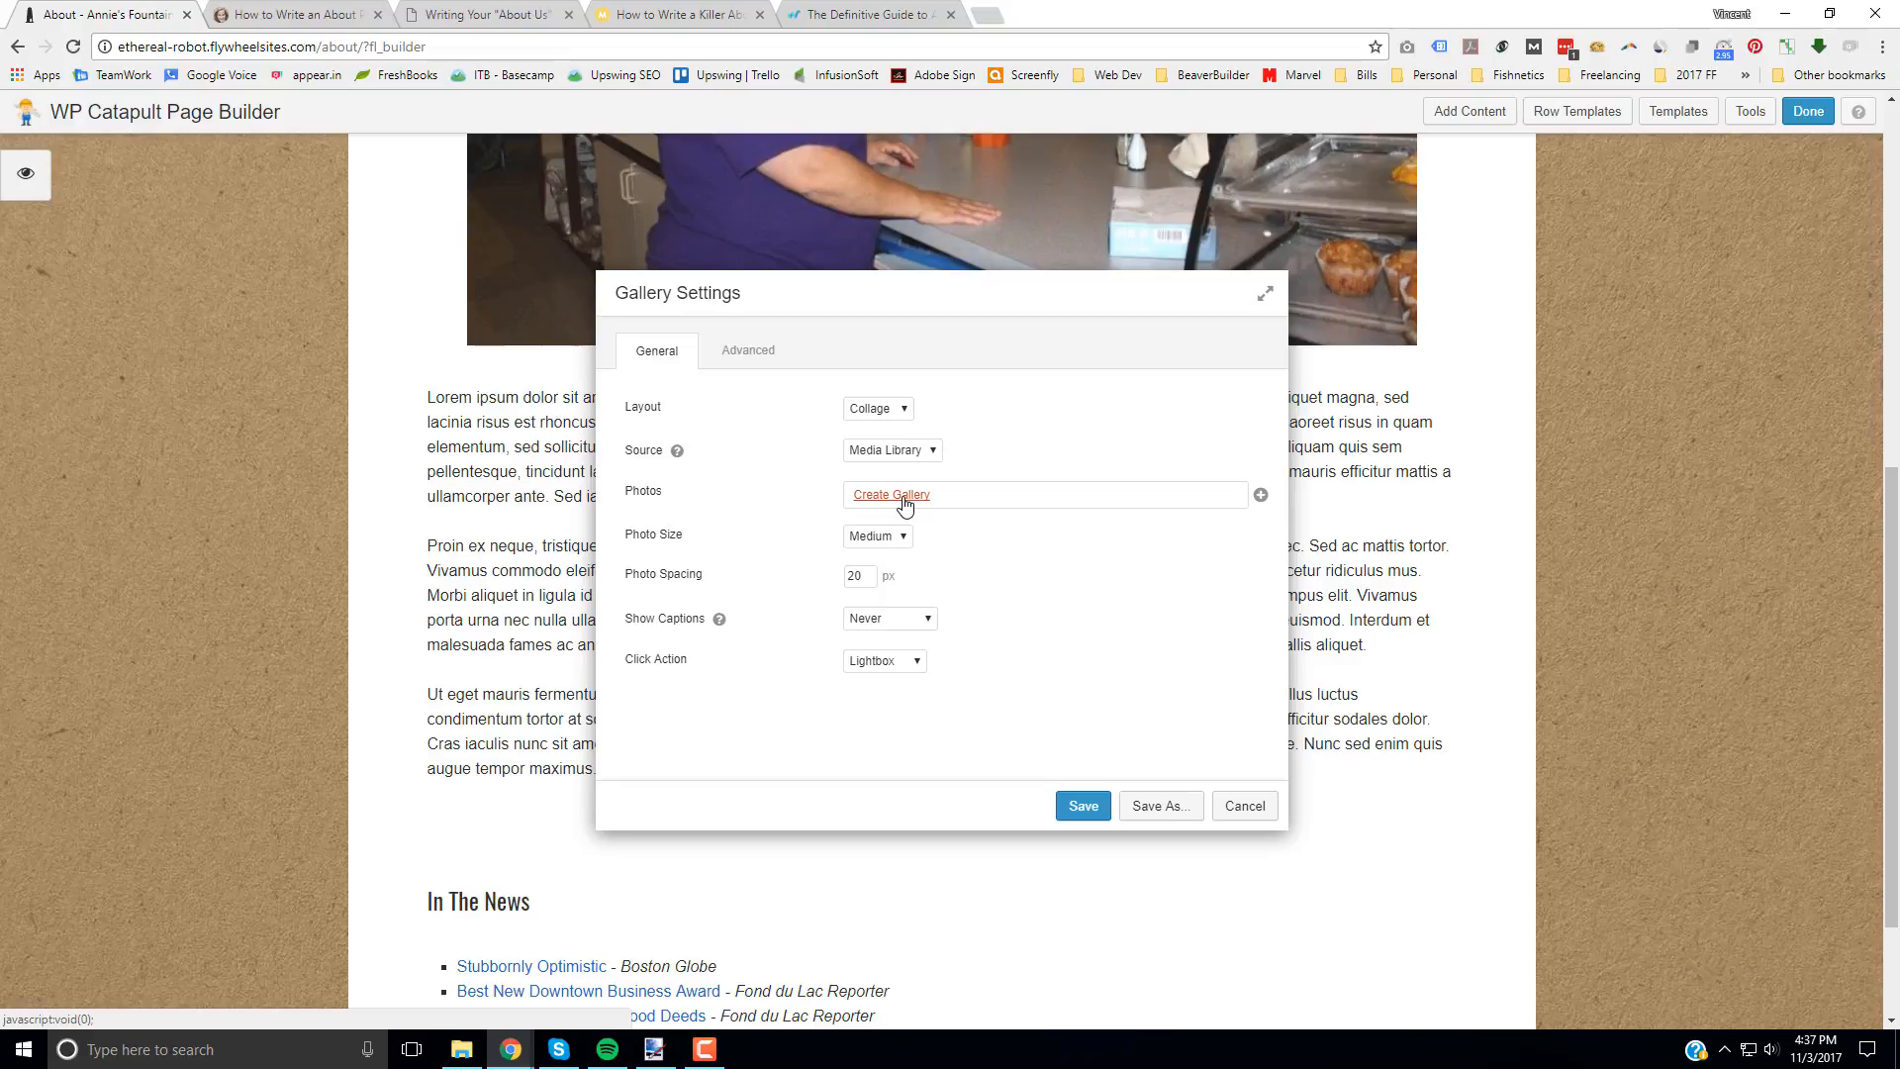
Step: Start creating the gallery and upload the seven images from "antique coffee pots.jpg" through "Smiling kitchen staff.jpg" in the "Images for site" folder
left_click(1047, 521)
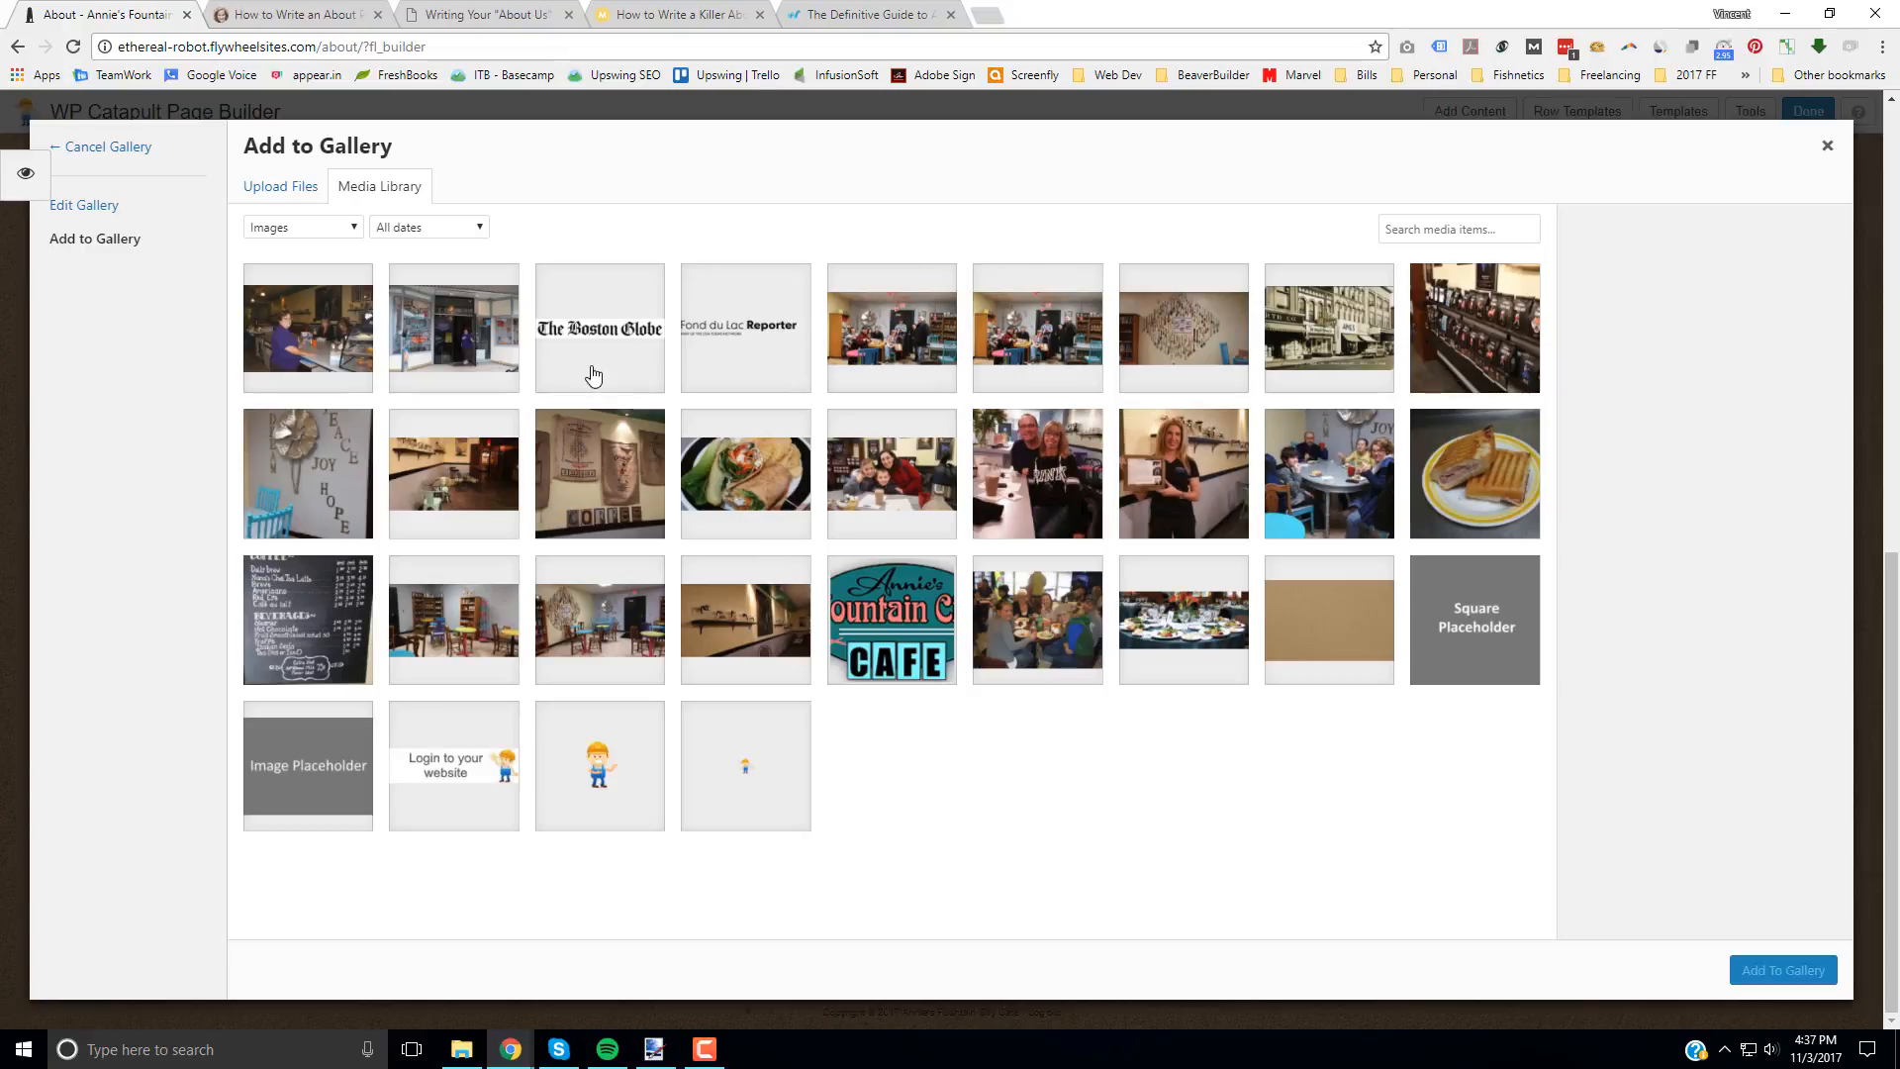
left_click(286, 194)
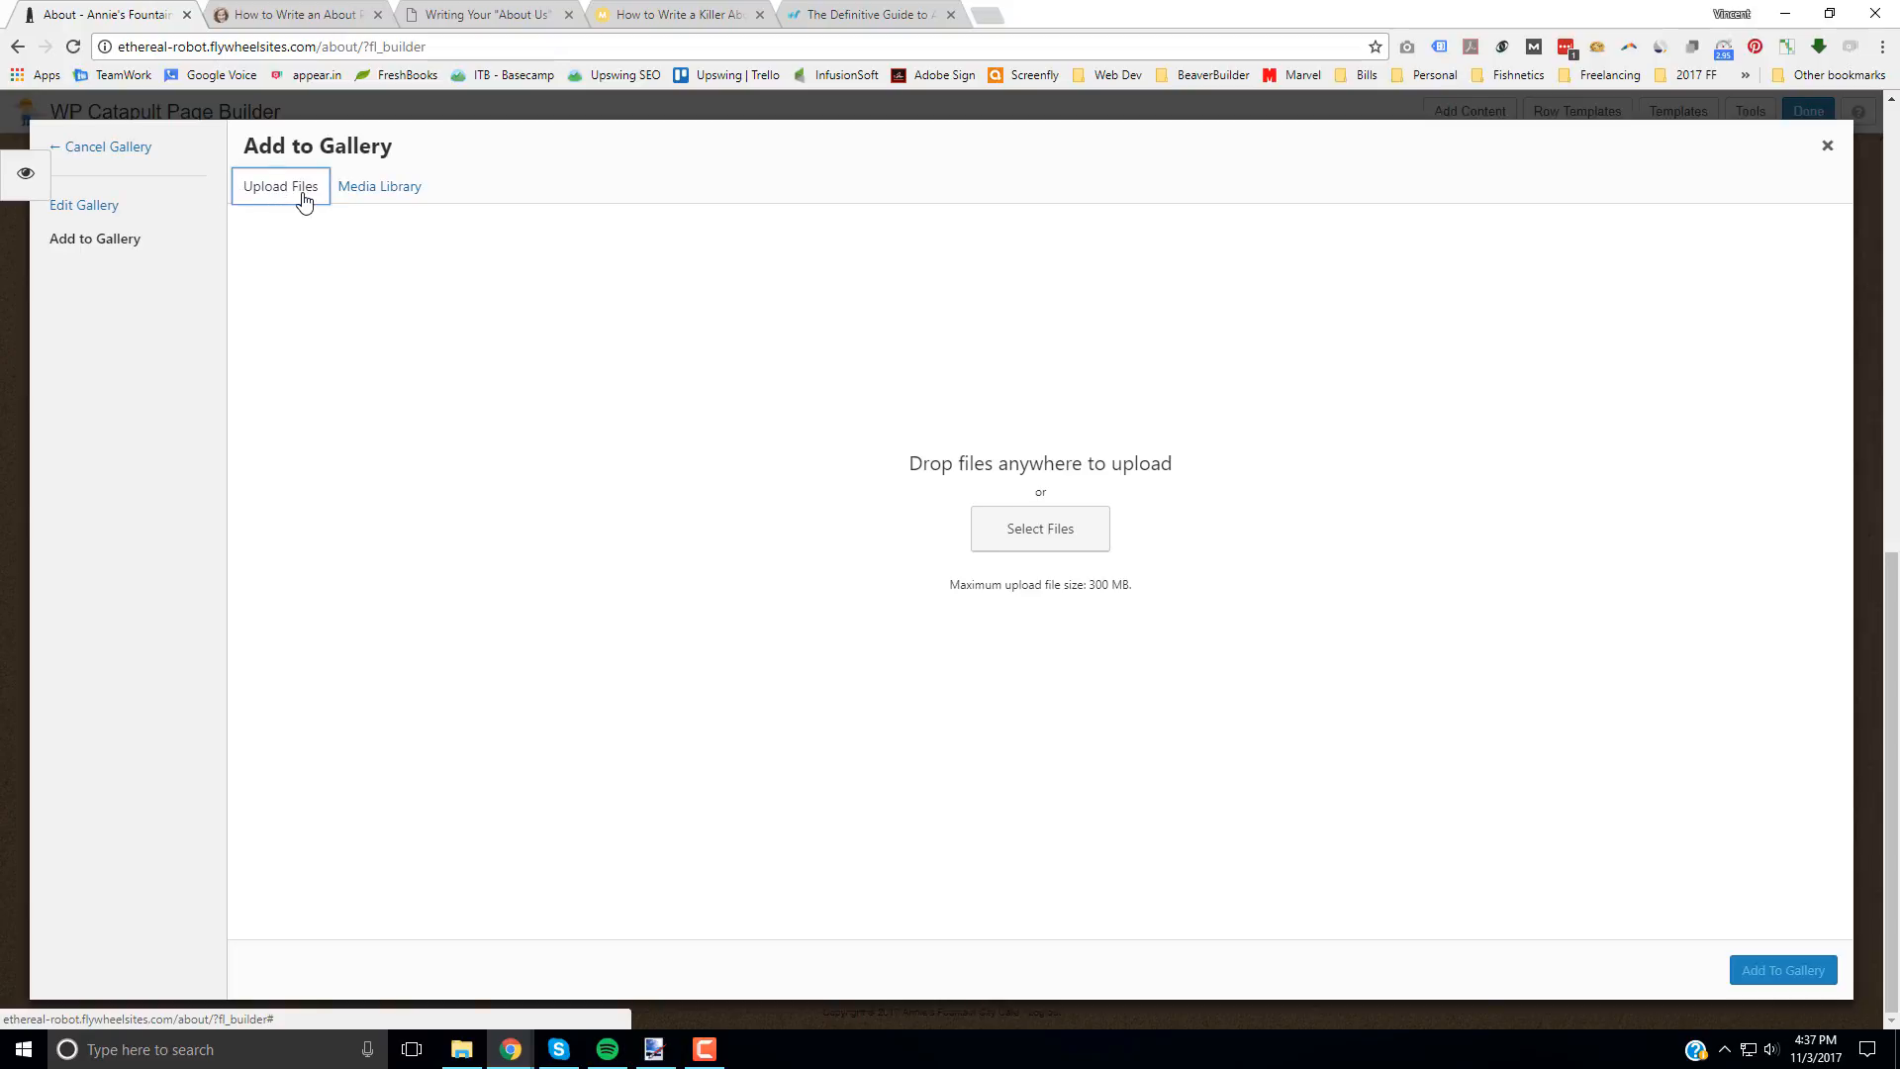
left_click(1064, 545)
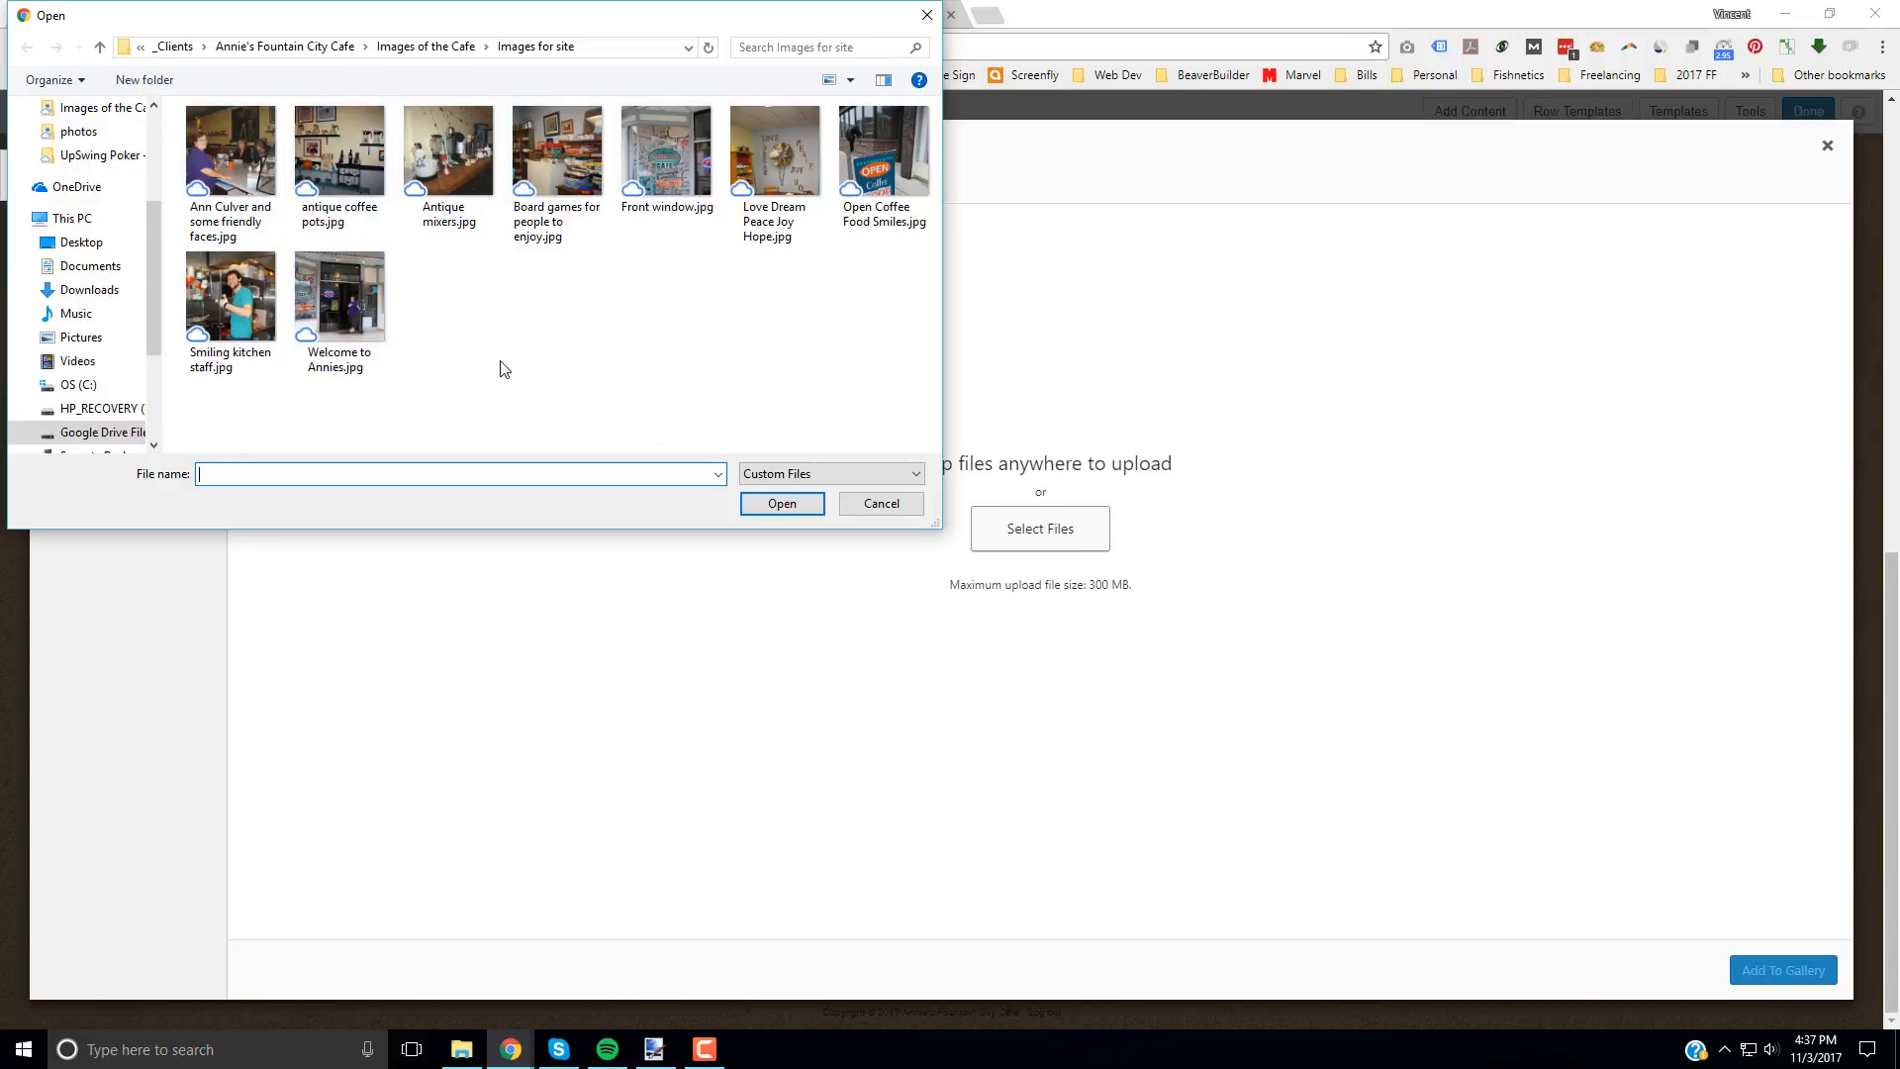
left_click(366, 164)
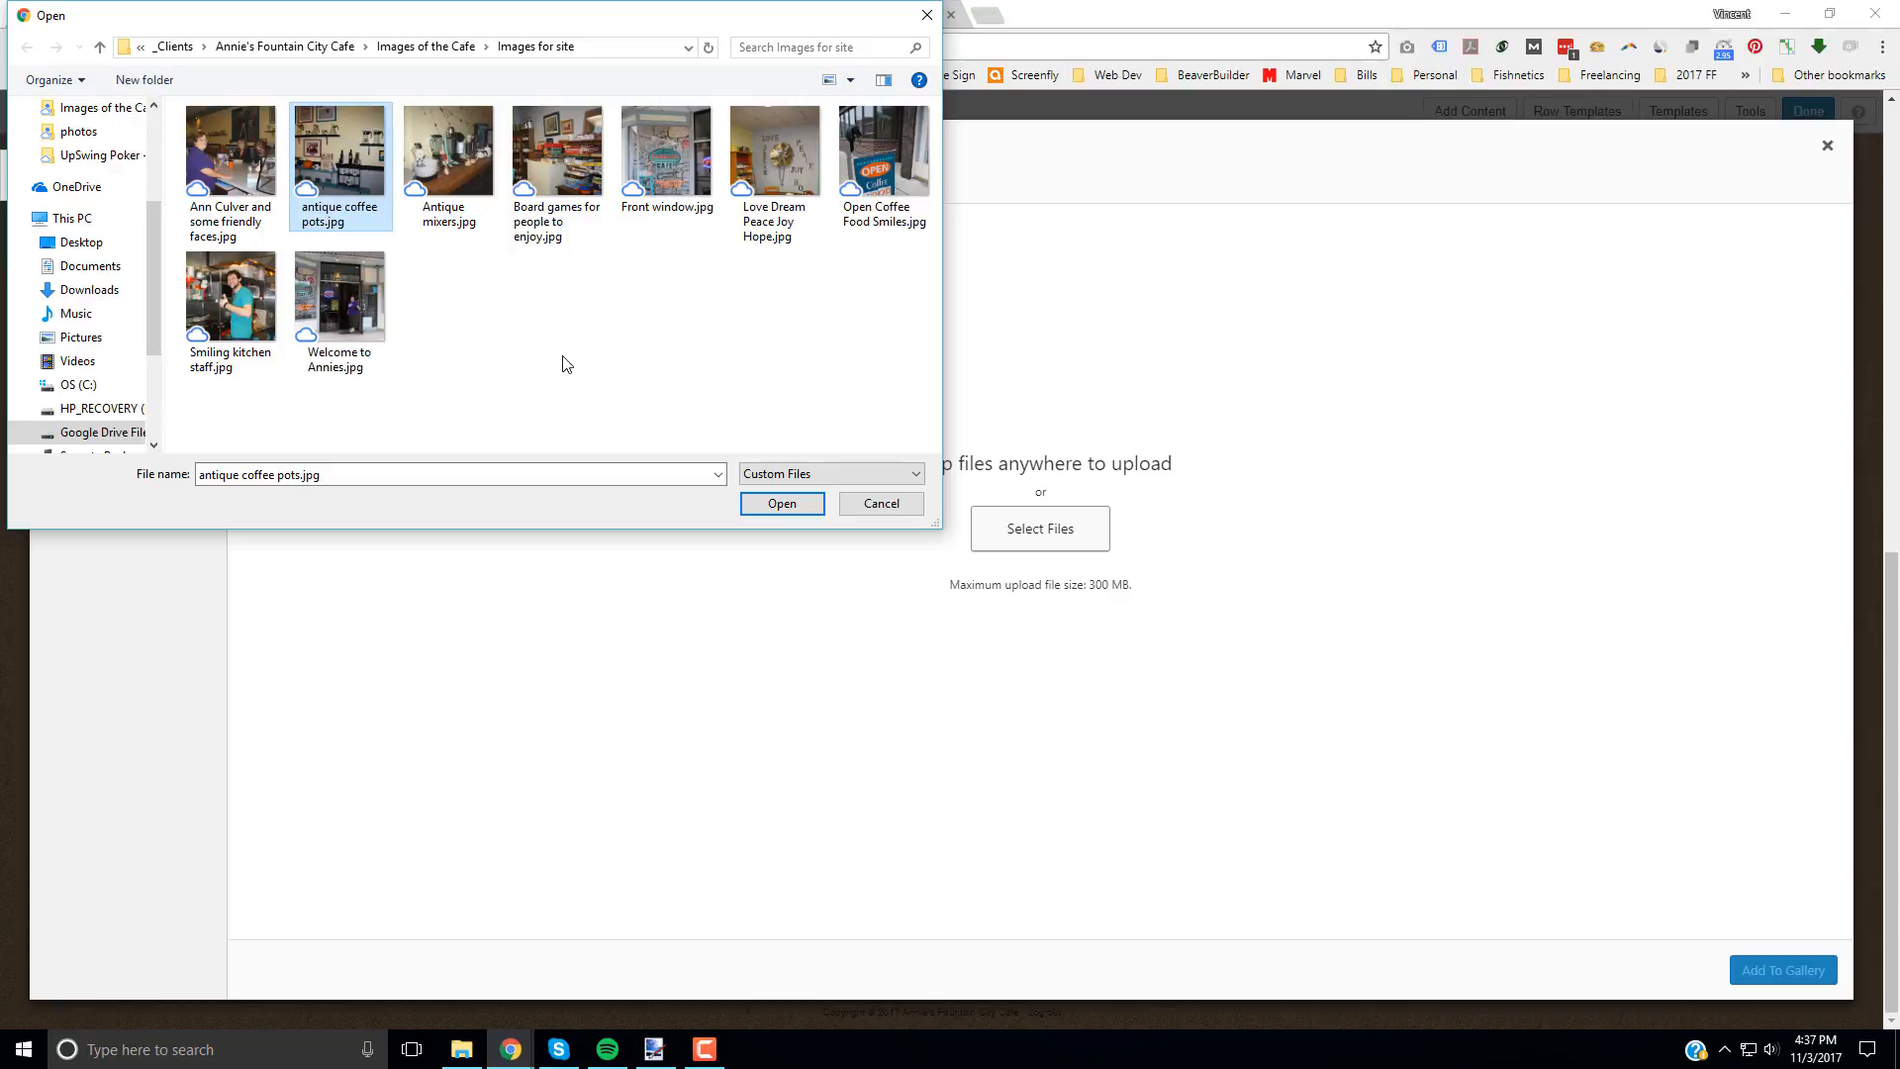
left_click(492, 173, "ctrl")
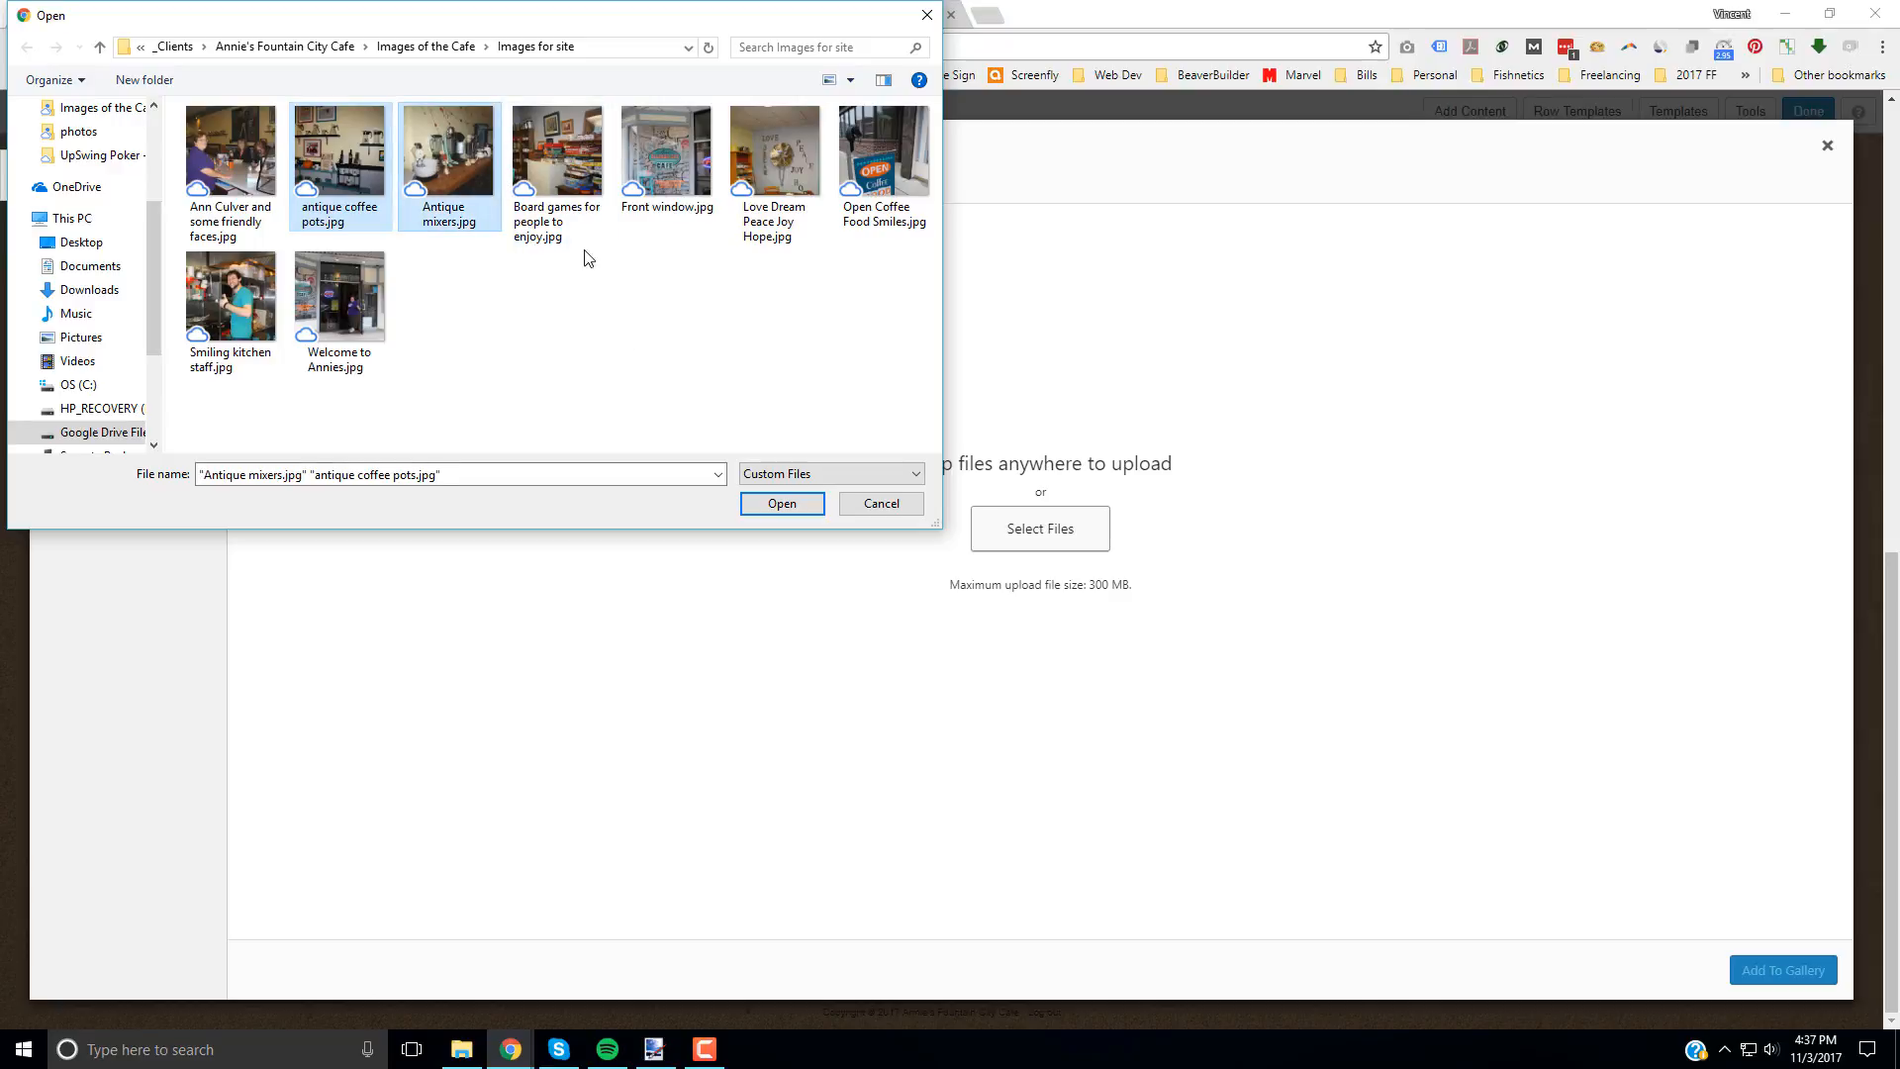
left_click(571, 193, "ctrl")
left_click(666, 163, "ctrl")
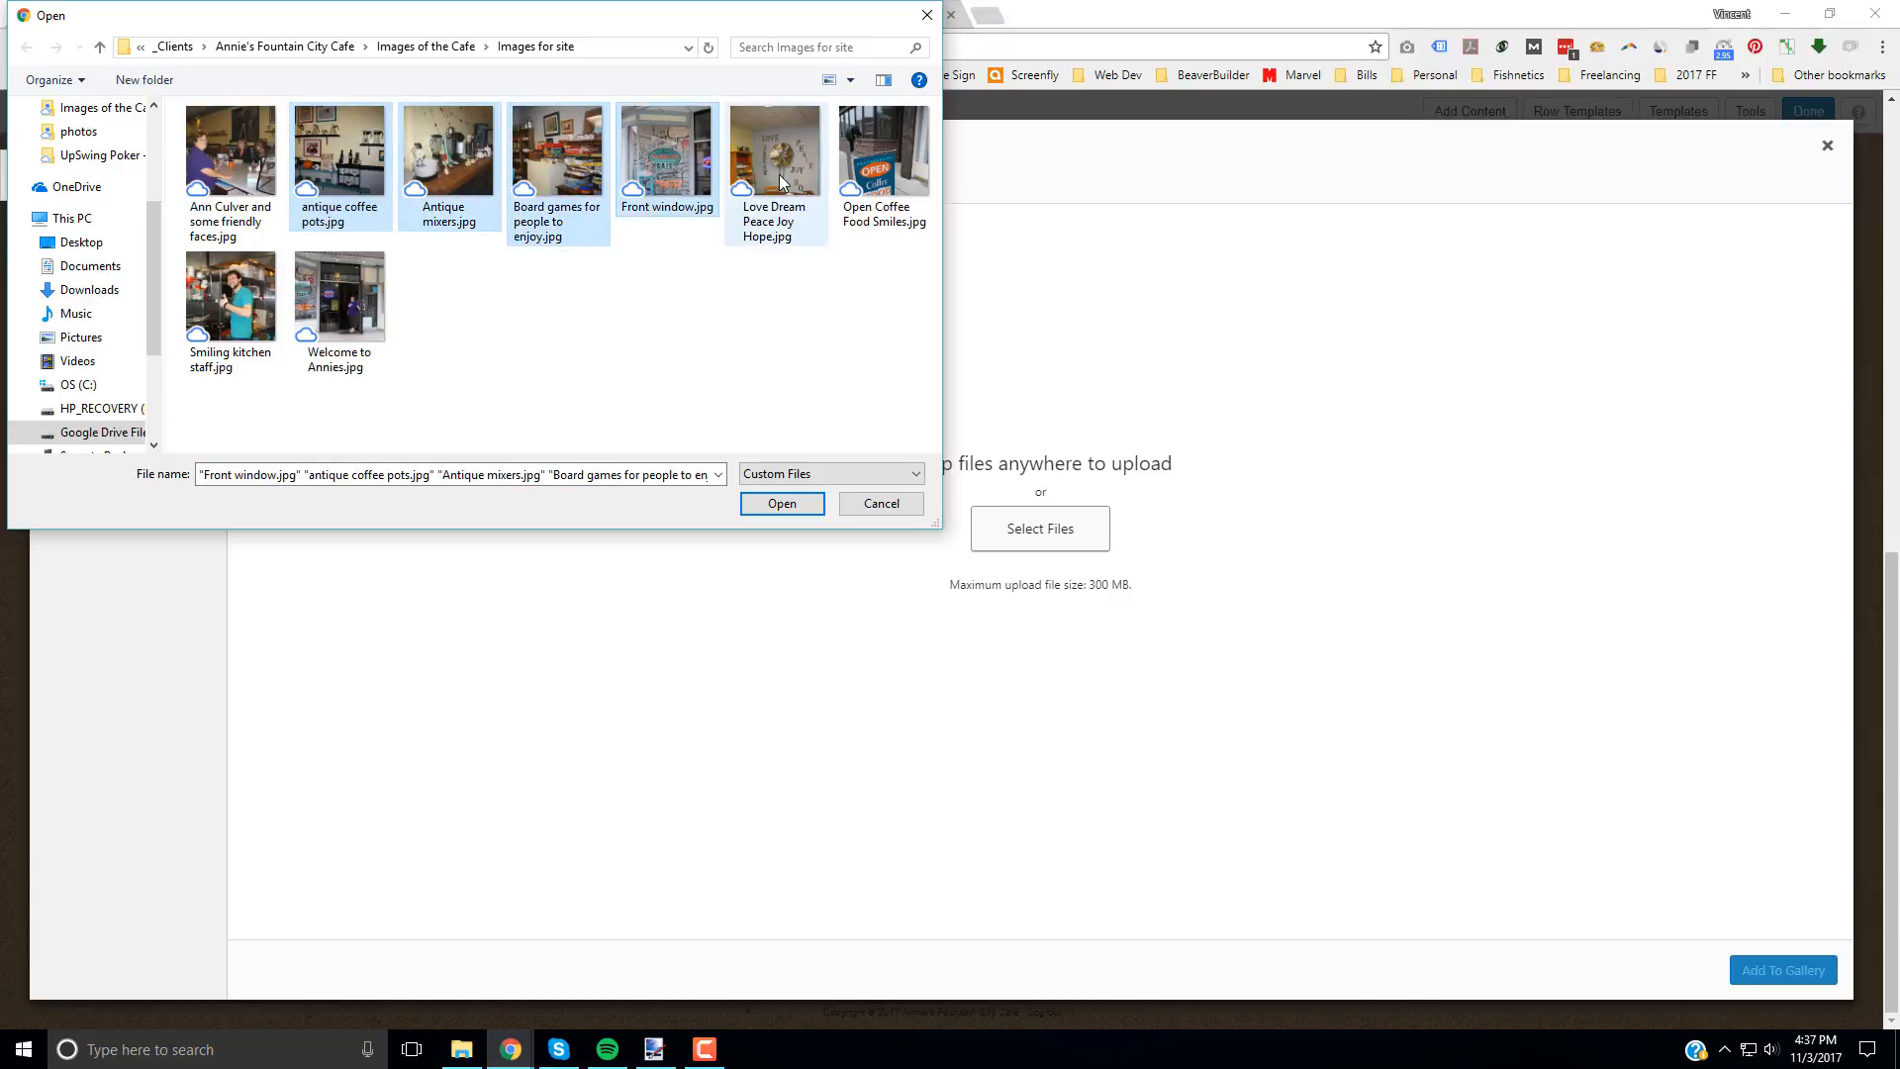
left_click(777, 168, "ctrl")
left_click(884, 163, "ctrl")
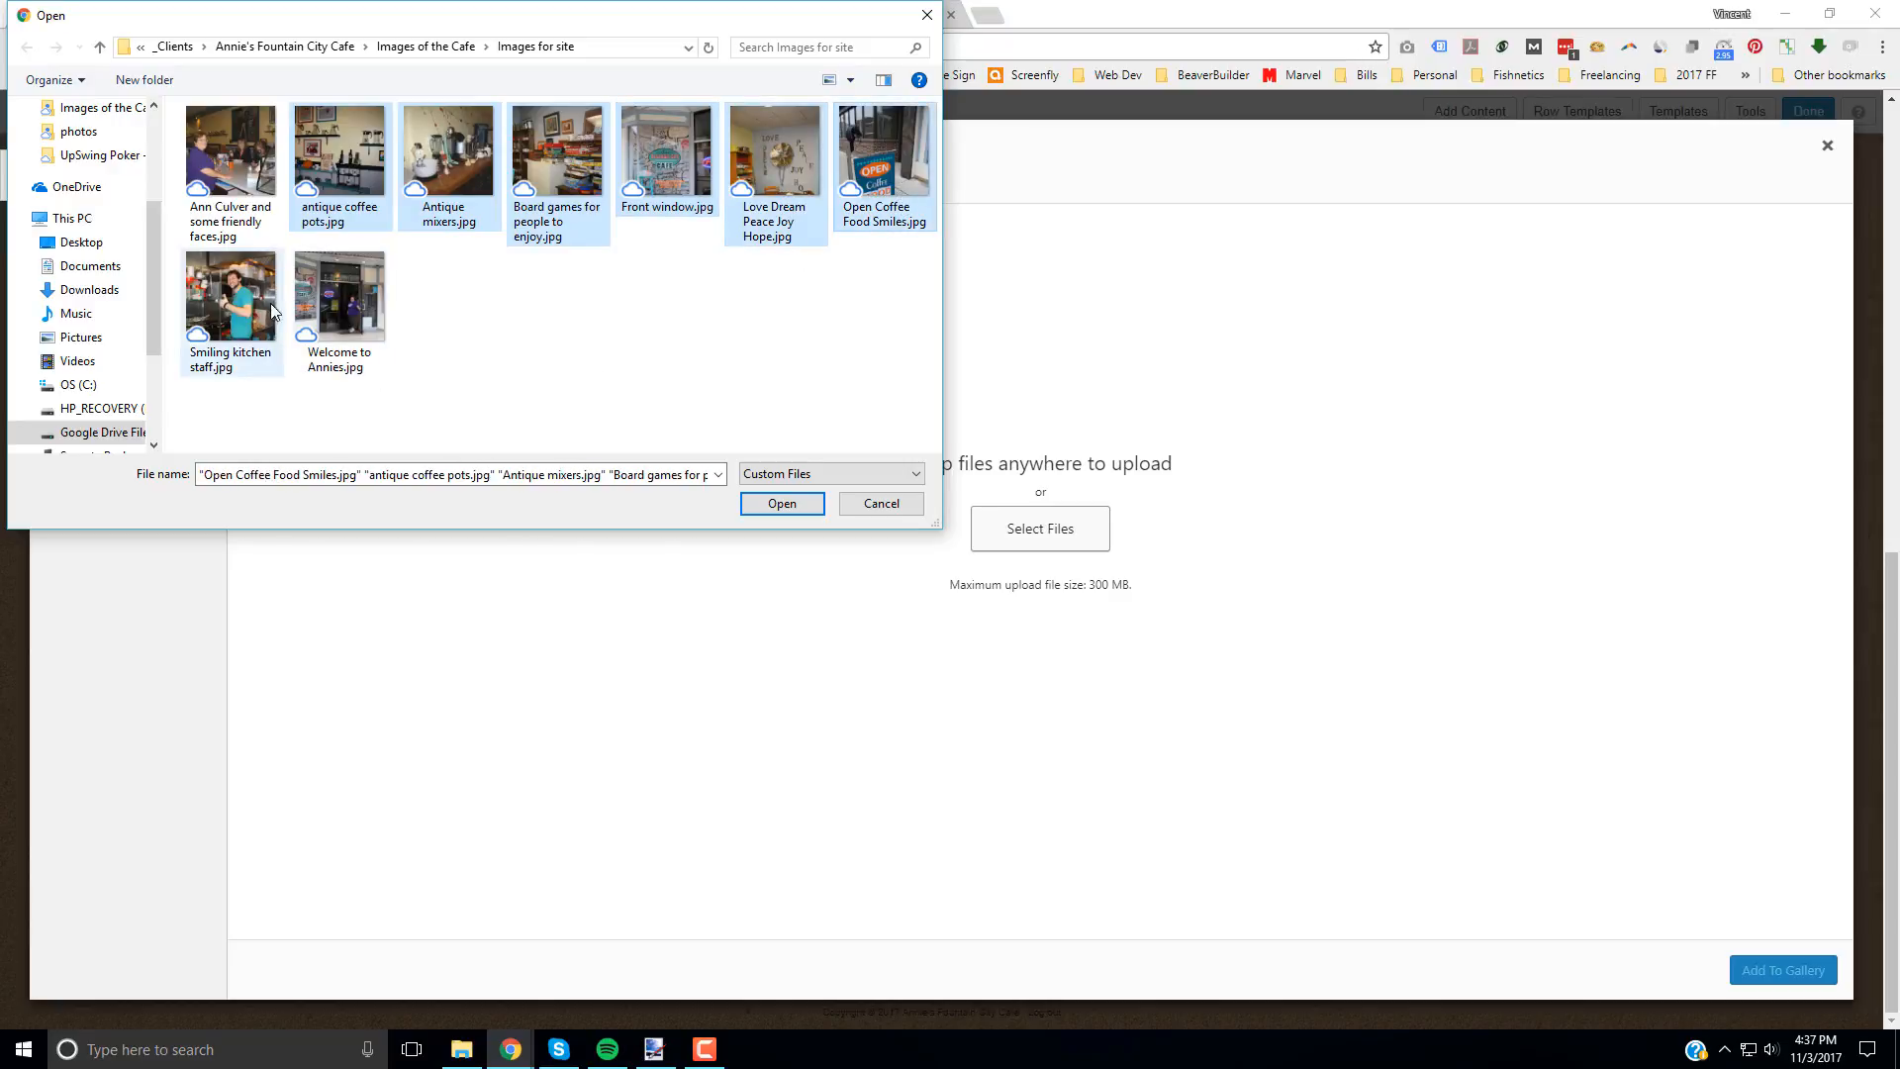
left_click(239, 299, "ctrl")
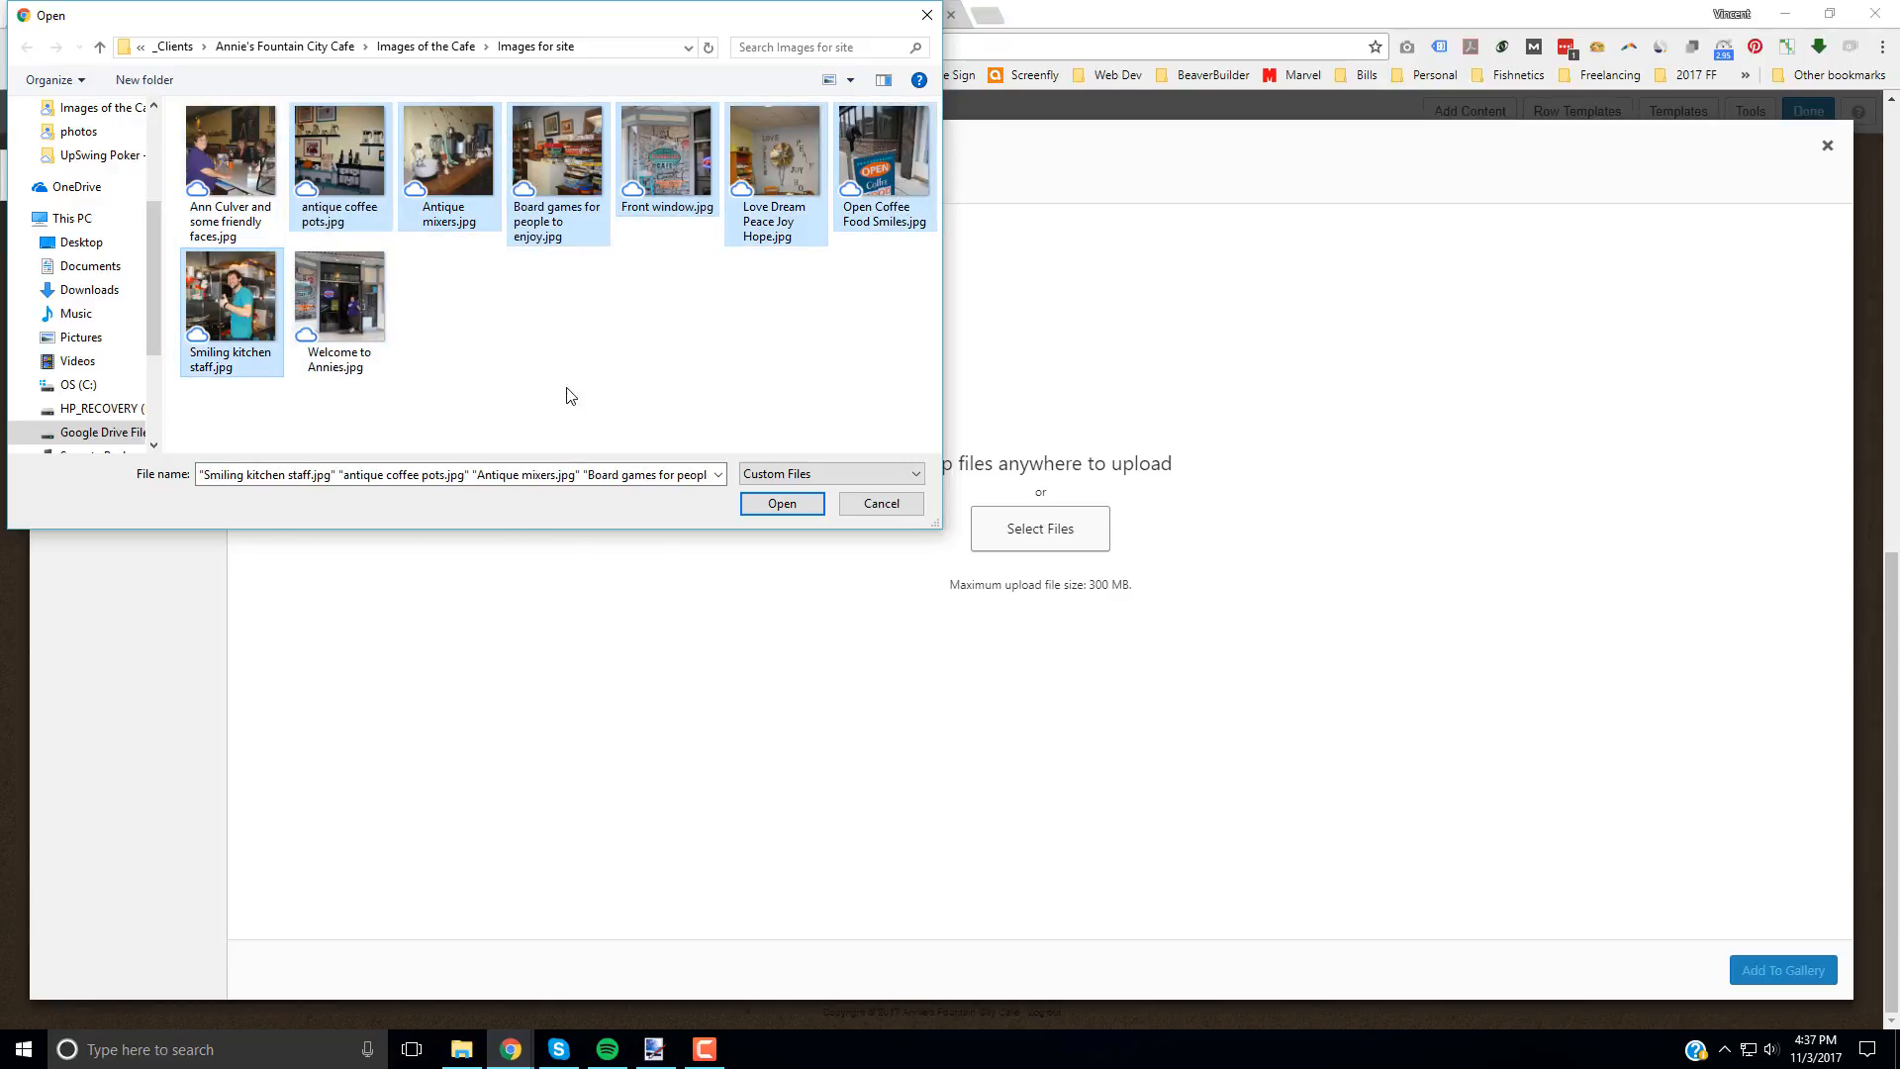
left_click(782, 504)
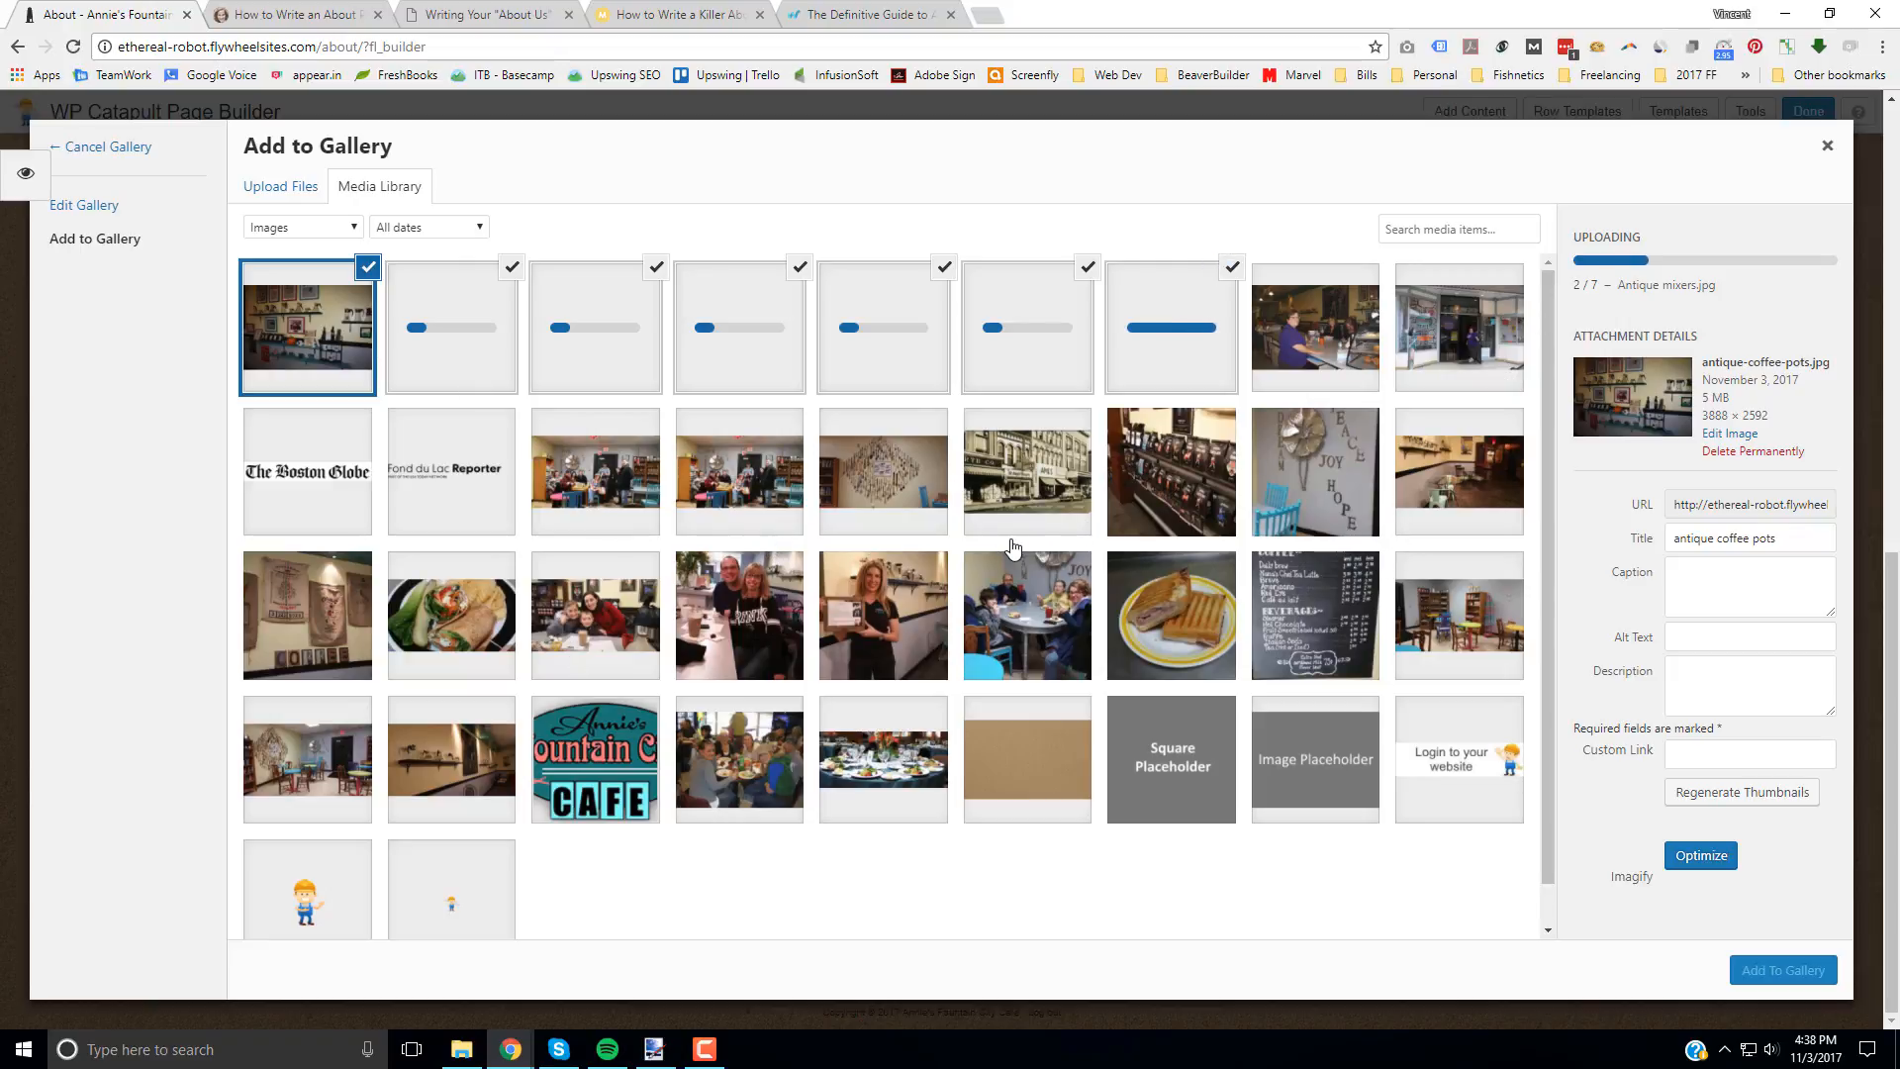
Step: Add the Wall of Spoons, McKnight Drug Co, Local roast coffee, coffee bar, Delicious homemade sandwiches and Family Friendly photos to the media library selection
left_click(905, 506)
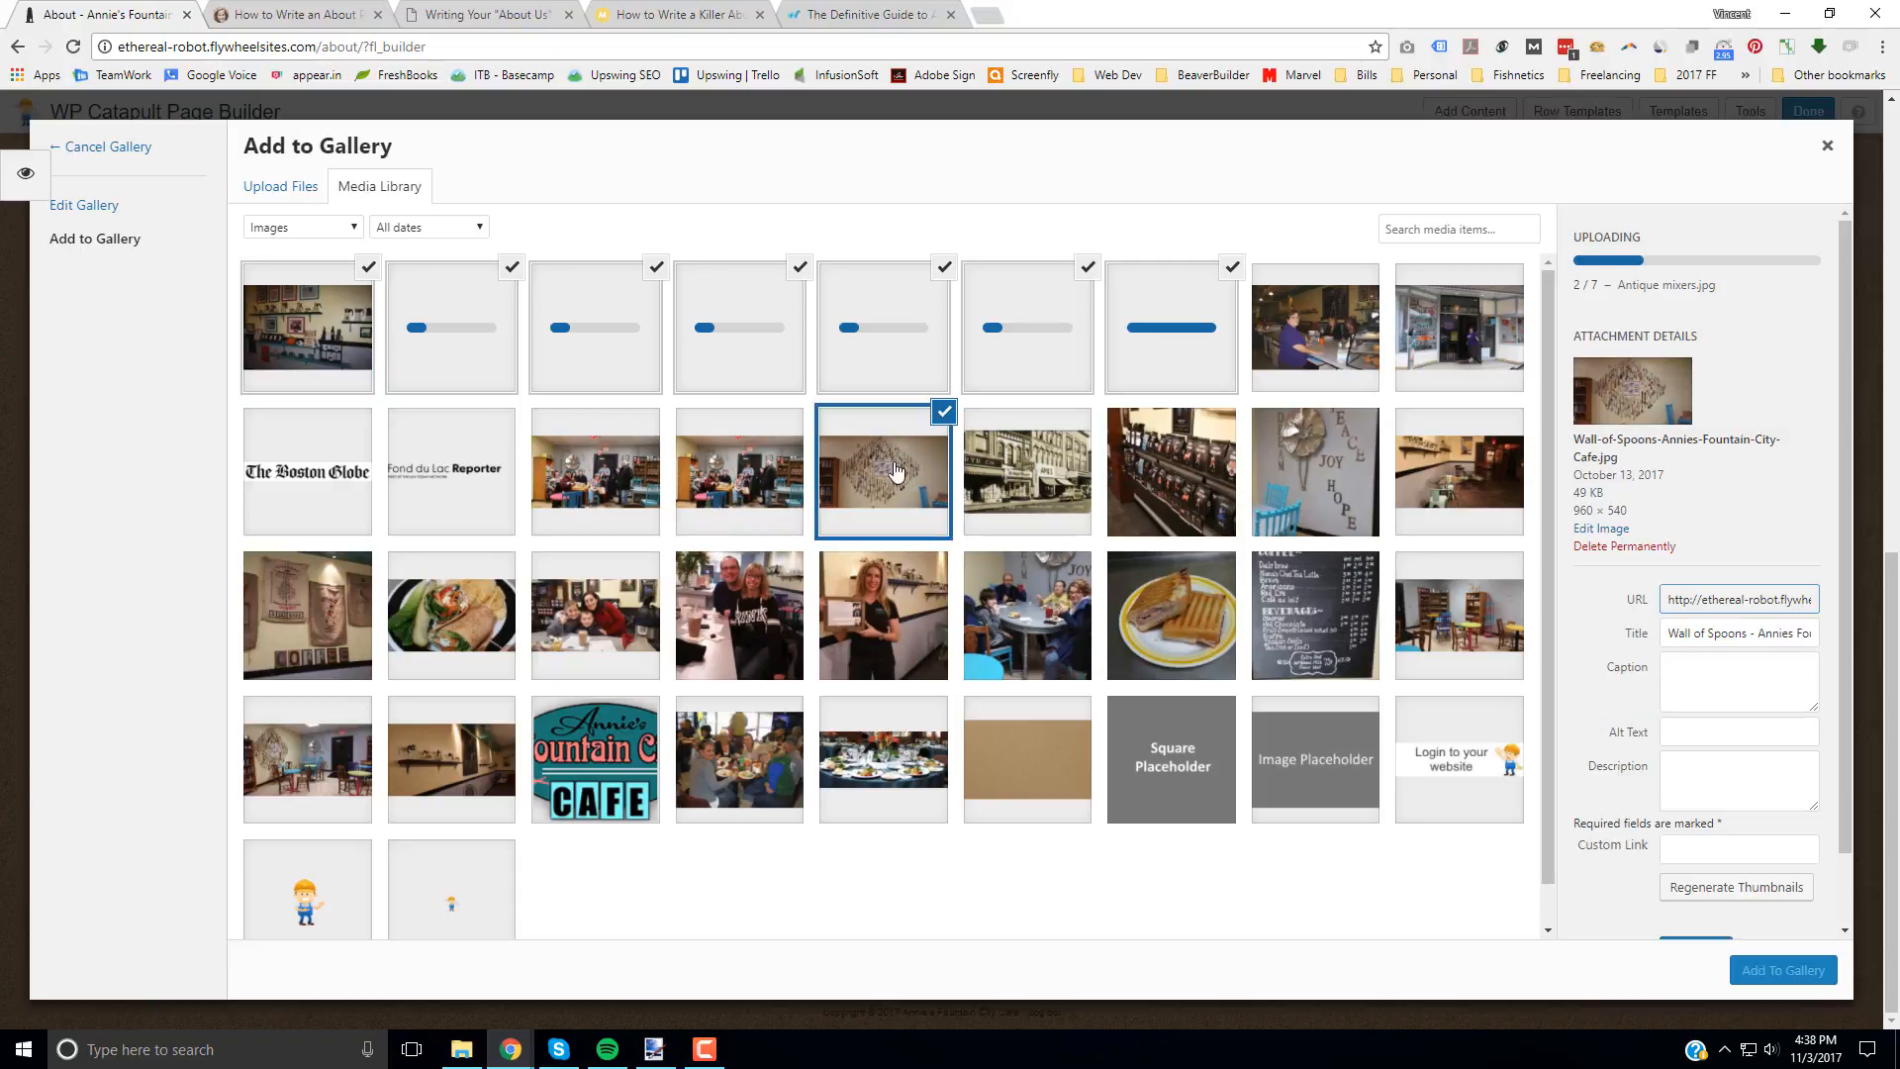
left_click(1044, 489)
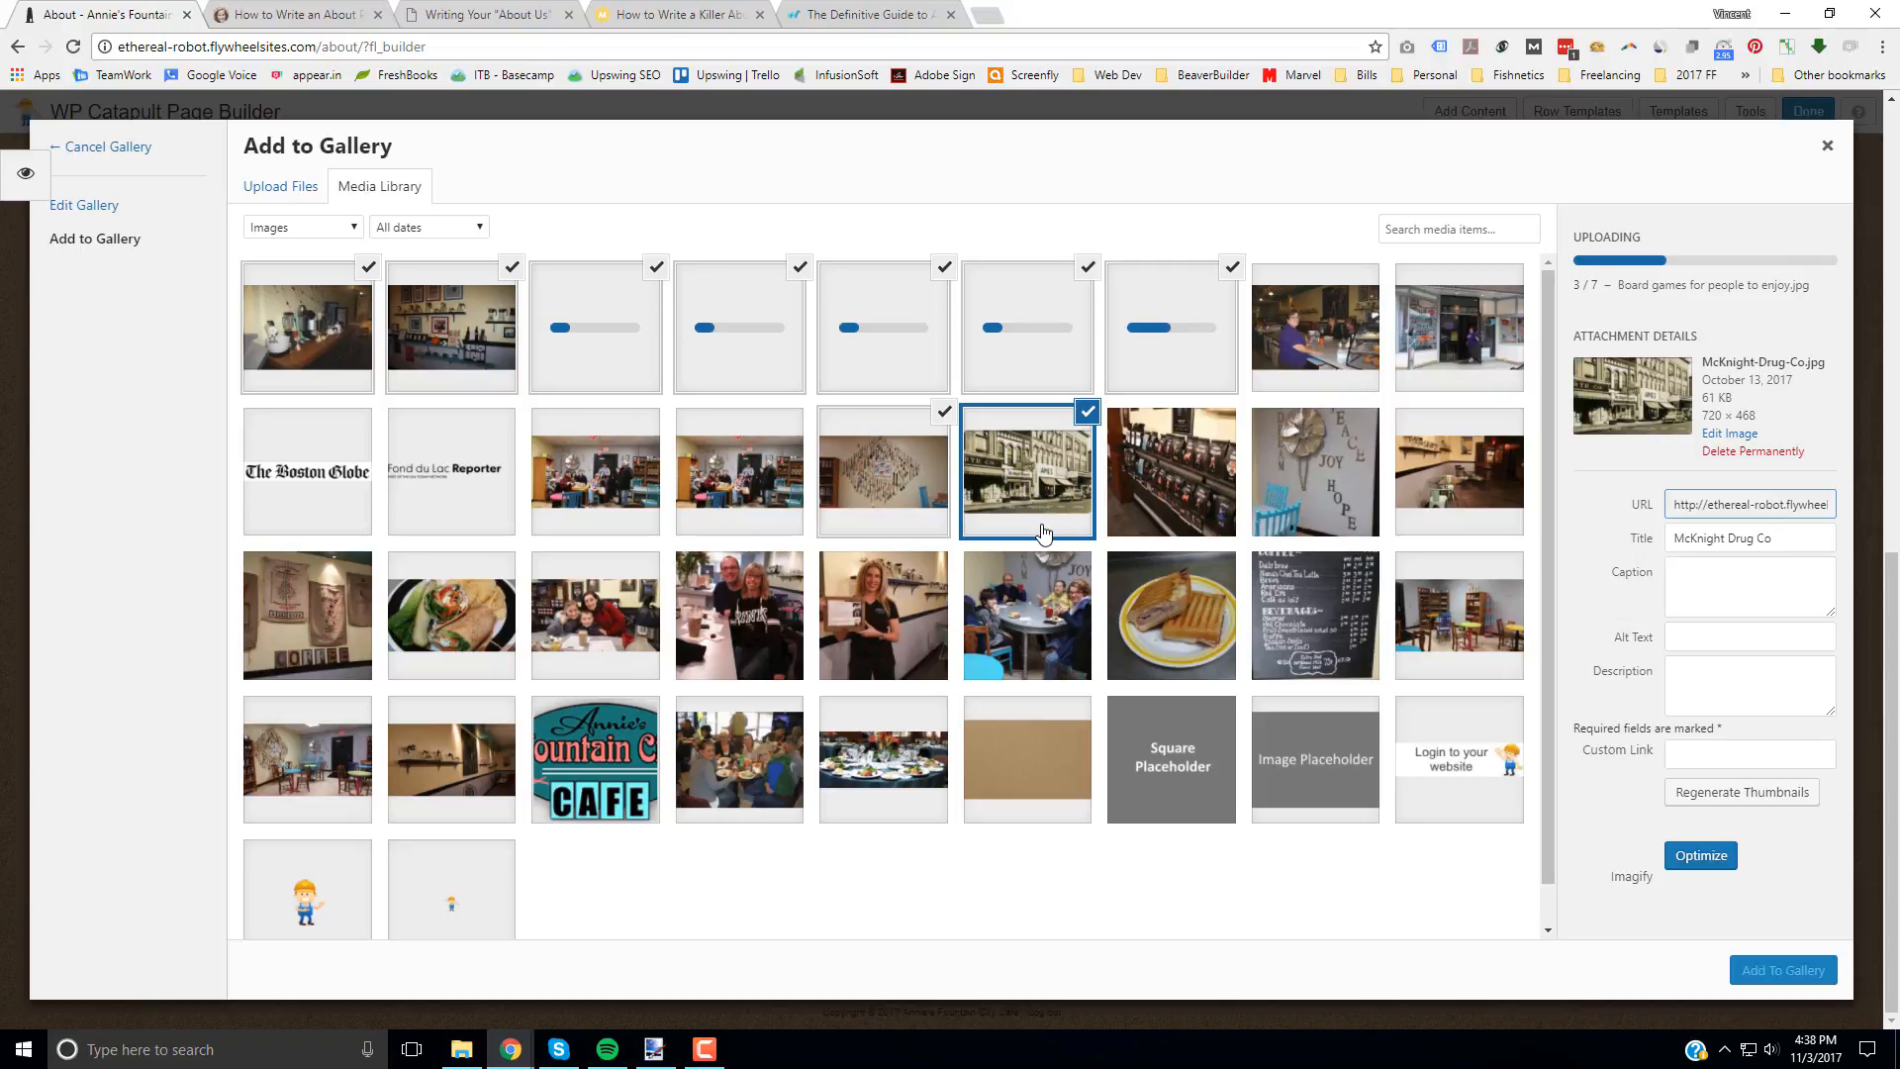
left_click(1177, 470)
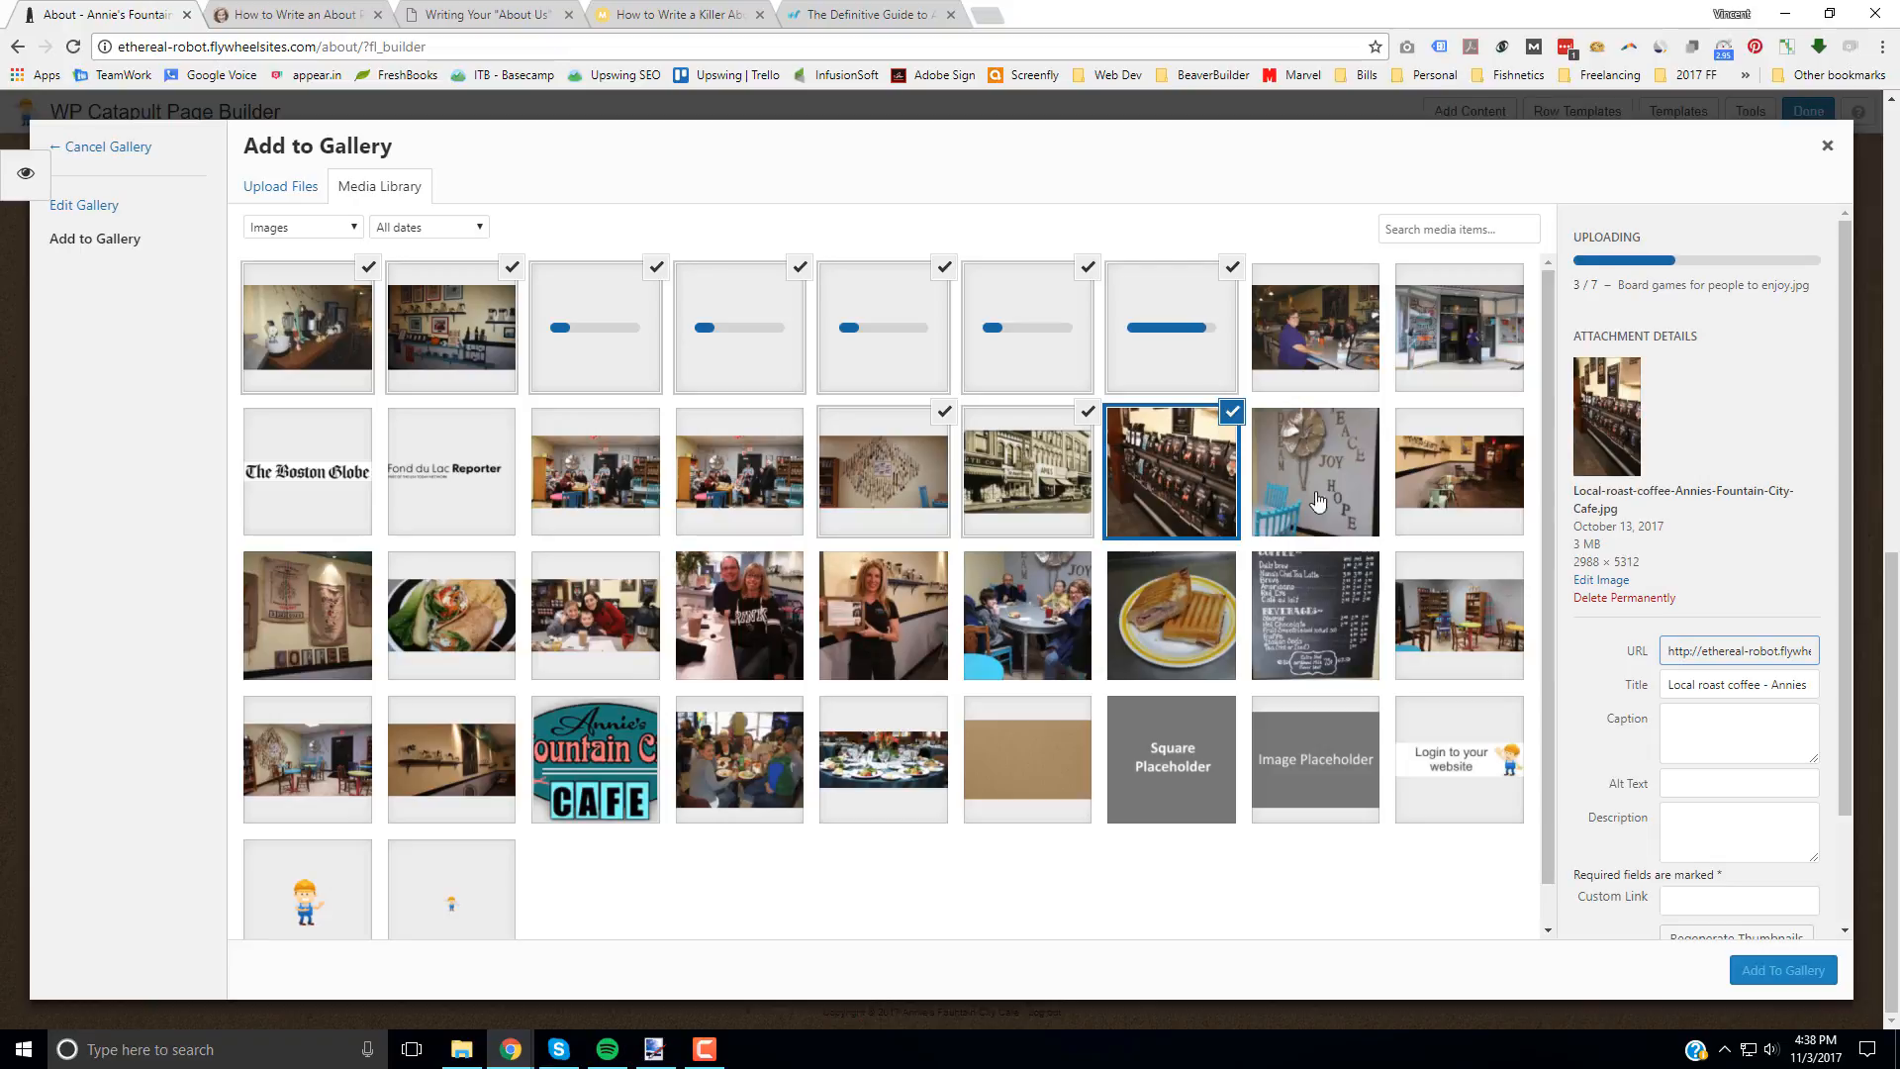
left_click(1320, 611)
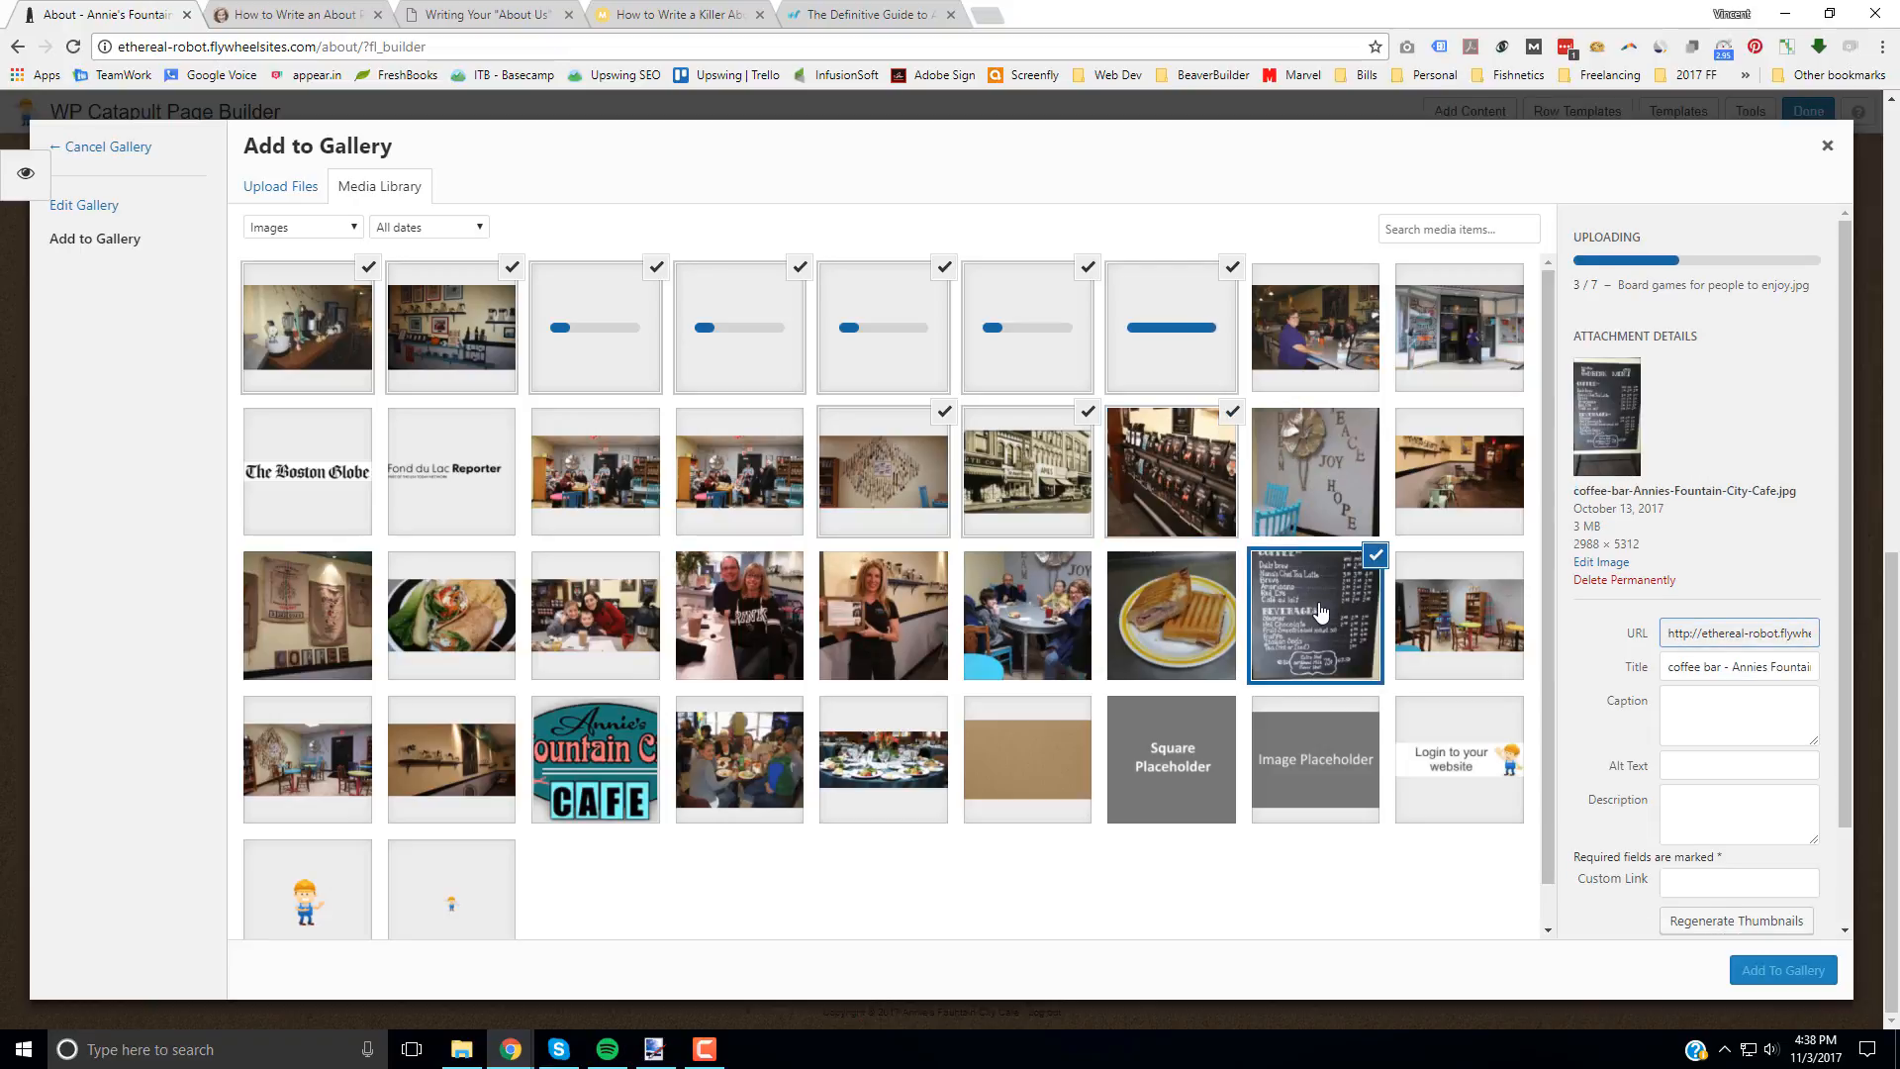
left_click(1157, 608)
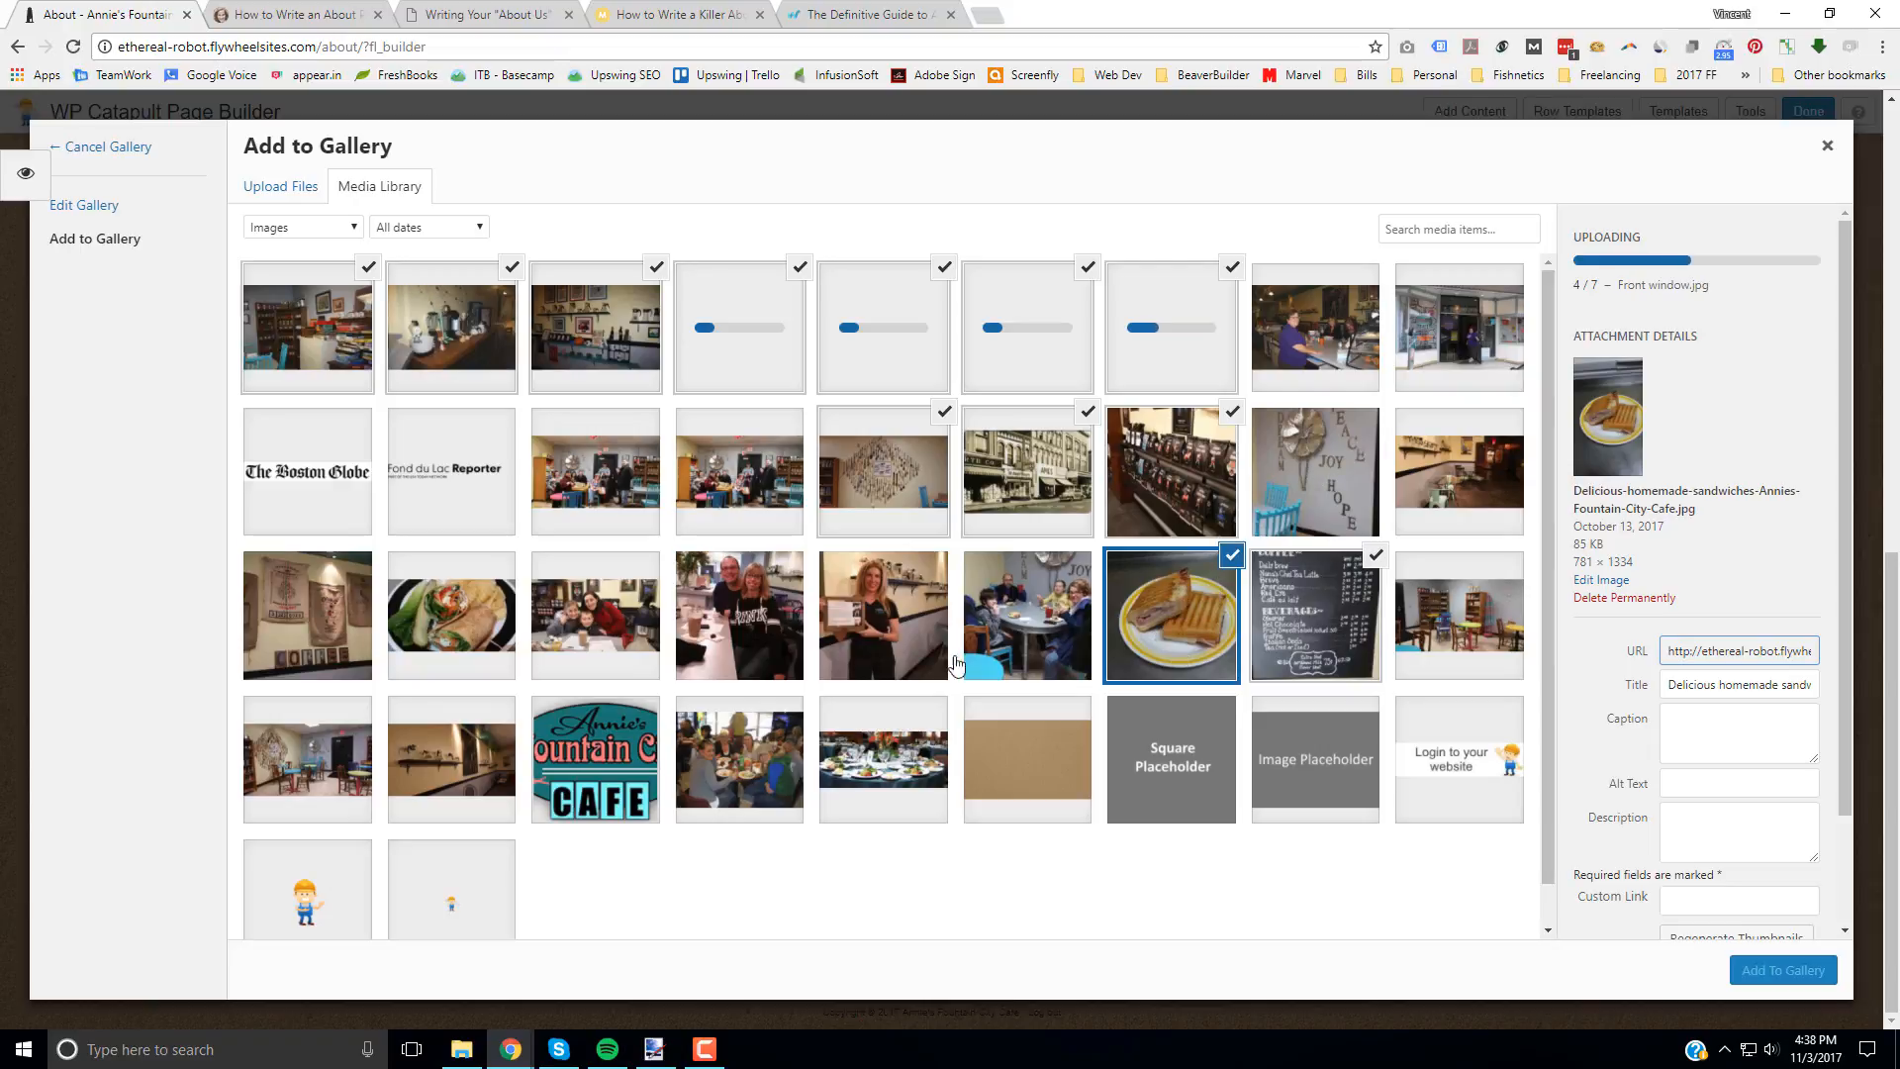
left_click(1092, 631)
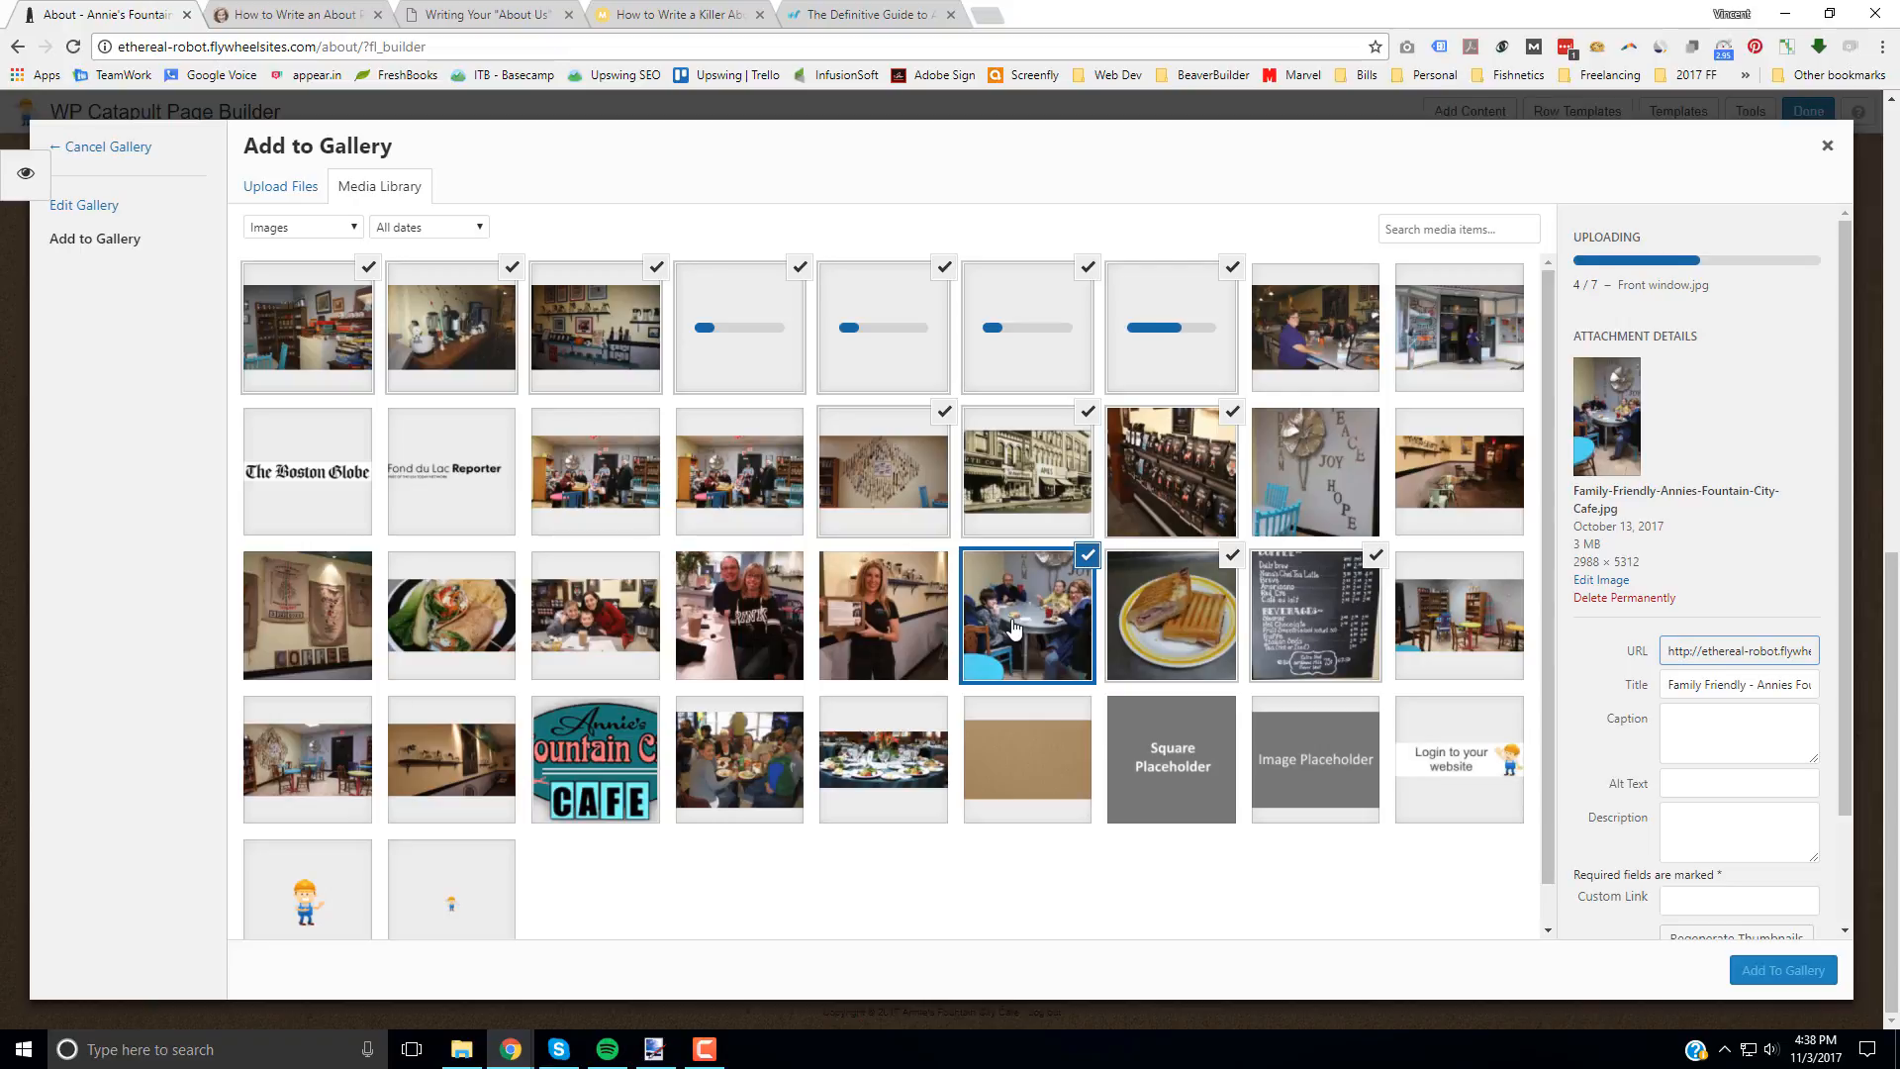
Step: Also select the gathering place couple, family with children, Homemade food, Back dining room, Interior Decor and jan 12-2 photos, and add all selected photos to the gallery
left_click(767, 607)
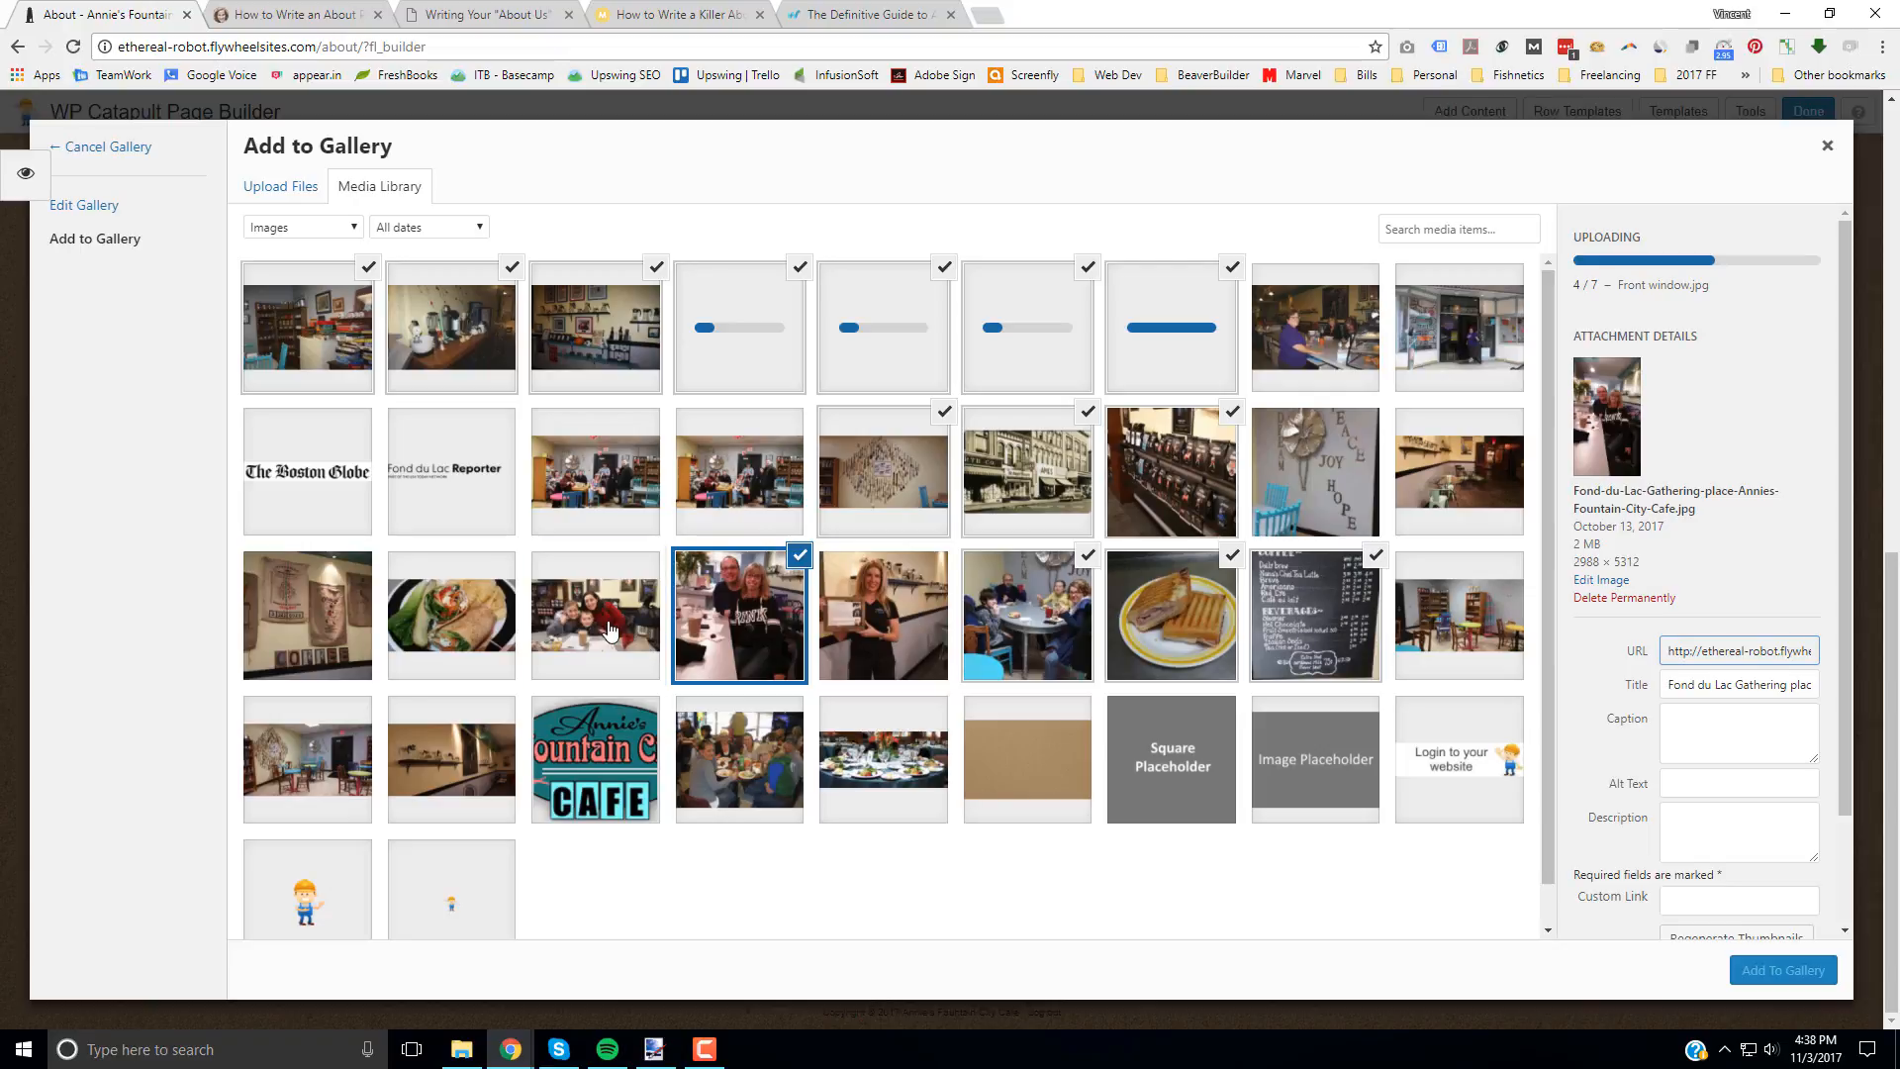
left_click(439, 621)
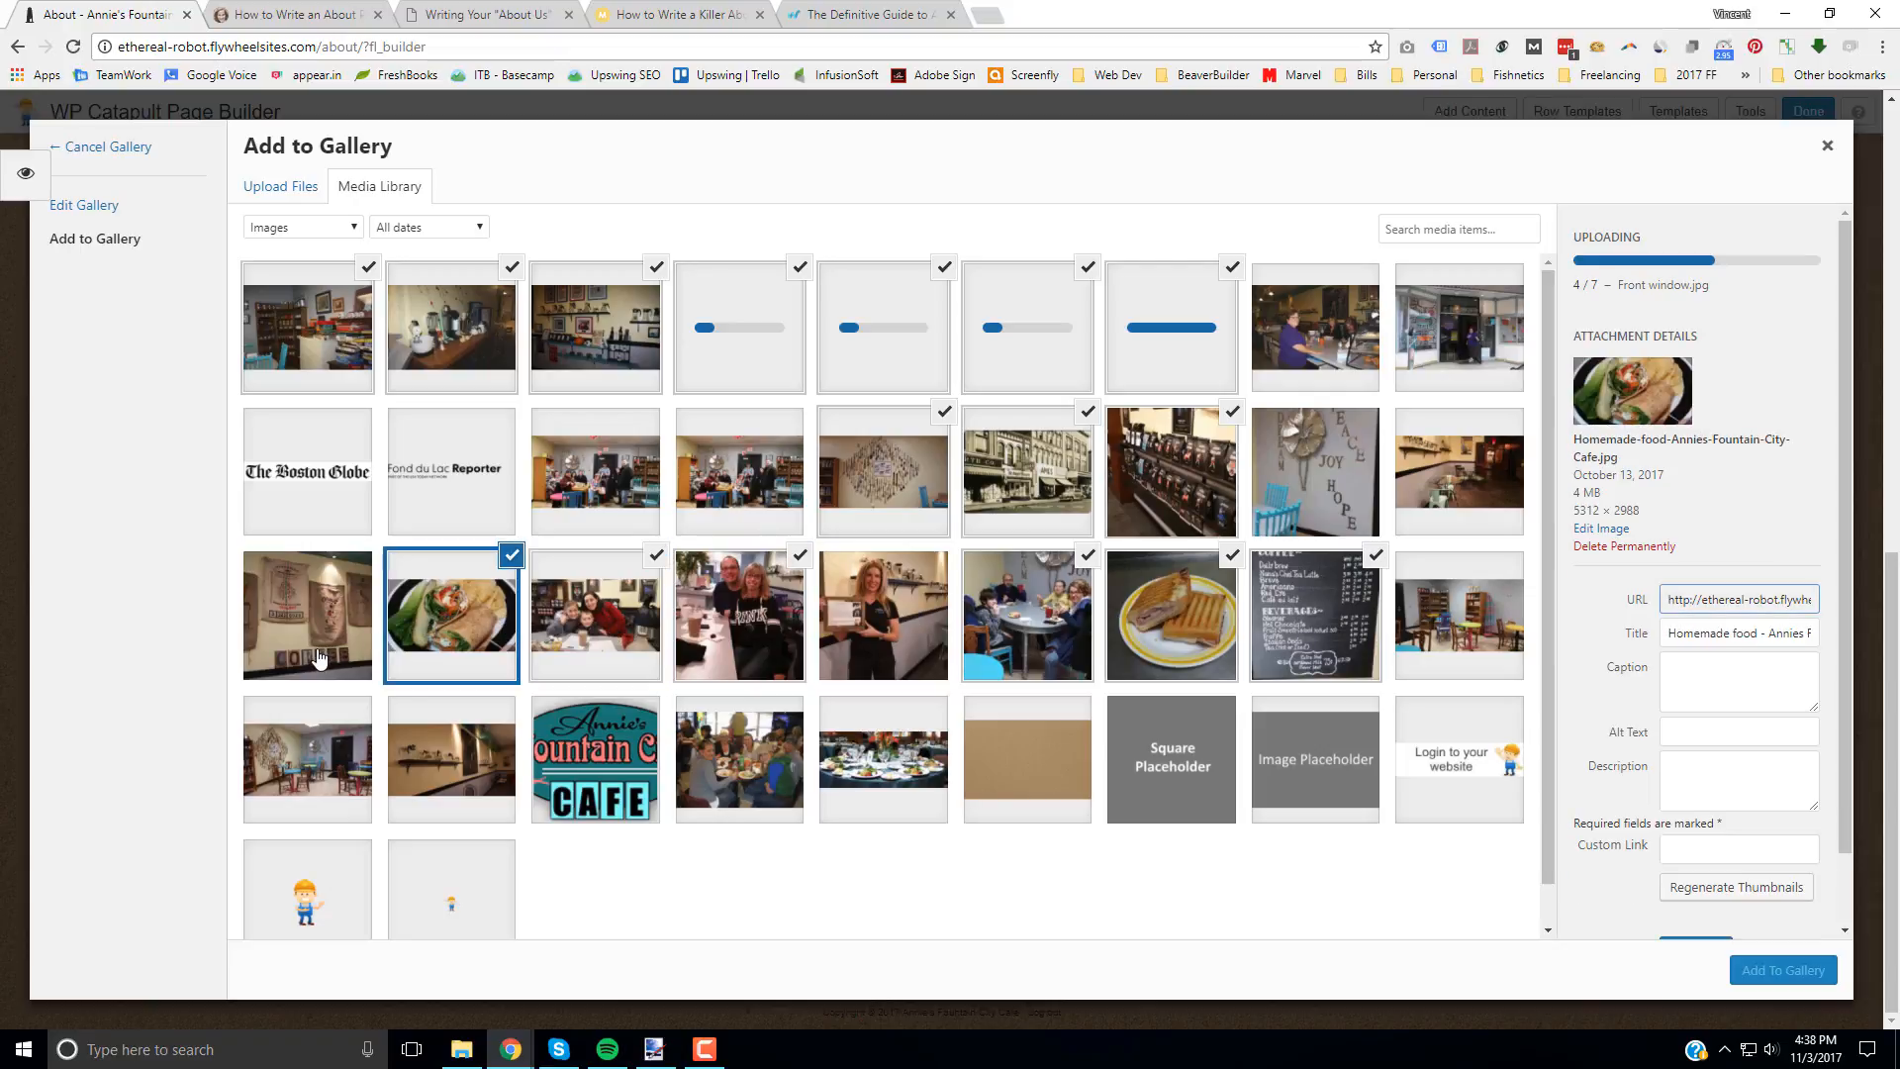
left_click(331, 769)
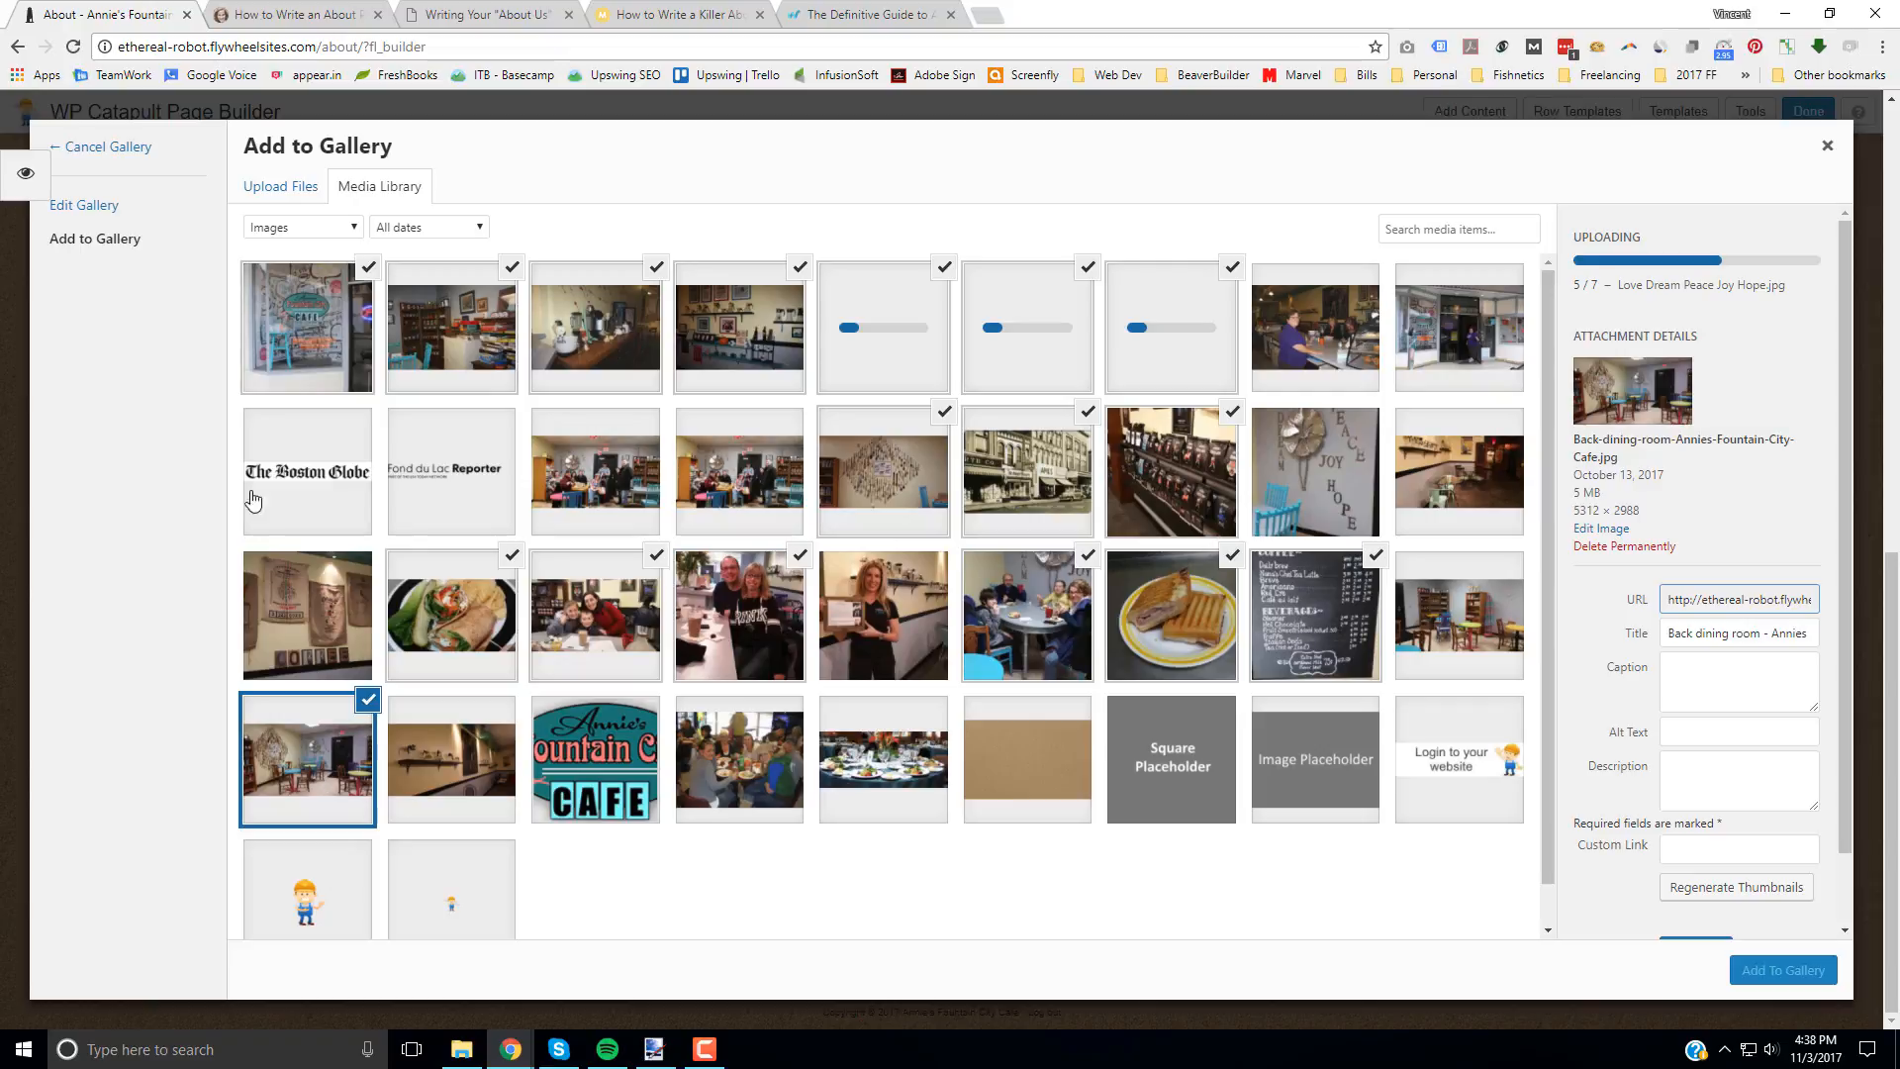
left_click(305, 616)
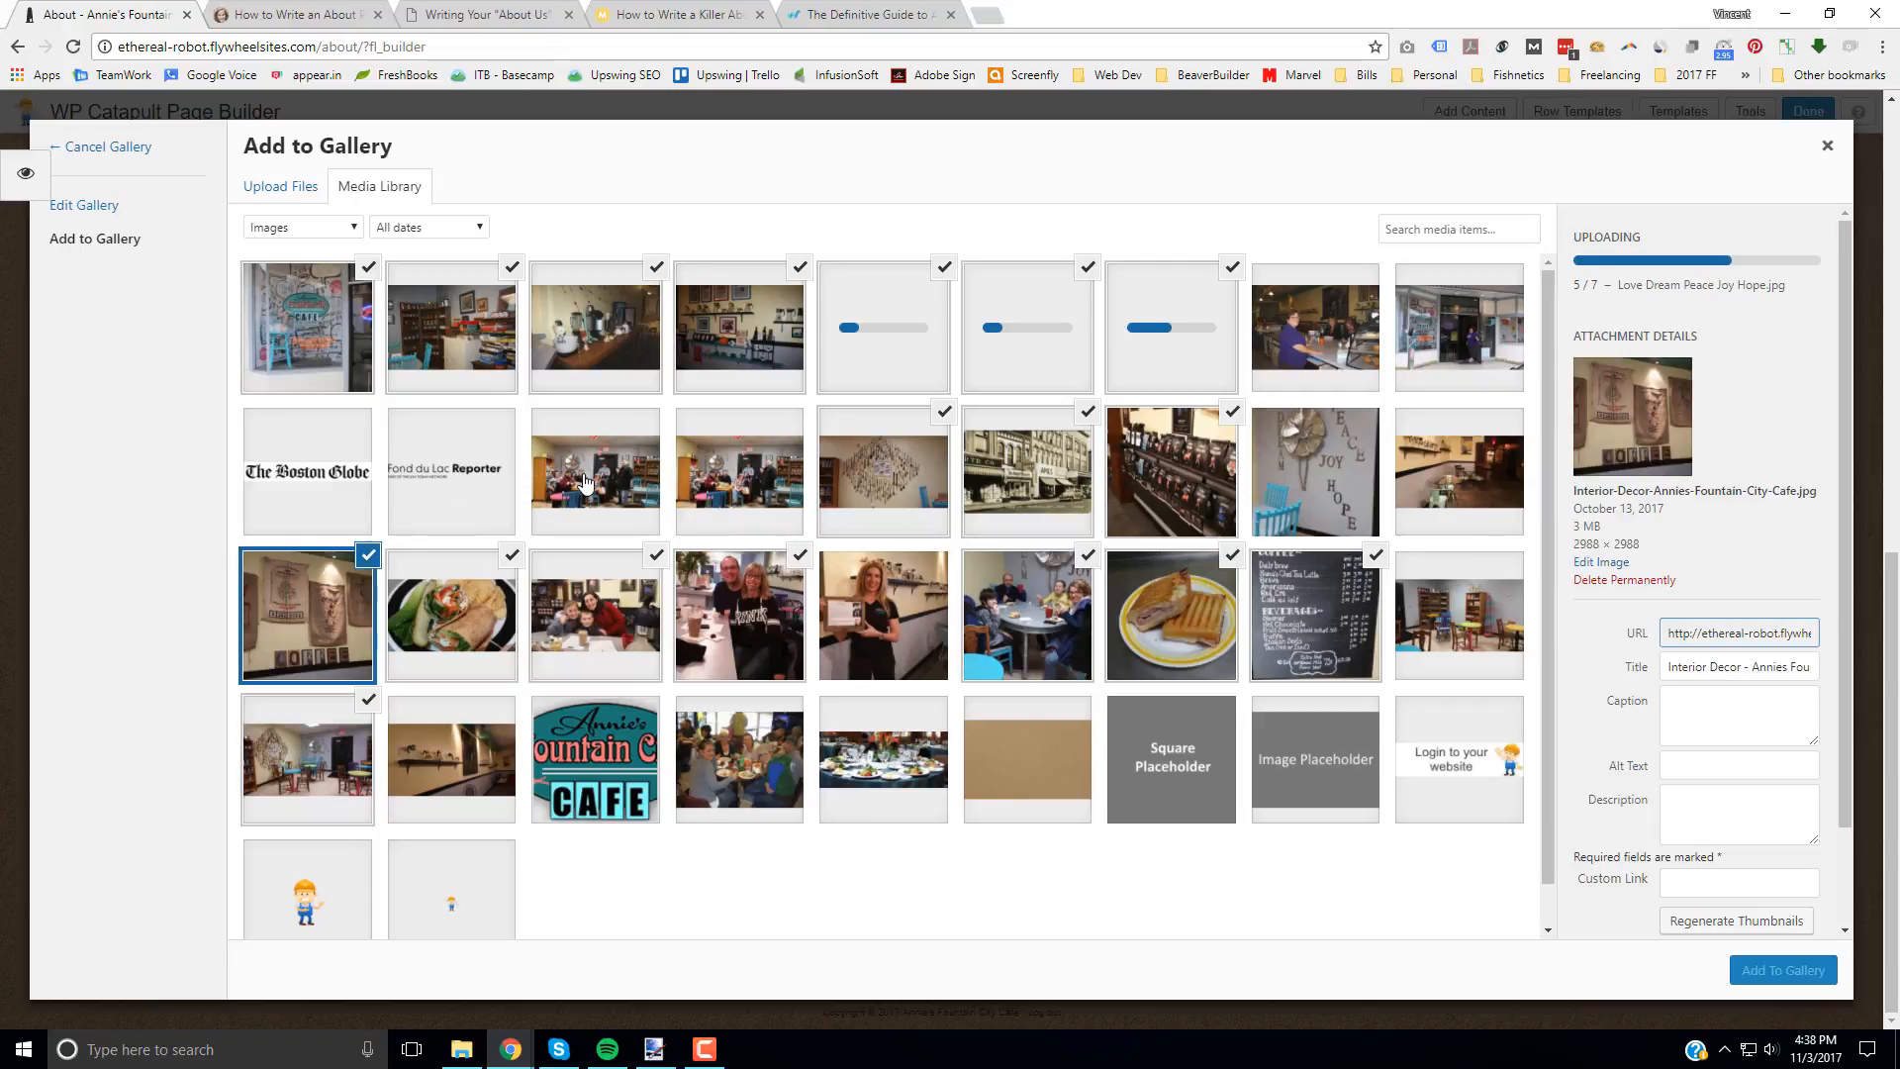
left_click(744, 477)
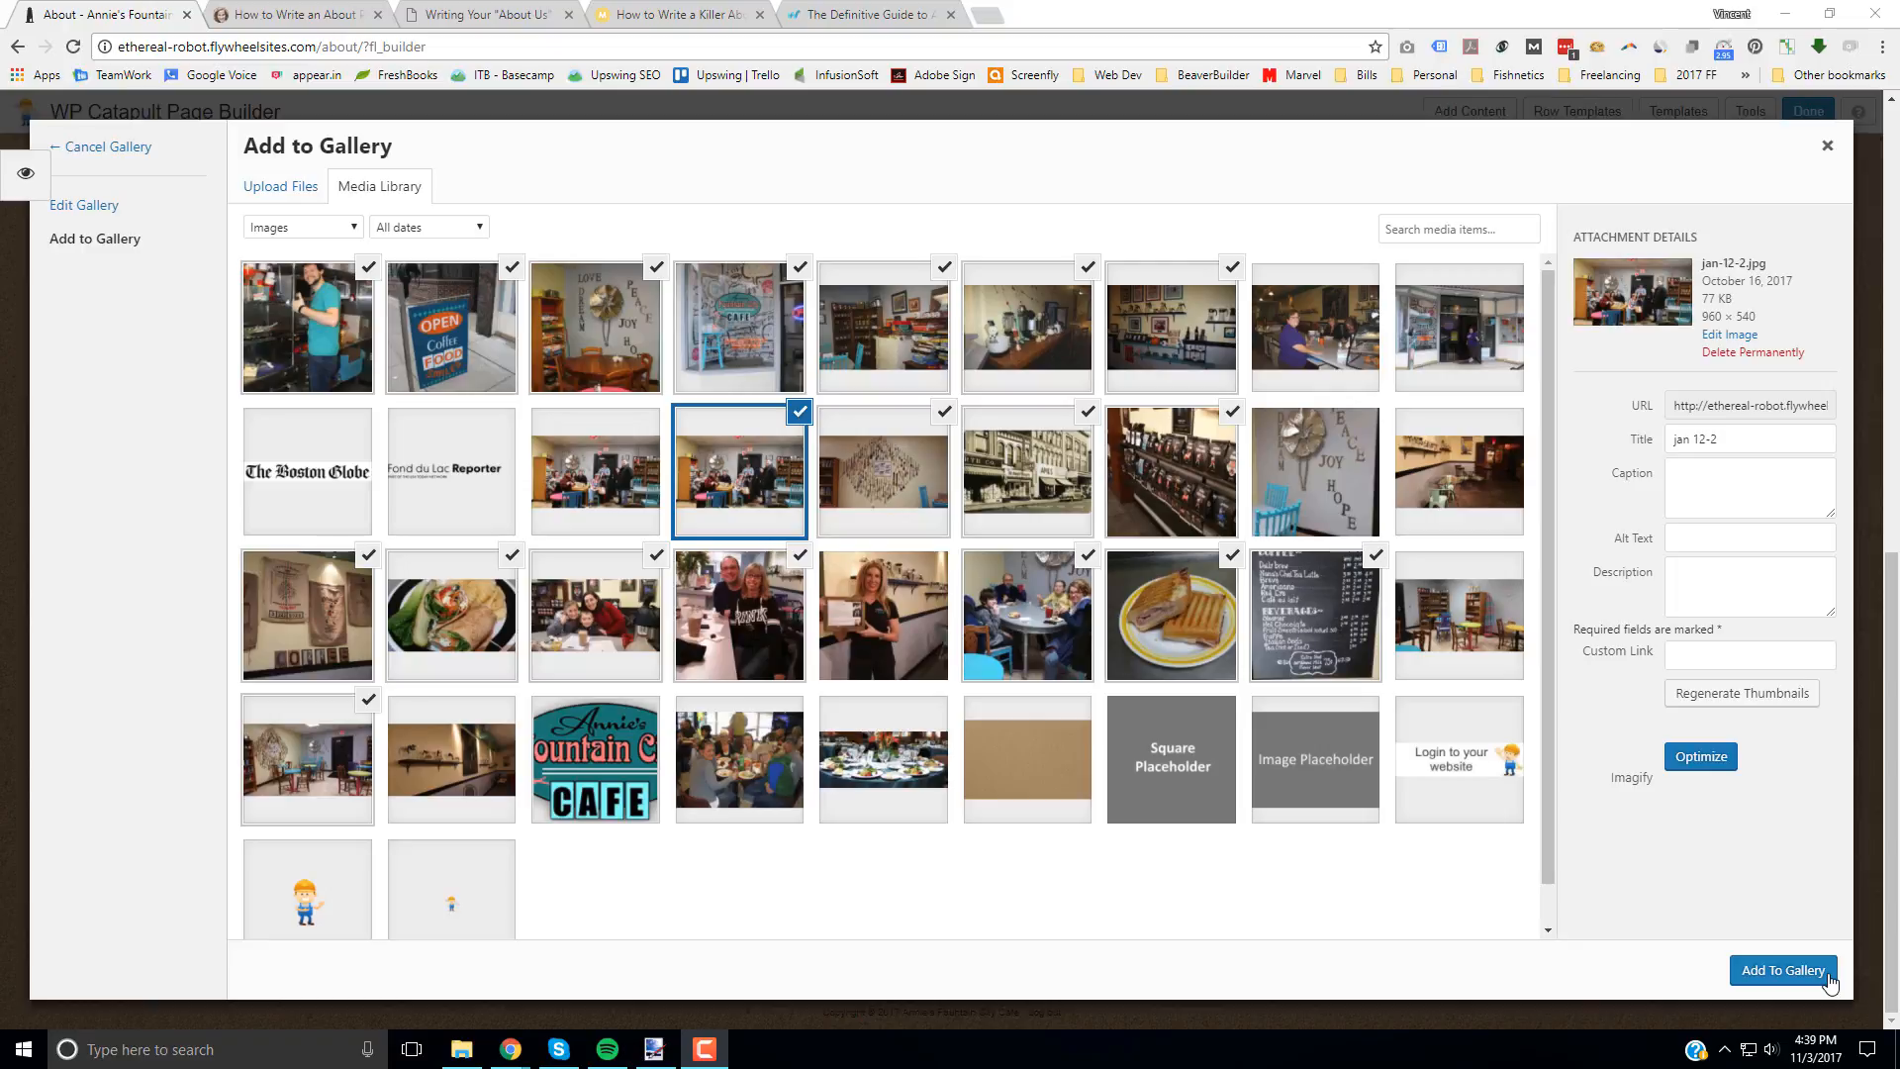
left_click(1791, 979)
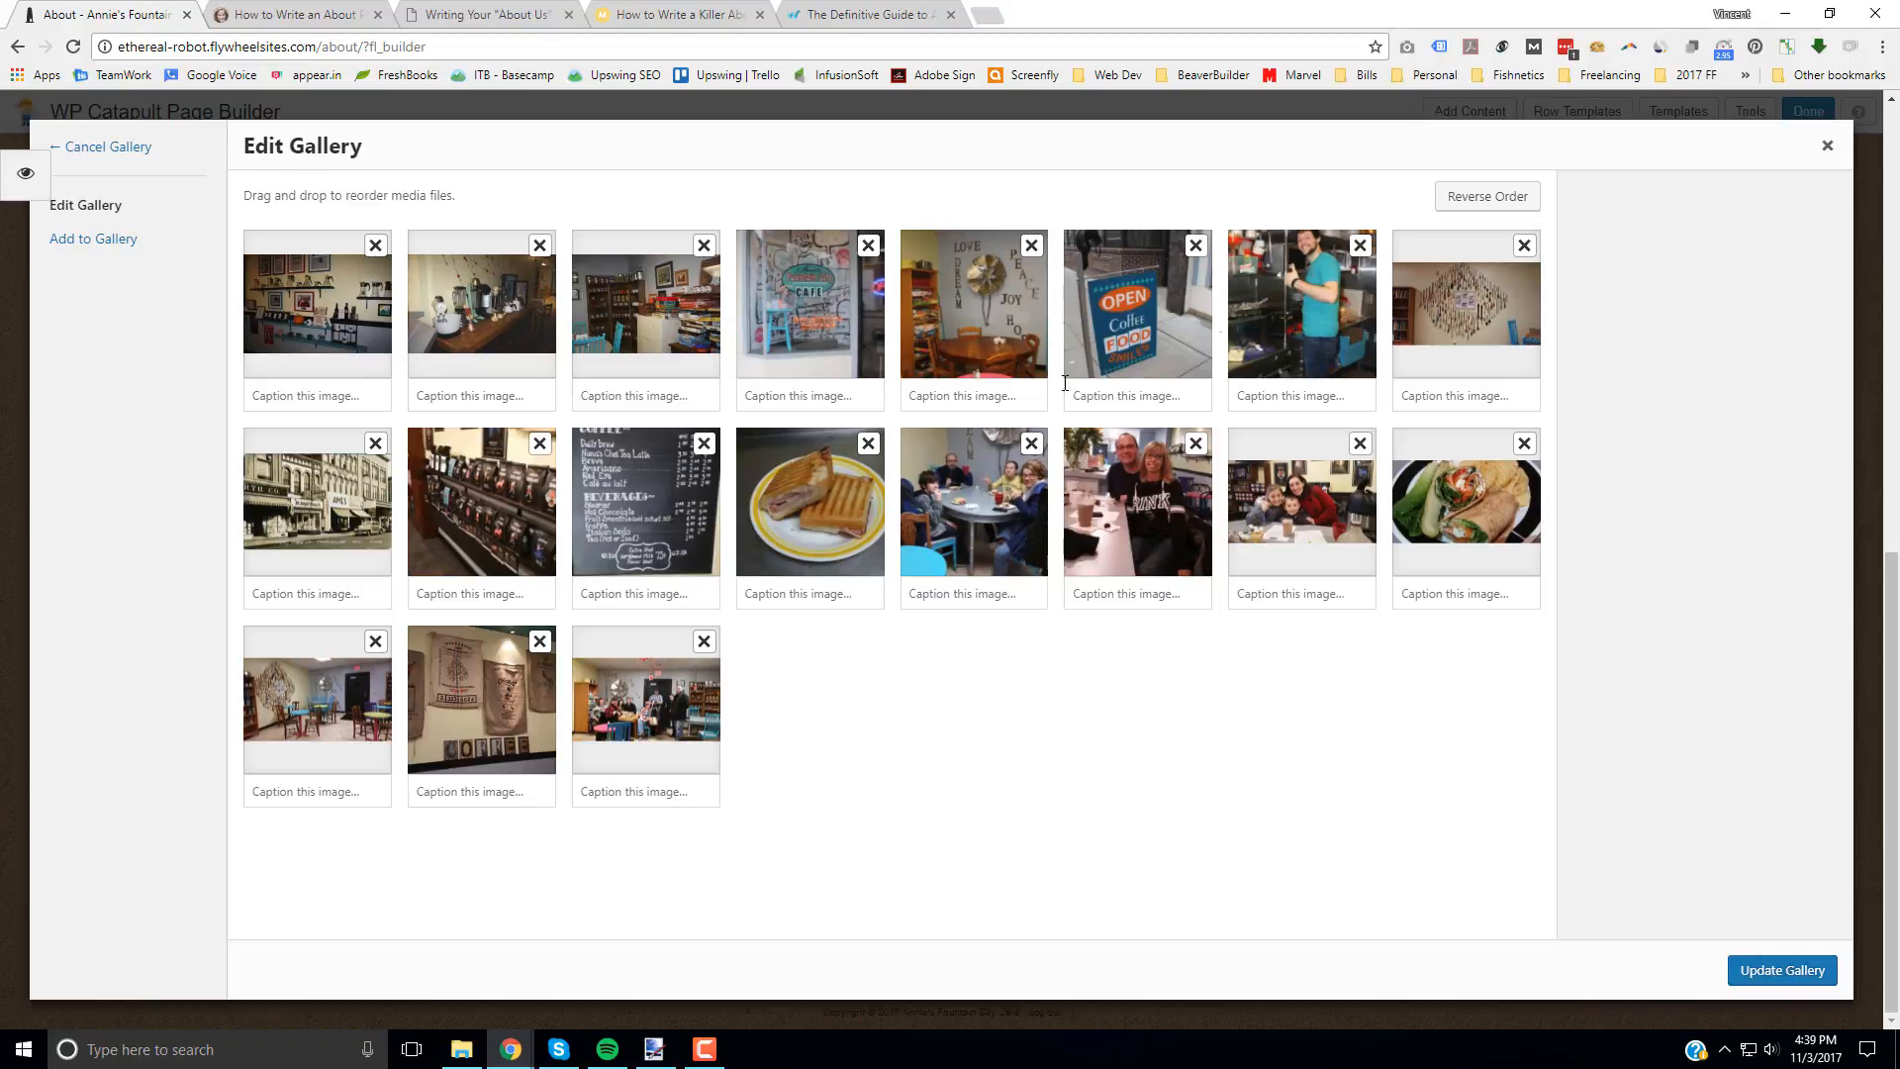
Step: Move the family table photo first, the couple after the front window, the antique mixers after the beverage menu, and the board games after the historic building
left_click_drag(949, 515, 302, 297)
left_click_drag(1169, 532, 1137, 327)
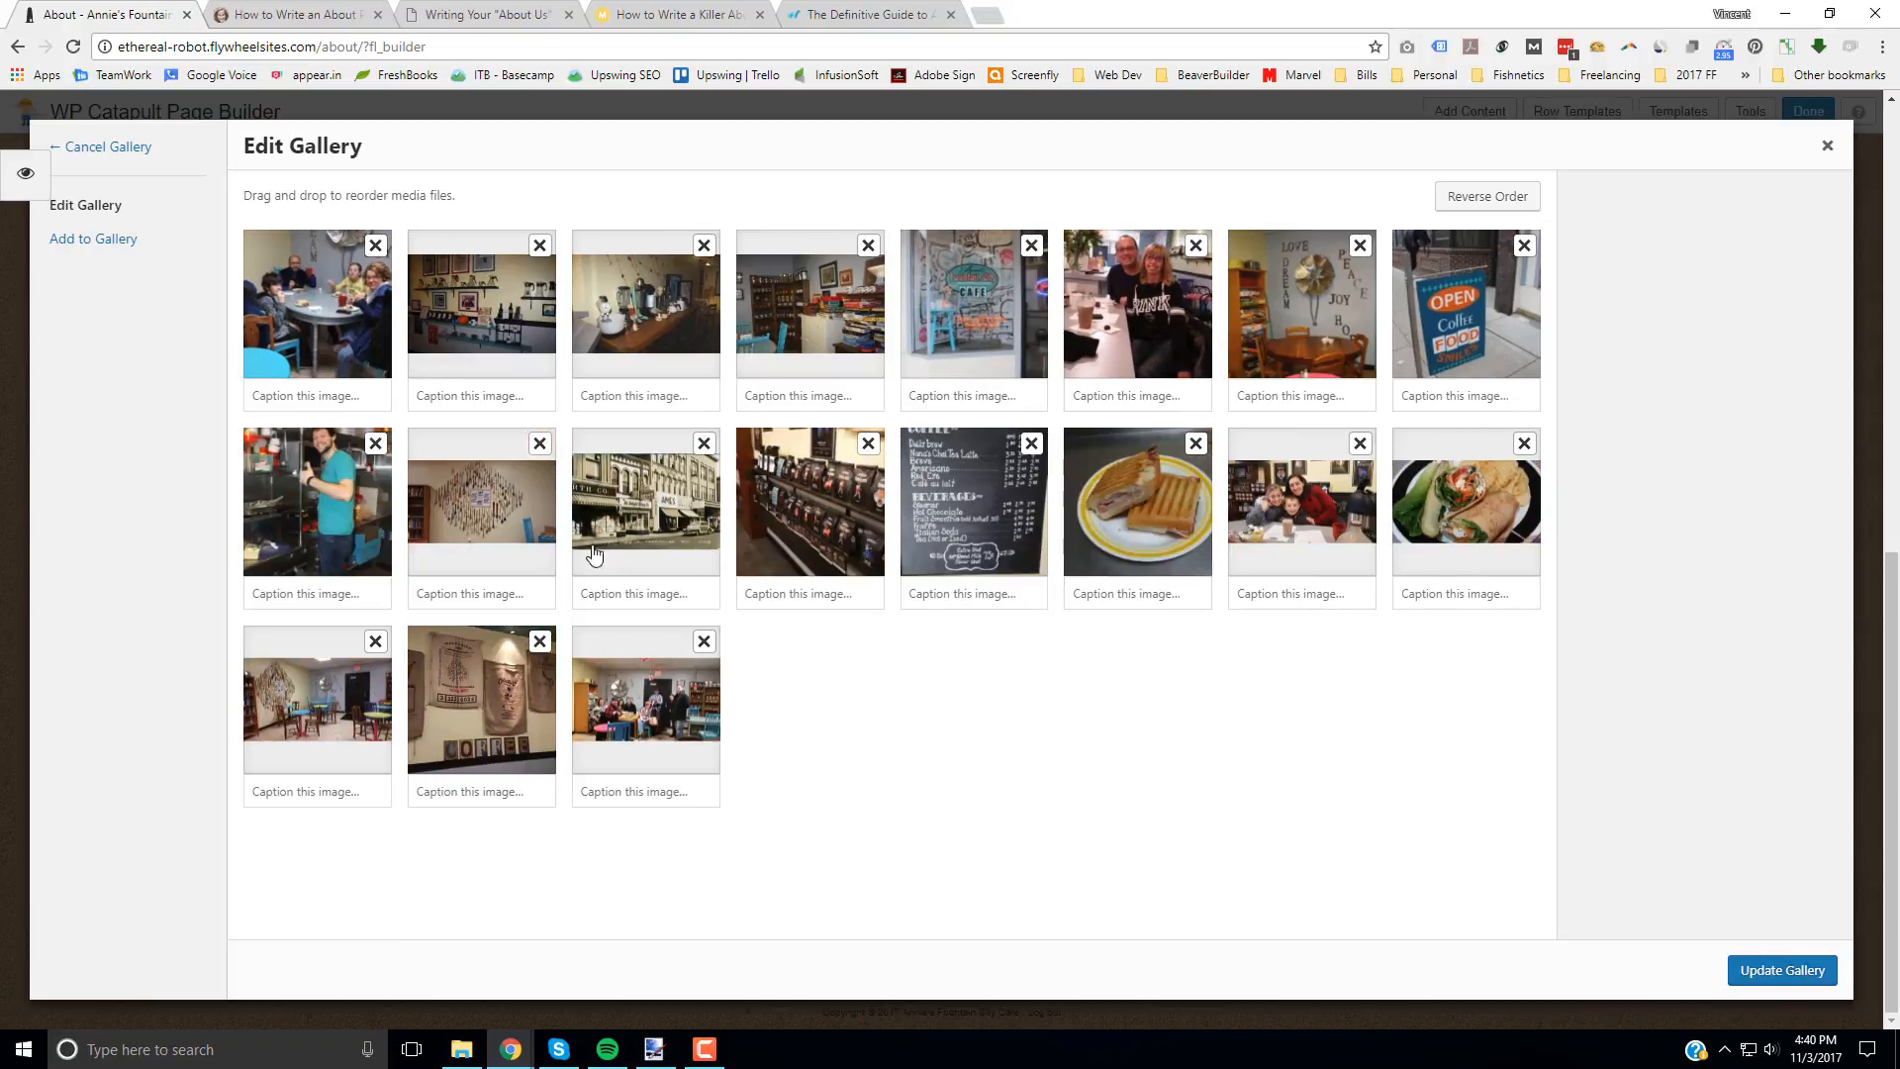
left_click_drag(621, 319, 974, 504)
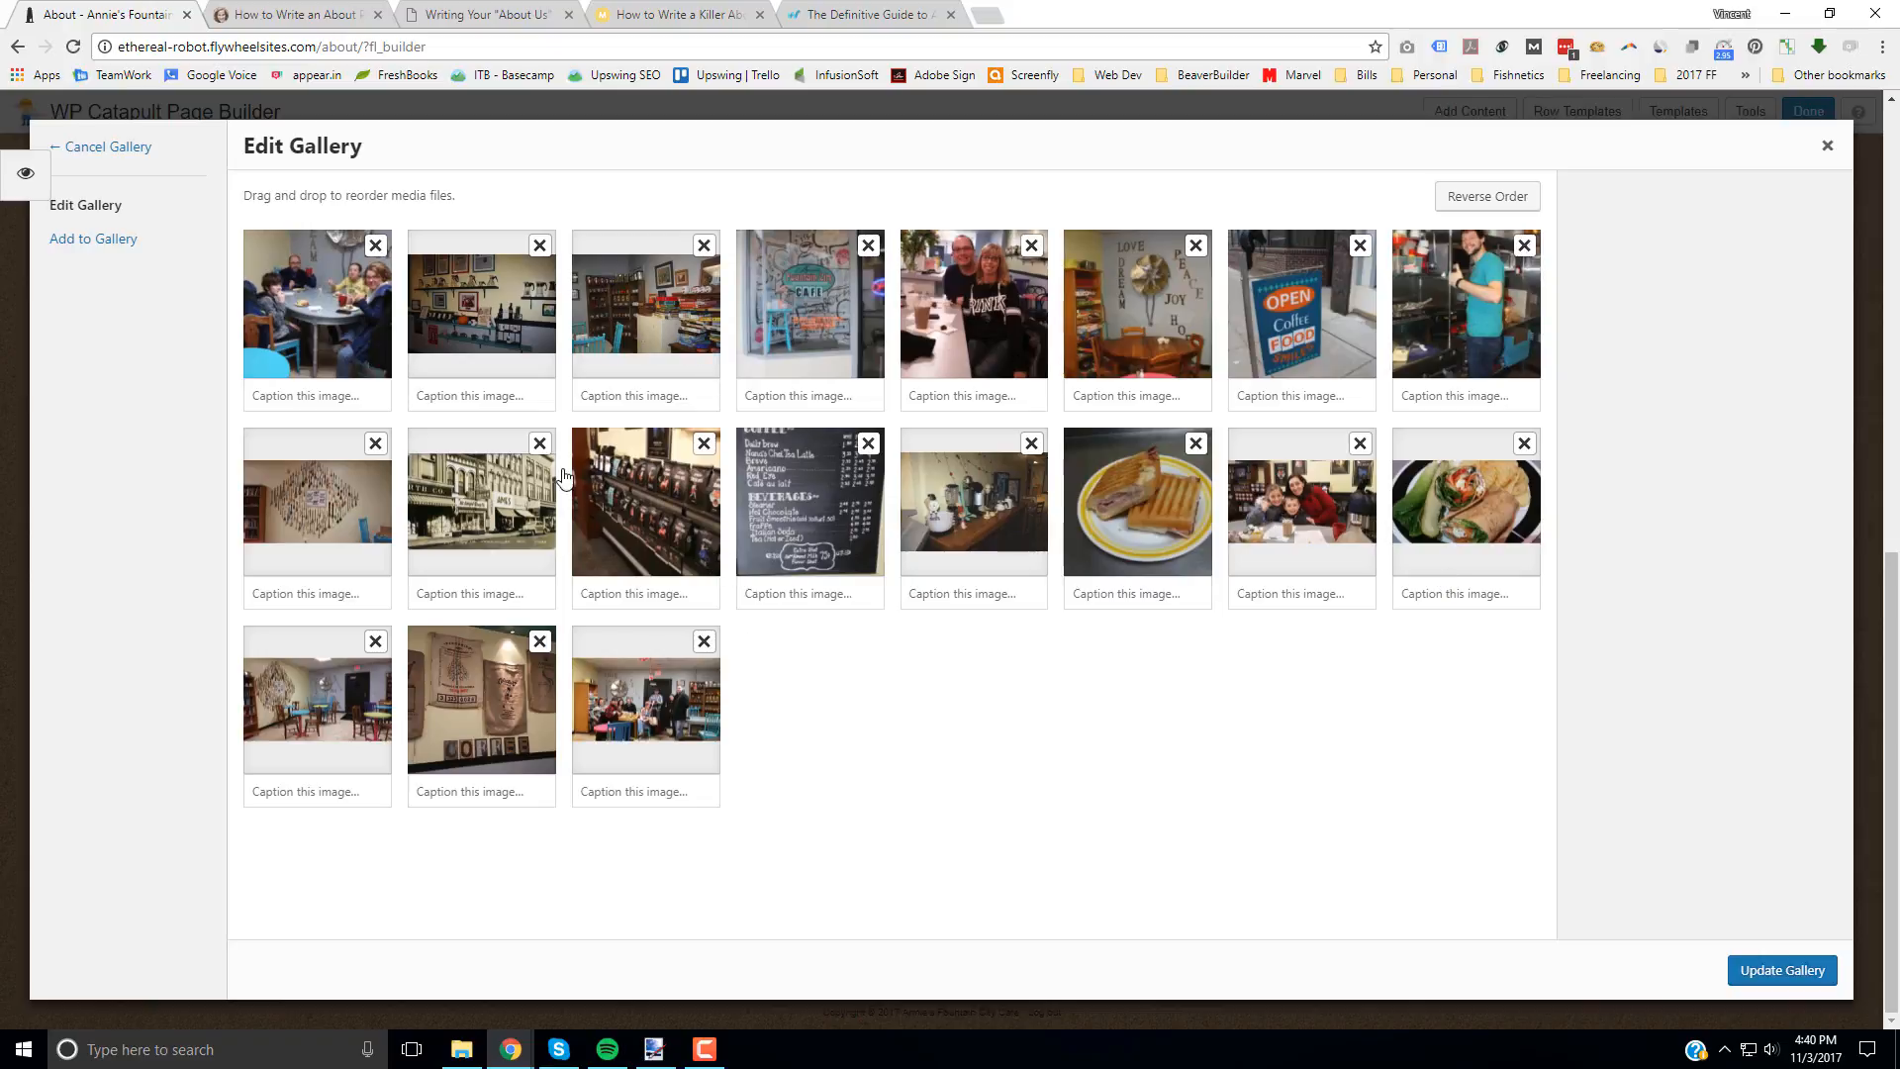
left_click_drag(659, 297, 537, 508)
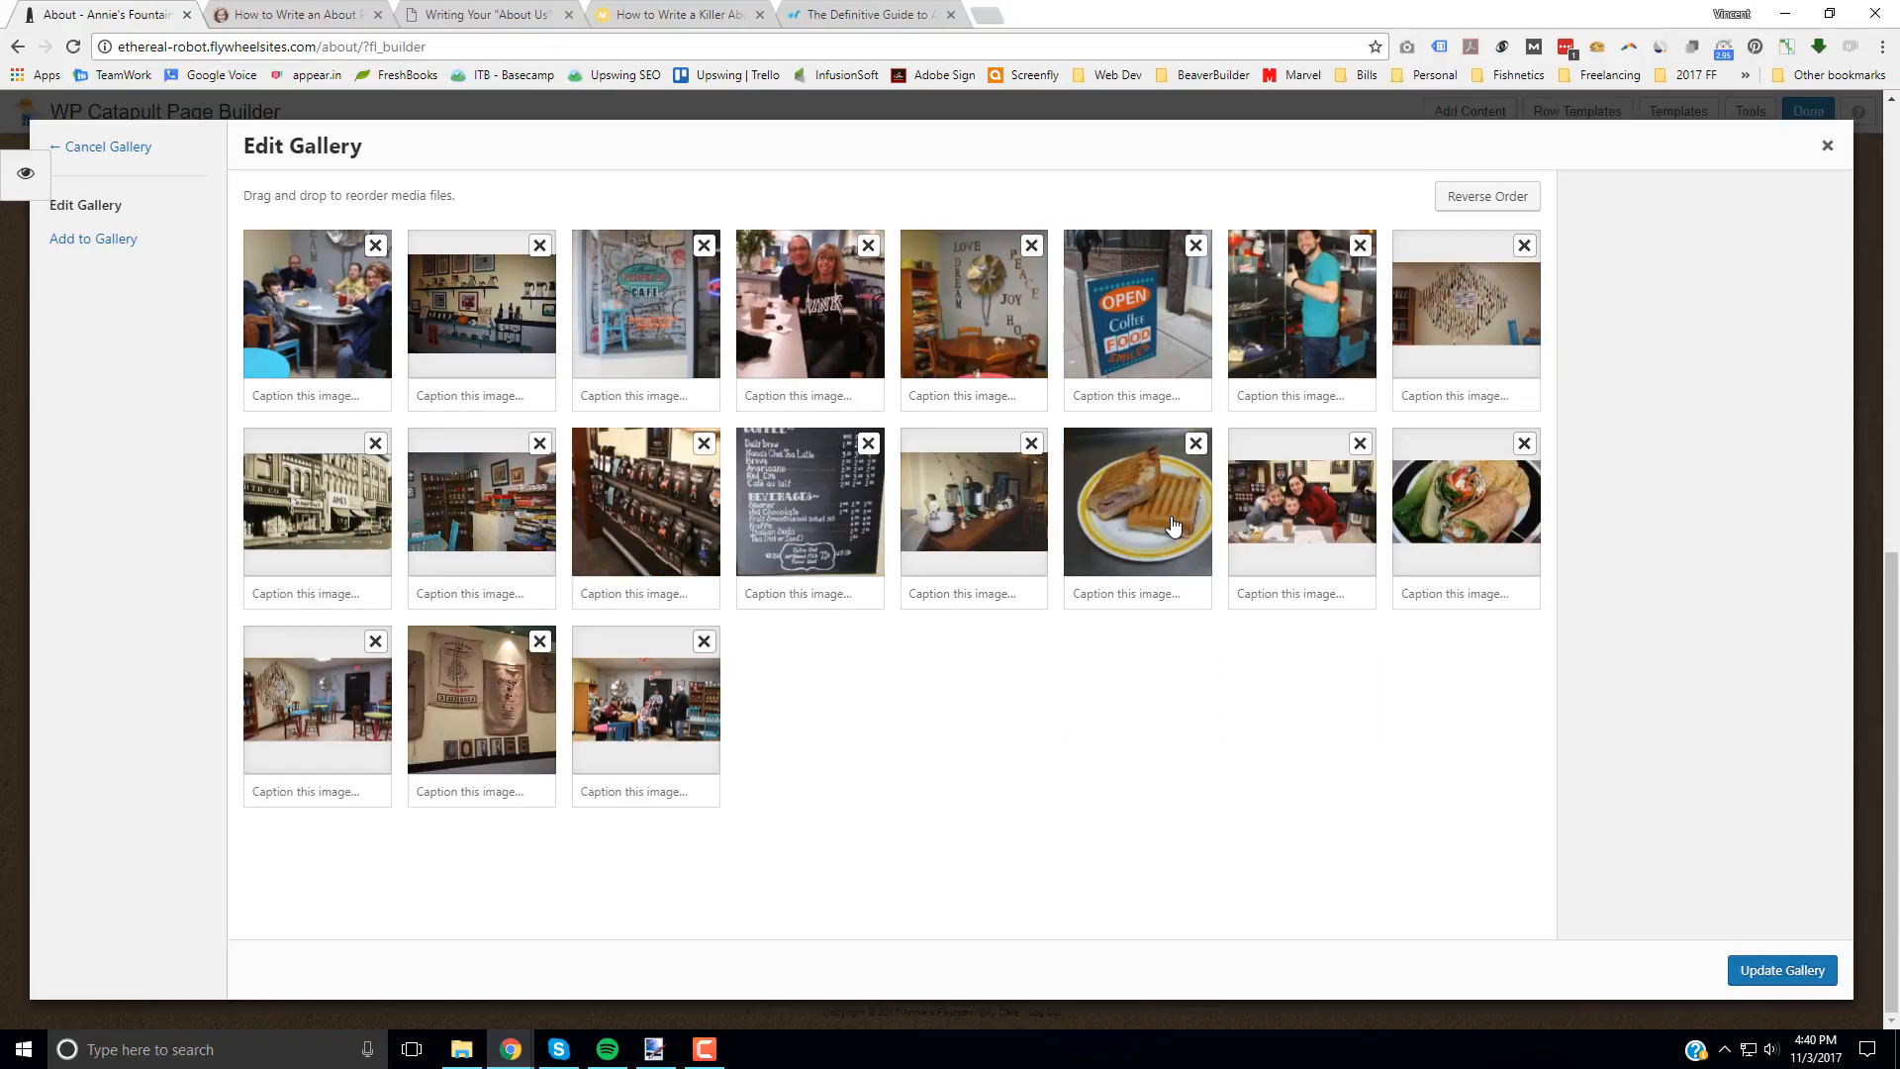
Step: Place the wrap photo after the couple and the dining room photo after the roast coffee shelves, and update the gallery
left_click_drag(1462, 519, 978, 346)
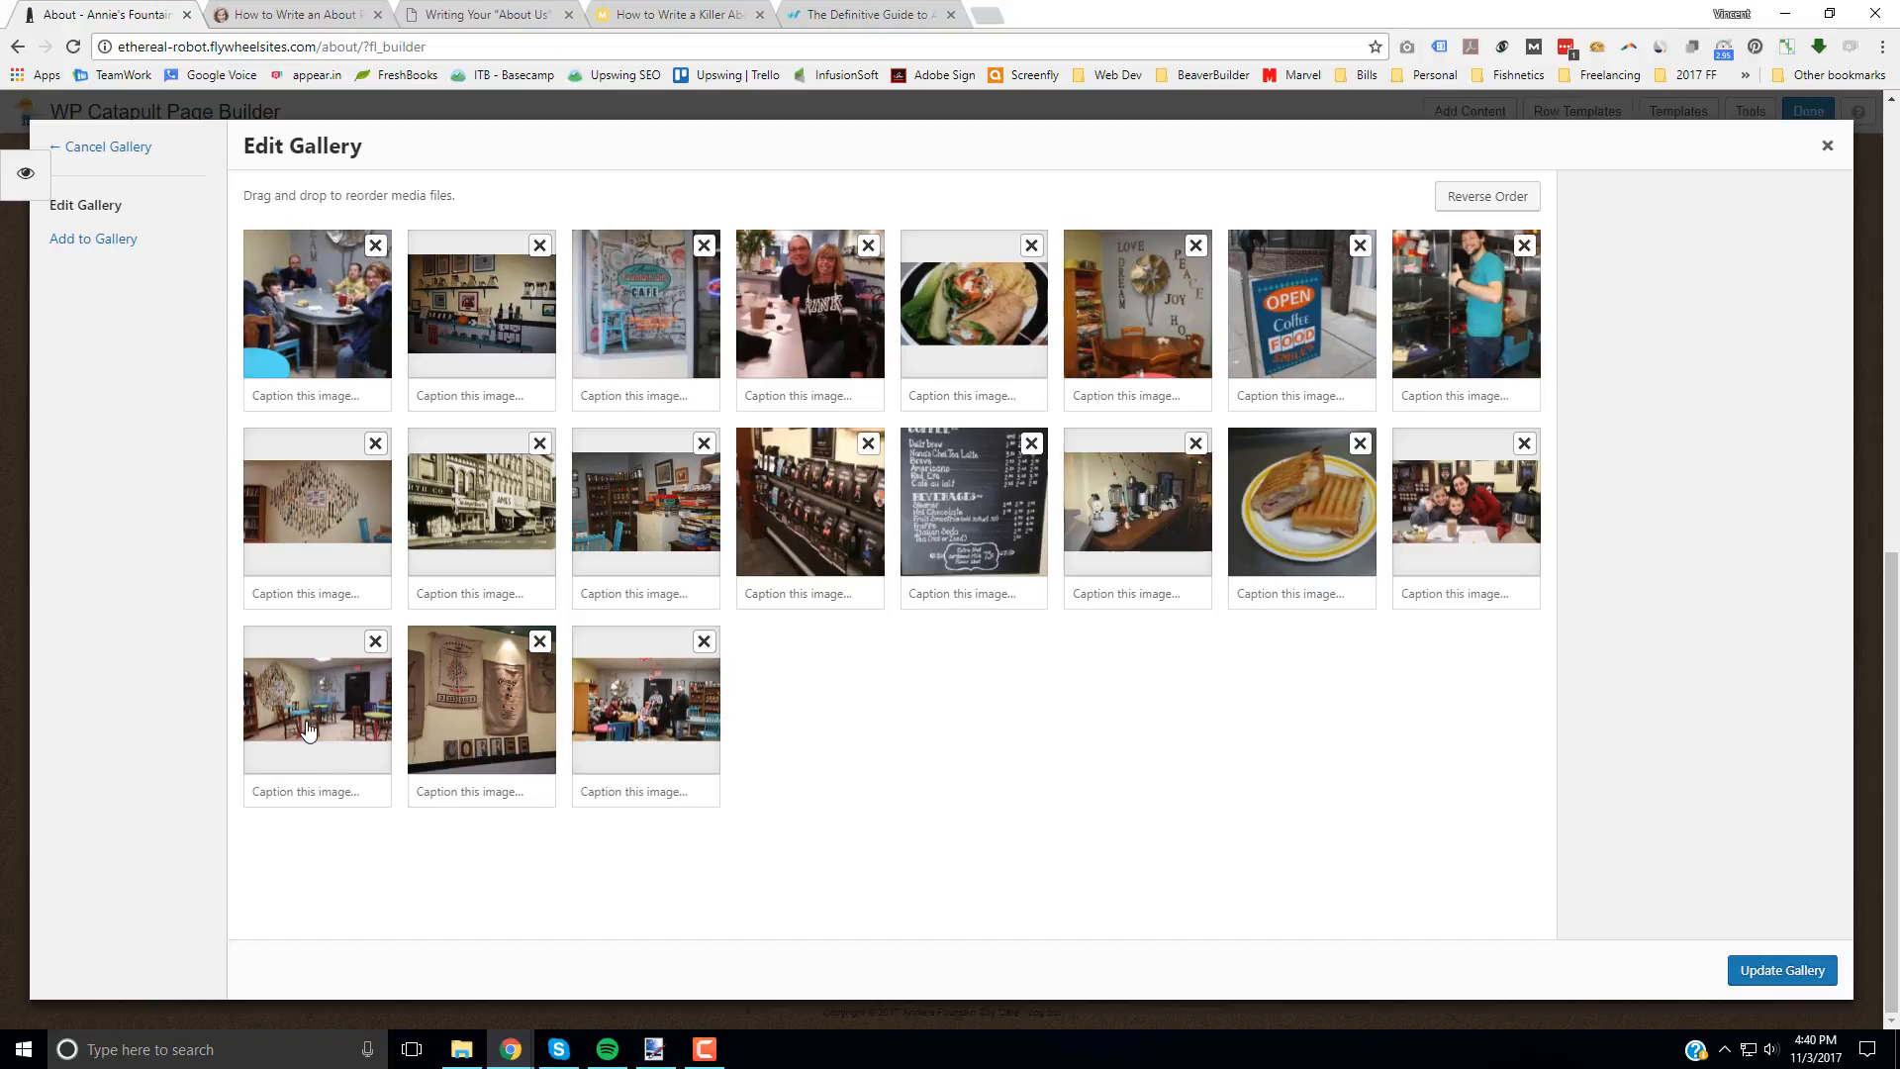
left_click_drag(306, 730, 1037, 518)
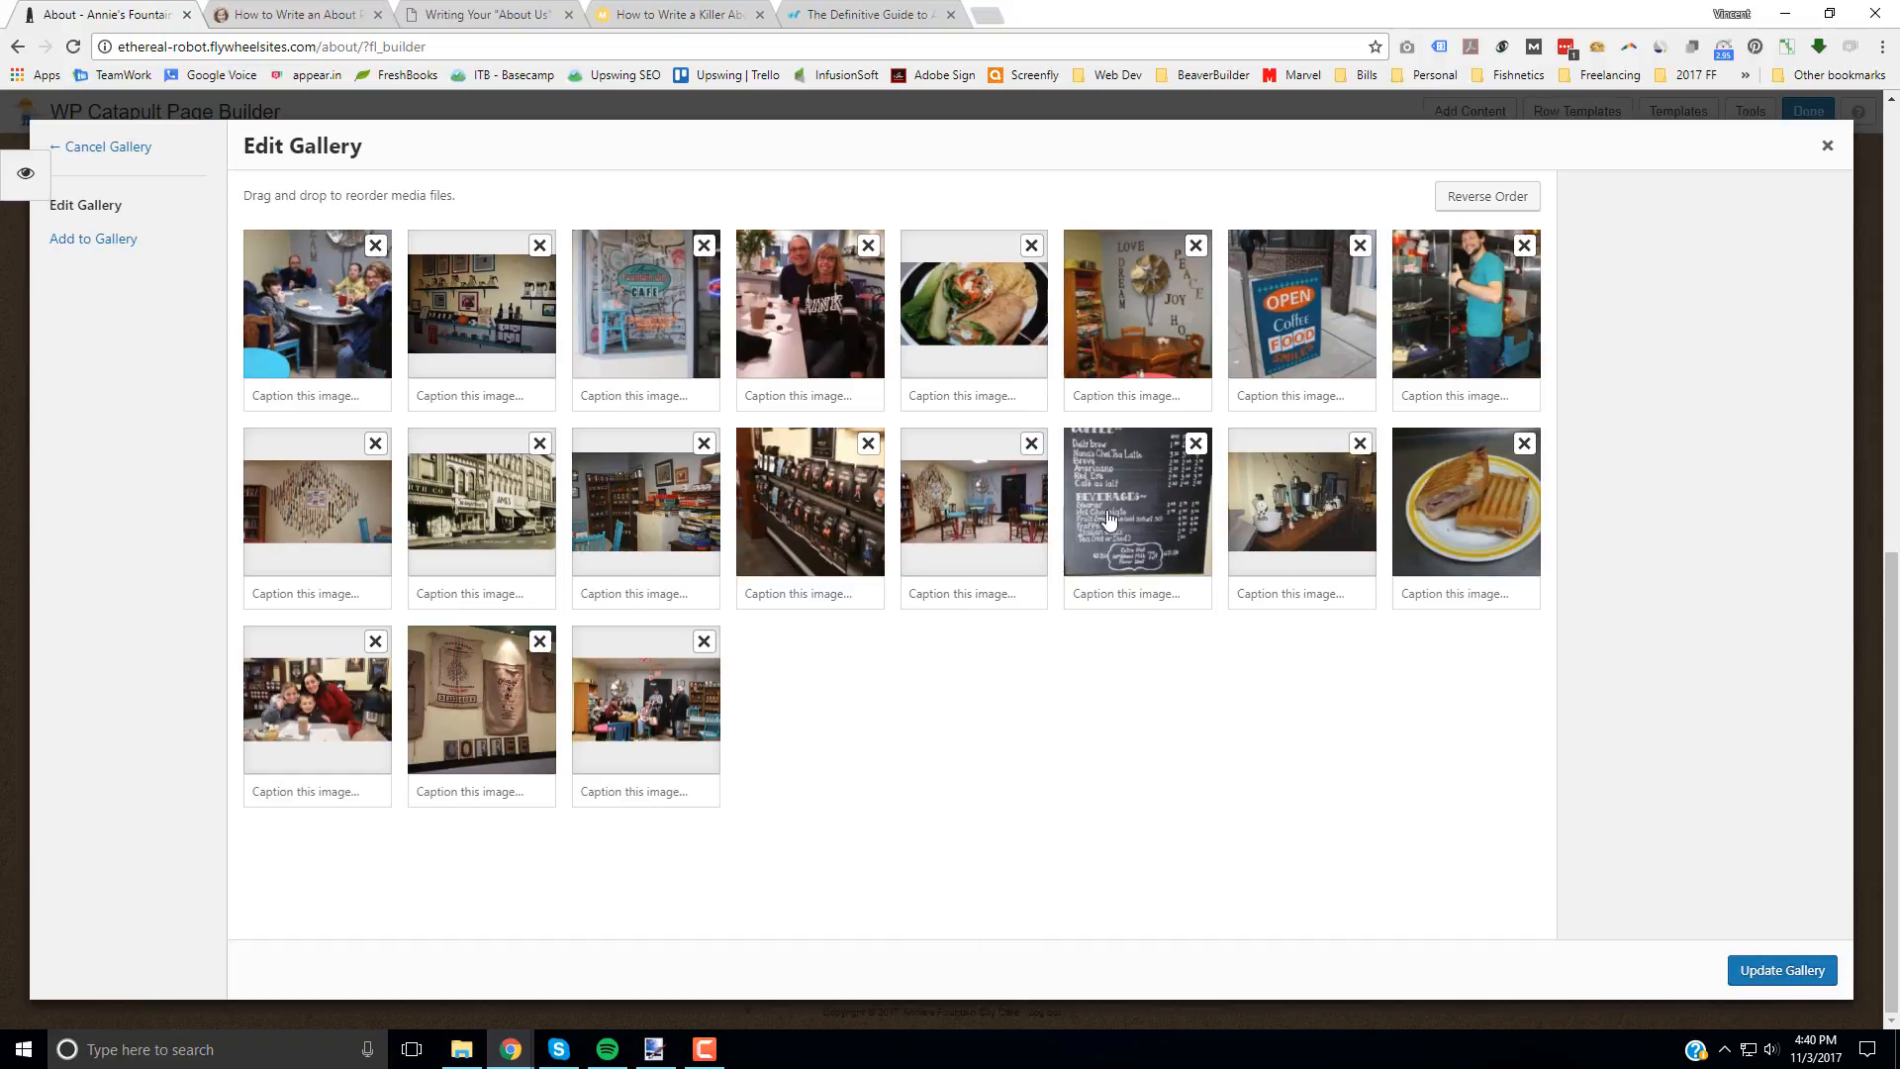
left_click(1776, 971)
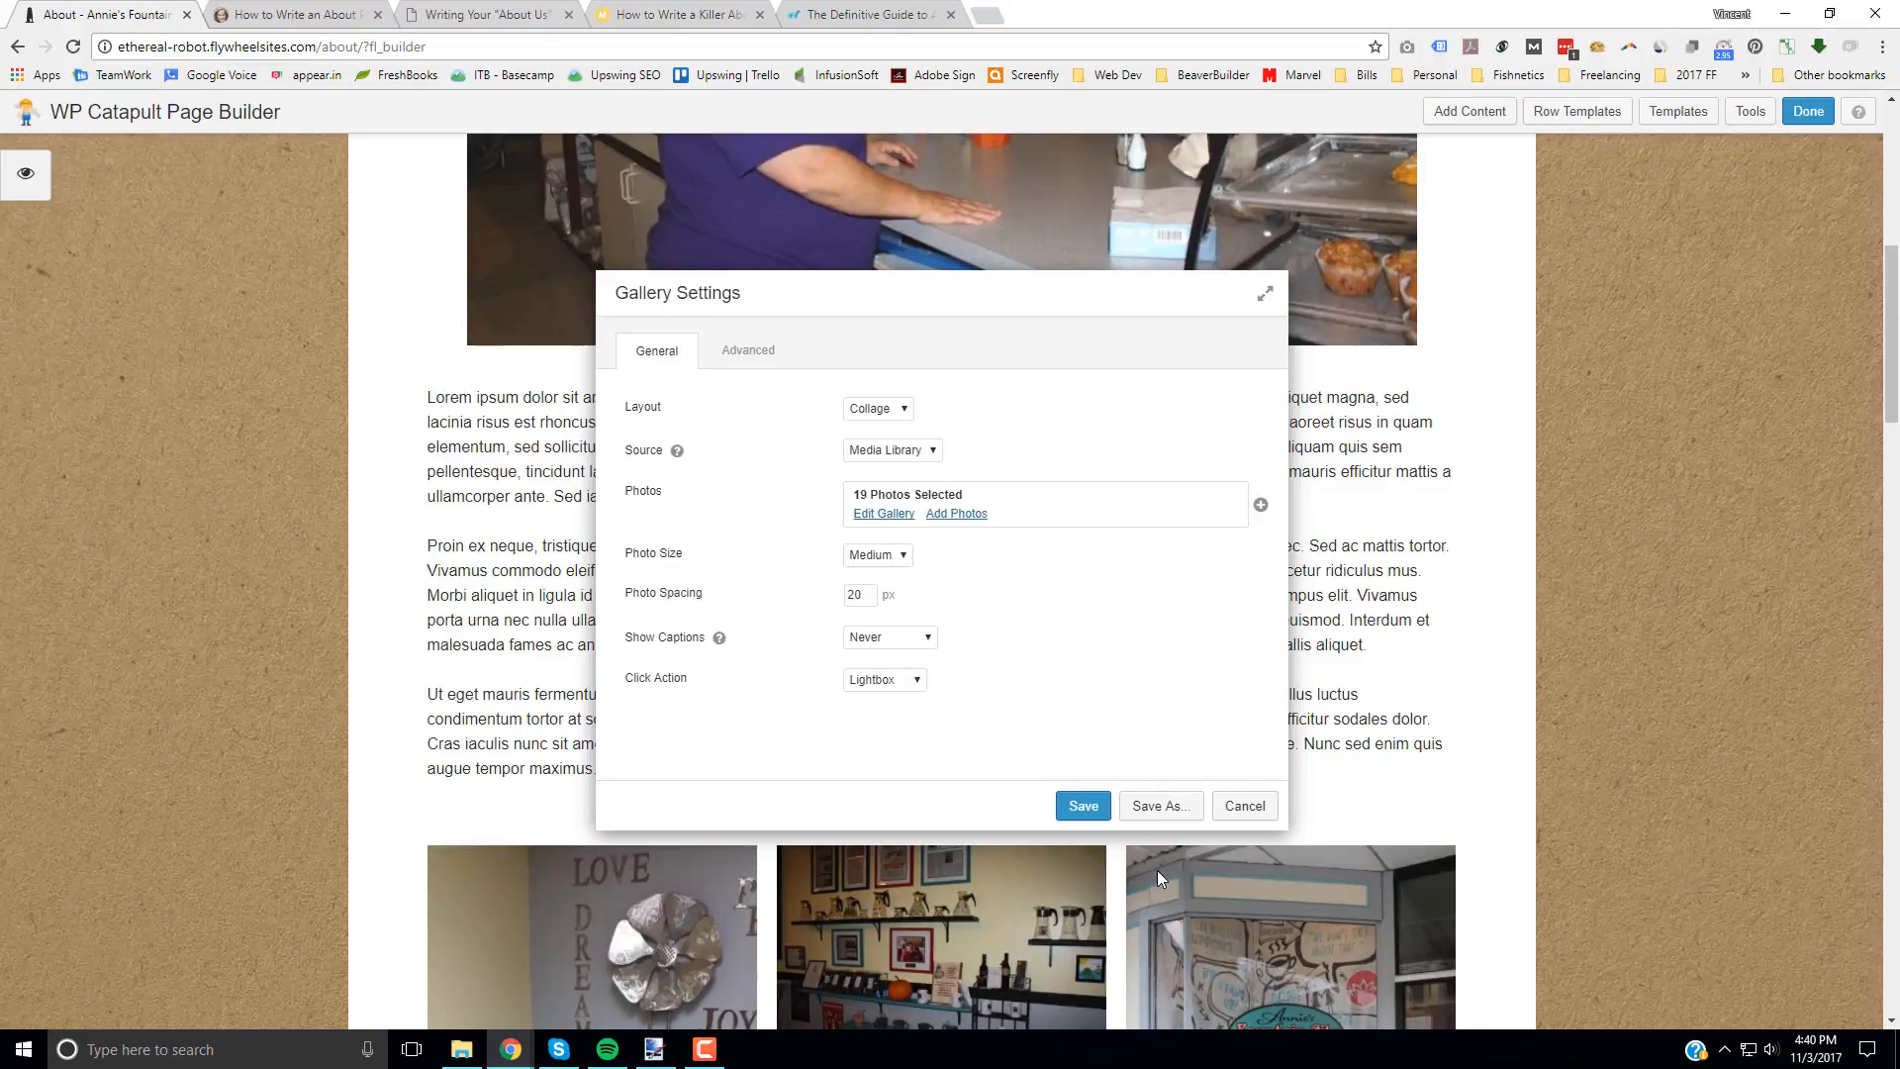
Step: Check the photo collage on the page and save the Gallery module's settings
scroll(1540, 774, "down", 3)
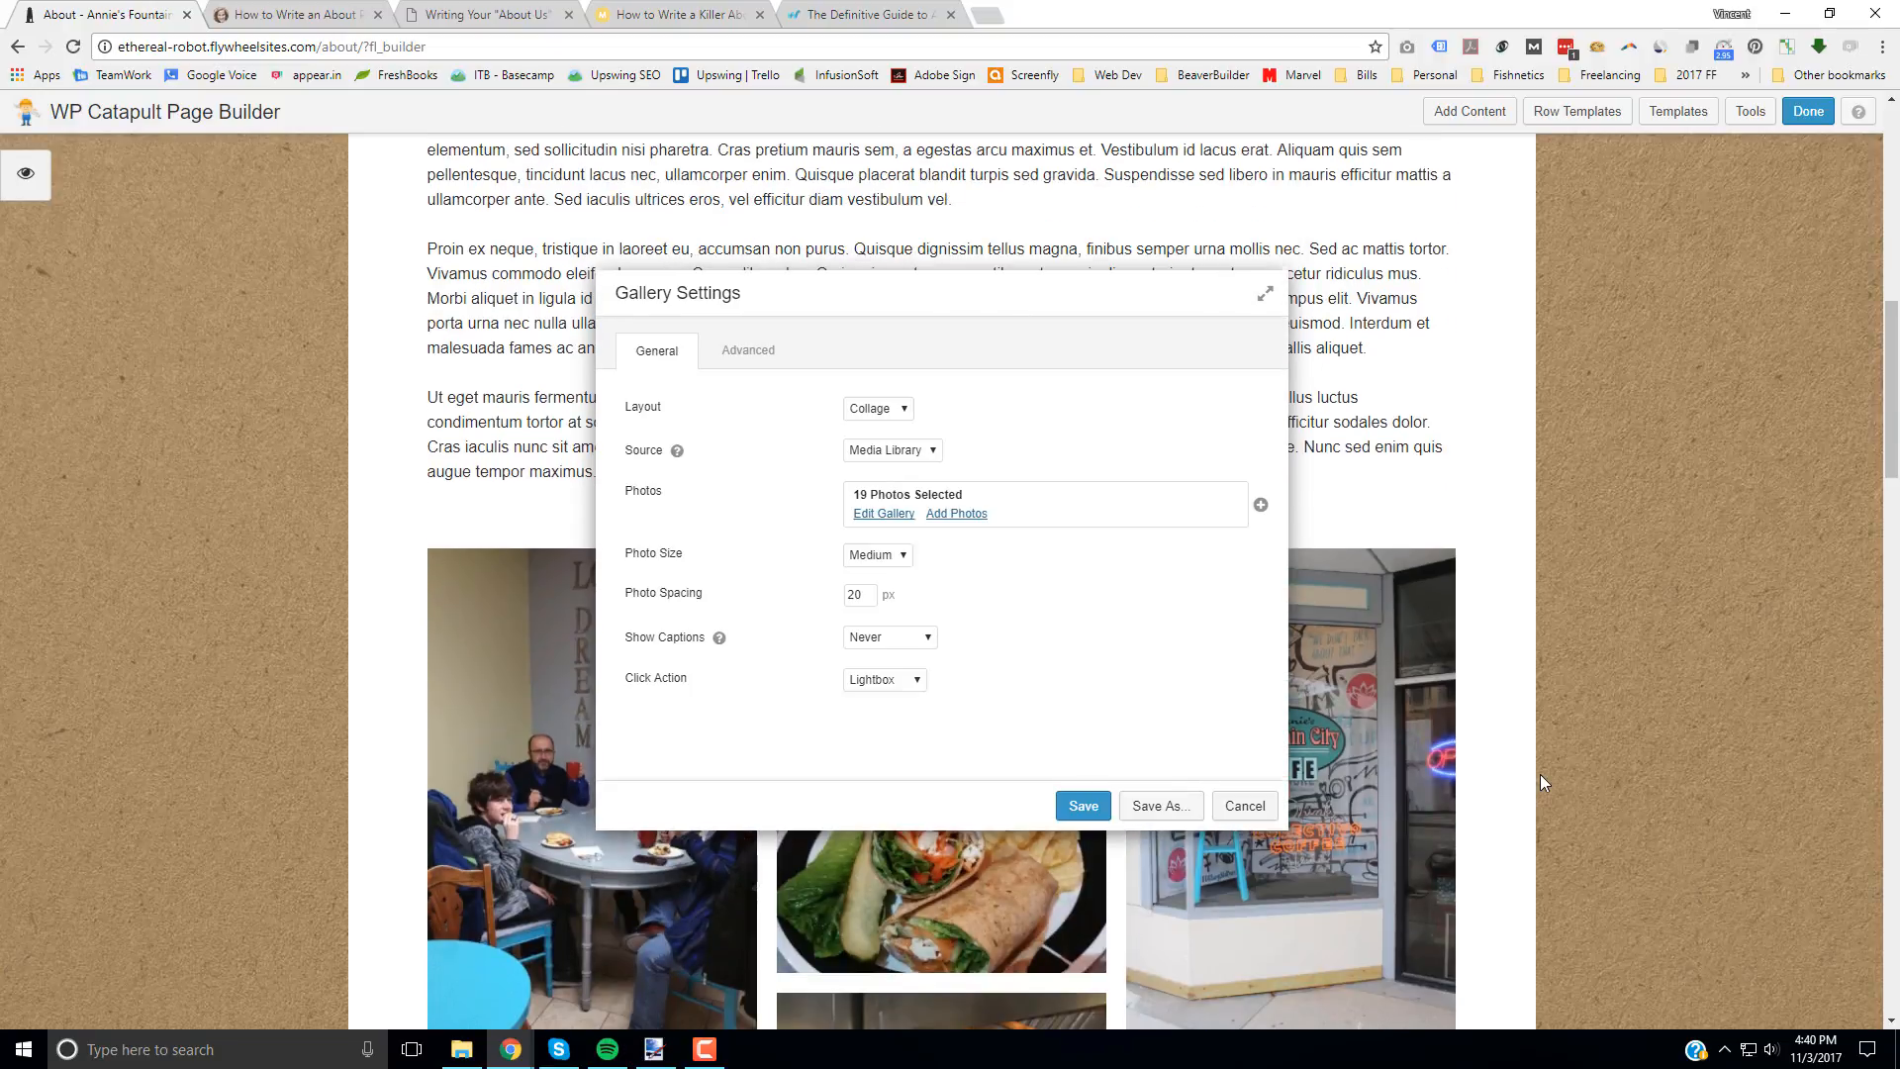
scroll(1539, 774, "up", 2)
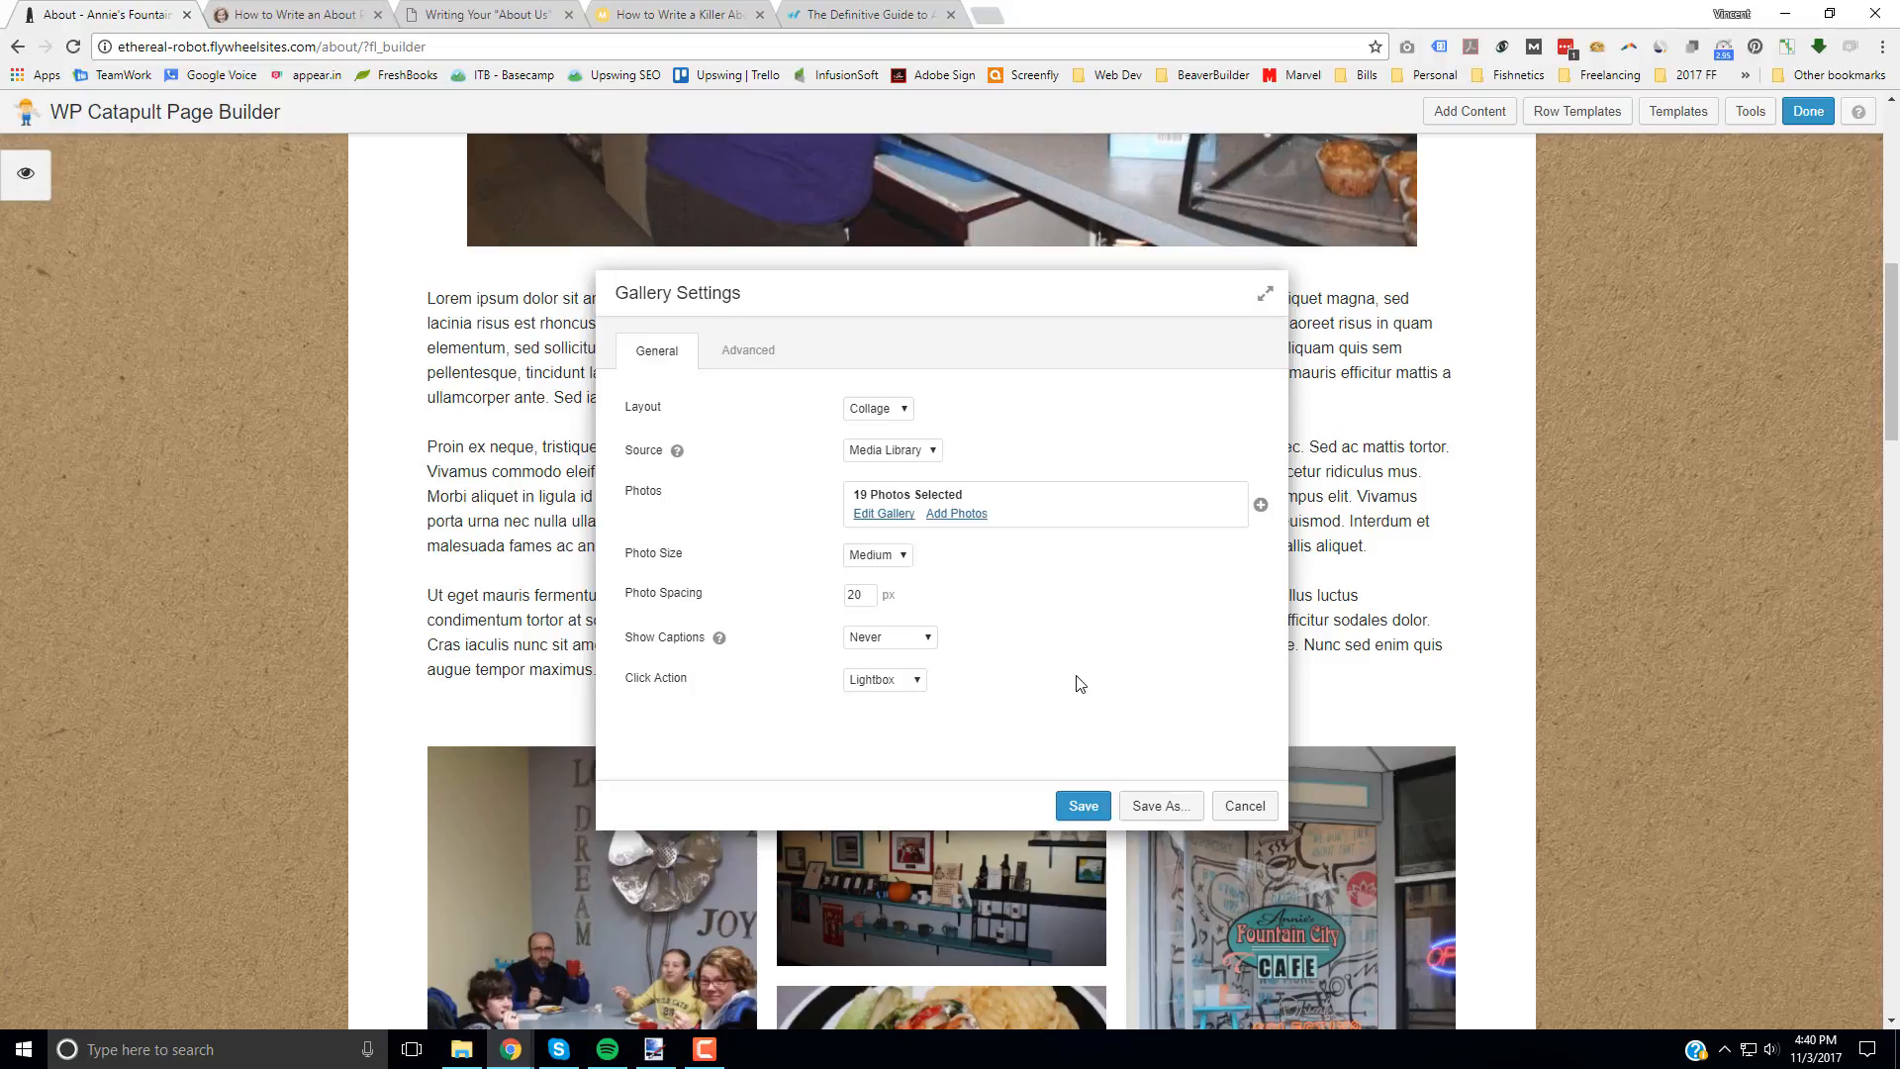
left_click(1083, 807)
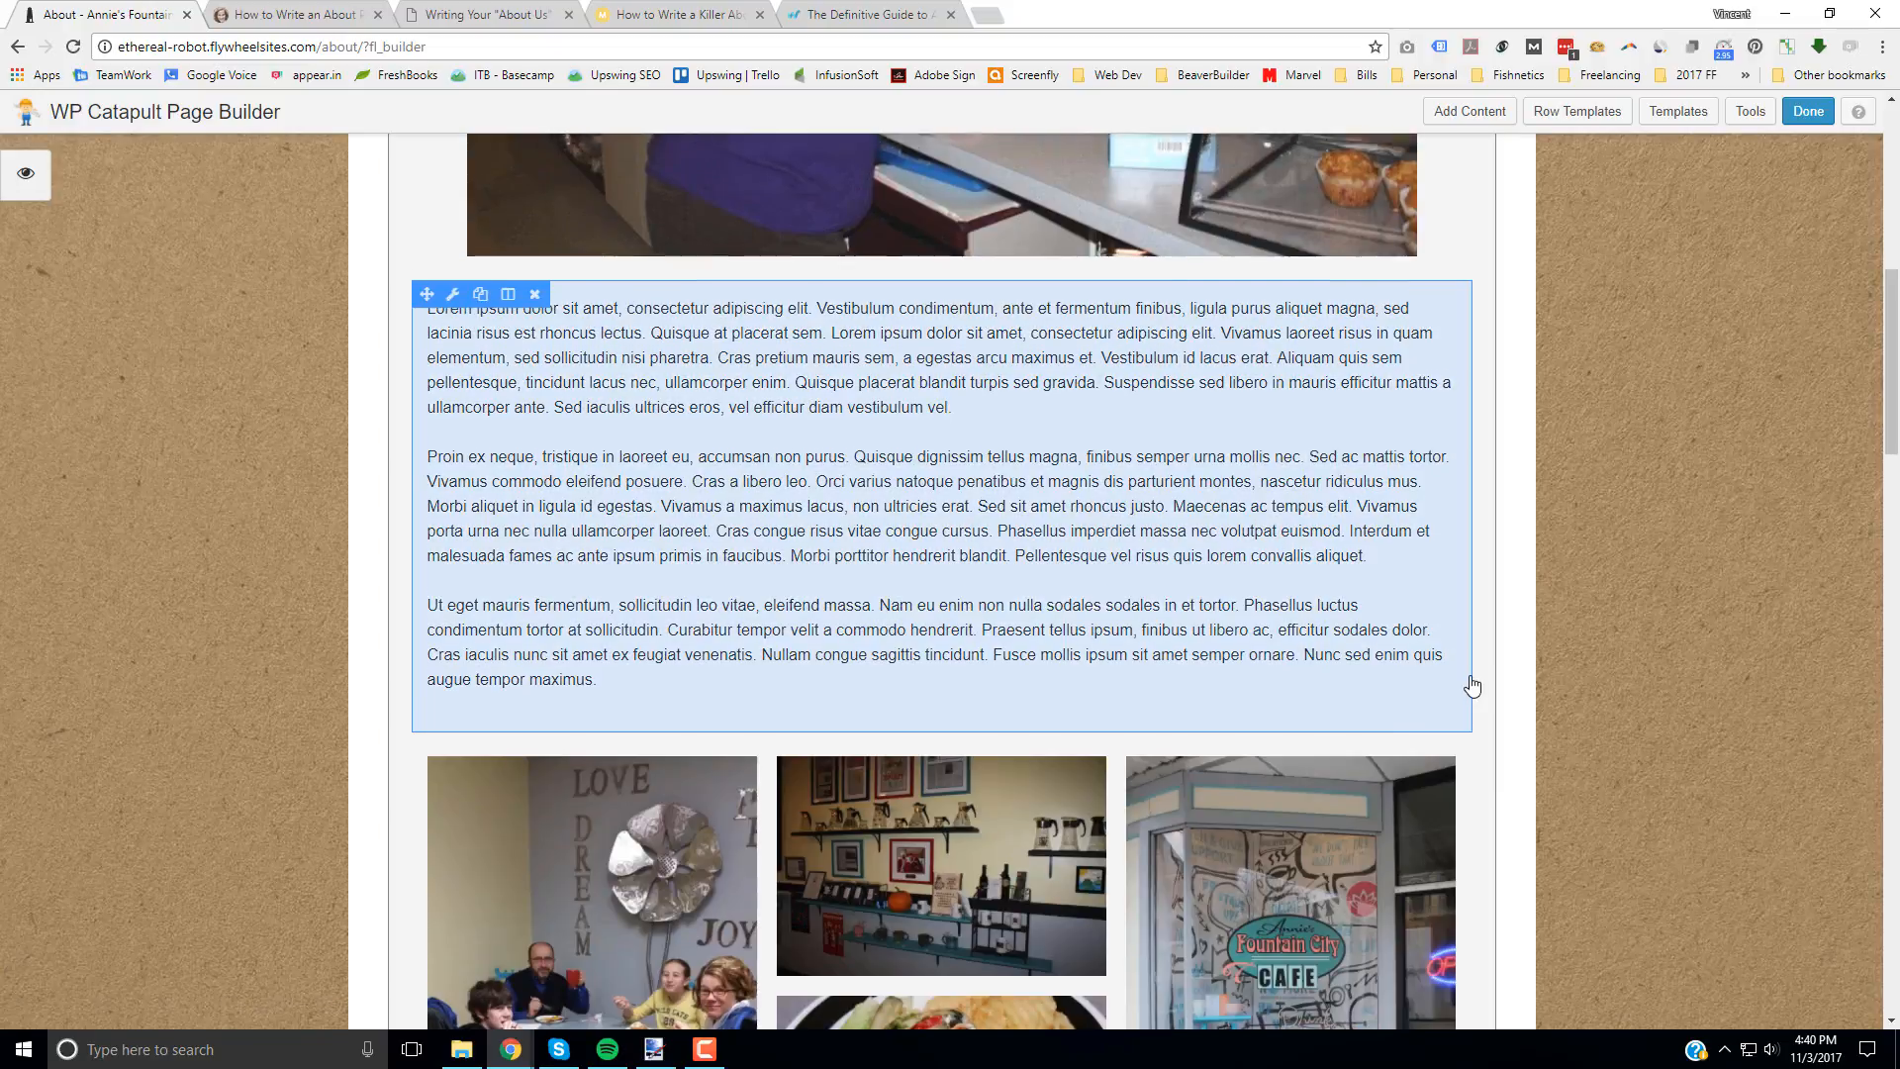
Step: Review the main photo, body text and gallery on the About page, and publish the changes
scroll(1472, 686, "up", 8)
scroll(1224, 656, "down", 3)
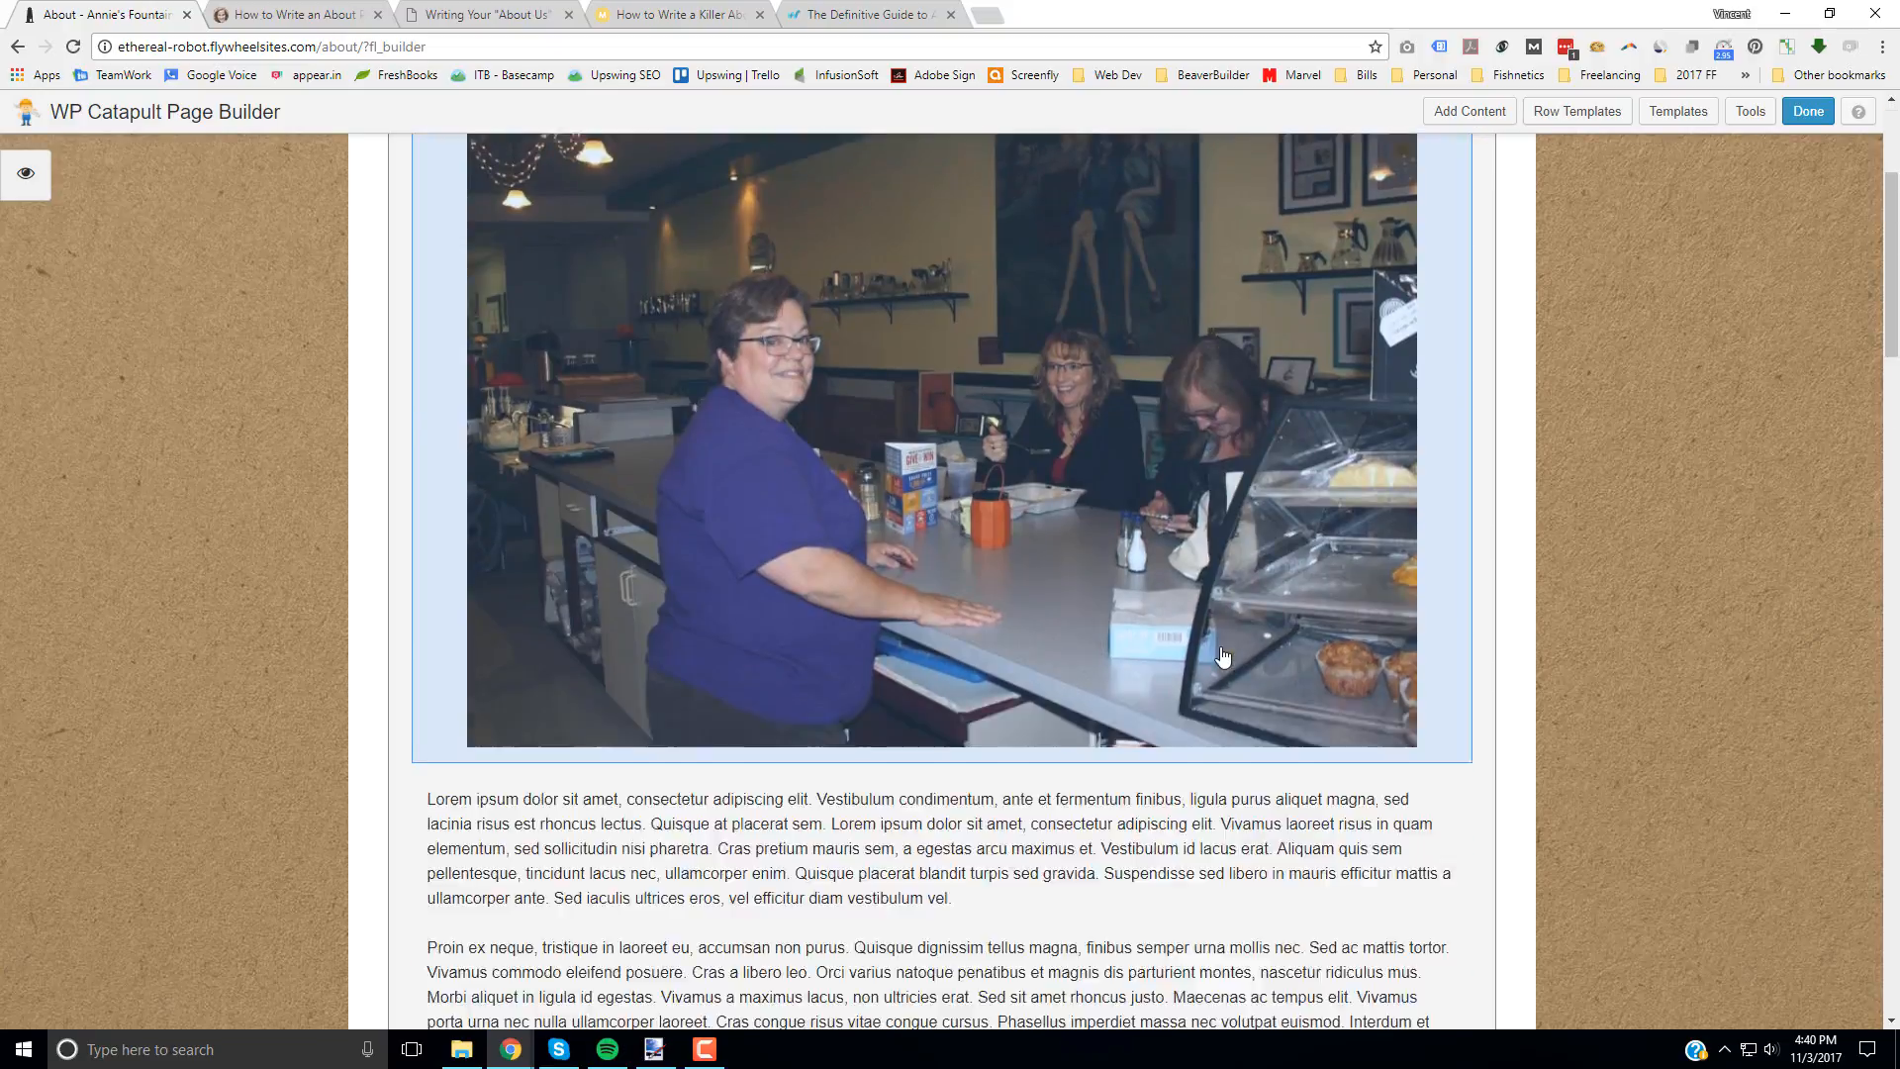
scroll(1224, 656, "down", 3)
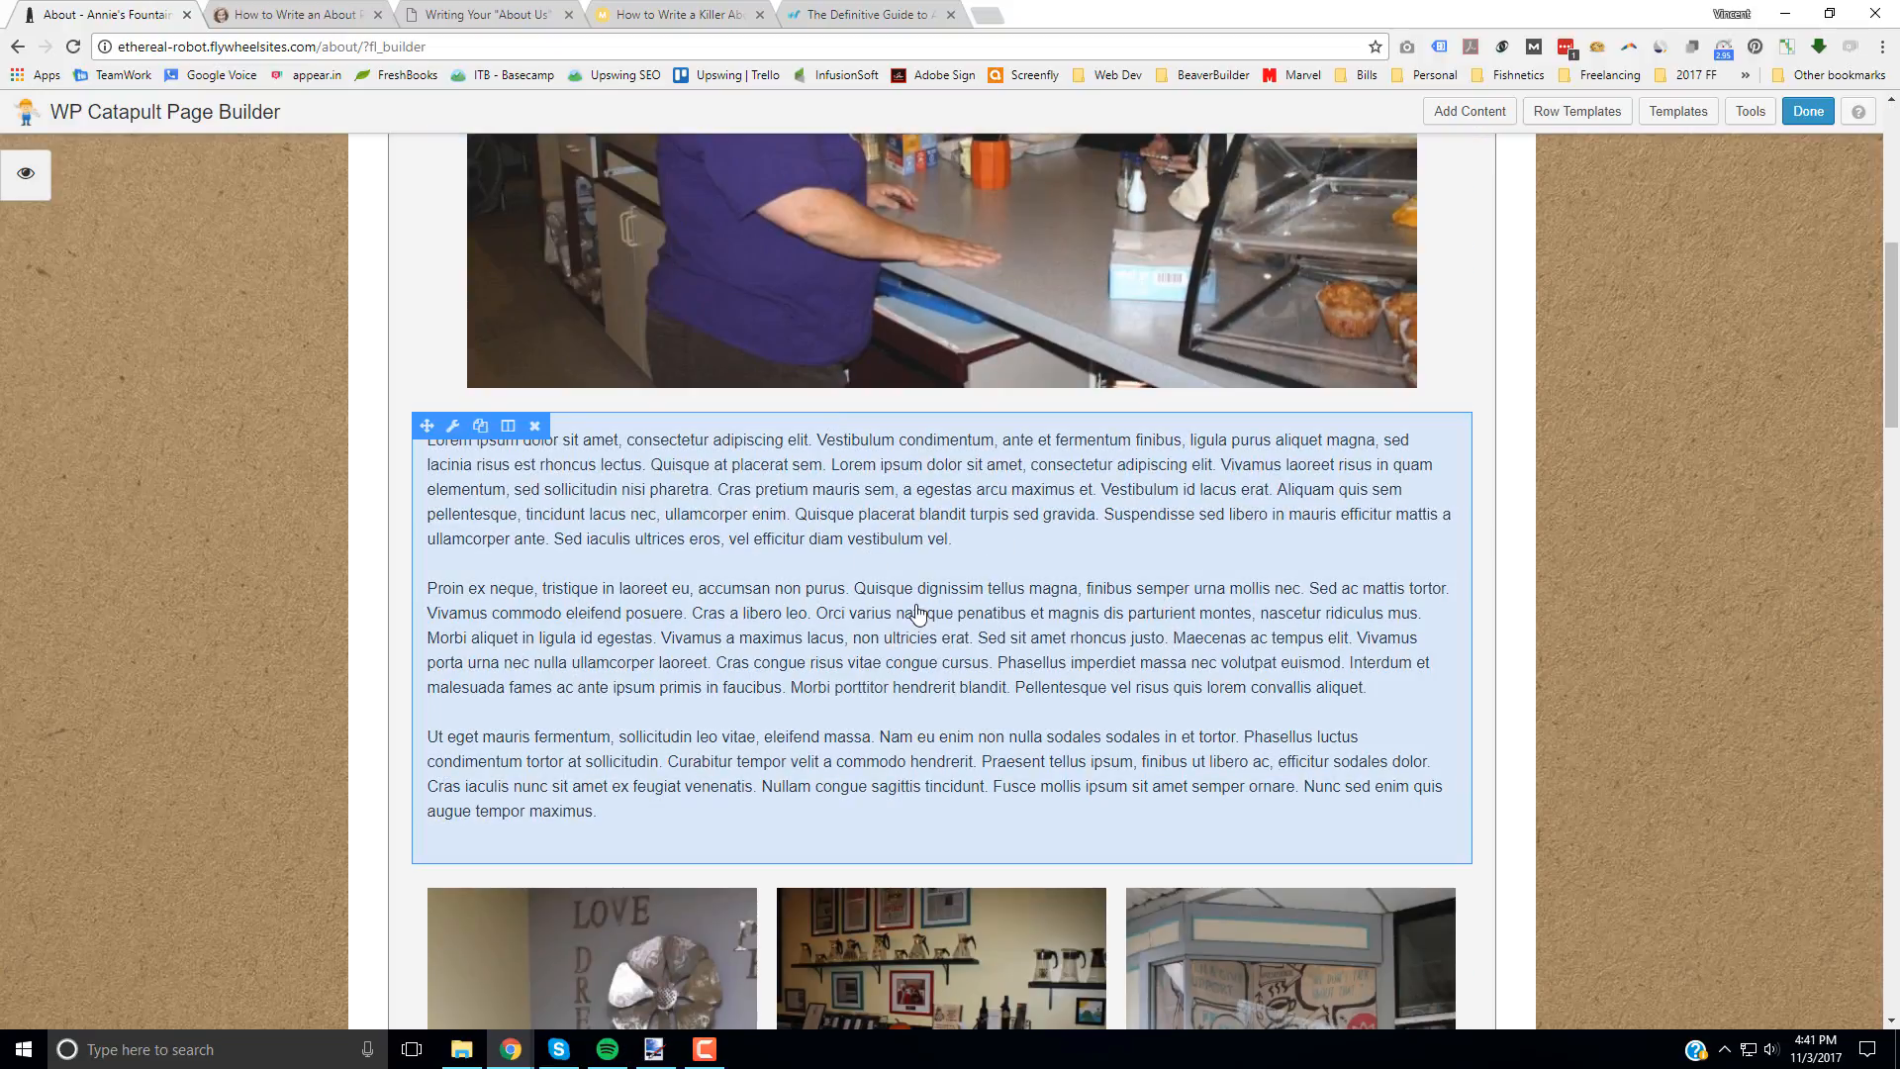
scroll(1629, 586, "down", 8)
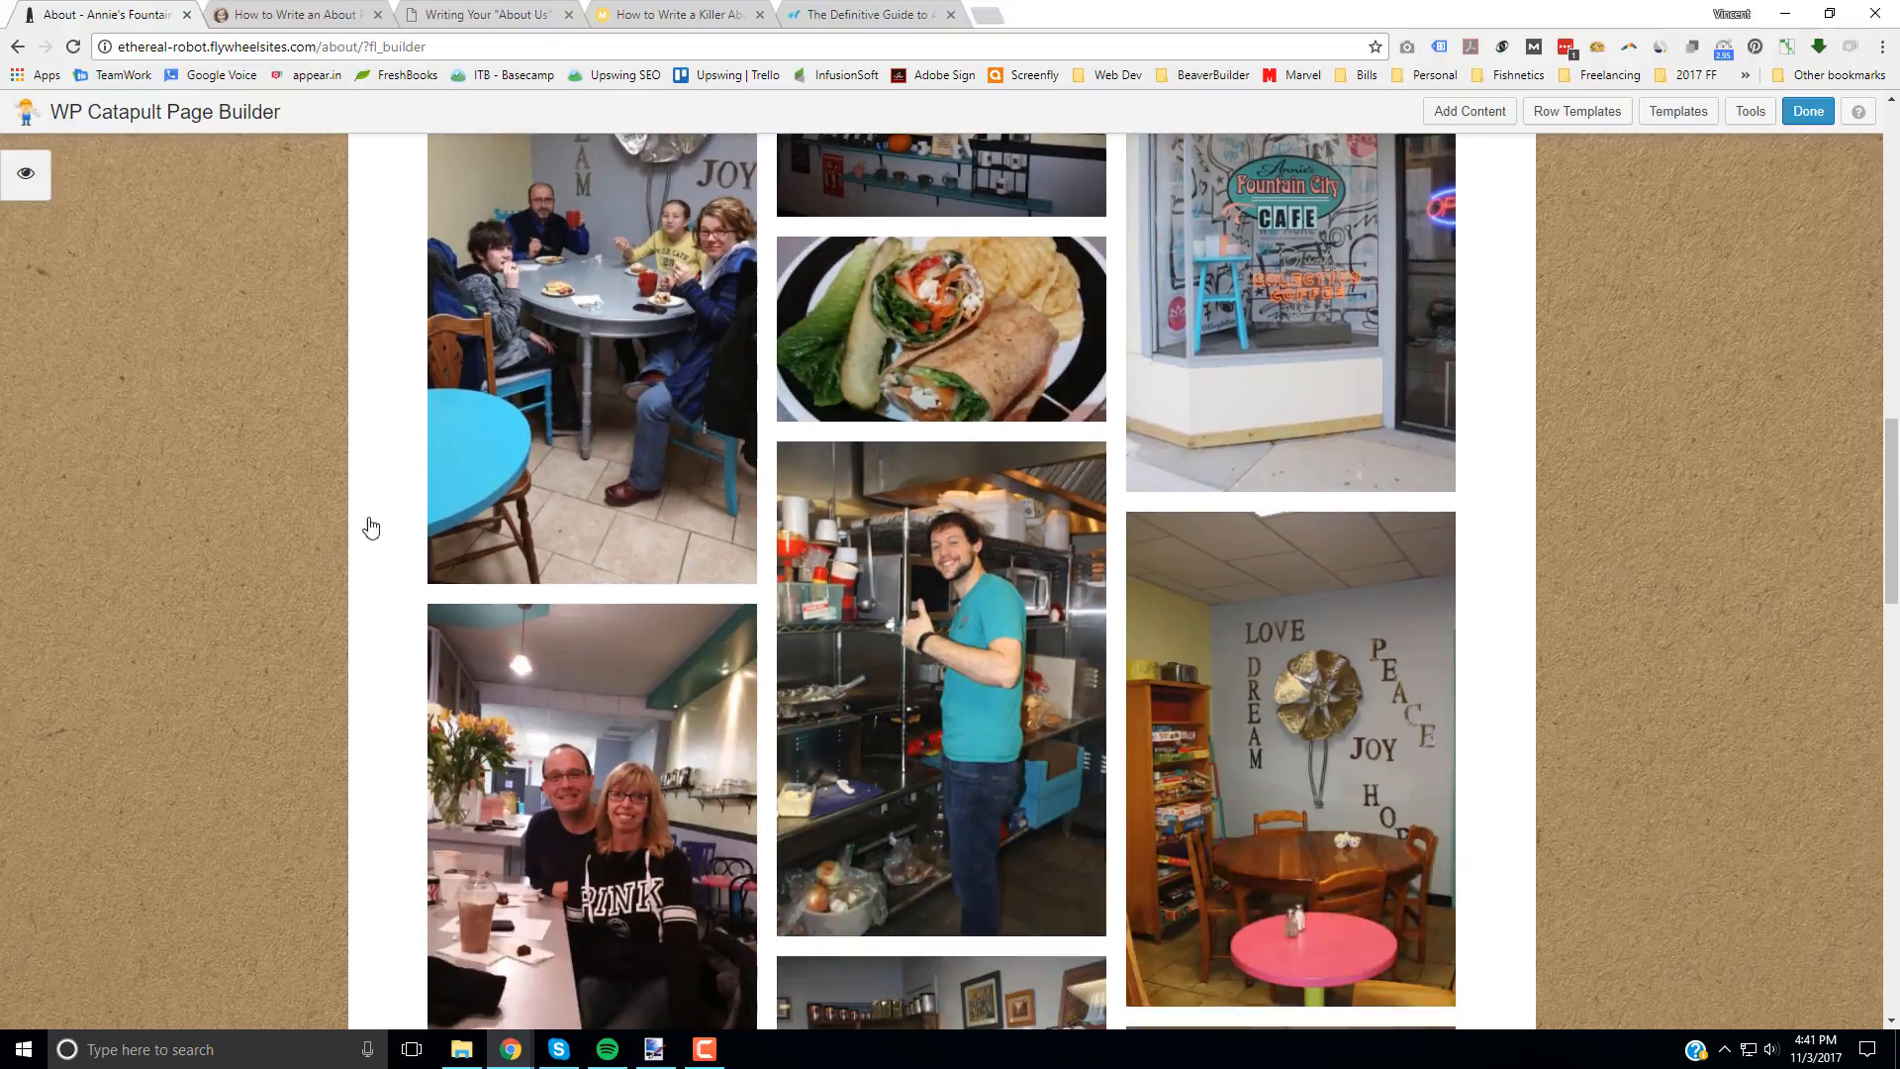
left_click(1809, 111)
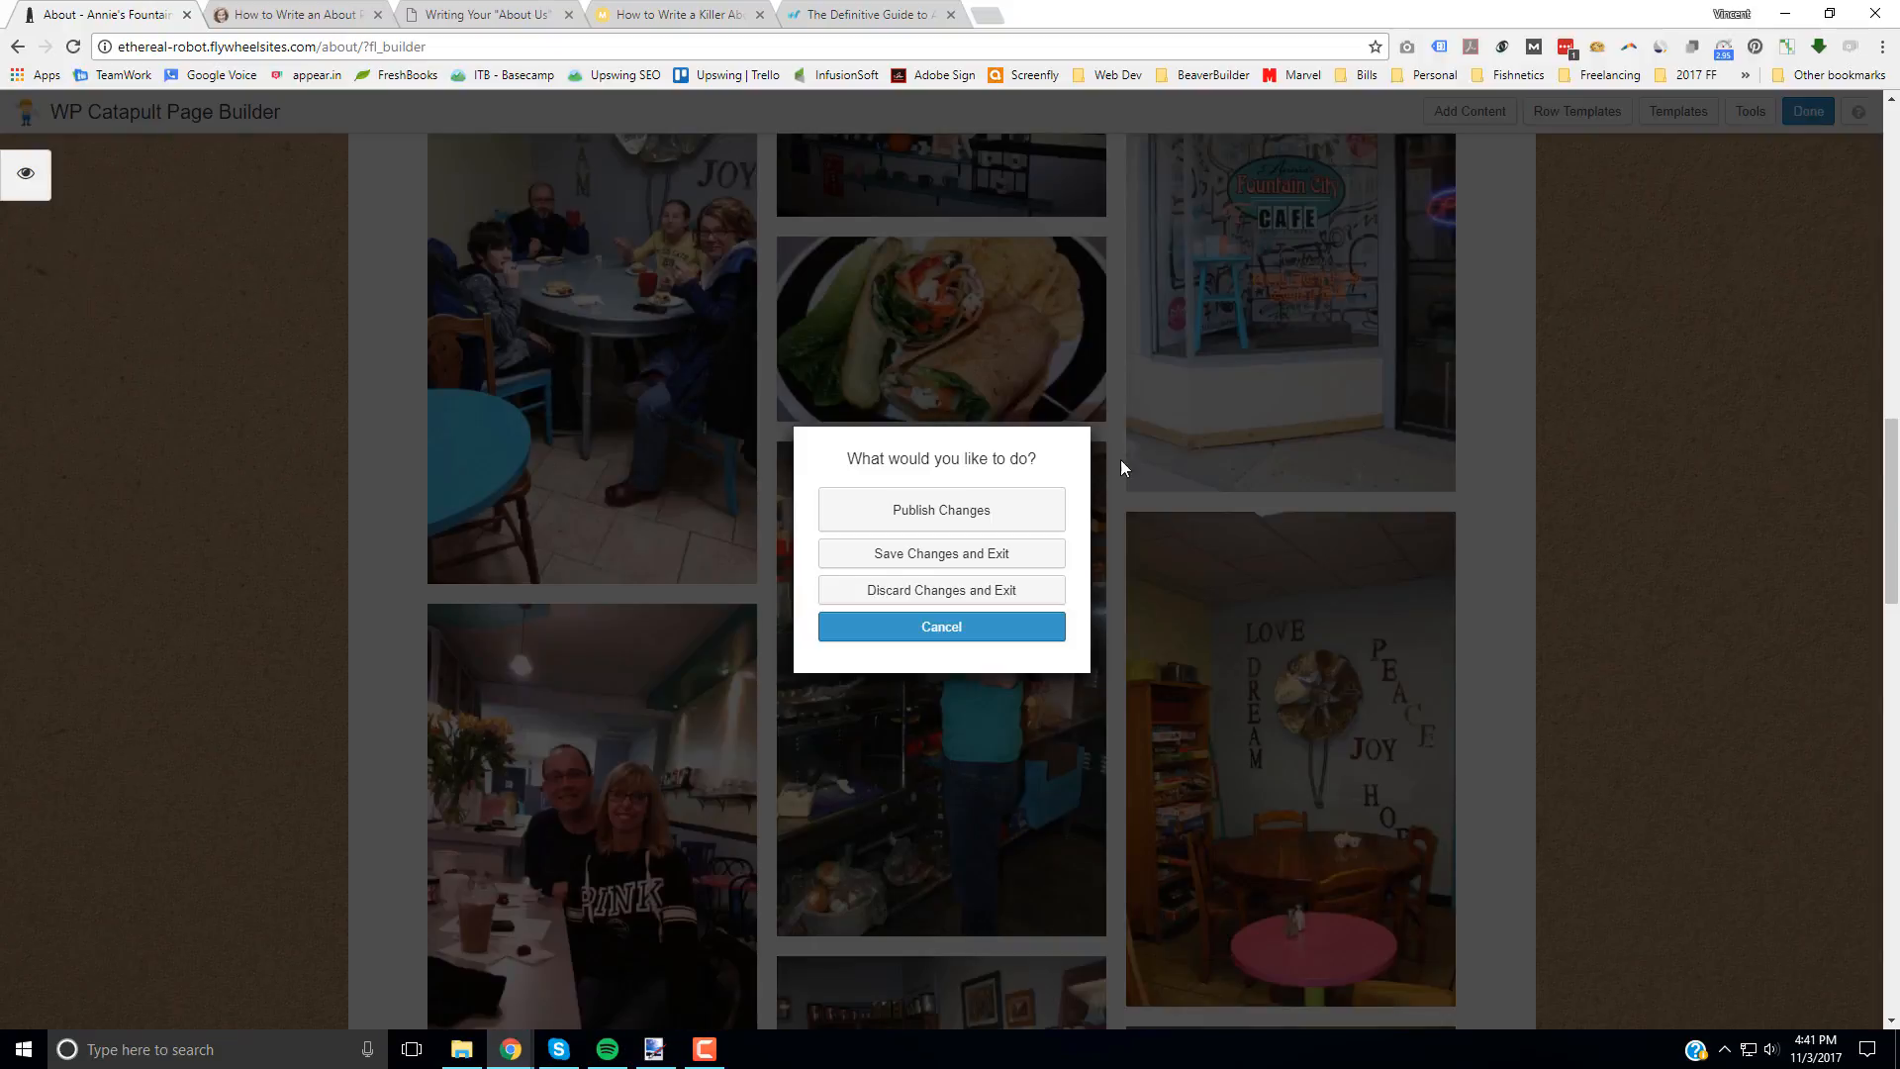
left_click(931, 513)
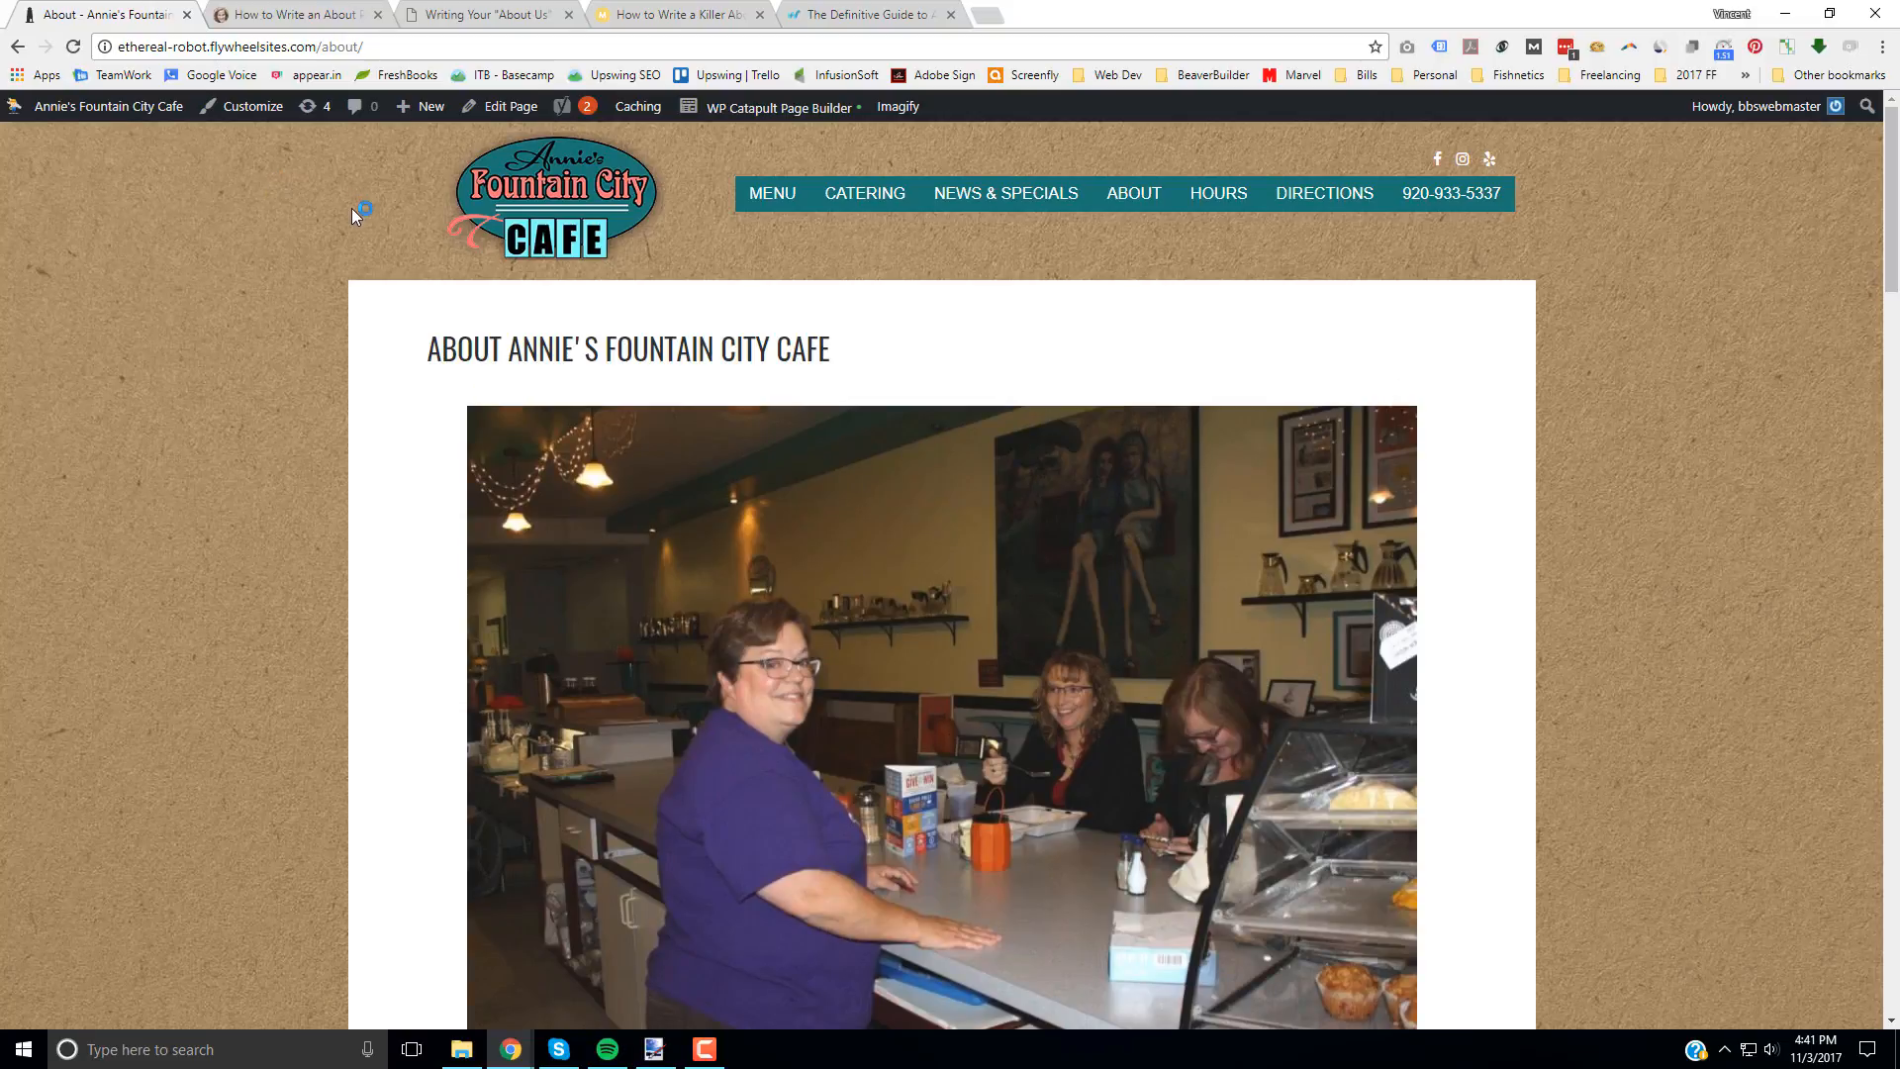
Step: Check the body text and the photo gallery layout on the published About page
scroll(352, 214, "down", 12)
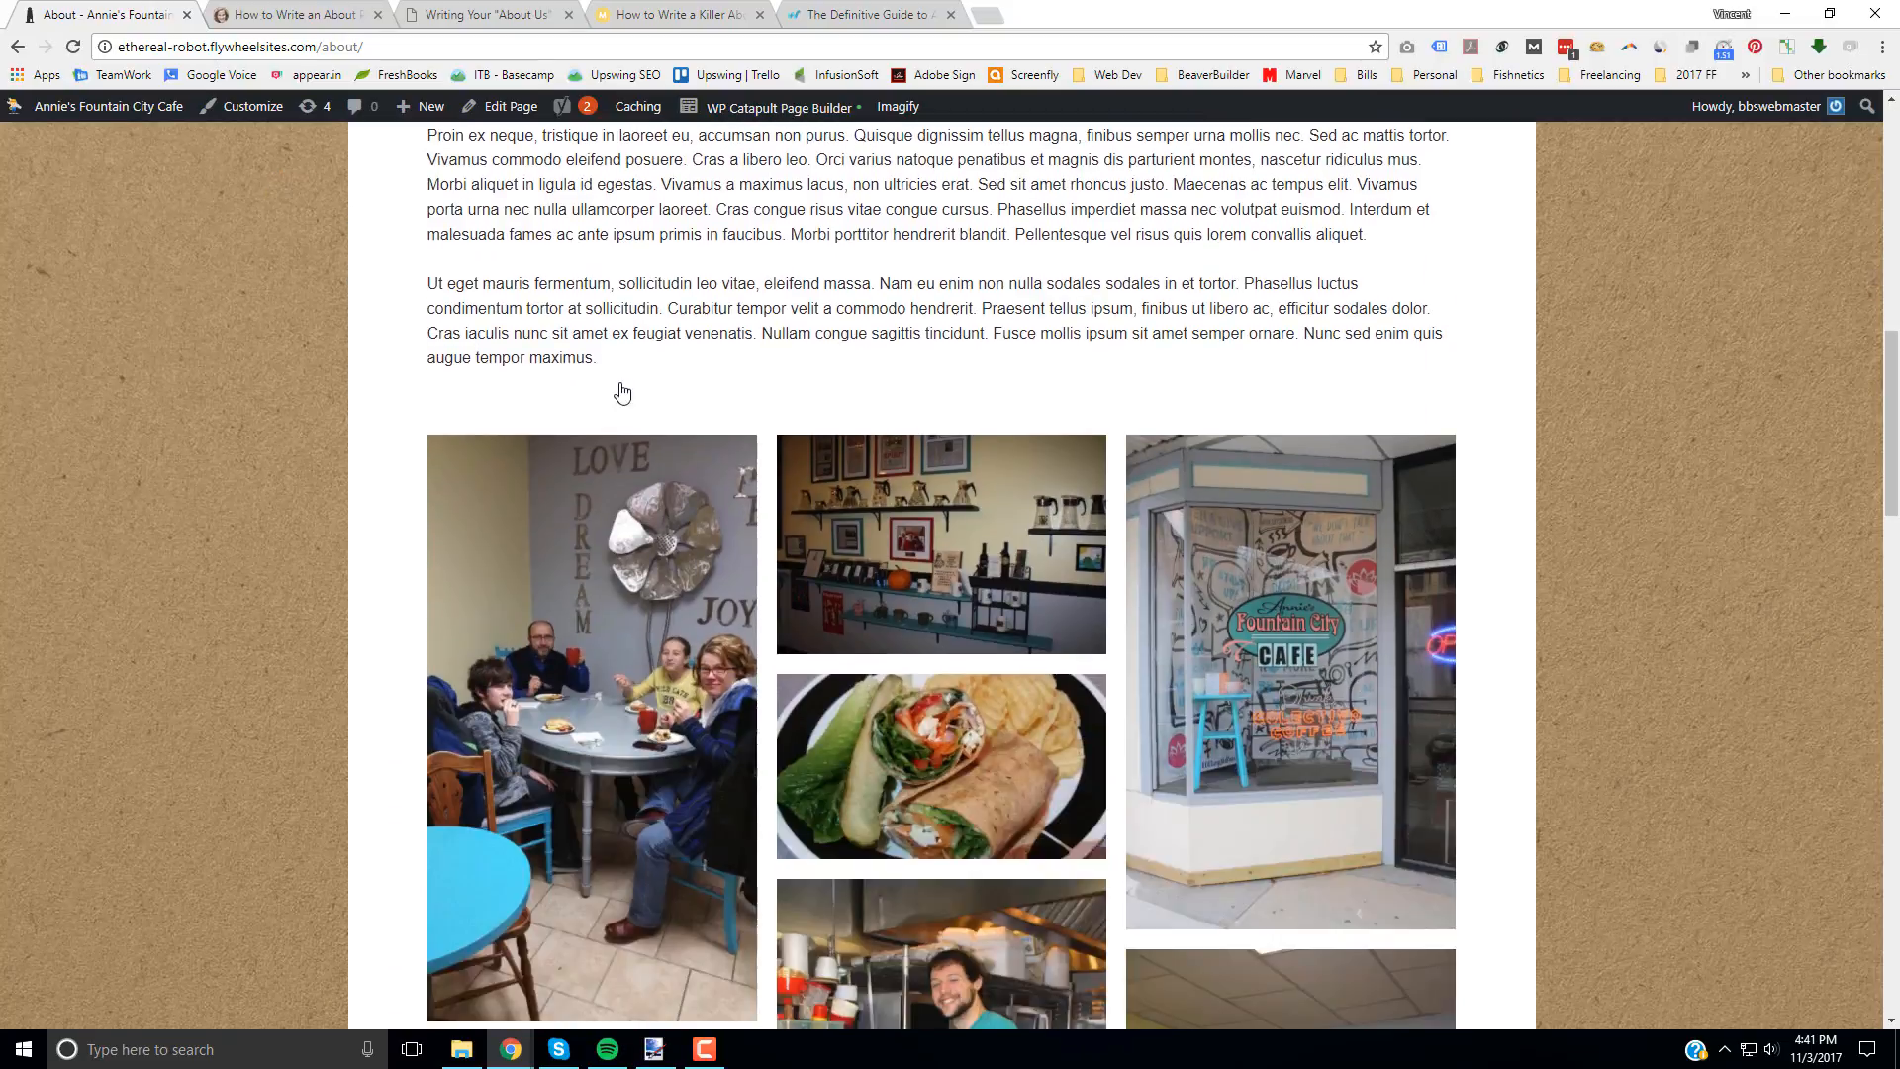
scroll(622, 393, "down", 6)
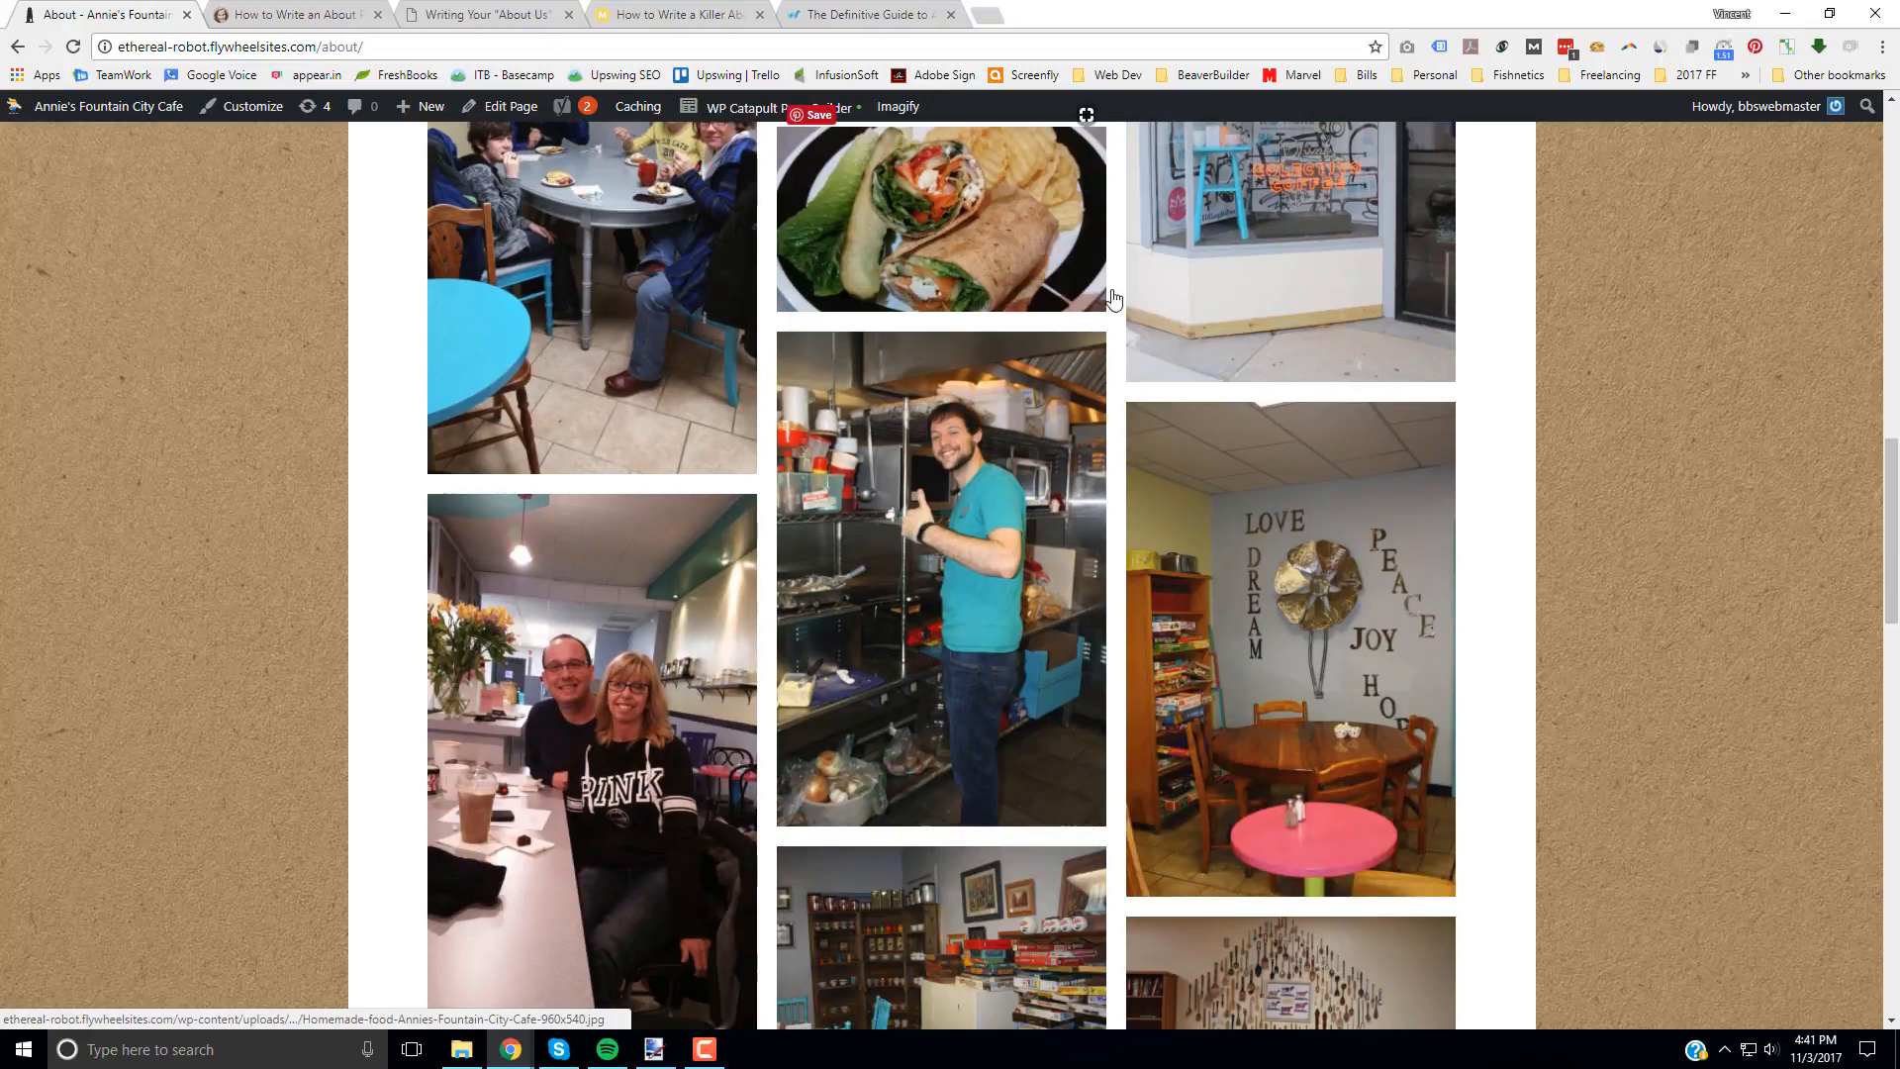
scroll(1184, 870, "down", 4)
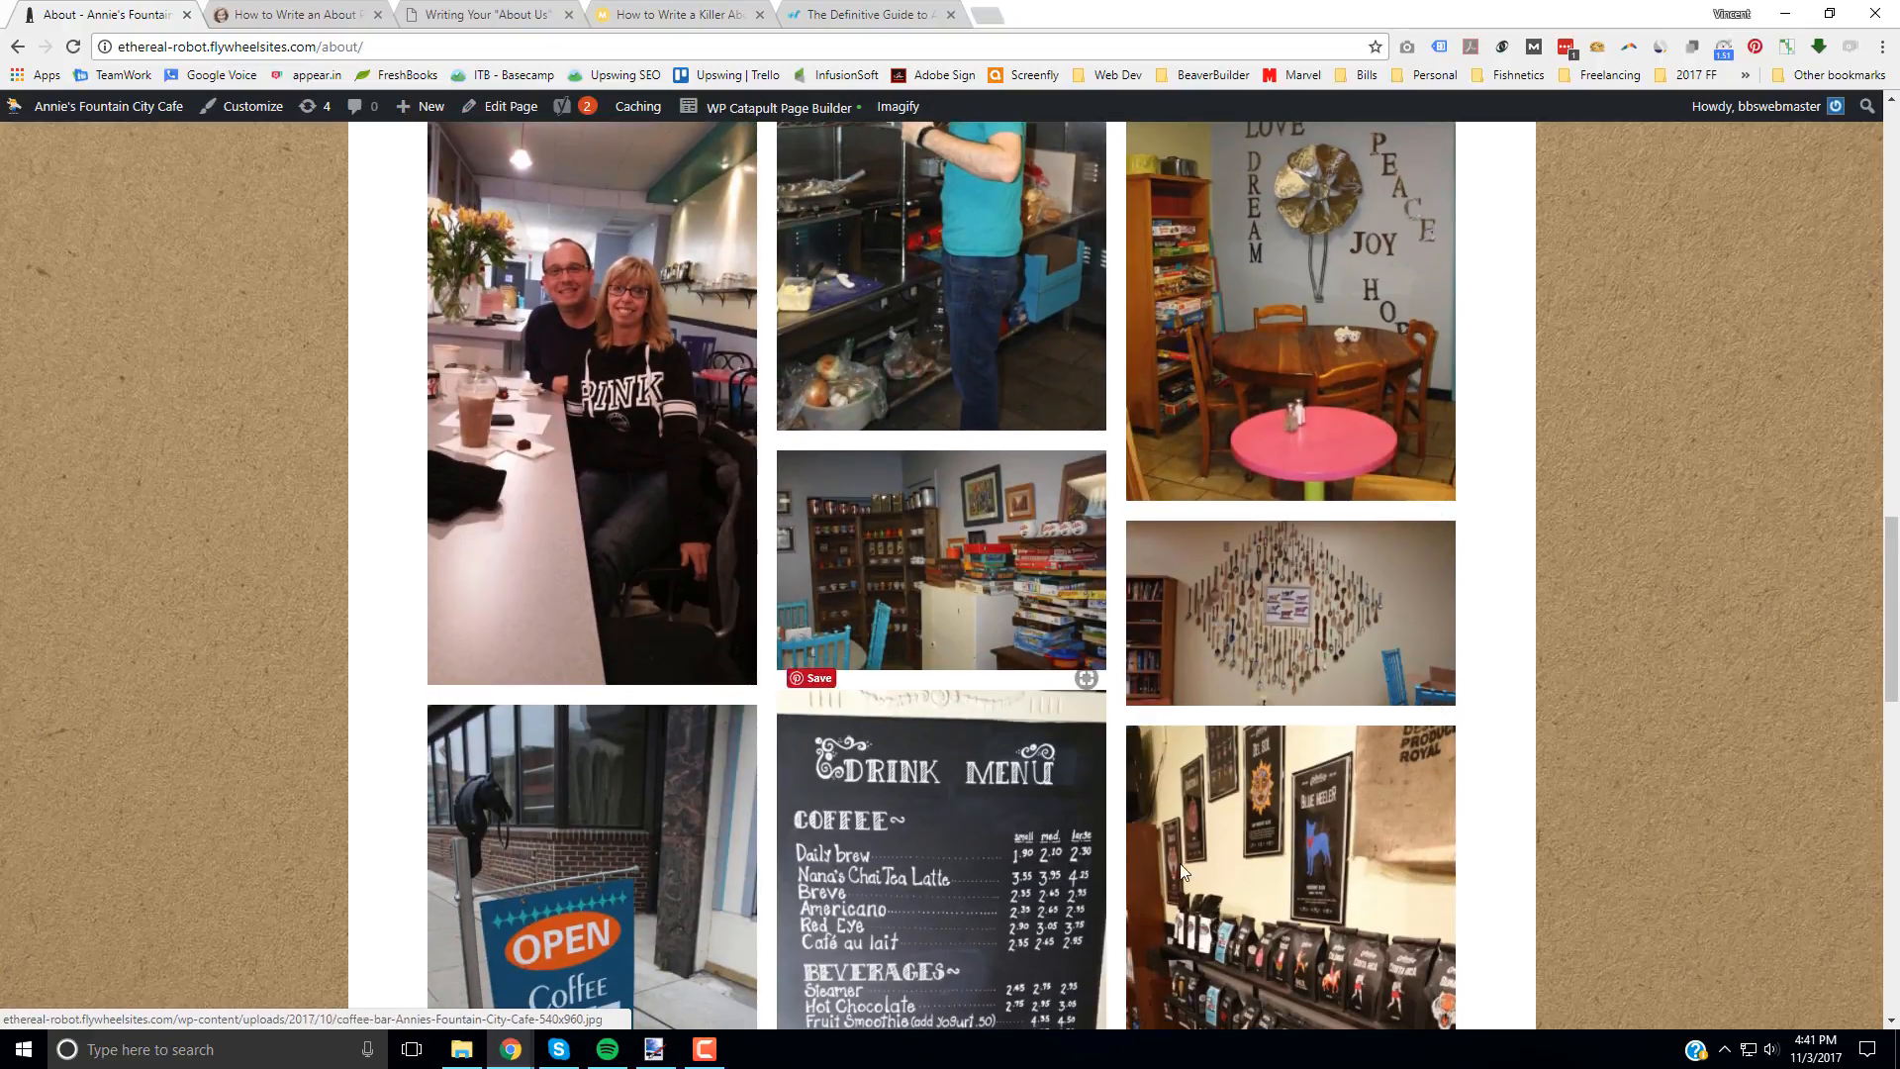
scroll(1004, 713, "down", 5)
scroll(1008, 727, "up", 6)
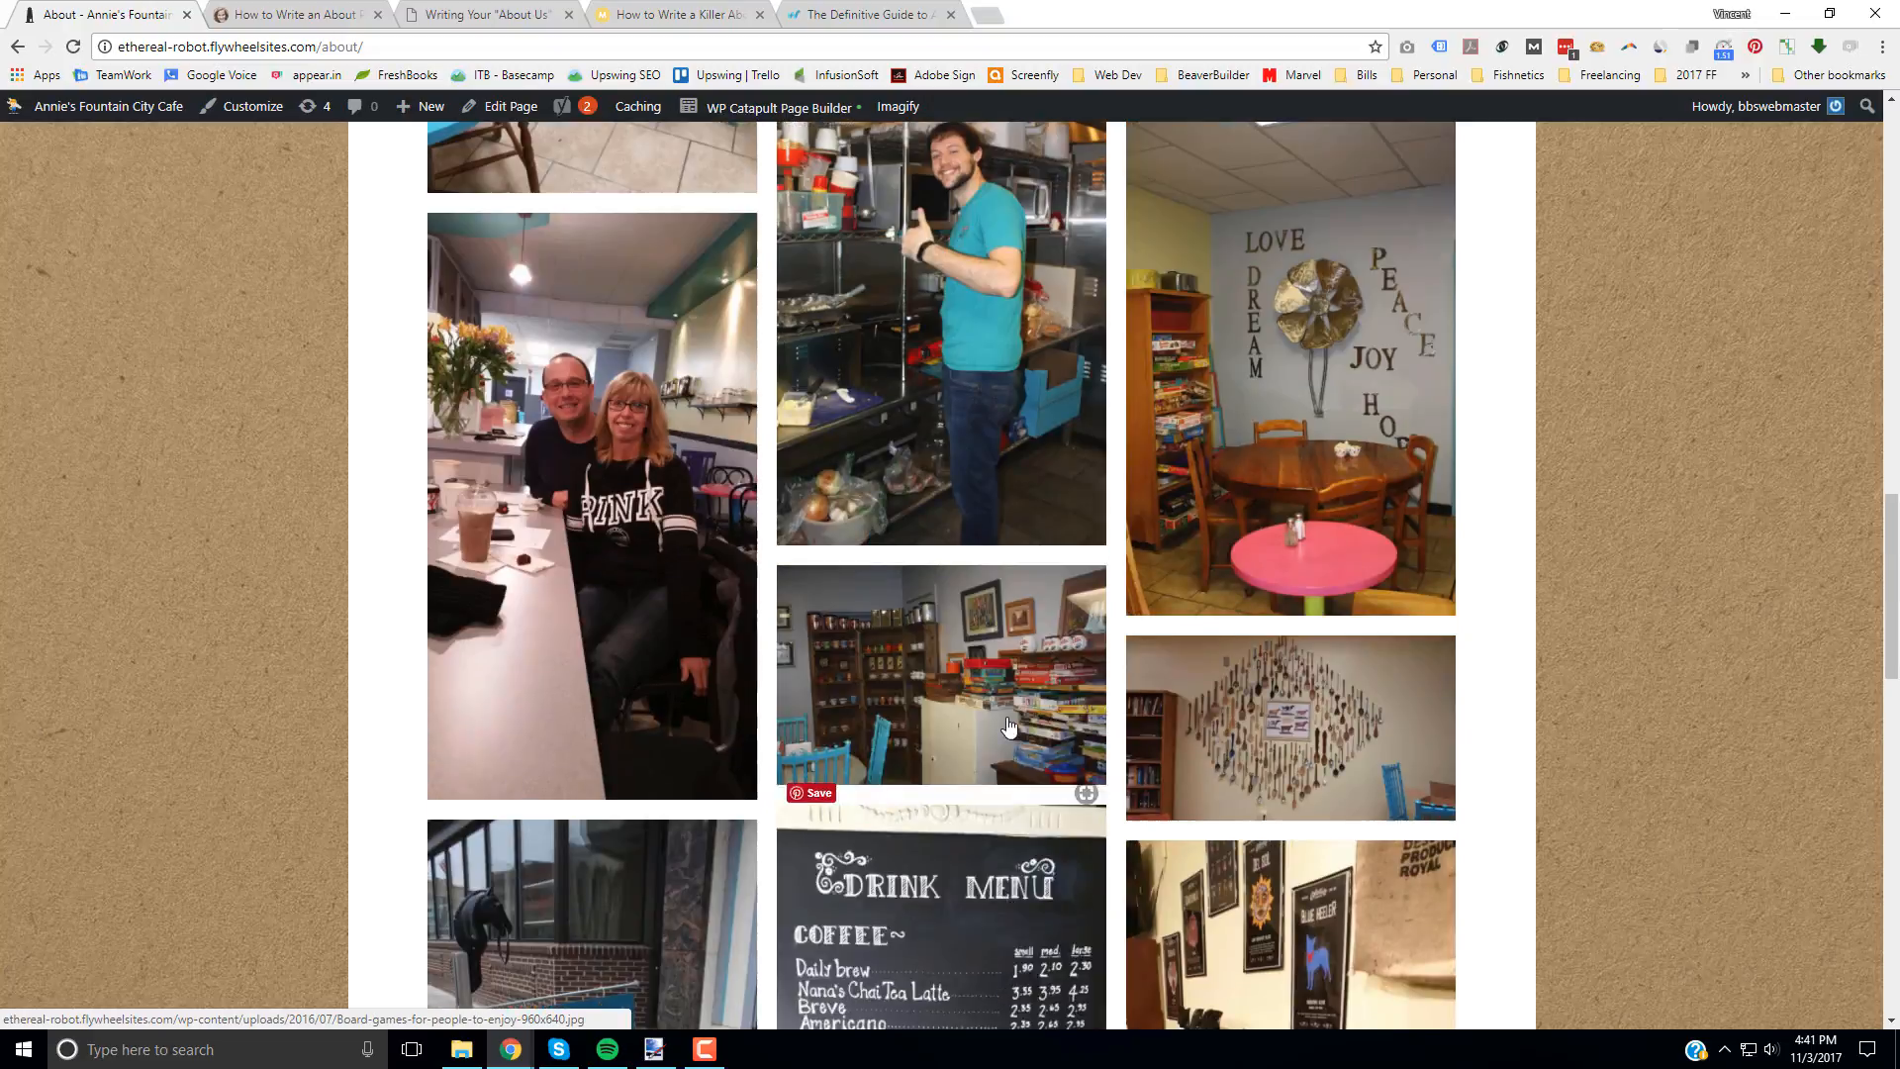
Step: Enlarge the board games photo, browse backward through the gallery to the coffee pot shelves photo, and return to the page's body text
left_click(906, 734)
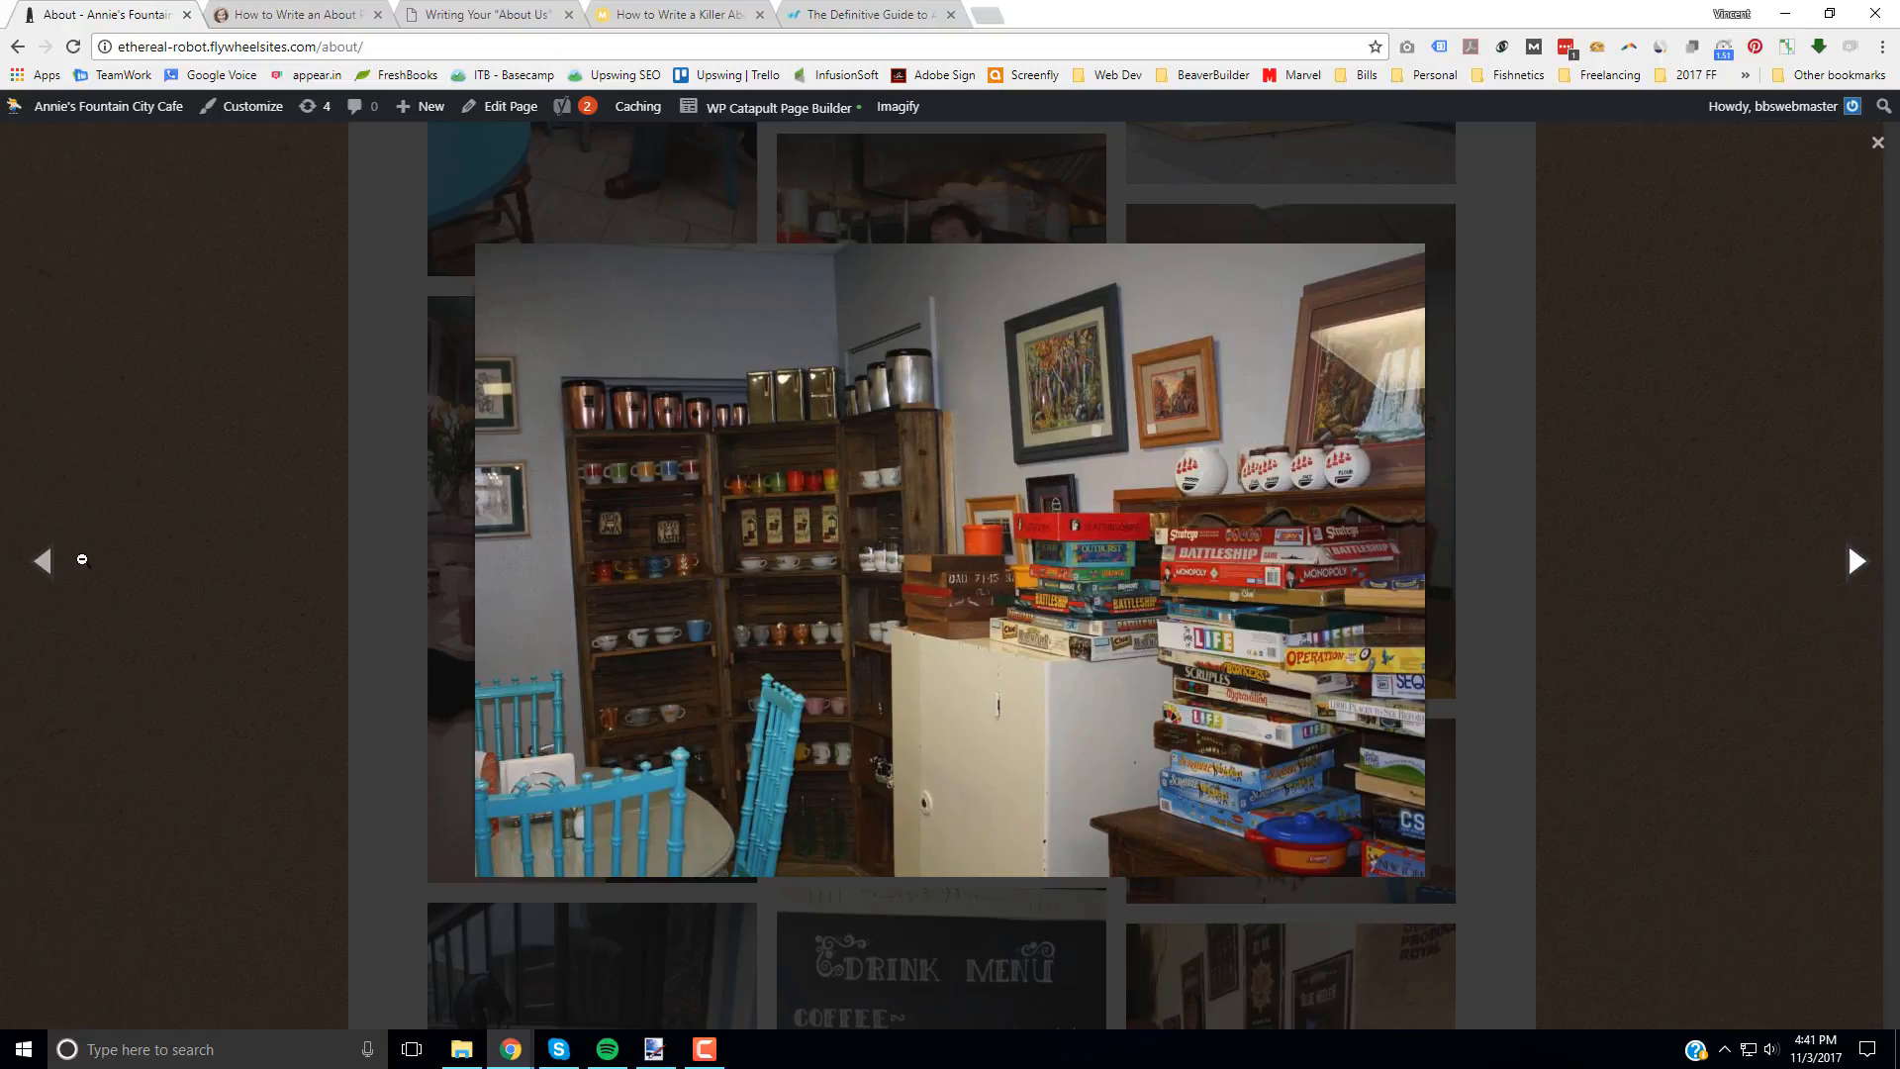
left_click(42, 566)
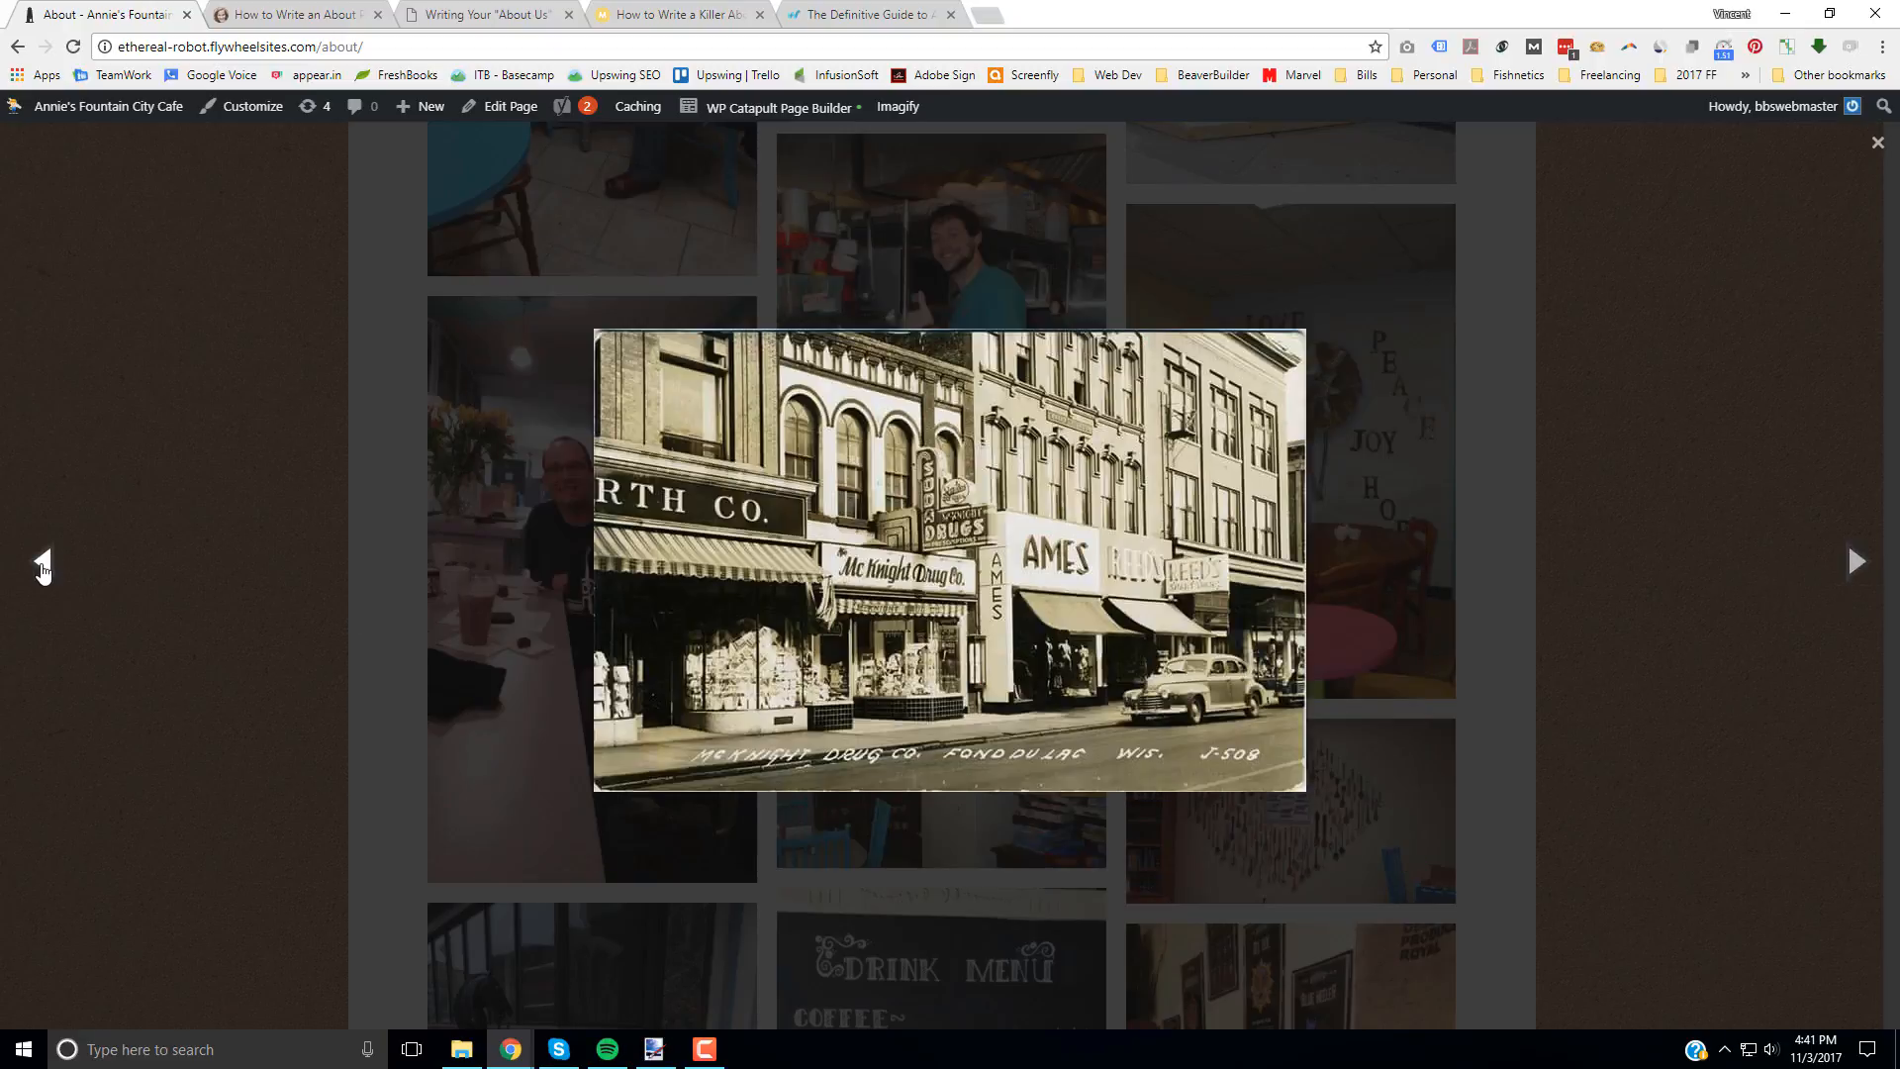
left_click(43, 566)
left_click(42, 566)
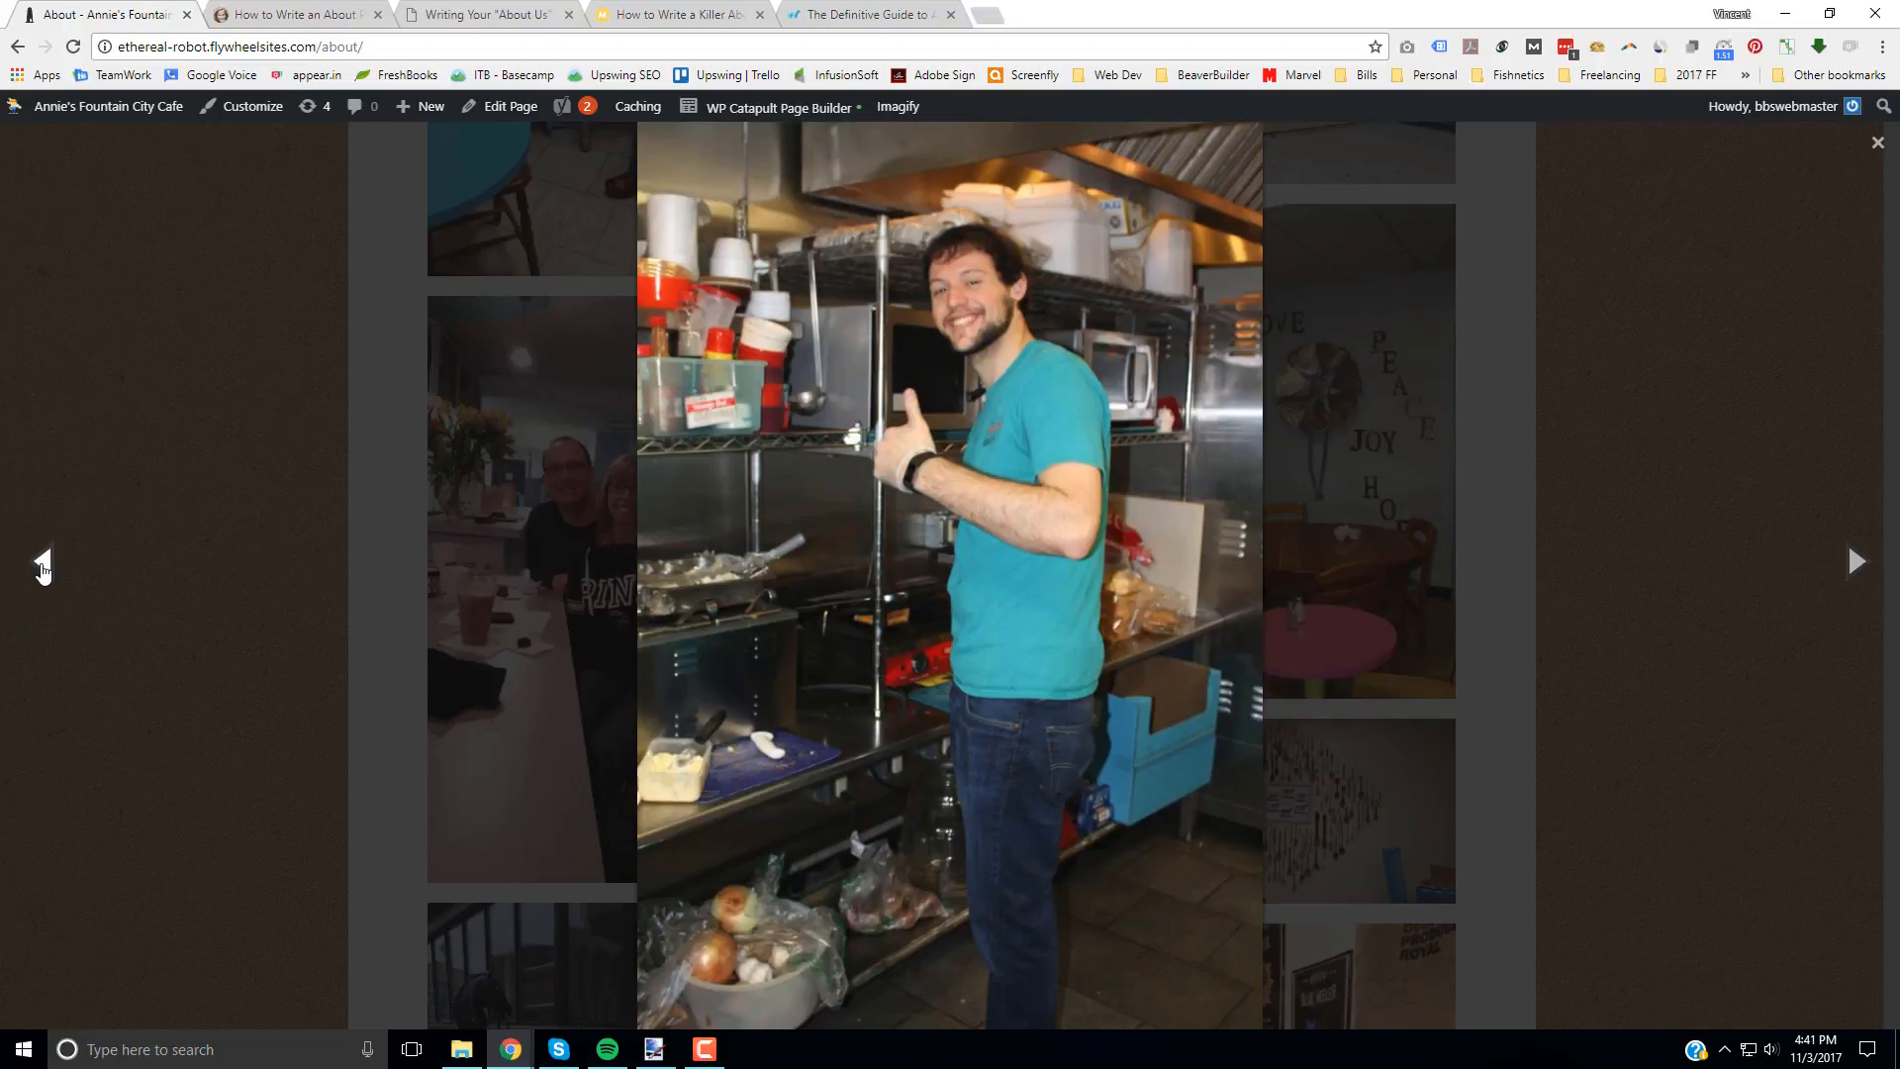
left_click(43, 566)
left_click(42, 566)
left_click(42, 566)
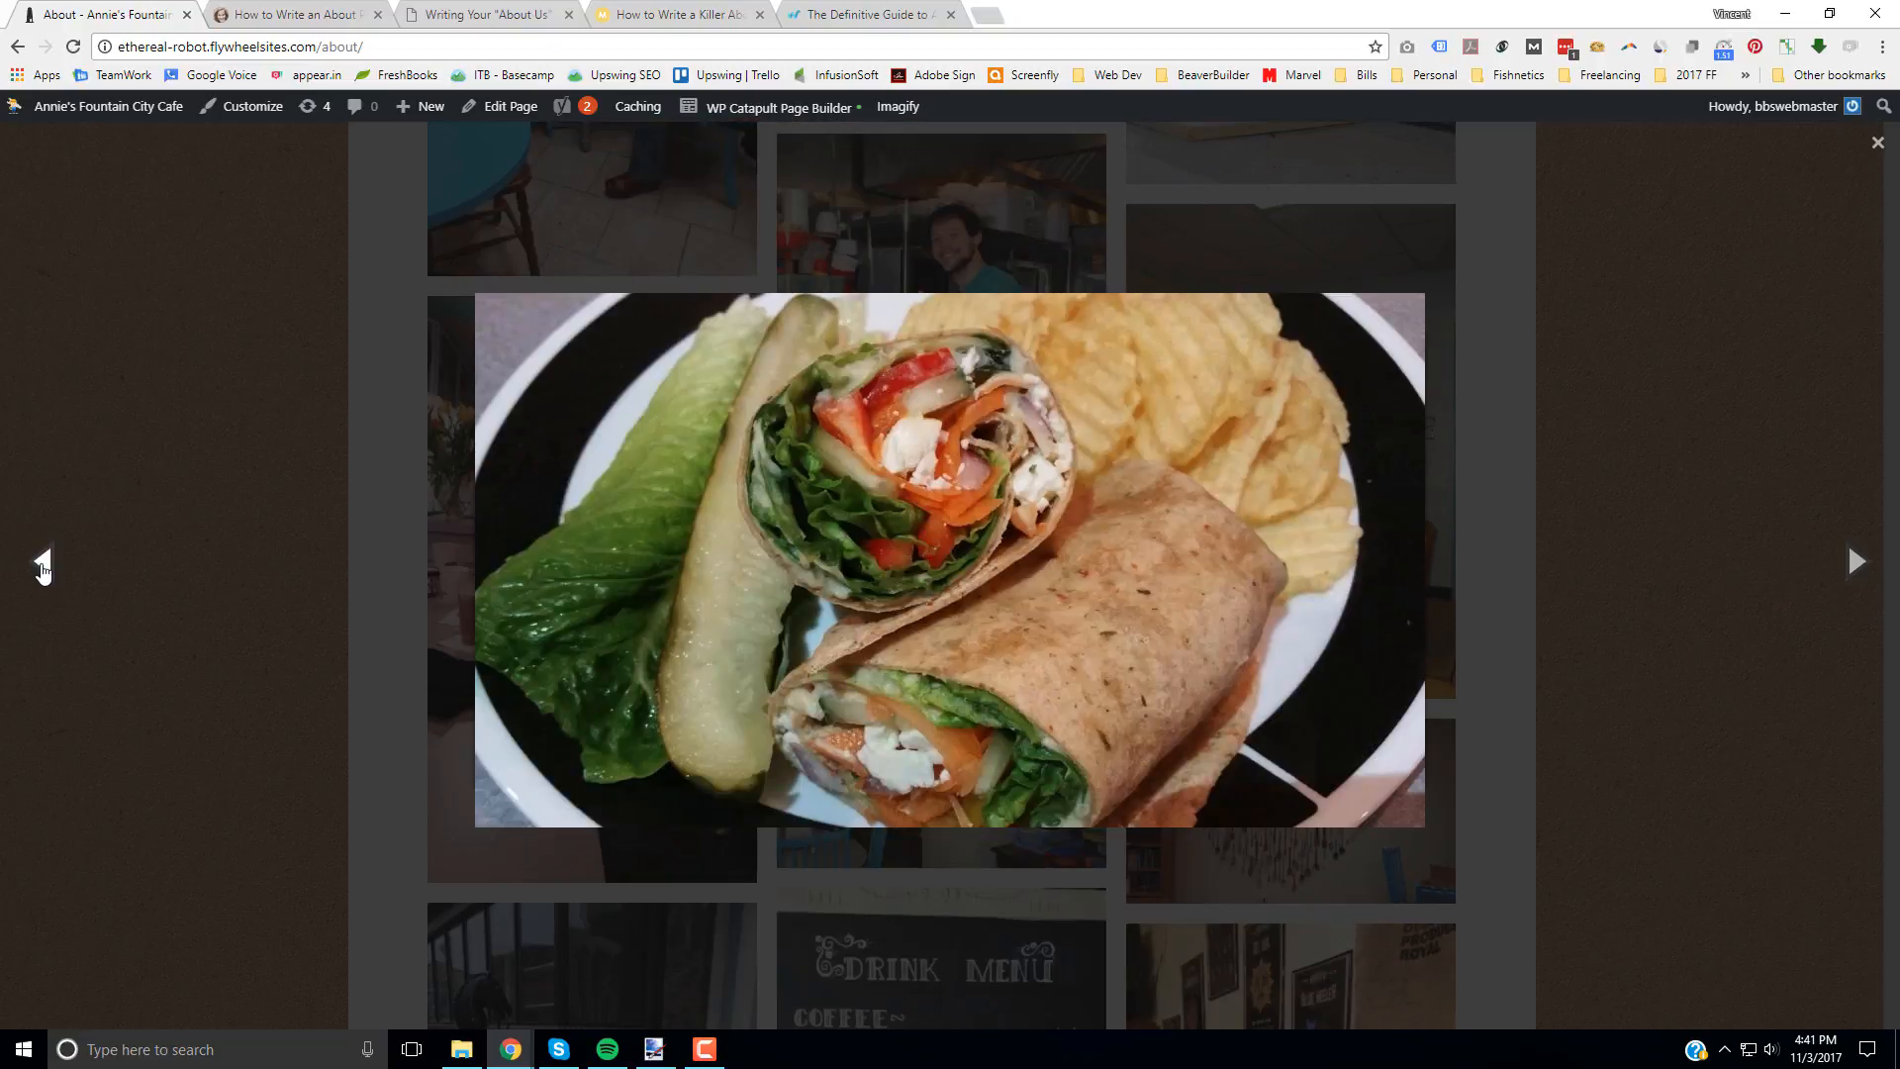
left_click(43, 566)
left_click(43, 566)
left_click(42, 566)
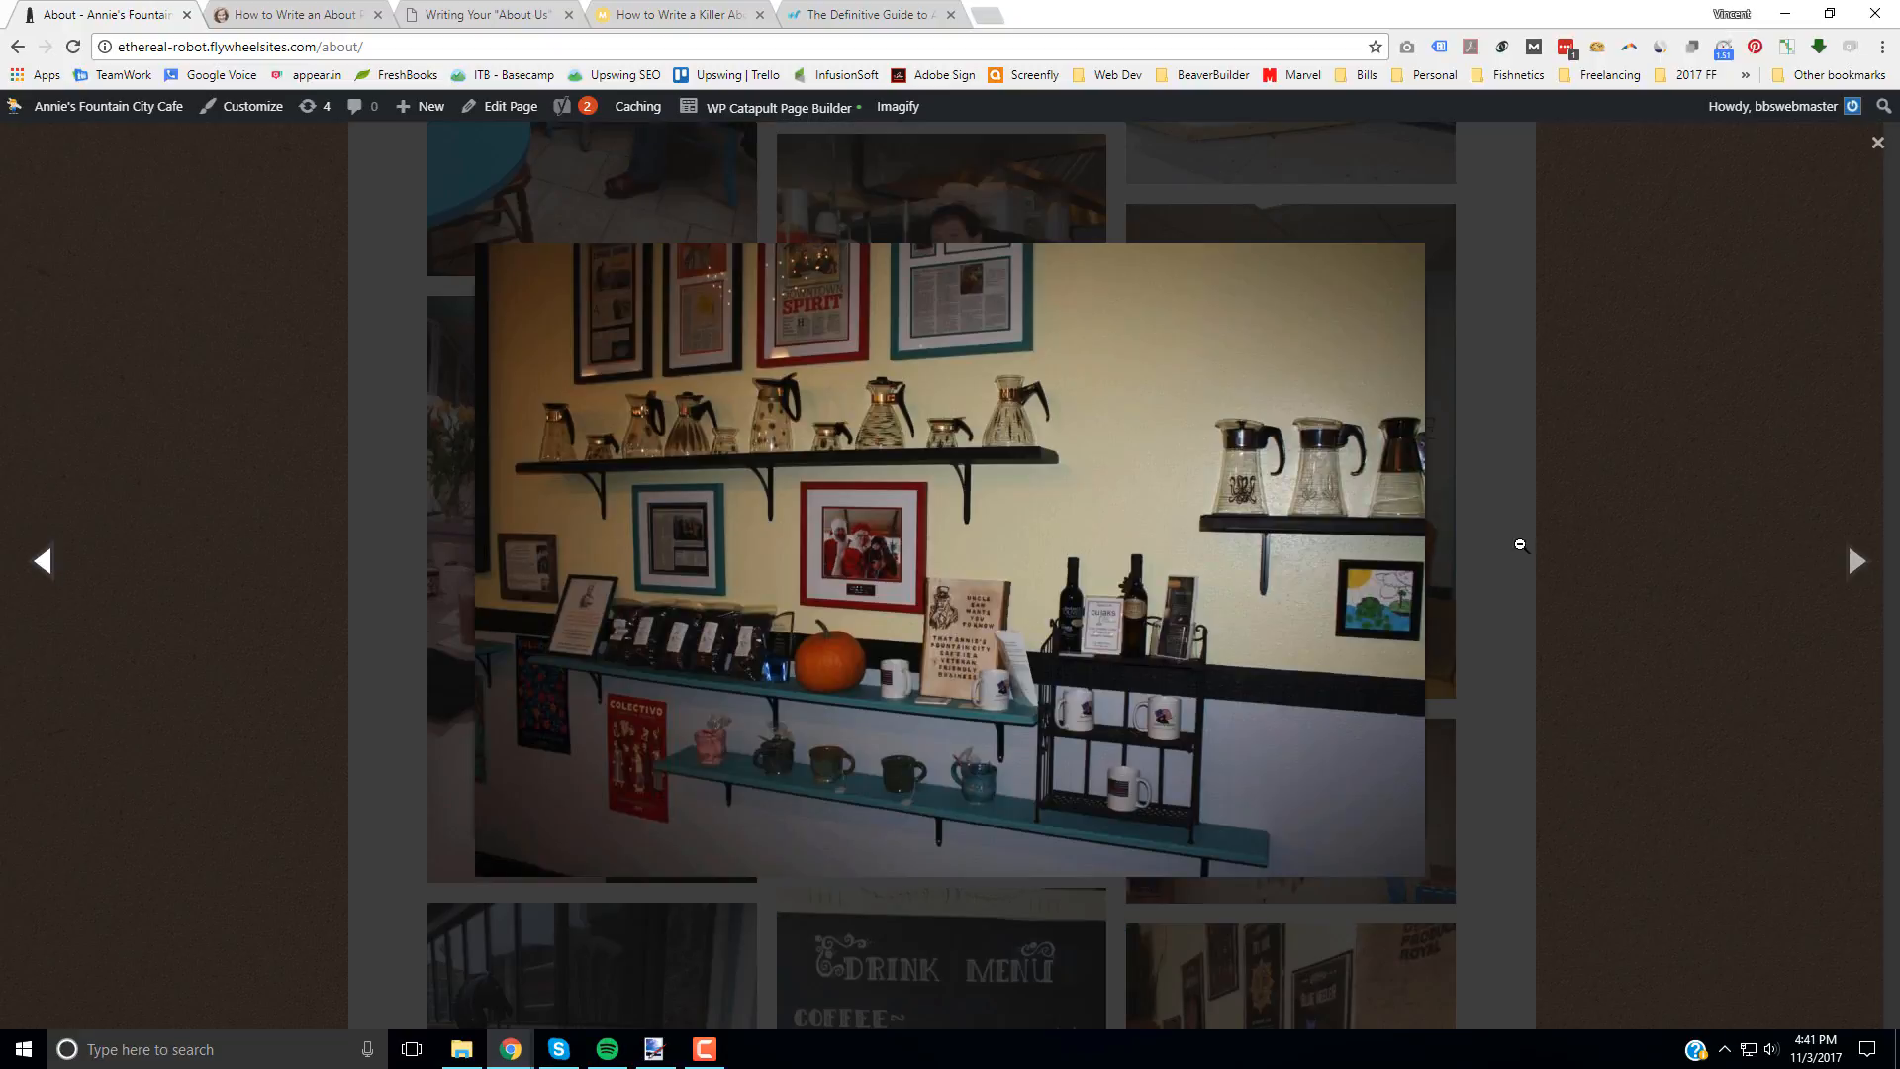
left_click(1875, 143)
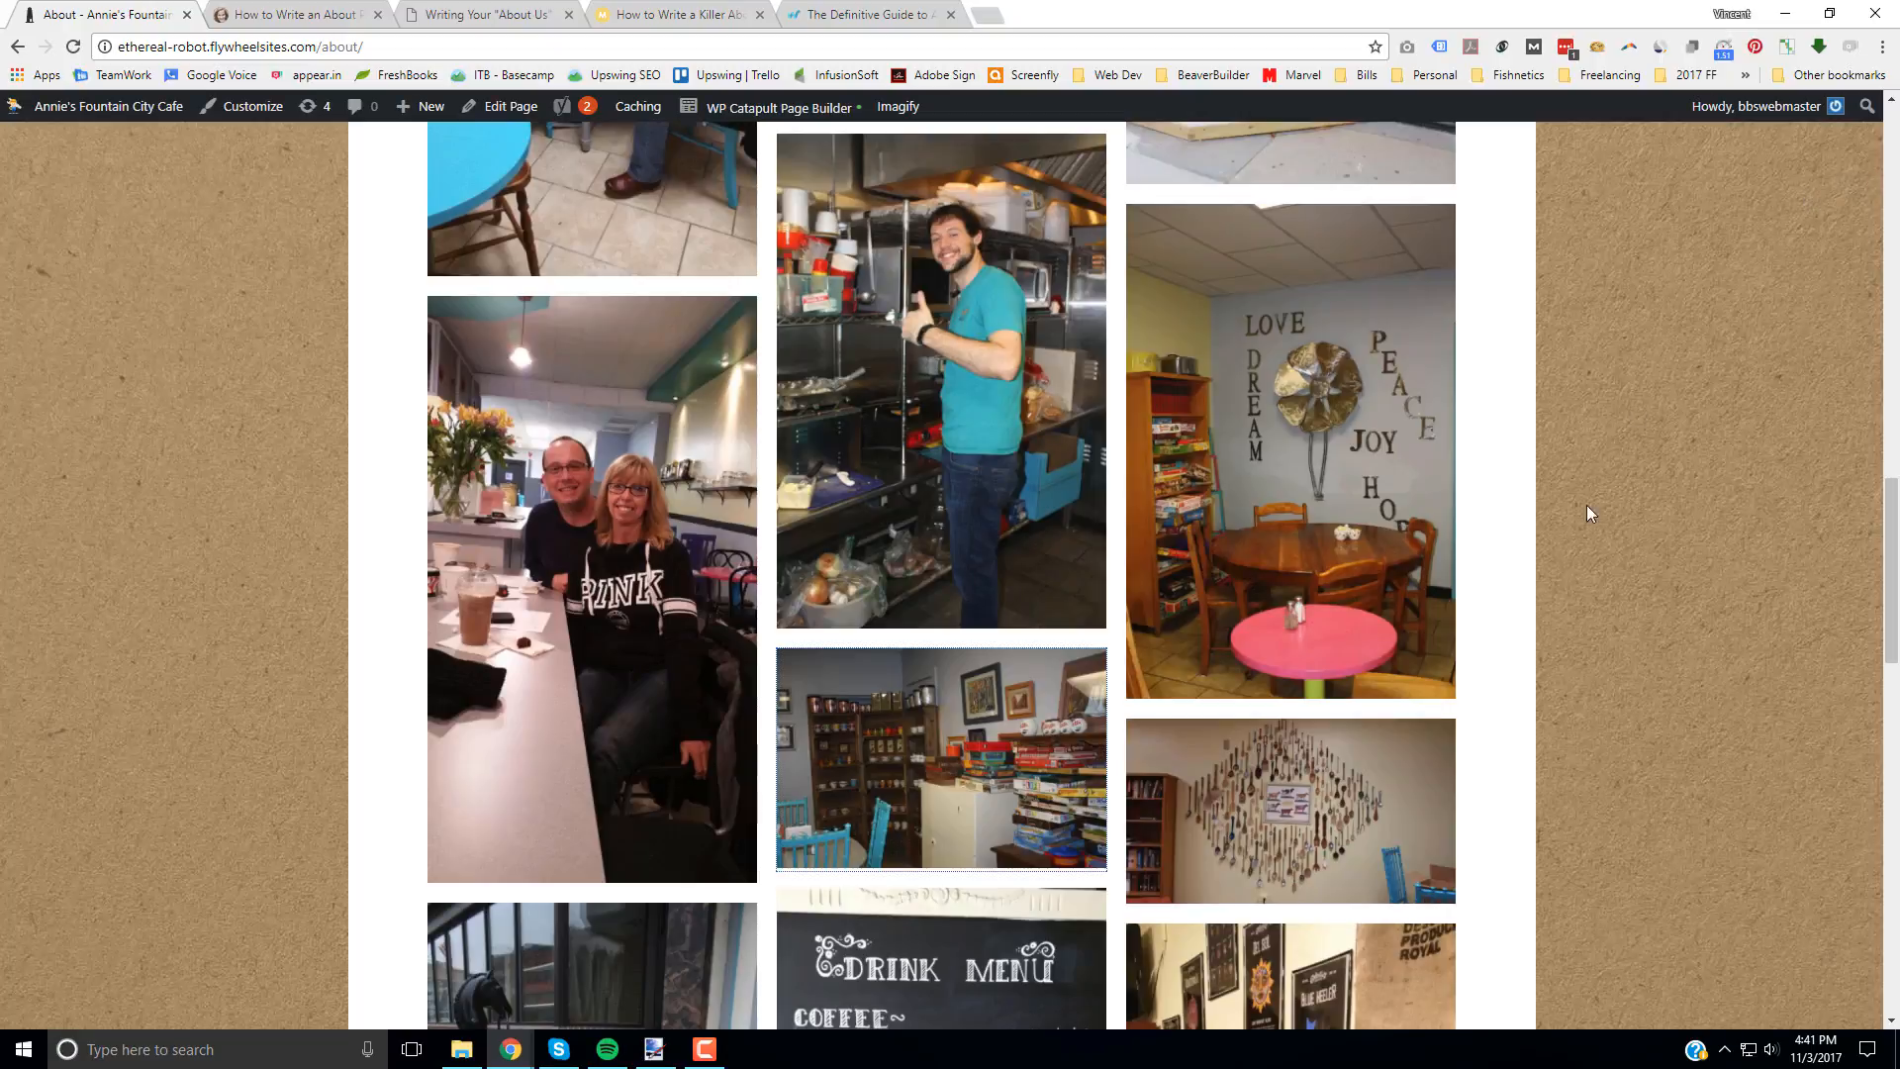
scroll(1538, 691, "up", 6)
scroll(1538, 691, "up", 10)
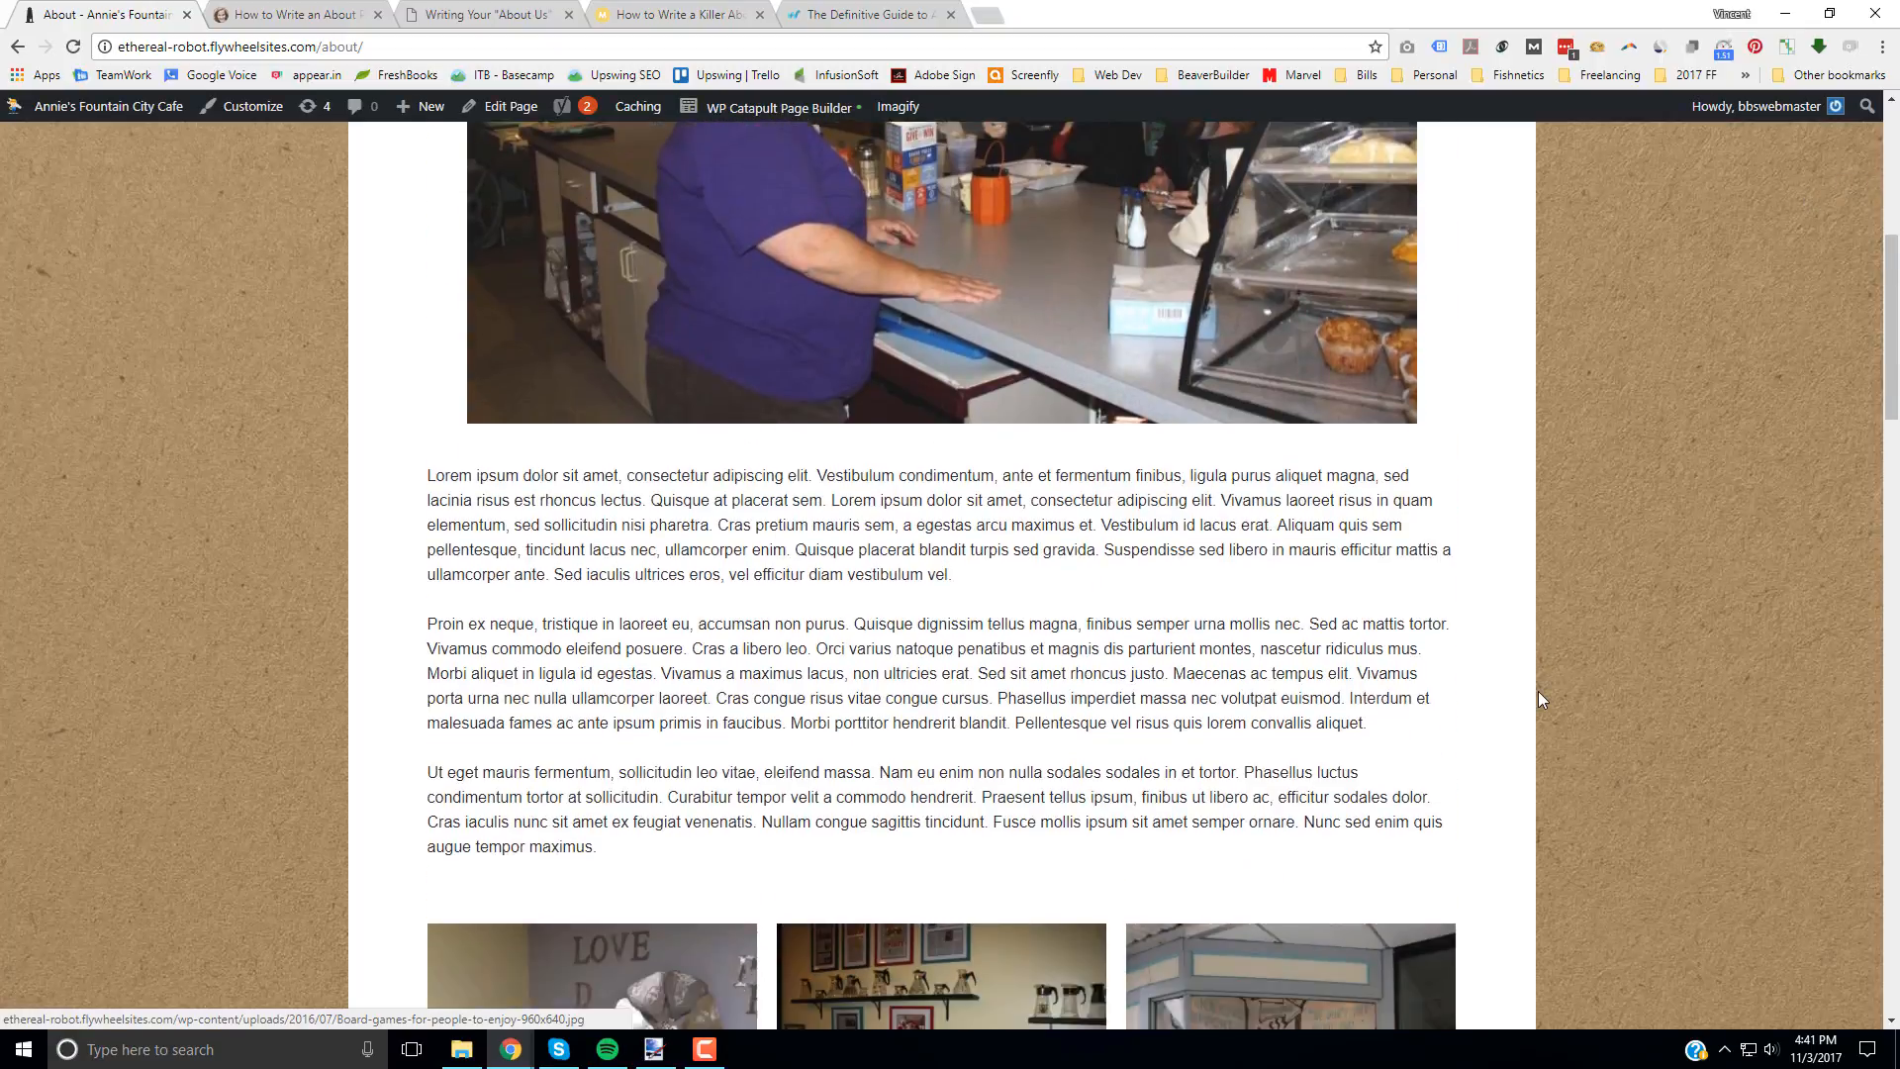